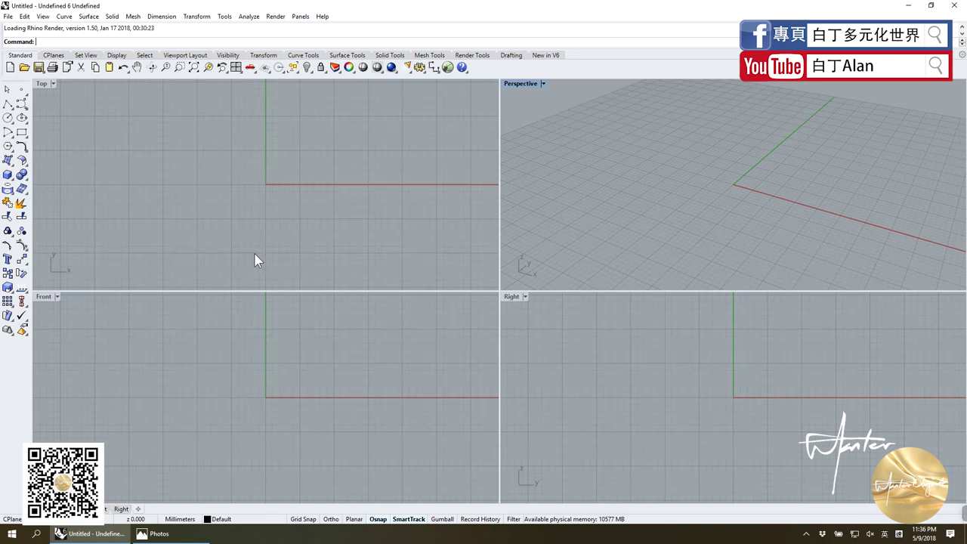
Drag the chair reference drawing into Rhino and place it as a picture in the Front view.
{"action": "left_click", "coordinate": [89, 533]}
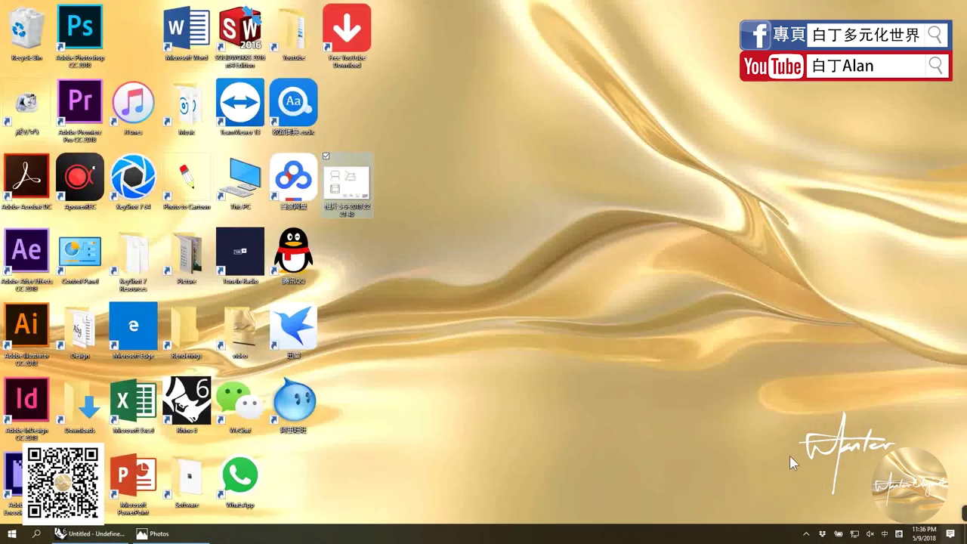
{"action": "mouse_move", "coordinate": [345, 185]}
{"action": "left_mouse_down"}
{"action": "mouse_move", "coordinate": [158, 514]}
{"action": "mouse_move", "coordinate": [288, 398]}
{"action": "left_mouse_up"}
{"action": "left_click", "coordinate": [457, 344]}
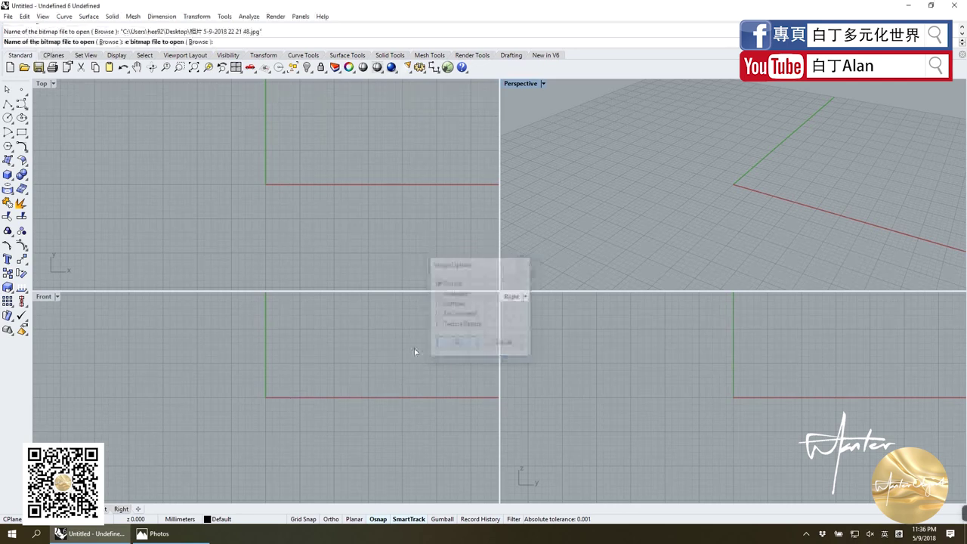
{"action": "left_click", "coordinate": [278, 392]}
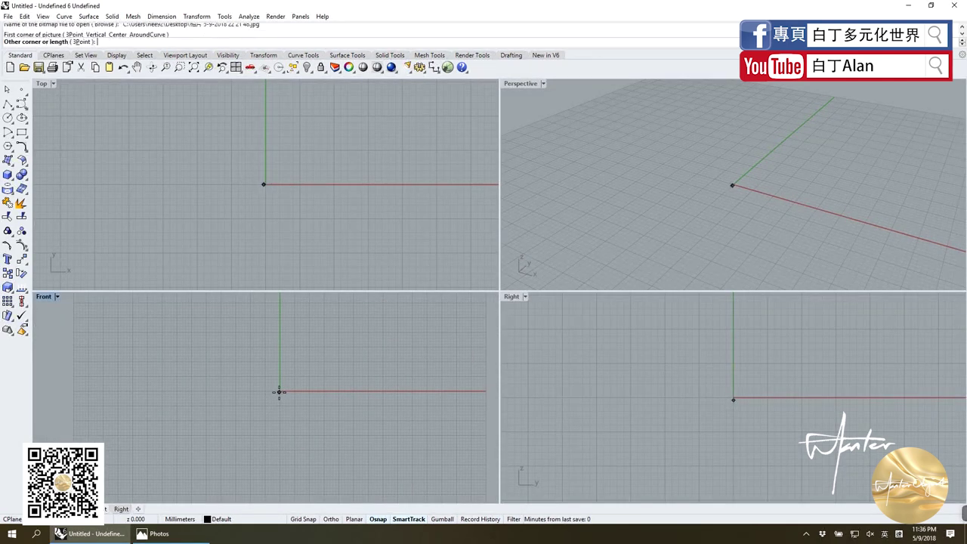
{"action": "left_click", "coordinate": [321, 349]}
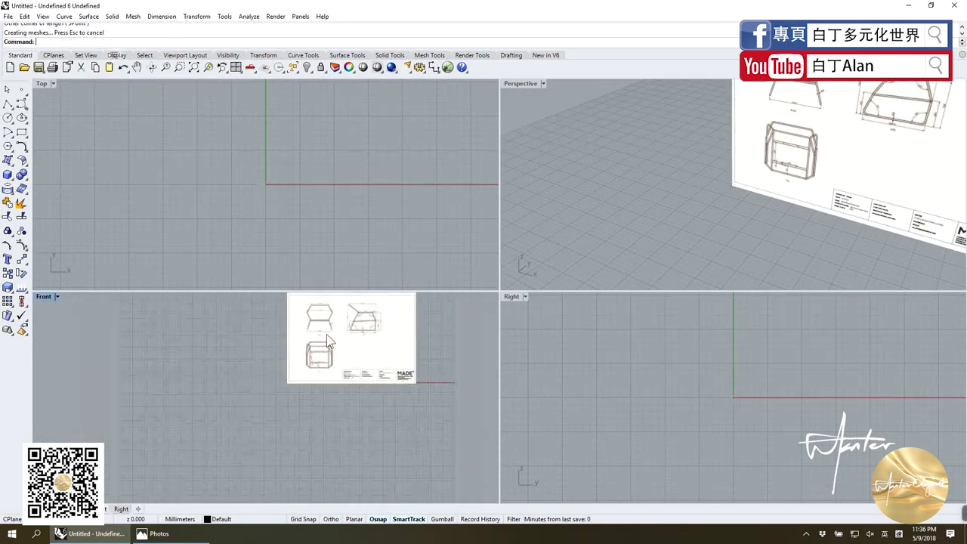
Maximize the Front viewport so it fills the screen.
{"action": "scroll", "coordinate": [340, 324], "scroll_direction": "up", "scroll_amount": 2}
{"action": "scroll", "coordinate": [340, 324], "scroll_direction": "up", "scroll_amount": 2}
{"action": "double_click", "coordinate": [48, 295]}
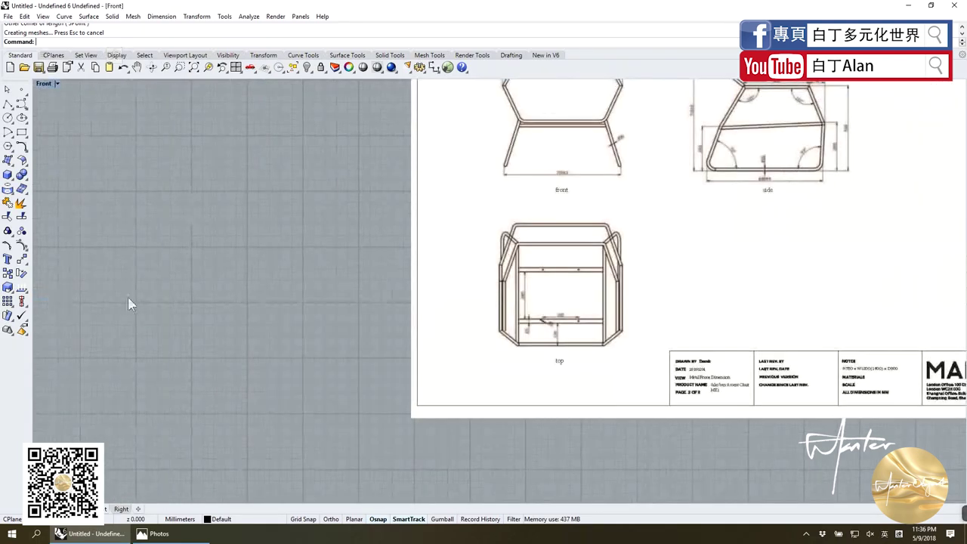
{"action": "scroll", "coordinate": [453, 189], "scroll_direction": "down", "scroll_amount": 5}
{"action": "scroll", "coordinate": [454, 189], "scroll_direction": "up", "scroll_amount": 5}
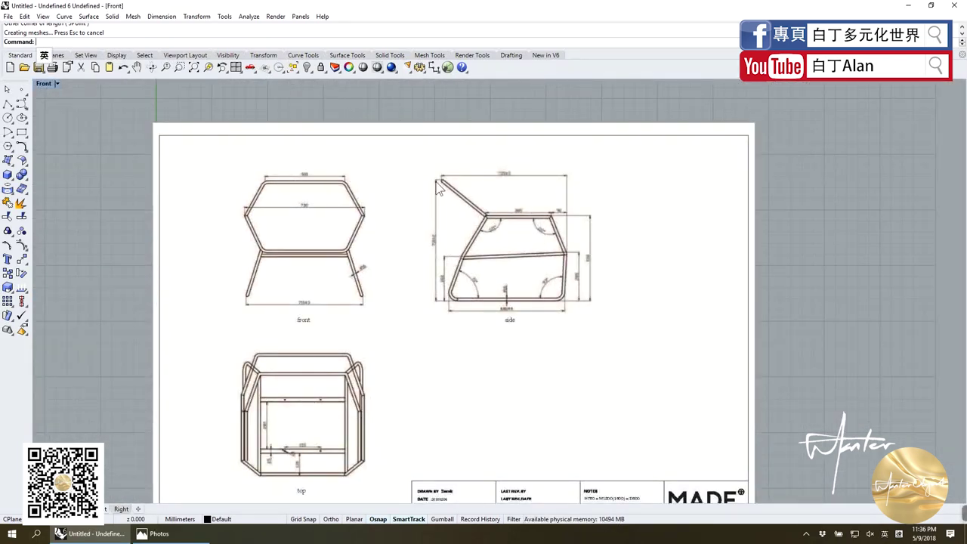
Trace the hexagon's upper-left diagonal edge with a polyline.
{"action": "left_click", "coordinate": [7, 103]}
{"action": "scroll", "coordinate": [306, 174], "scroll_direction": "up", "scroll_amount": 5}
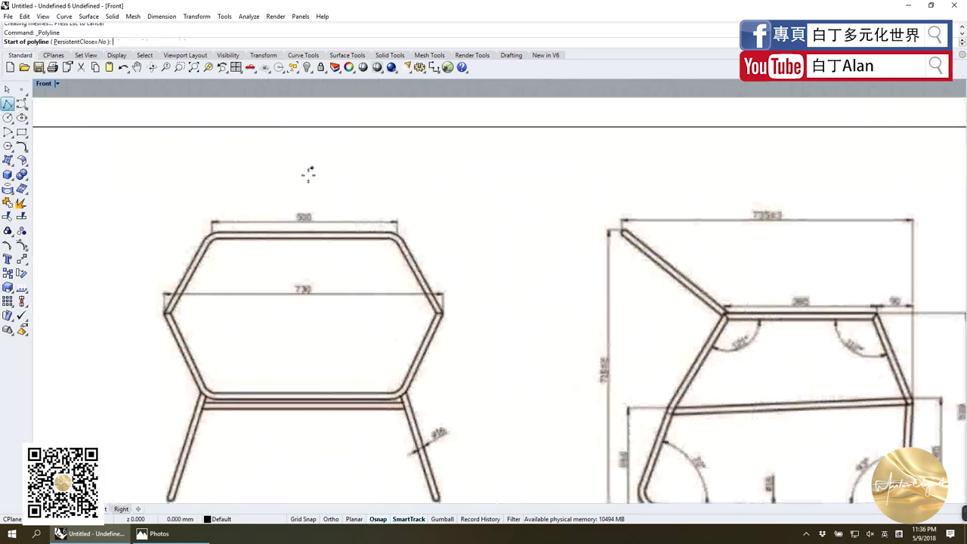
{"action": "scroll", "coordinate": [151, 349], "scroll_direction": "up", "scroll_amount": 3}
{"action": "scroll", "coordinate": [105, 349], "scroll_direction": "up", "scroll_amount": 1}
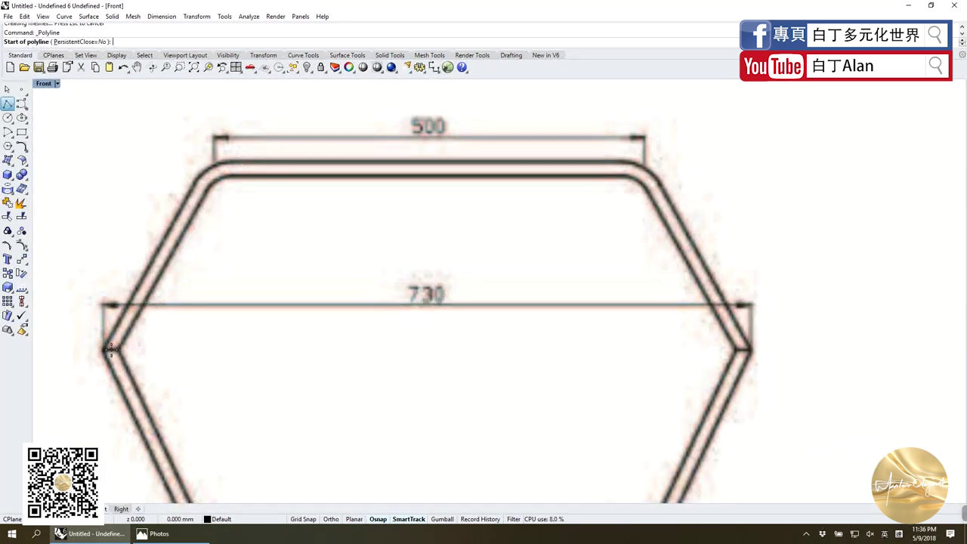
{"action": "left_click", "coordinate": [110, 349]}
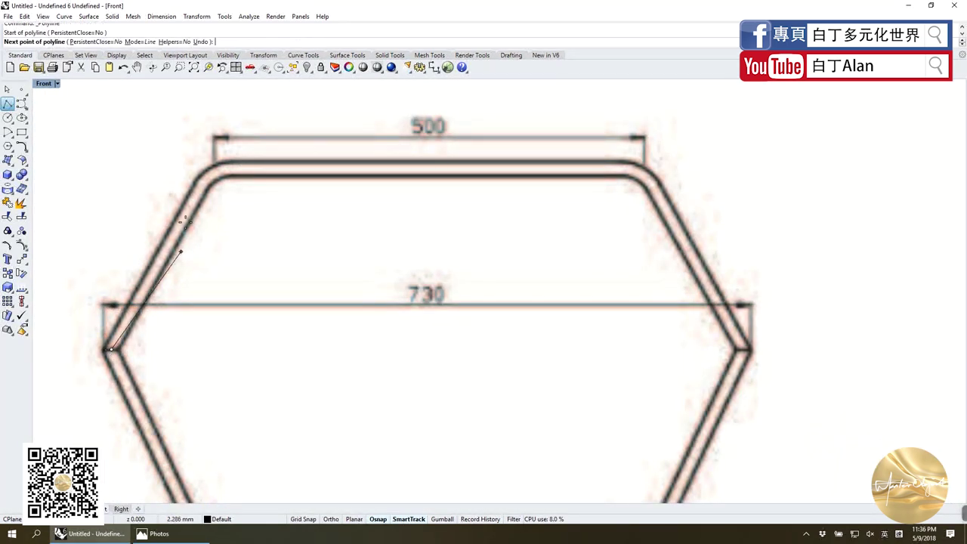
{"action": "left_click", "coordinate": [229, 130]}
{"action": "key", "text": "Return"}
{"action": "scroll", "coordinate": [367, 138], "scroll_direction": "down", "scroll_amount": 3}
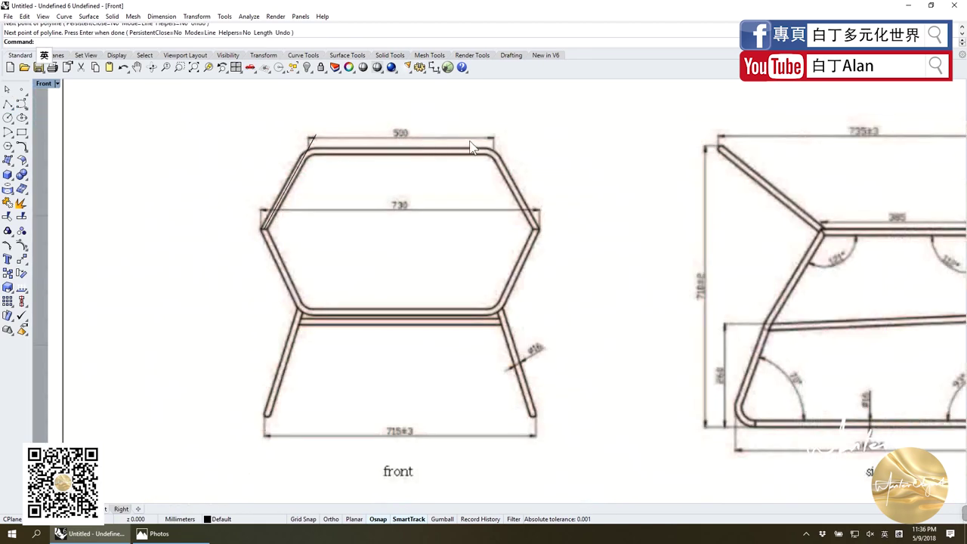
{"action": "scroll", "coordinate": [470, 143], "scroll_direction": "up", "scroll_amount": 3}
Draw a horizontal line along the hexagon's top edge, overshooting both ends.
{"action": "right_click", "coordinate": [475, 121]}
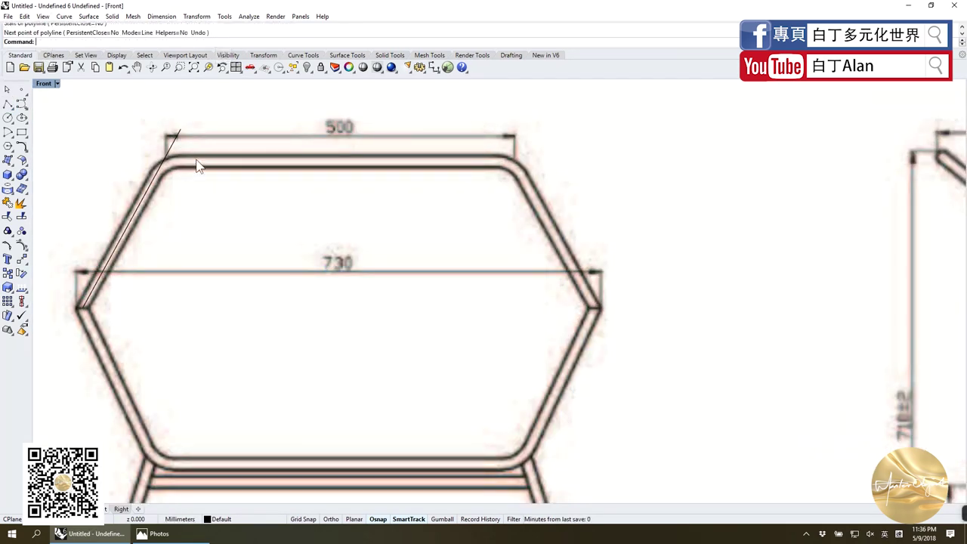
{"action": "left_click", "coordinate": [121, 161]}
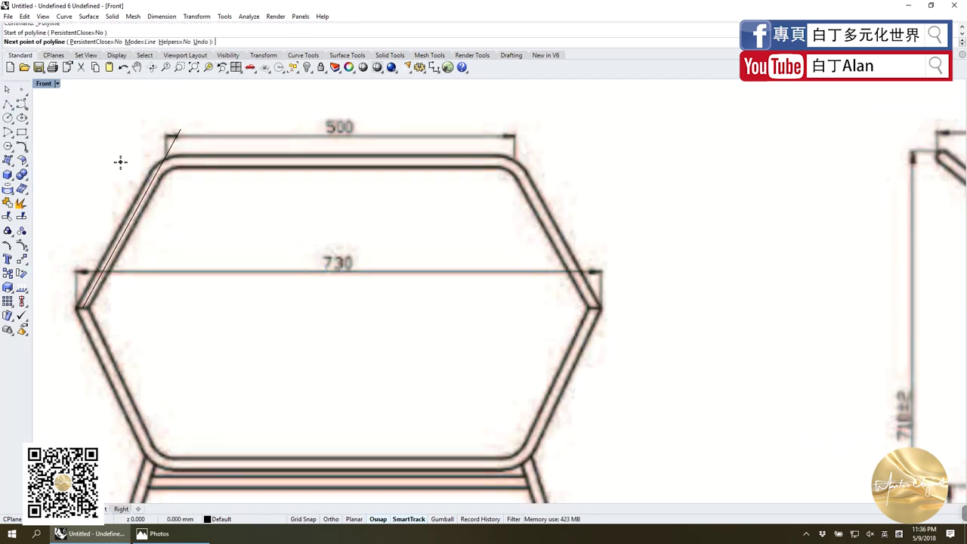
{"action": "left_click", "coordinate": [548, 157]}
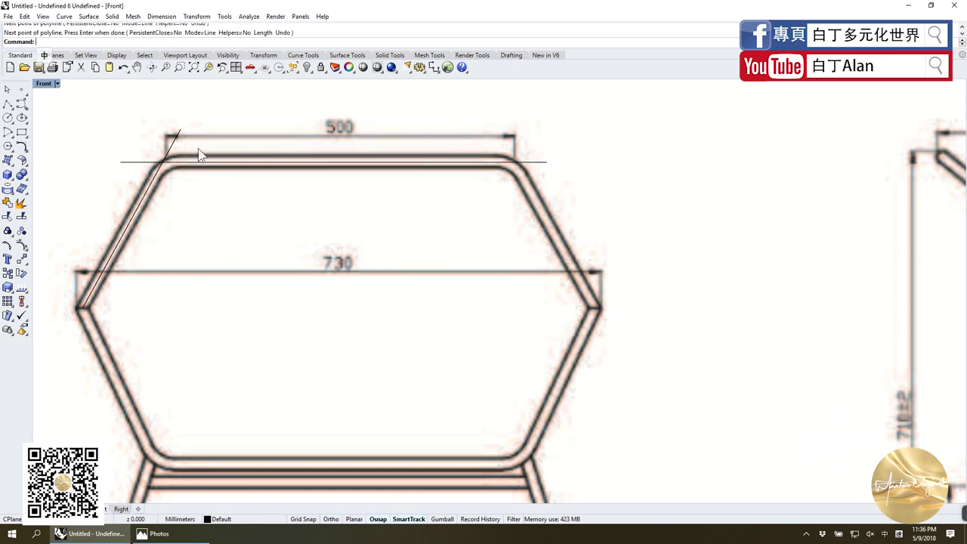
{"action": "key", "text": "Return"}
Mirror the left diagonal and move the copy onto the hexagon's right diagonal edge.
{"action": "left_click", "coordinate": [190, 161]}
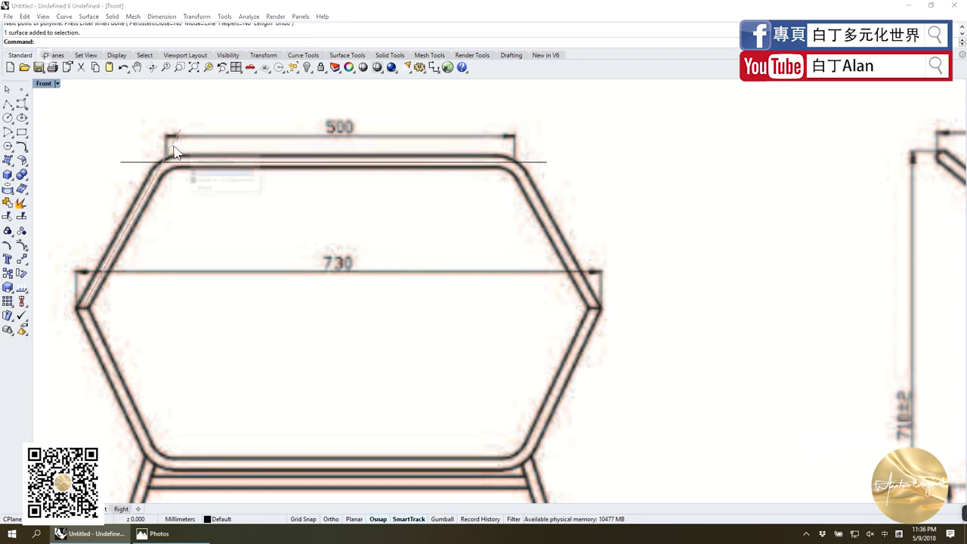
{"action": "left_click", "coordinate": [212, 172]}
{"action": "left_click", "coordinate": [22, 259]}
{"action": "left_click", "coordinate": [106, 264]}
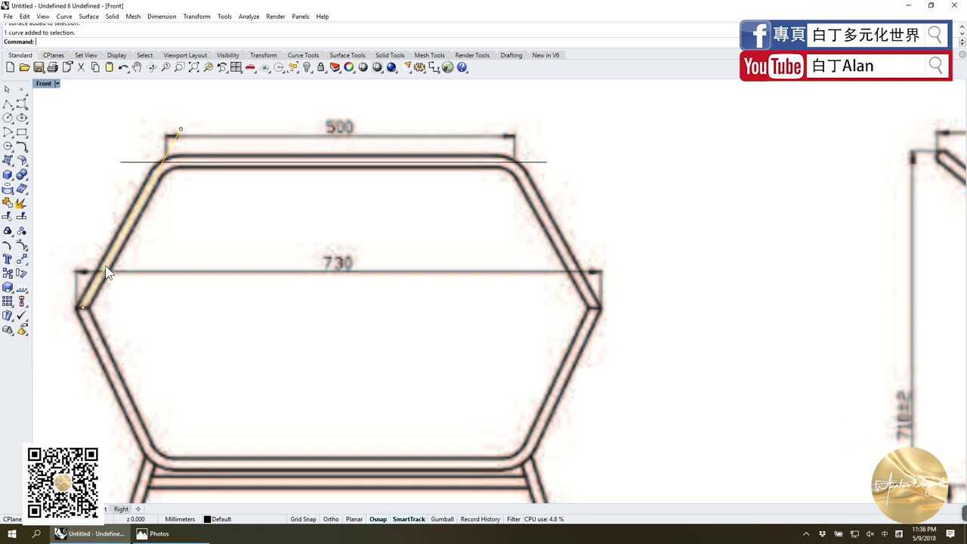
{"action": "left_click", "coordinate": [120, 161]}
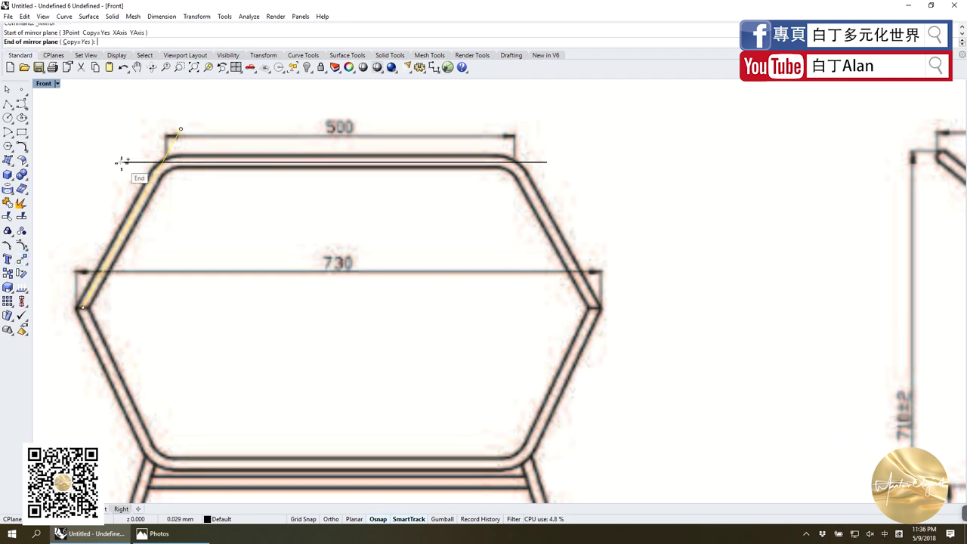
{"action": "left_click", "coordinate": [173, 94]}
{"action": "left_click", "coordinate": [90, 186]}
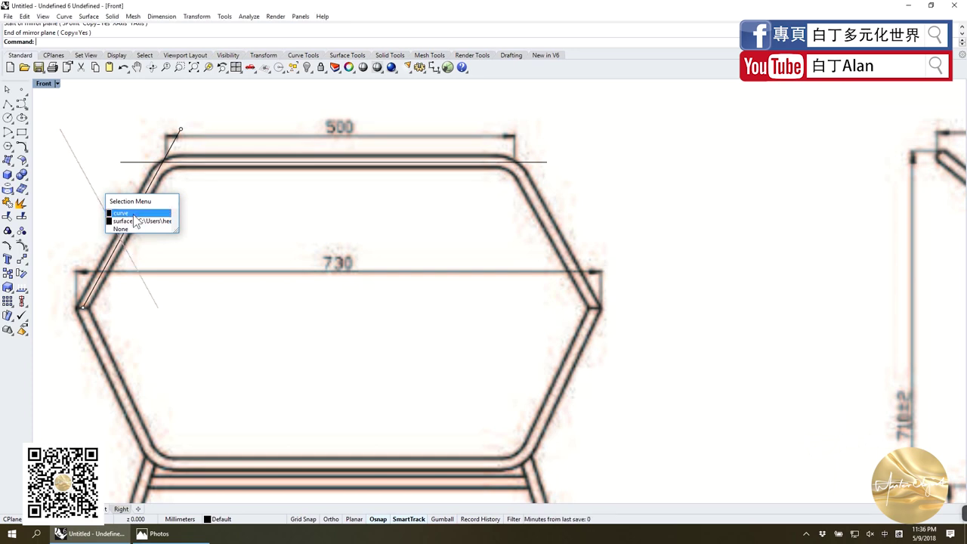
{"action": "left_click", "coordinate": [128, 213]}
{"action": "left_click_drag", "start_coordinate": [126, 244], "coordinate": [382, 229]}
{"action": "left_click_drag", "start_coordinate": [538, 228], "coordinate": [565, 229]}
{"action": "scroll", "coordinate": [484, 227], "scroll_direction": "down", "scroll_amount": 3}
Lock the reference picture so only the traced lines get selected.
{"action": "scroll", "coordinate": [484, 231], "scroll_direction": "down", "scroll_amount": 1}
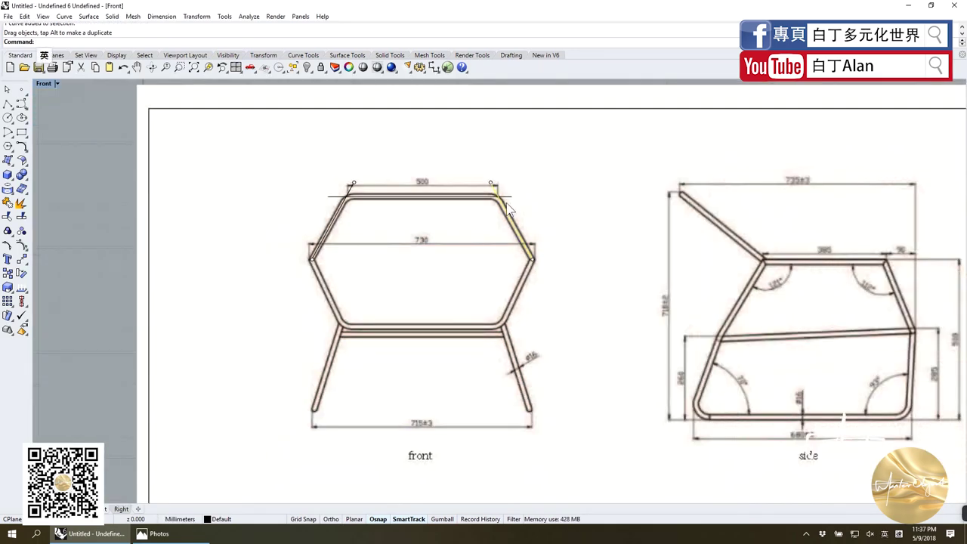
{"action": "left_click", "coordinate": [511, 212]}
{"action": "left_click", "coordinate": [318, 70]}
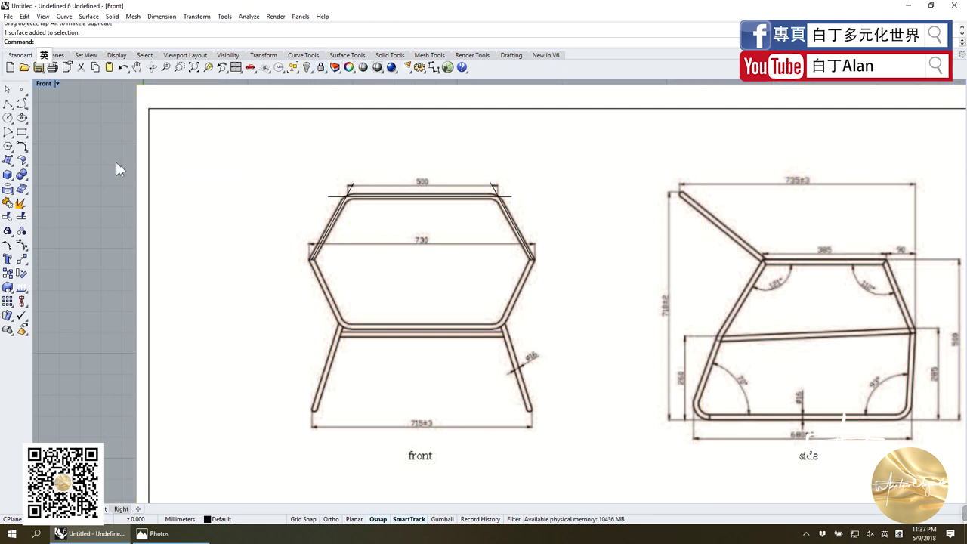
{"action": "left_click_drag", "start_coordinate": [115, 160], "coordinate": [617, 332]}
{"action": "scroll", "coordinate": [368, 221], "scroll_direction": "up", "scroll_amount": 3}
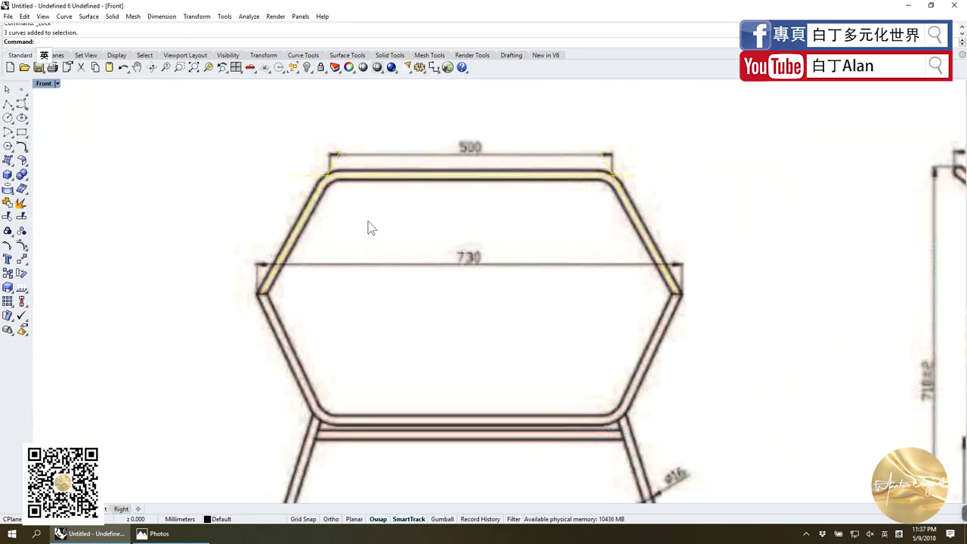
Split the top line at both diagonals and delete its overhanging ends.
{"action": "left_click", "coordinate": [349, 175], "text": "shift"}
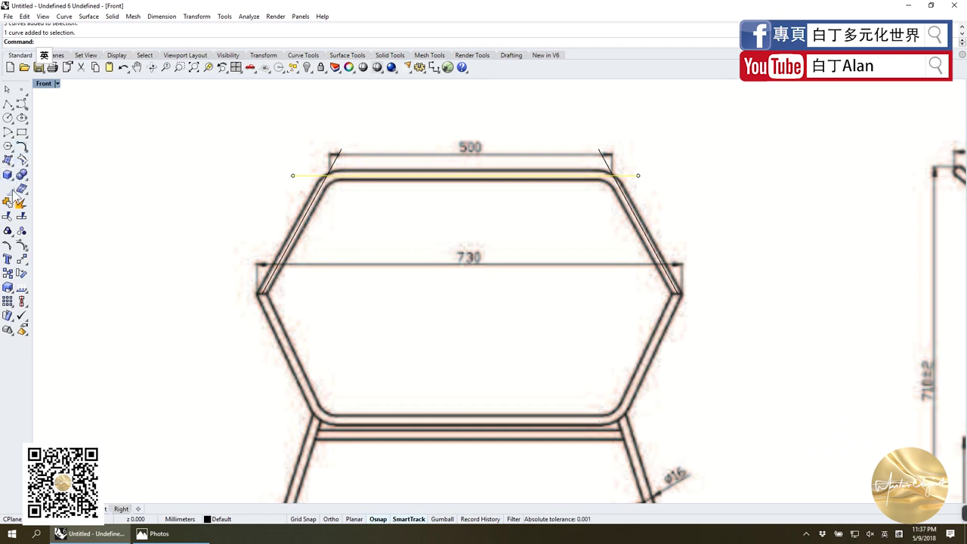
{"action": "left_click", "coordinate": [22, 217]}
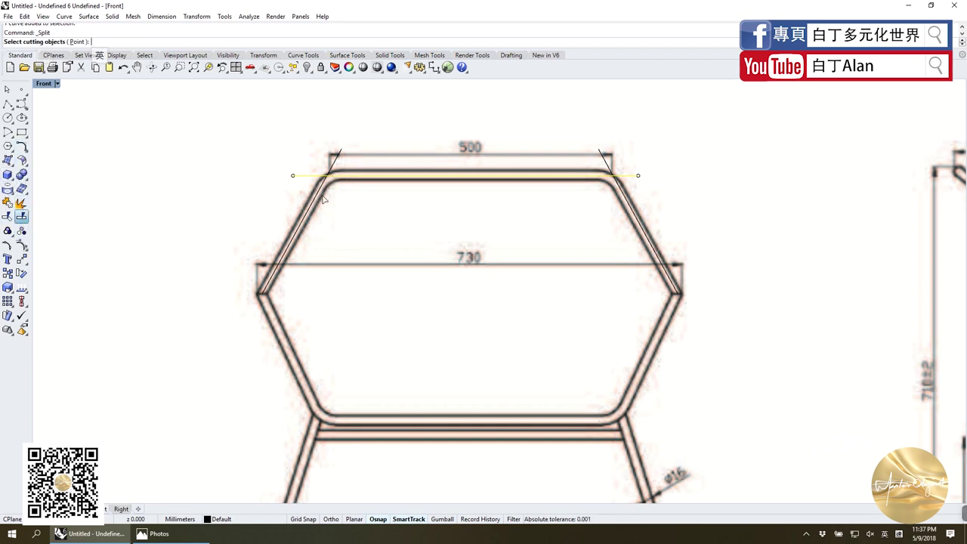
{"action": "left_click", "coordinate": [317, 195]}
{"action": "left_click", "coordinate": [627, 197]}
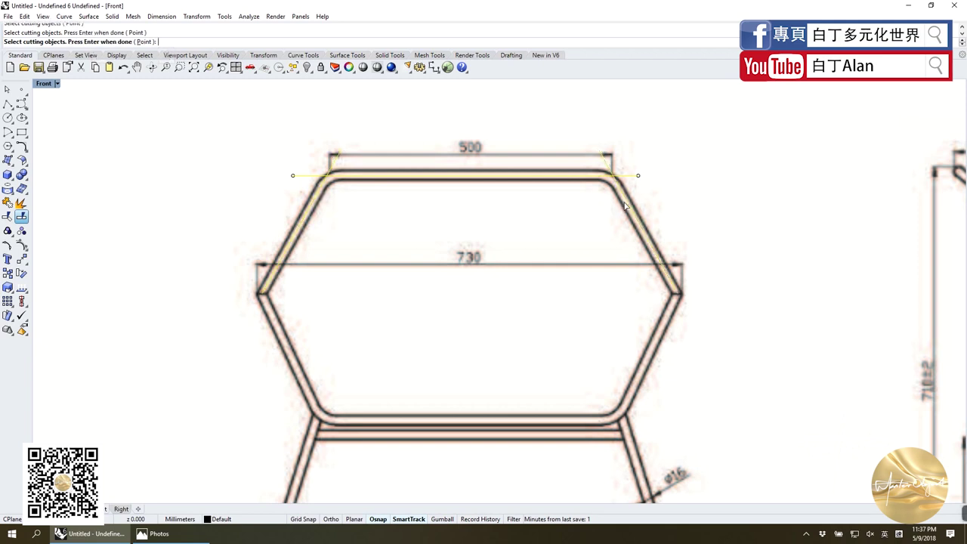
{"action": "key", "text": "Return"}
{"action": "left_click_drag", "start_coordinate": [589, 161], "coordinate": [698, 198]}
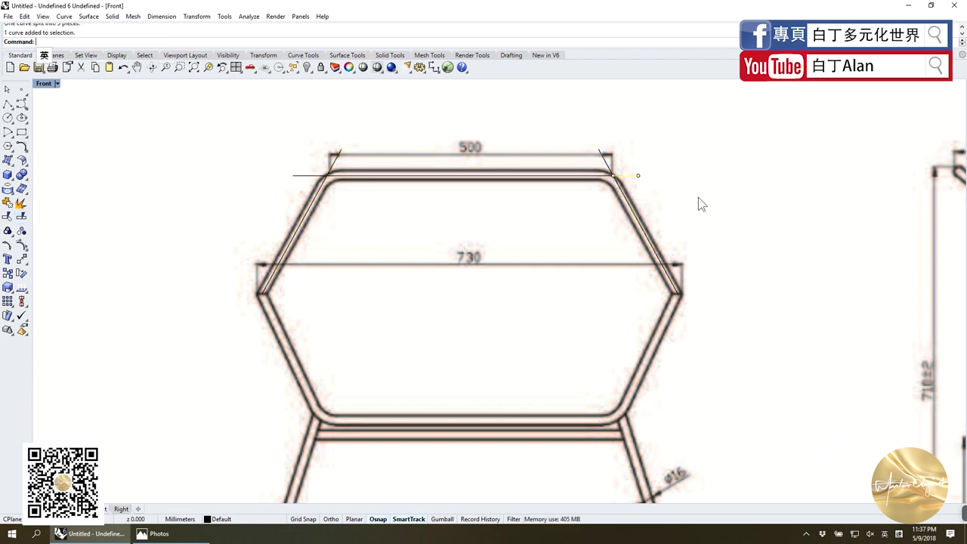
{"action": "key", "text": "Delete"}
{"action": "left_click_drag", "start_coordinate": [275, 163], "coordinate": [359, 212]}
Trim the diagonals at the top line, delete the stubs, and join the three curves.
{"action": "key", "text": "Return"}
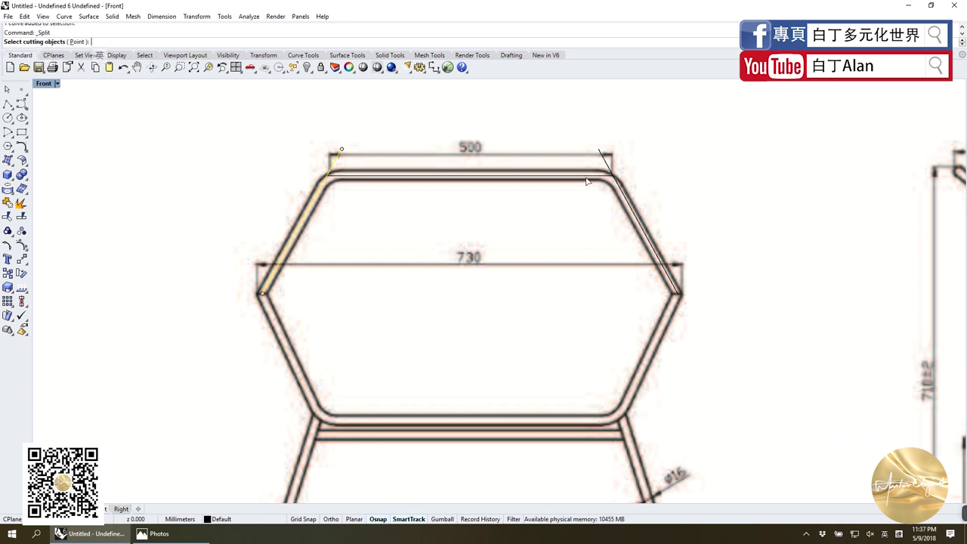
{"action": "left_click", "coordinate": [606, 201]}
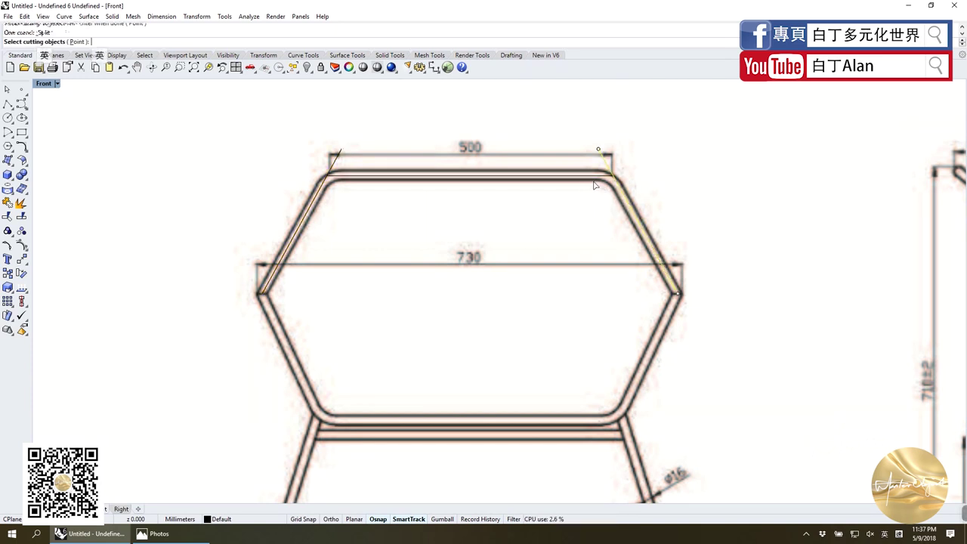
{"action": "key", "text": "Return"}
{"action": "left_click", "coordinate": [604, 160]}
{"action": "key", "text": "Delete"}
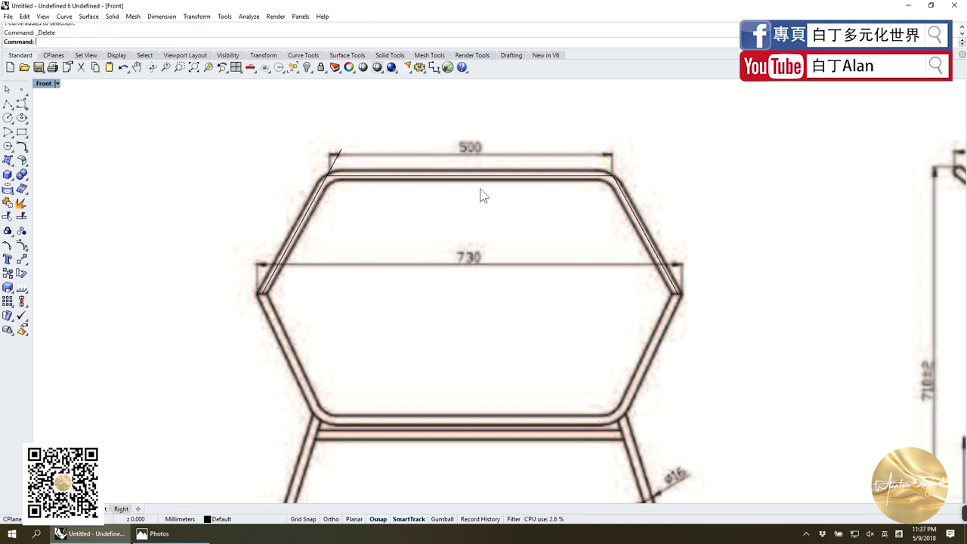
{"action": "left_click_drag", "start_coordinate": [292, 136], "coordinate": [341, 173]}
{"action": "key", "text": "Delete"}
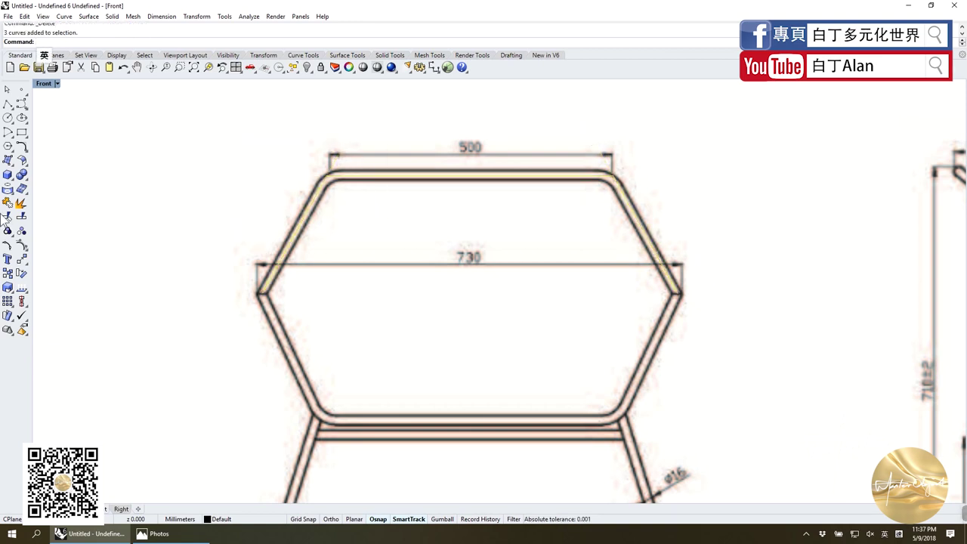
{"action": "left_click", "coordinate": [7, 207]}
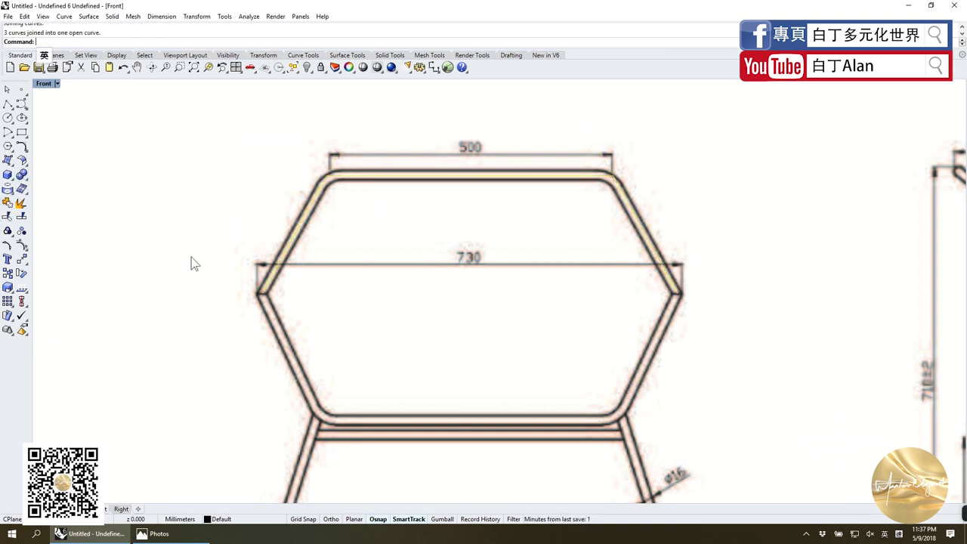
{"action": "left_click", "coordinate": [296, 230]}
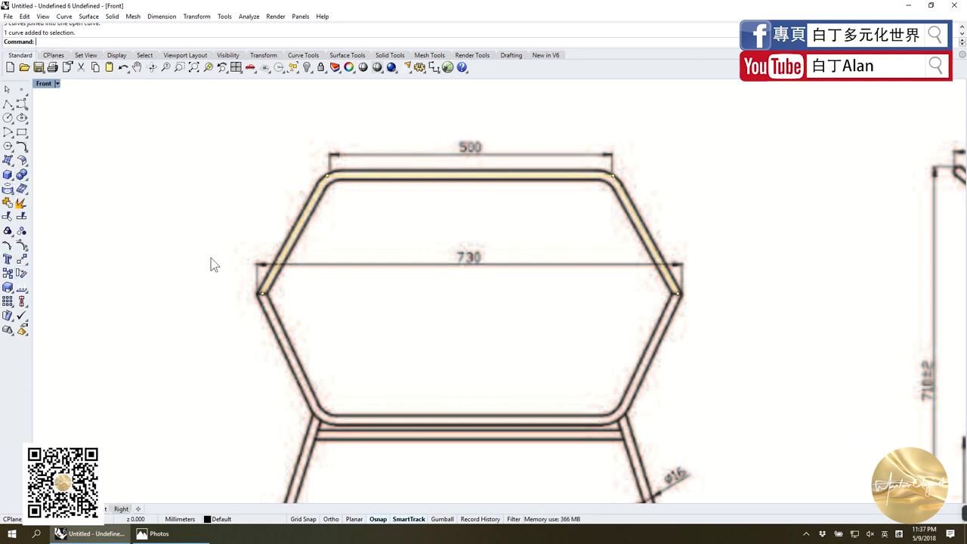
Copy the upper curve, mirror it across the side corners, and delete the extra duplicate.
{"action": "key", "text": "ctrl+c"}
{"action": "key", "text": "ctrl+v"}
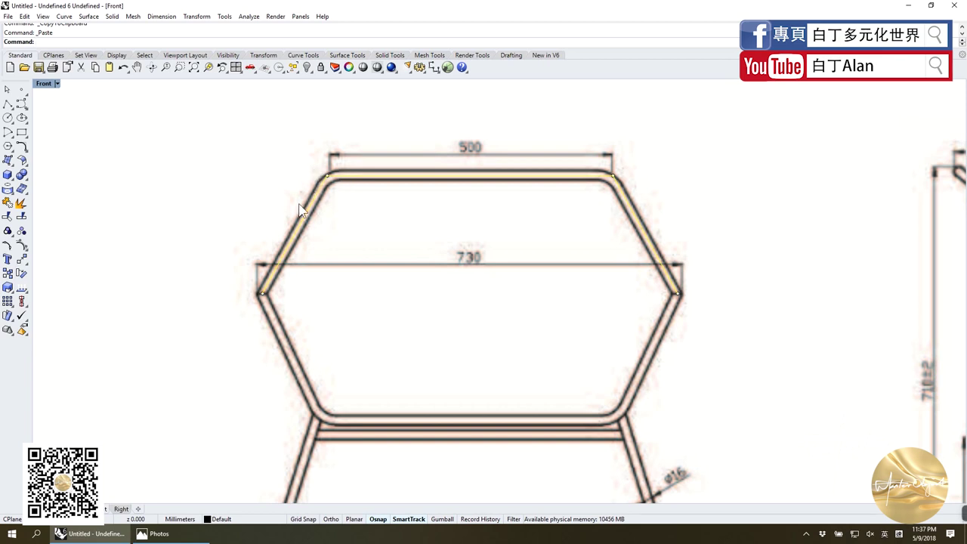
{"action": "left_click", "coordinate": [27, 265]}
{"action": "left_click", "coordinate": [97, 267]}
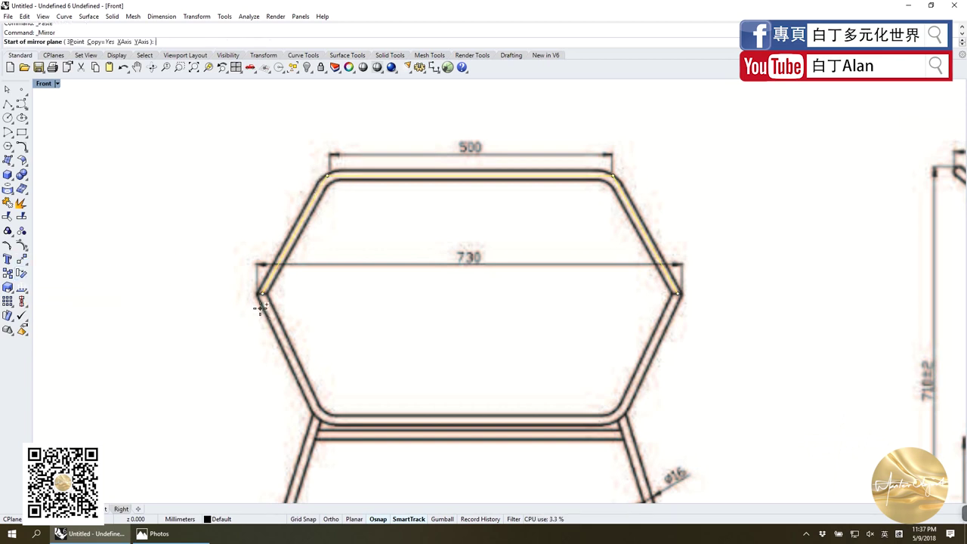
{"action": "left_click", "coordinate": [261, 294]}
{"action": "left_click", "coordinate": [328, 293]}
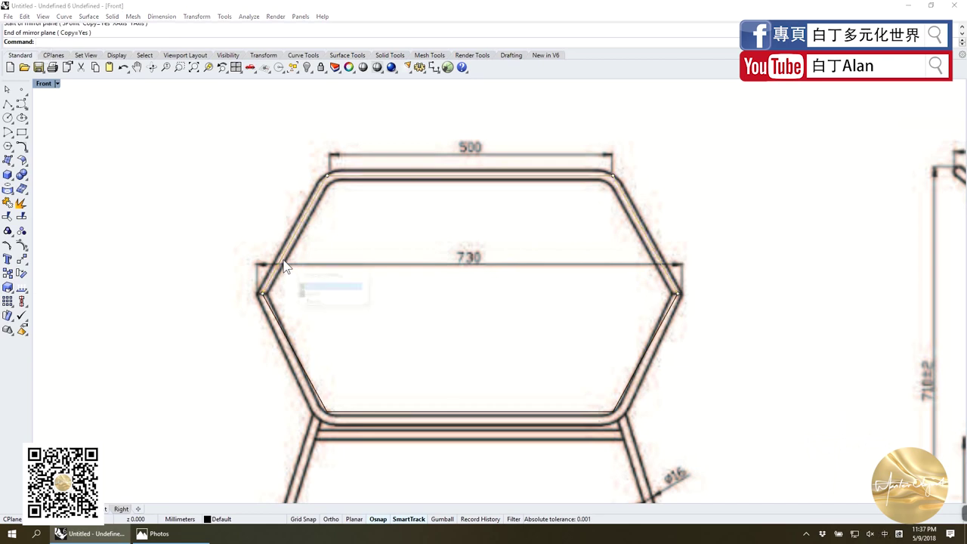
{"action": "left_click", "coordinate": [320, 287]}
{"action": "key", "text": "Delete"}
{"action": "scroll", "coordinate": [312, 312], "scroll_direction": "down", "scroll_amount": 3}
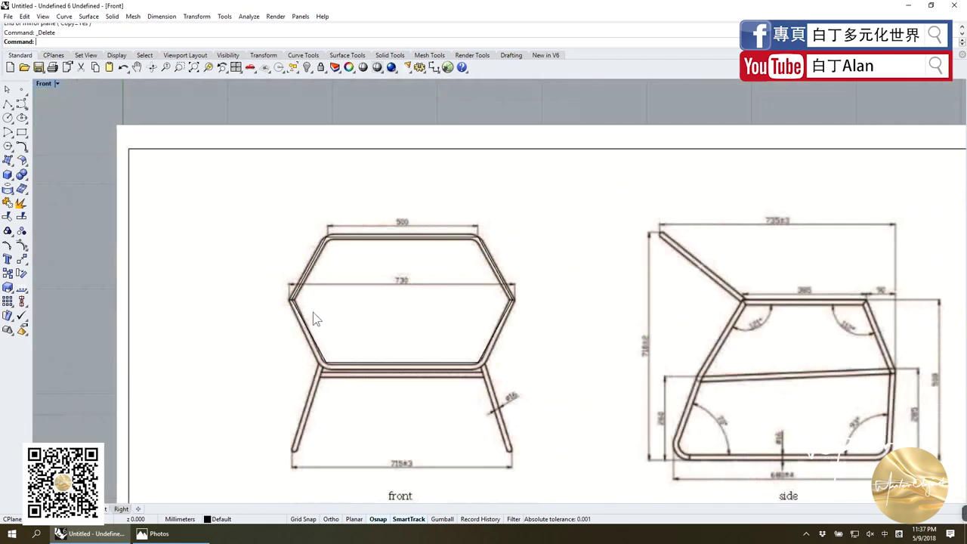
{"action": "scroll", "coordinate": [313, 312], "scroll_direction": "up", "scroll_amount": 3}
Turn on the lower curve's control points and select its two bottom points.
{"action": "left_click", "coordinate": [314, 330]}
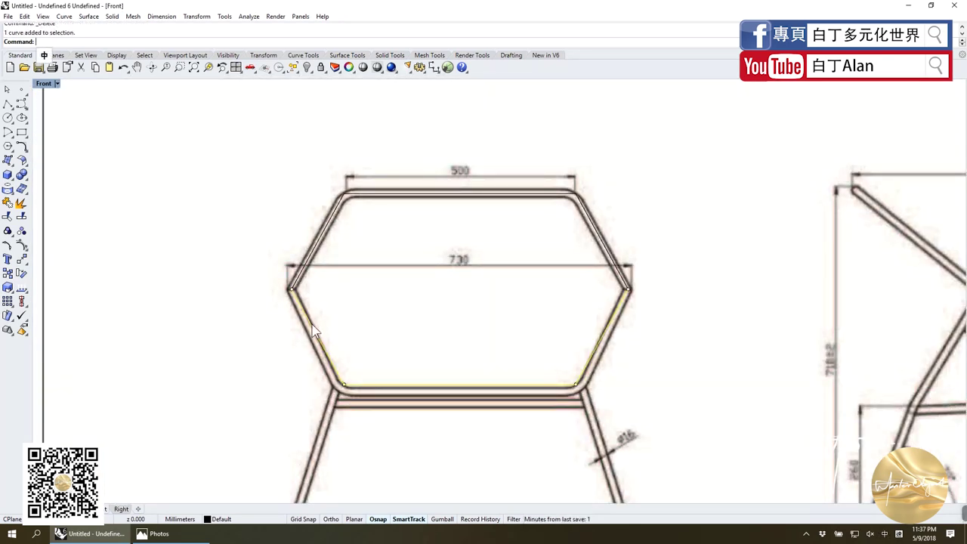
{"action": "key", "text": "F10"}
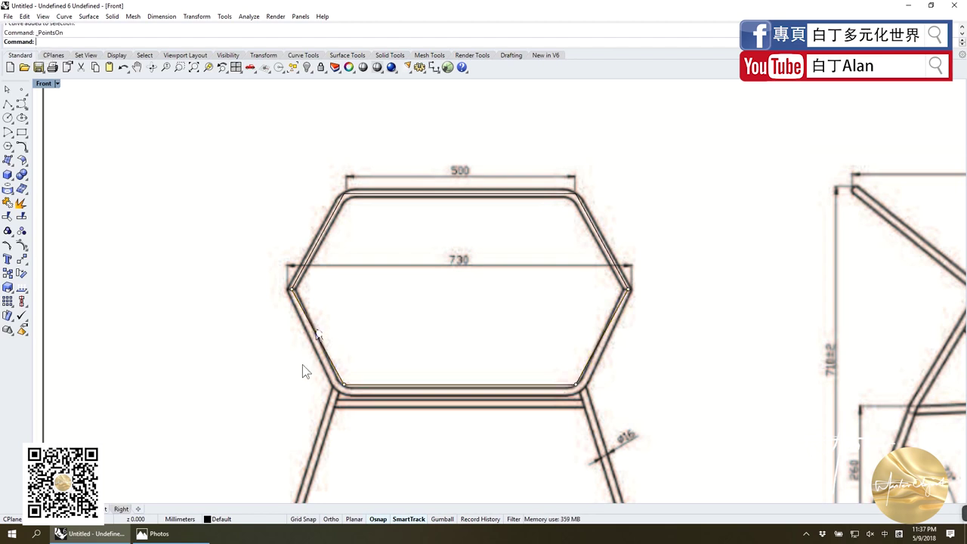
{"action": "mouse_move", "coordinate": [303, 365]}
{"action": "left_mouse_down"}
{"action": "mouse_move", "coordinate": [586, 412]}
{"action": "mouse_move", "coordinate": [578, 387]}
{"action": "left_mouse_up"}
Scale1D the two bottom control points from the edge midpoint to match the drawing's bottom width.
{"action": "scroll", "coordinate": [585, 412], "scroll_direction": "up", "scroll_amount": 2}
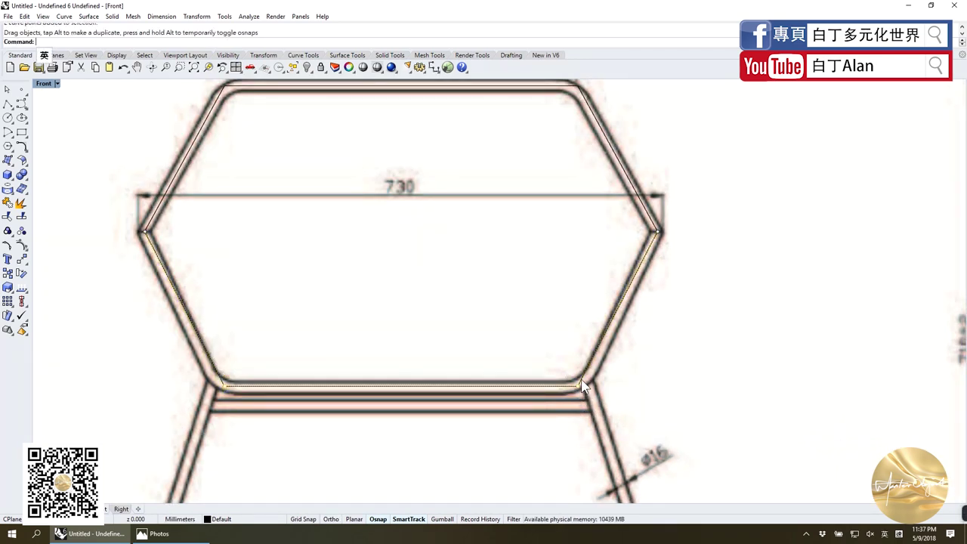
{"action": "left_click", "coordinate": [224, 385]}
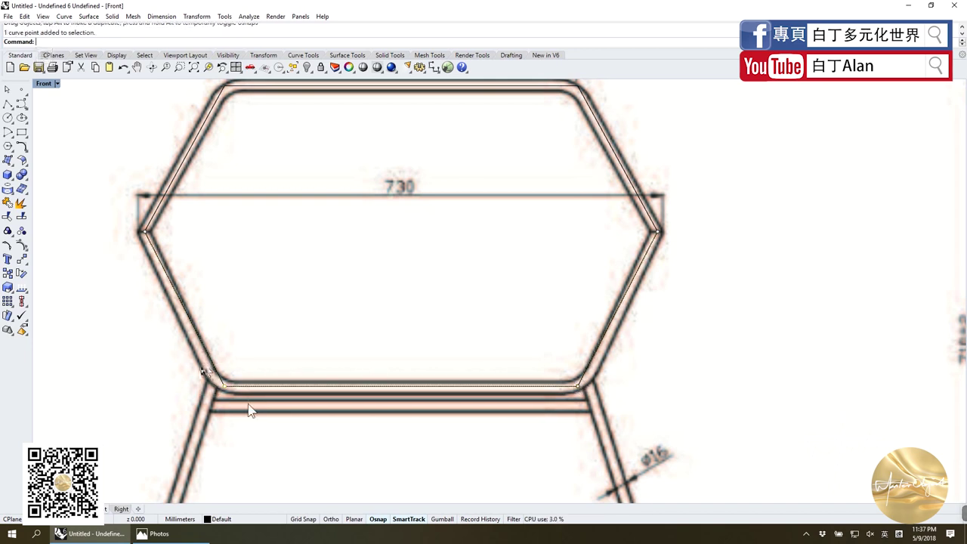
{"action": "left_click", "coordinate": [578, 385]}
{"action": "left_click", "coordinate": [21, 290]}
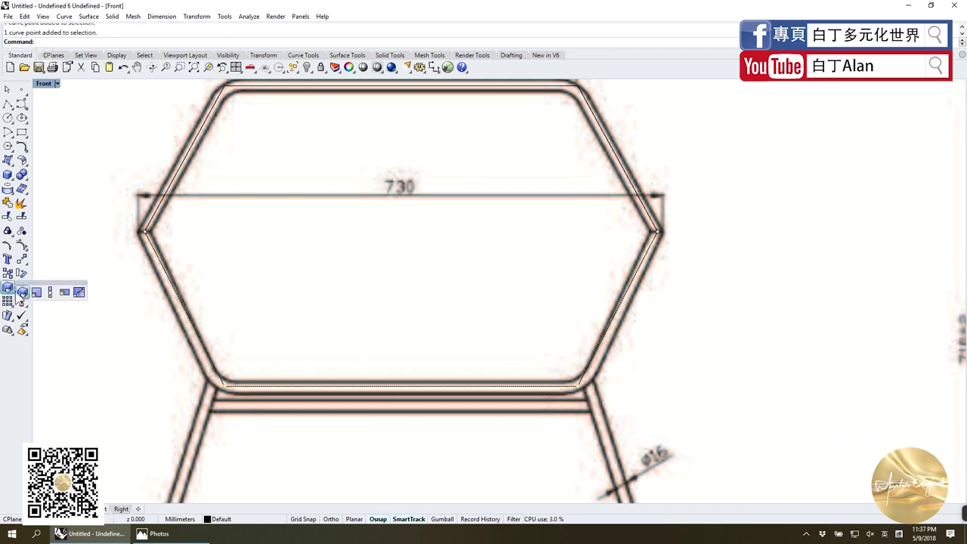
{"action": "left_click", "coordinate": [47, 292]}
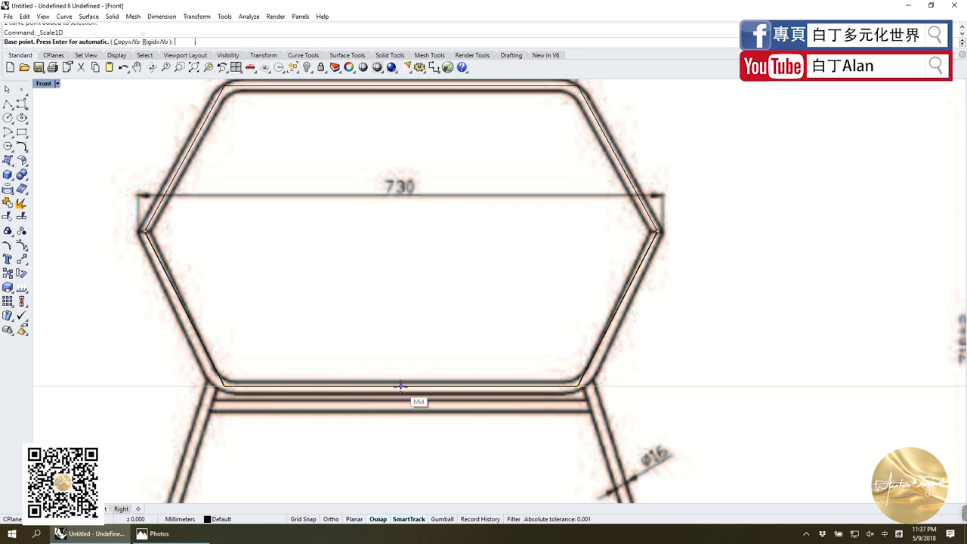
{"action": "left_click", "coordinate": [399, 387]}
{"action": "left_click", "coordinate": [311, 421], "text": "shift"}
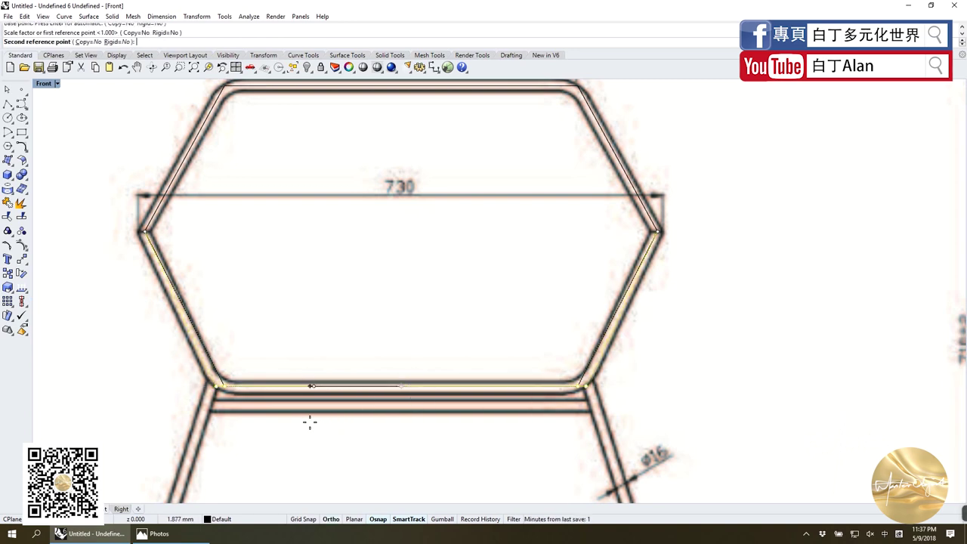
{"action": "left_click", "coordinate": [309, 423]}
{"action": "scroll", "coordinate": [306, 420], "scroll_direction": "down", "scroll_amount": 4}
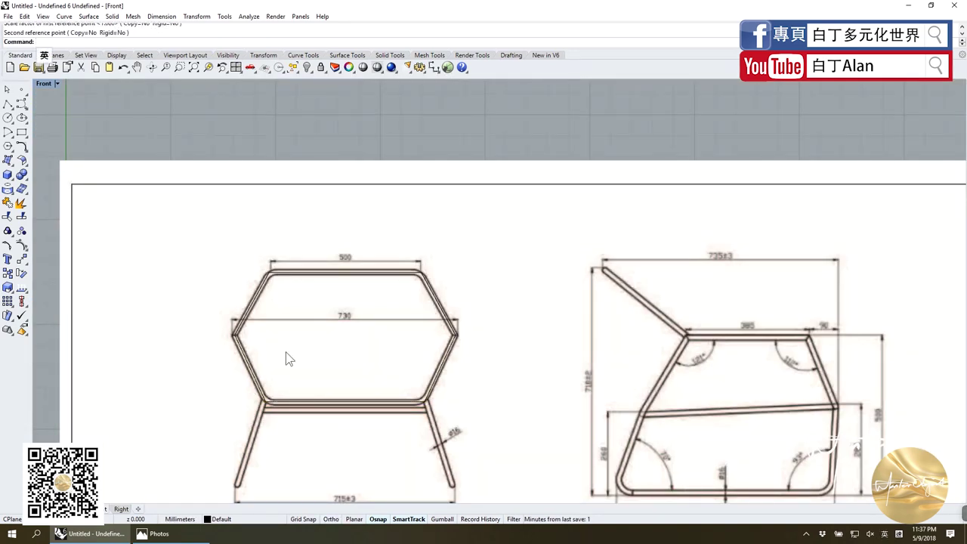
{"action": "scroll", "coordinate": [298, 282], "scroll_direction": "up", "scroll_amount": 3}
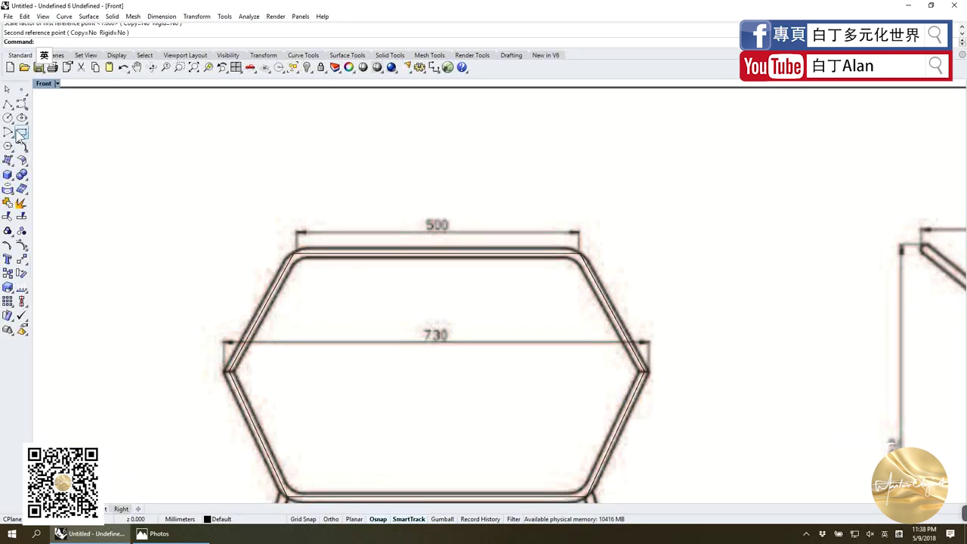
Fillet the top-left corner with radius 0.5, after undoing the 5 and 1 radius trials.
{"action": "left_click", "coordinate": [26, 163]}
{"action": "left_click", "coordinate": [294, 273]}
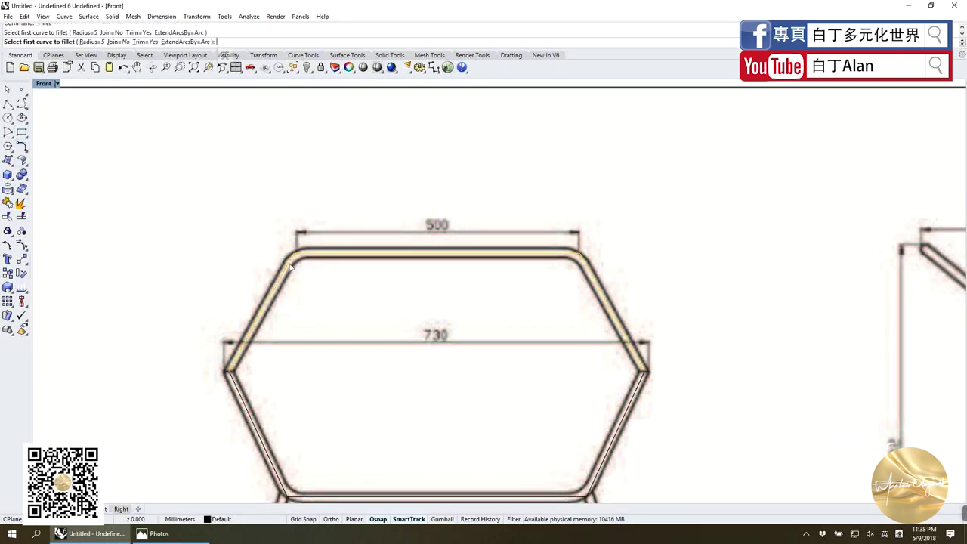
{"action": "left_click", "coordinate": [307, 257]}
{"action": "key", "text": "ctrl+z"}
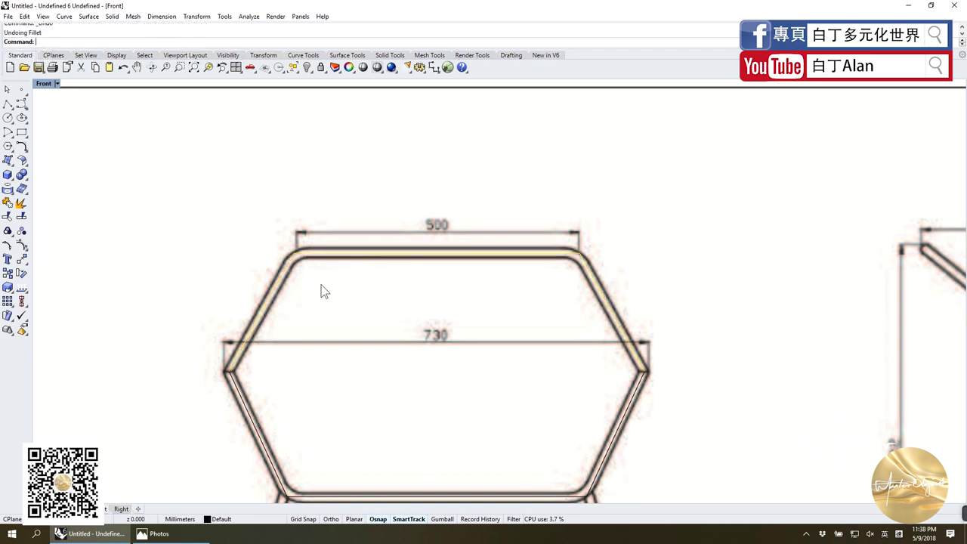
{"action": "key", "text": "Return"}
{"action": "type", "text": "1"}
{"action": "key", "text": "Return"}
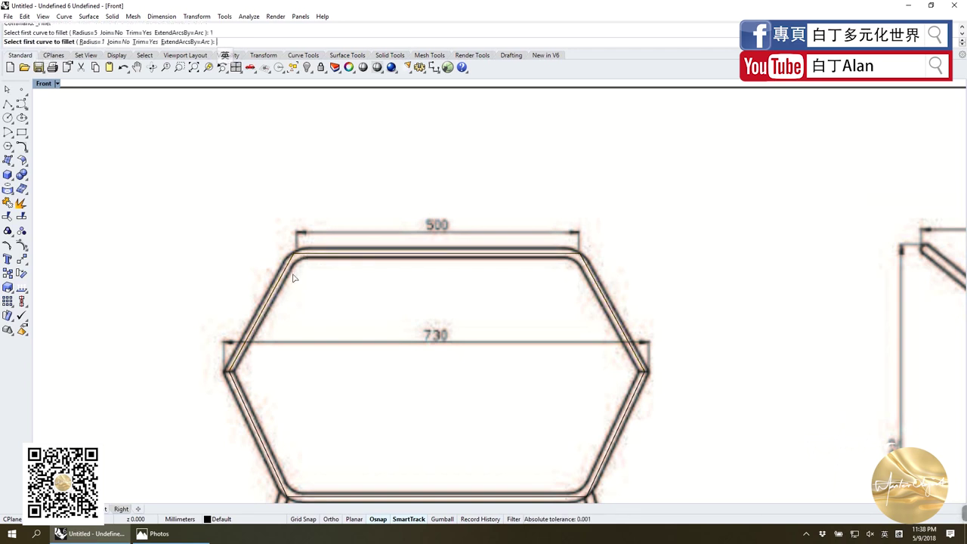
{"action": "left_click", "coordinate": [293, 276]}
{"action": "left_click", "coordinate": [311, 257]}
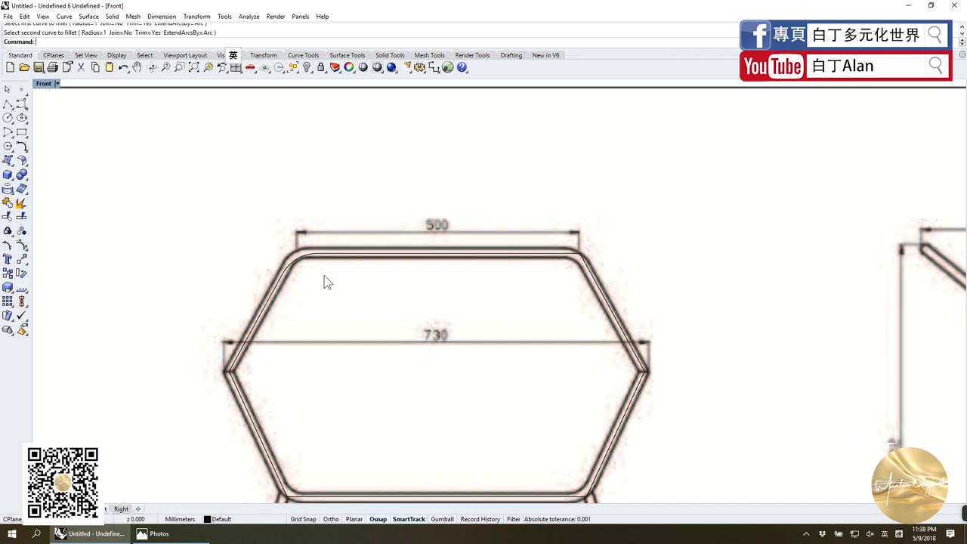
{"action": "key", "text": "ctrl+z"}
{"action": "key", "text": "Return"}
{"action": "type", "text": "0.5"}
{"action": "key", "text": "Return"}
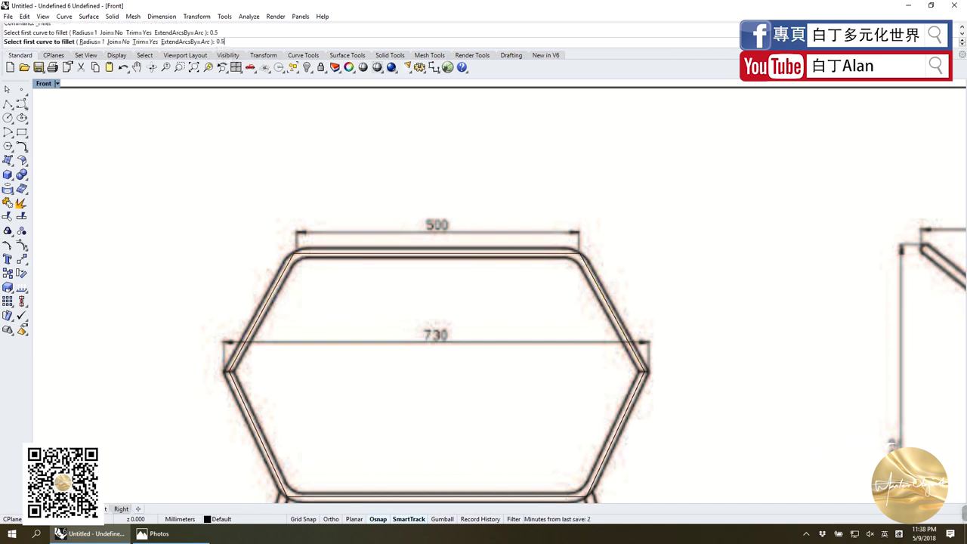
{"action": "left_click", "coordinate": [299, 264]}
{"action": "left_click", "coordinate": [308, 257]}
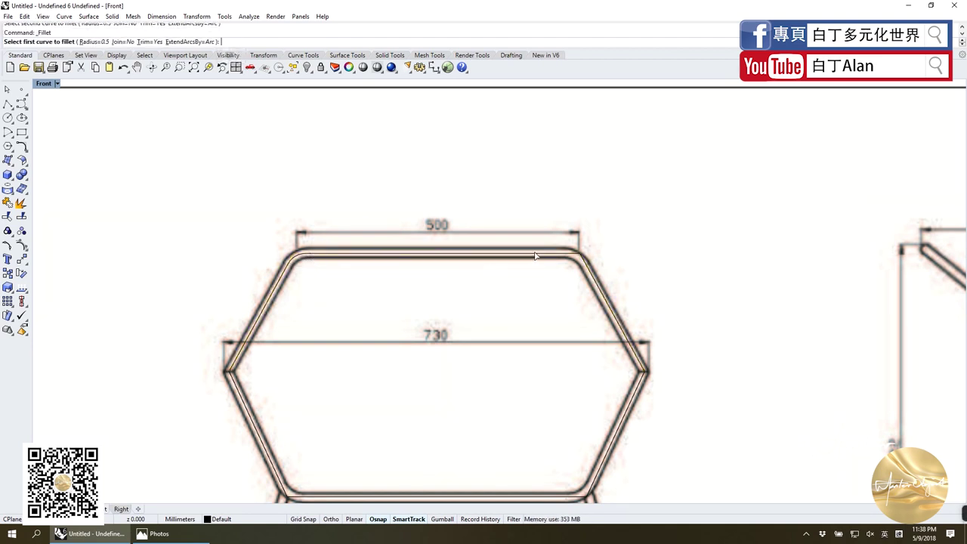
{"action": "scroll", "coordinate": [437, 301], "scroll_direction": "down", "scroll_amount": 2}
Fillet the bottom-left corner with radius 0.5, replacing a radius 1 attempt.
{"action": "key", "text": "Return"}
{"action": "scroll", "coordinate": [423, 306], "scroll_direction": "up", "scroll_amount": 2}
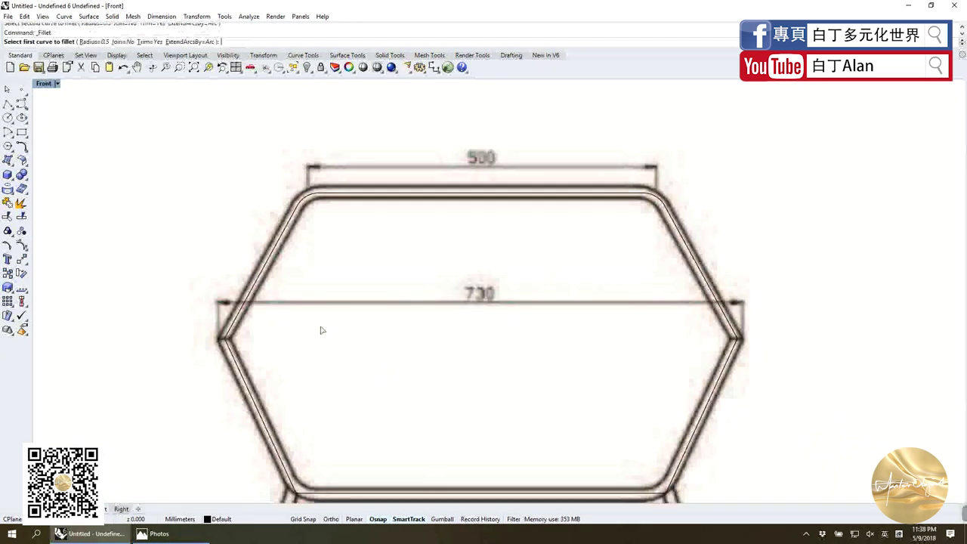
{"action": "type", "text": "1"}
{"action": "key", "text": "Return"}
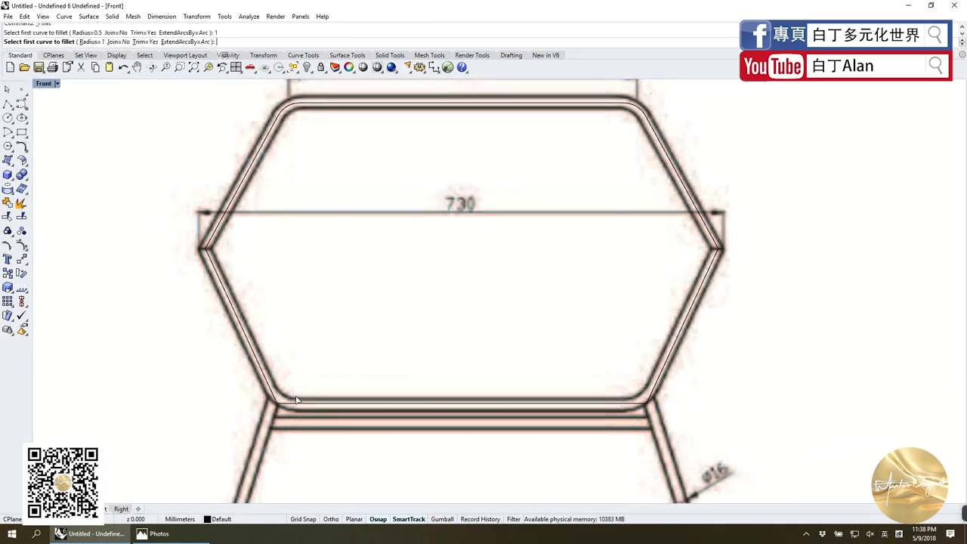
{"action": "left_click", "coordinate": [268, 389]}
{"action": "left_click", "coordinate": [291, 399]}
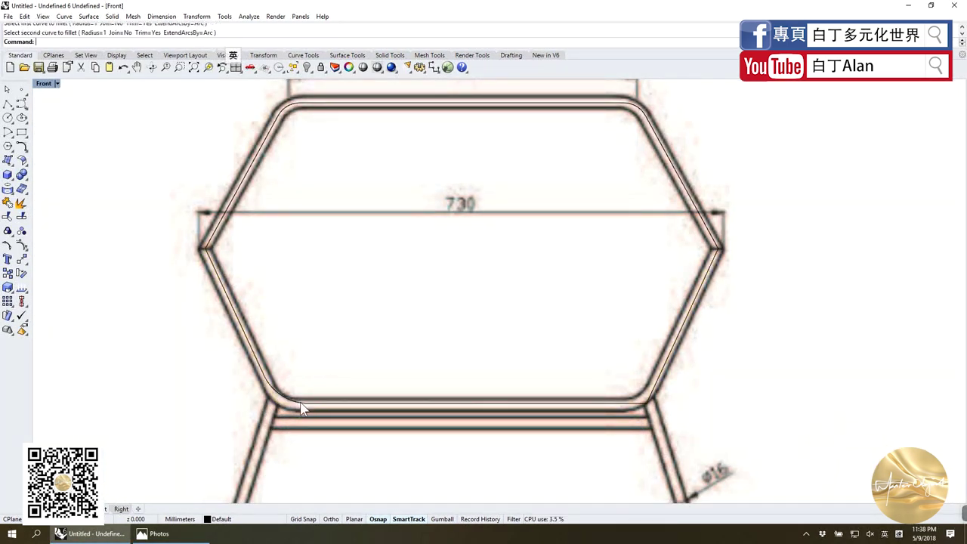
{"action": "key", "text": "ctrl+z"}
{"action": "key", "text": "Return"}
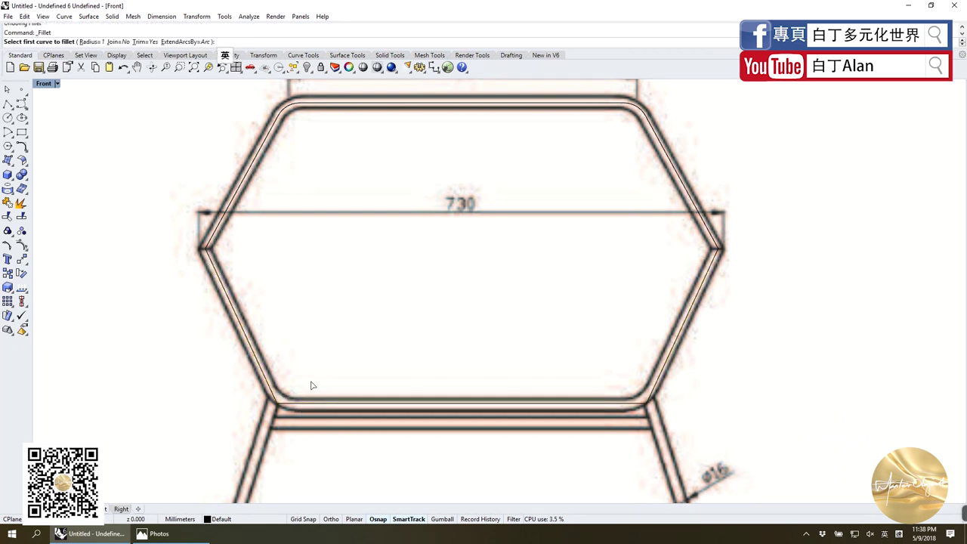
{"action": "type", "text": "0.5"}
{"action": "key", "text": "Return"}
{"action": "left_click", "coordinate": [274, 389]}
{"action": "left_click", "coordinate": [301, 409]}
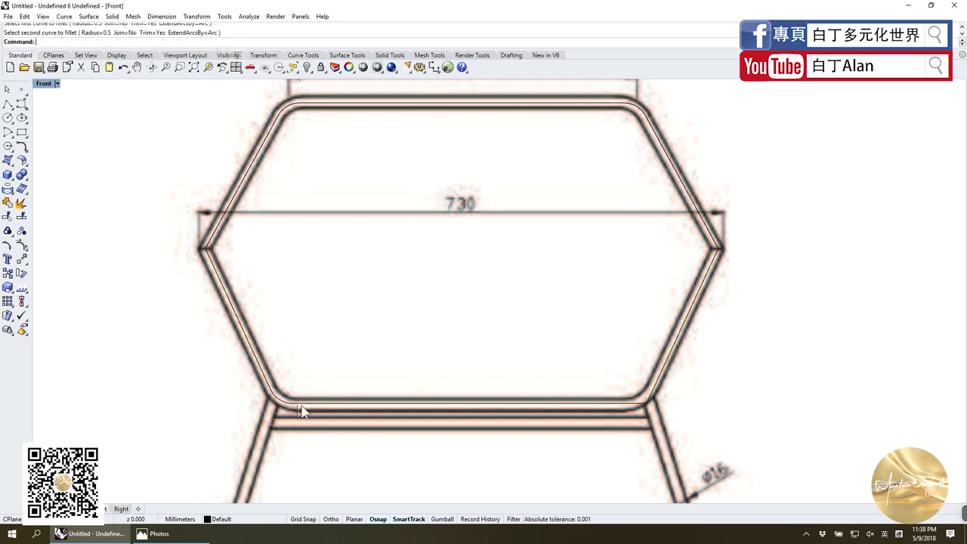
Fillet the bottom-right corner with the same 0.5 radius.
{"action": "key", "text": "Return"}
{"action": "left_click", "coordinate": [551, 410]}
{"action": "left_click", "coordinate": [650, 394]}
{"action": "scroll", "coordinate": [498, 340], "scroll_direction": "down", "scroll_amount": 10}
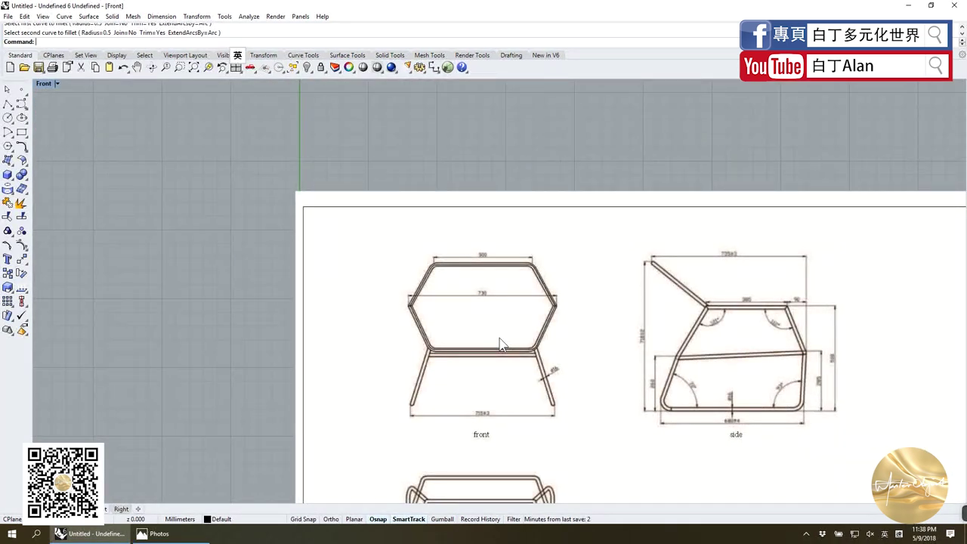
Trace the left leg with a polyline from its foot up to the seat junction.
{"action": "scroll", "coordinate": [499, 344], "scroll_direction": "up", "scroll_amount": 3}
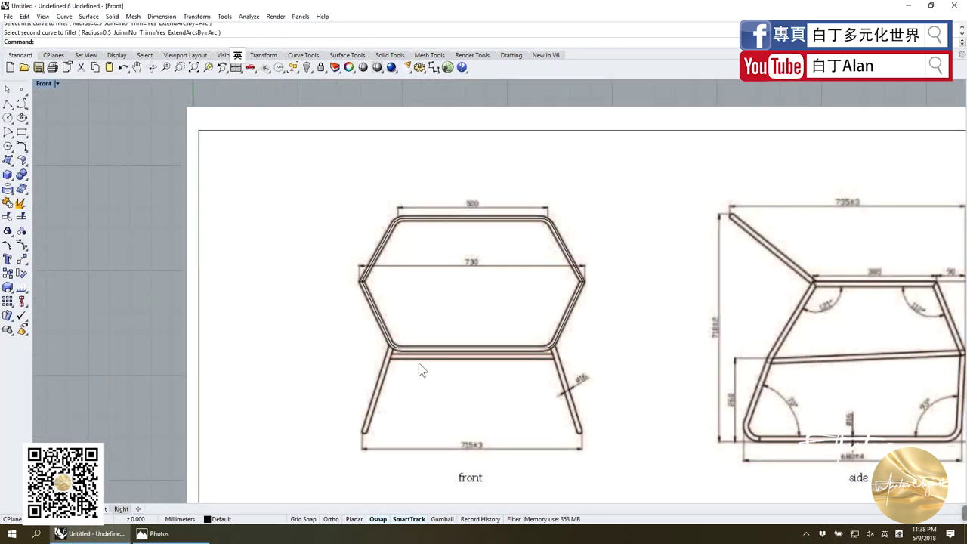
{"action": "scroll", "coordinate": [421, 370], "scroll_direction": "up", "scroll_amount": 2}
{"action": "left_click", "coordinate": [8, 103]}
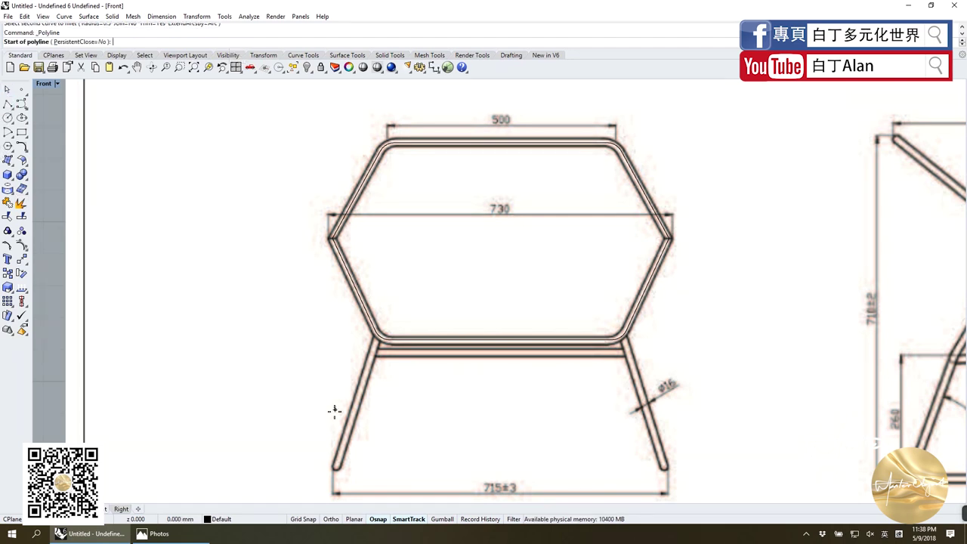
{"action": "scroll", "coordinate": [337, 454], "scroll_direction": "up", "scroll_amount": 3}
{"action": "left_click", "coordinate": [336, 479]}
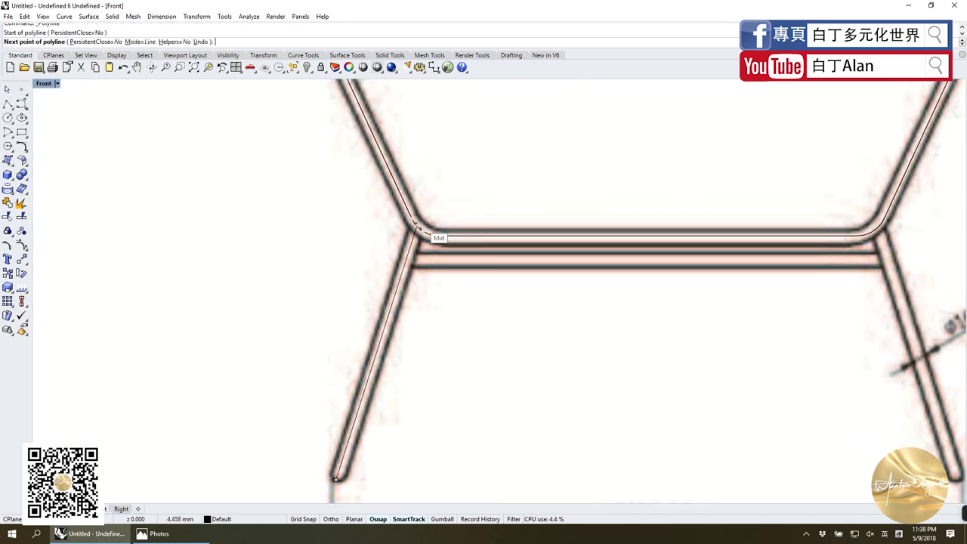
{"action": "left_click", "coordinate": [415, 227]}
{"action": "scroll", "coordinate": [419, 226], "scroll_direction": "up", "scroll_amount": 2}
{"action": "key", "text": "Return"}
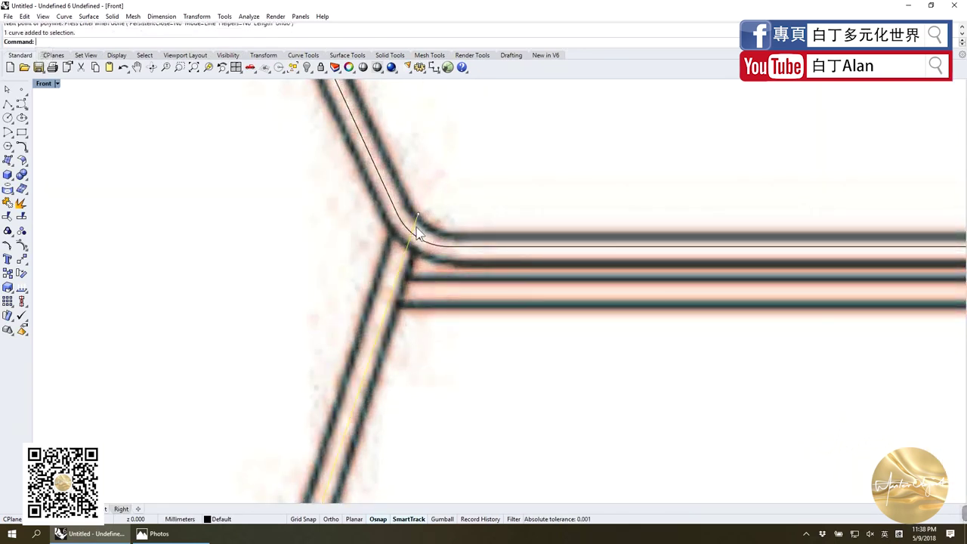
{"action": "scroll", "coordinate": [416, 233], "scroll_direction": "down", "scroll_amount": 3}
{"action": "scroll", "coordinate": [453, 352], "scroll_direction": "down", "scroll_amount": 3}
{"action": "scroll", "coordinate": [428, 261], "scroll_direction": "up", "scroll_amount": 1}
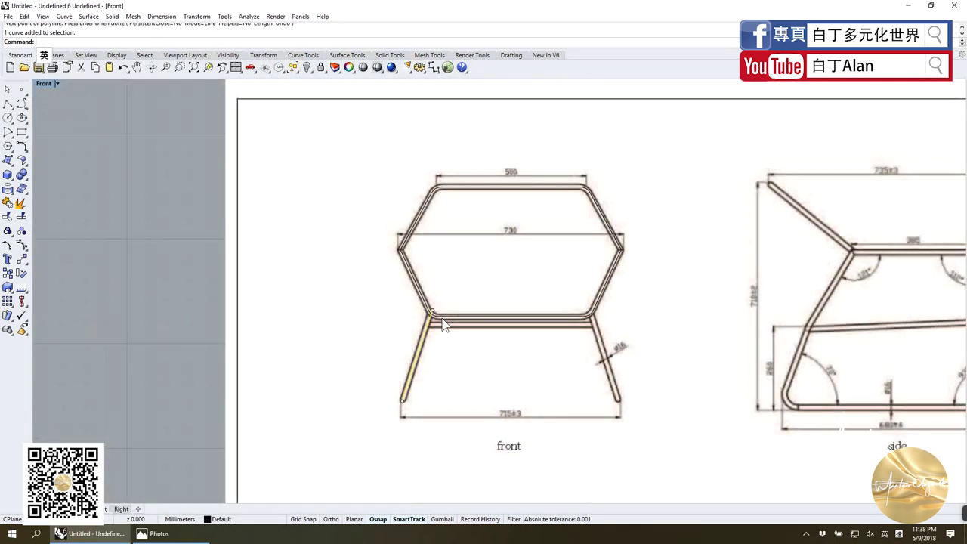
Trace the lower cross rail with a polyline from the left leg junction to its far end.
{"action": "left_click", "coordinate": [8, 104]}
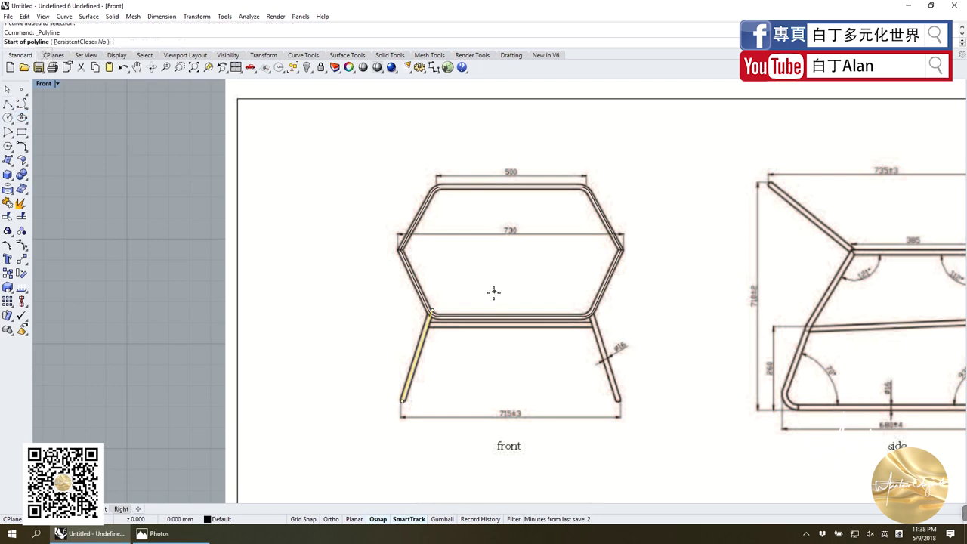
{"action": "scroll", "coordinate": [438, 302], "scroll_direction": "down", "scroll_amount": 3}
{"action": "scroll", "coordinate": [468, 325], "scroll_direction": "up", "scroll_amount": 5}
{"action": "scroll", "coordinate": [479, 327], "scroll_direction": "up", "scroll_amount": 2}
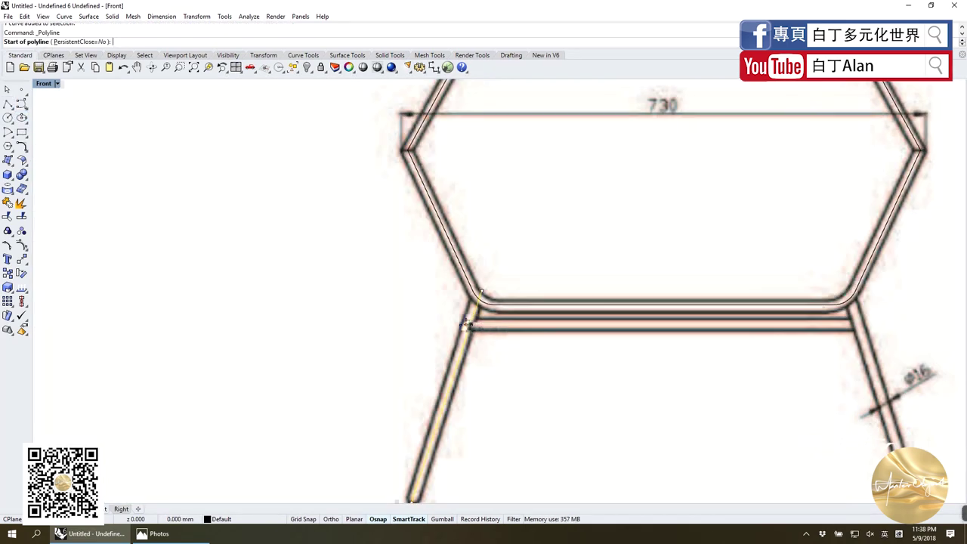
{"action": "scroll", "coordinate": [466, 325], "scroll_direction": "up", "scroll_amount": 1}
{"action": "left_click", "coordinate": [449, 322]}
{"action": "scroll", "coordinate": [435, 319], "scroll_direction": "down", "scroll_amount": 5}
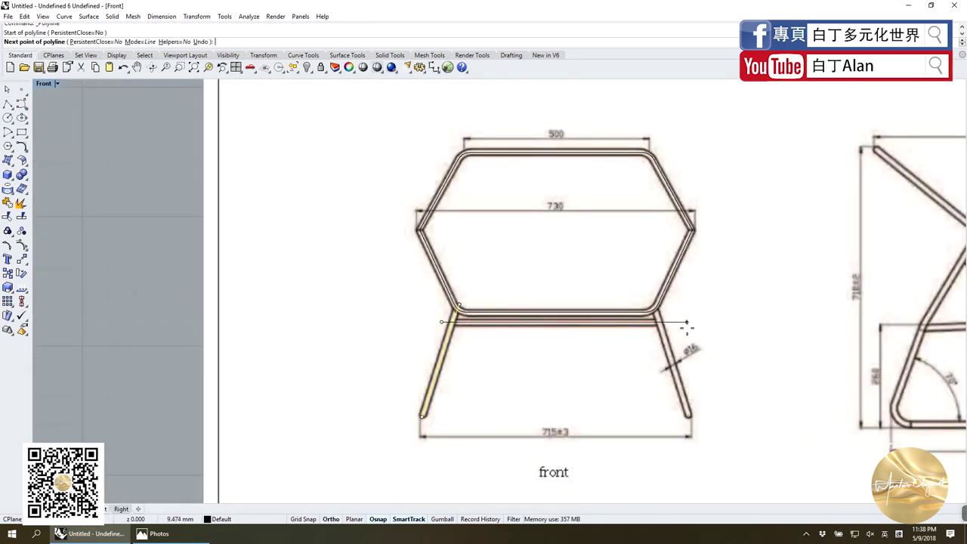
{"action": "left_click", "coordinate": [686, 326]}
{"action": "key", "text": "Return"}
{"action": "scroll", "coordinate": [582, 310], "scroll_direction": "down", "scroll_amount": 2}
Rotate the traced front curves 90° in Top view about the line's end point.
{"action": "left_click_drag", "start_coordinate": [425, 183], "coordinate": [731, 445]}
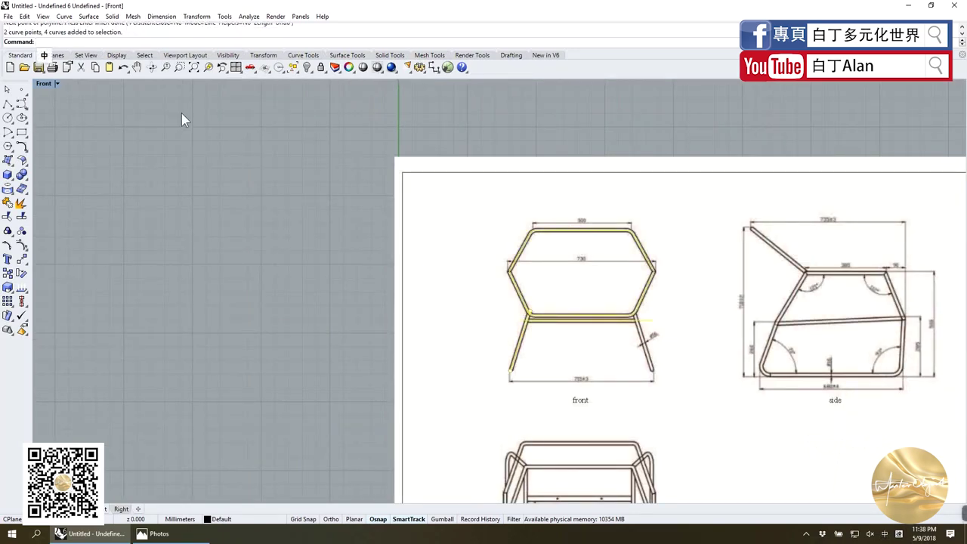
{"action": "double_click", "coordinate": [44, 84]}
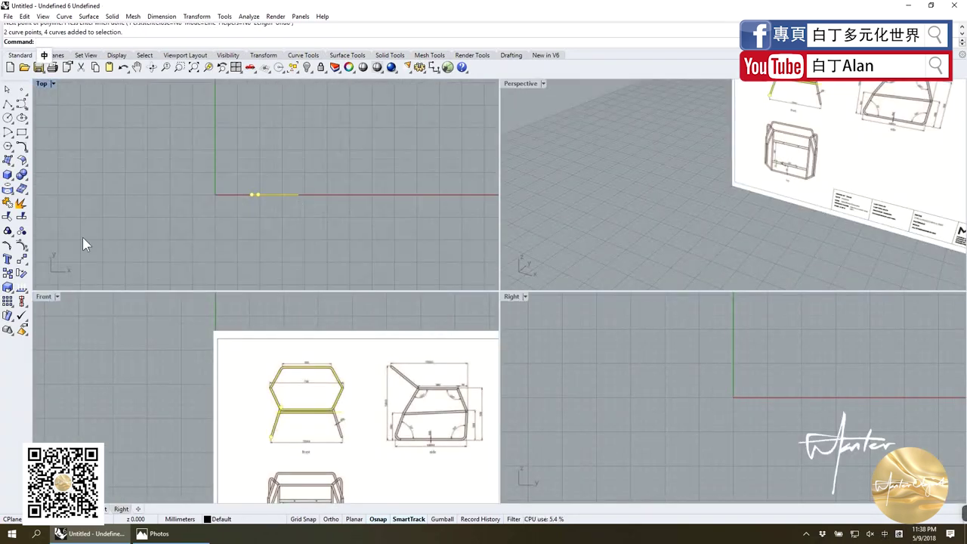
{"action": "left_click", "coordinate": [22, 275]}
{"action": "left_click", "coordinate": [298, 195]}
{"action": "left_click", "coordinate": [188, 195]}
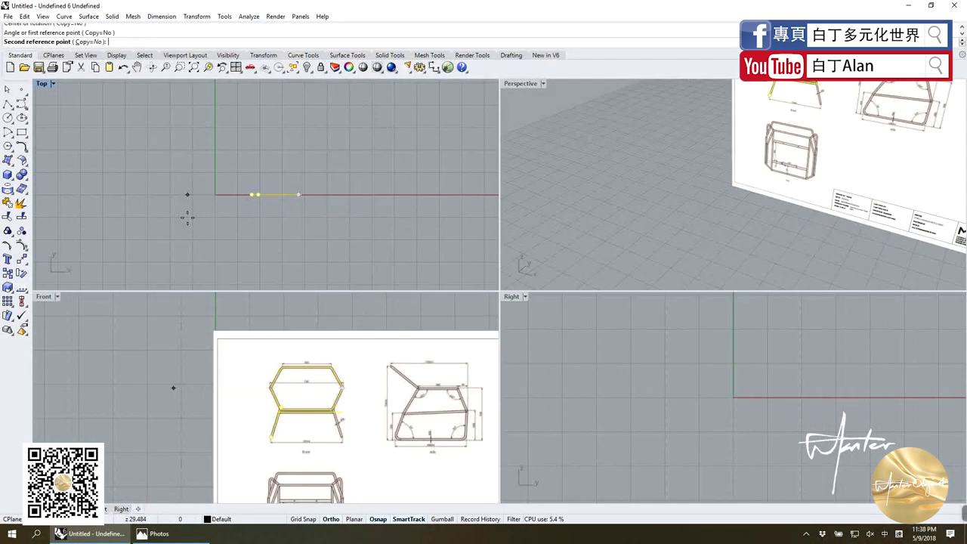
{"action": "left_click", "coordinate": [301, 221]}
Move the rotated curves sideways so they line up beside the side drawing.
{"action": "left_click_drag", "start_coordinate": [299, 221], "coordinate": [399, 221]}
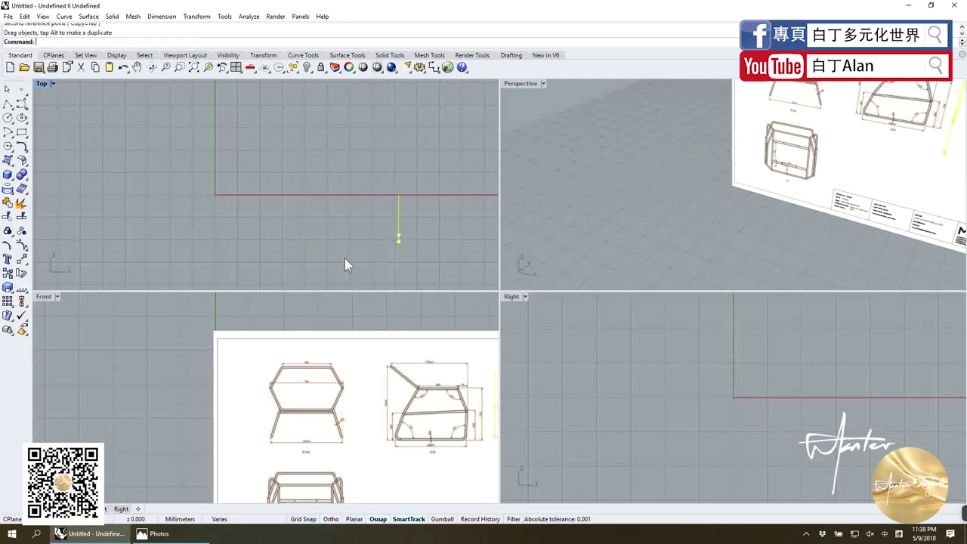
{"action": "key", "text": "ctrl+shift+e"}
{"action": "scroll", "coordinate": [446, 408], "scroll_direction": "down", "scroll_amount": 2}
{"action": "scroll", "coordinate": [372, 381], "scroll_direction": "up", "scroll_amount": 4}
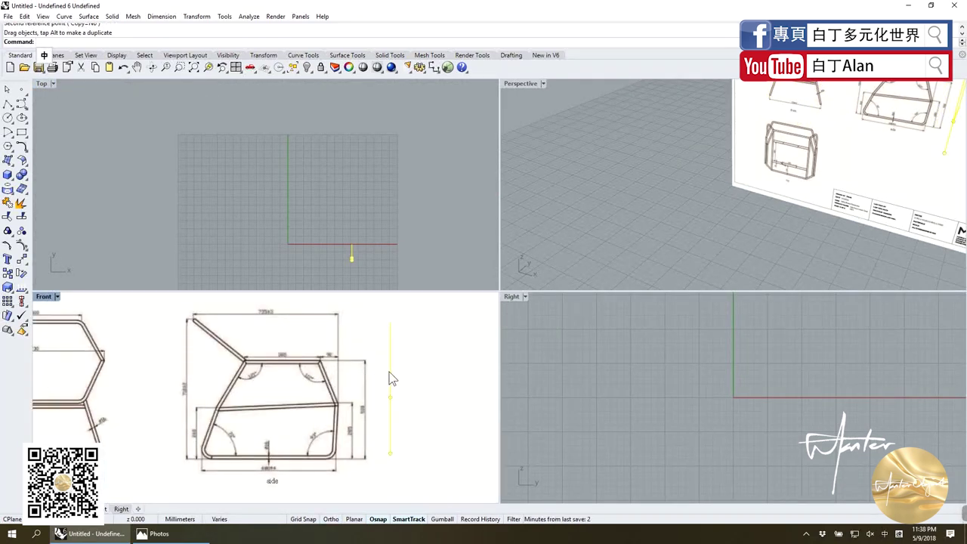
{"action": "left_click_drag", "start_coordinate": [351, 255], "coordinate": [347, 257]}
{"action": "scroll", "coordinate": [349, 377], "scroll_direction": "up", "scroll_amount": 3}
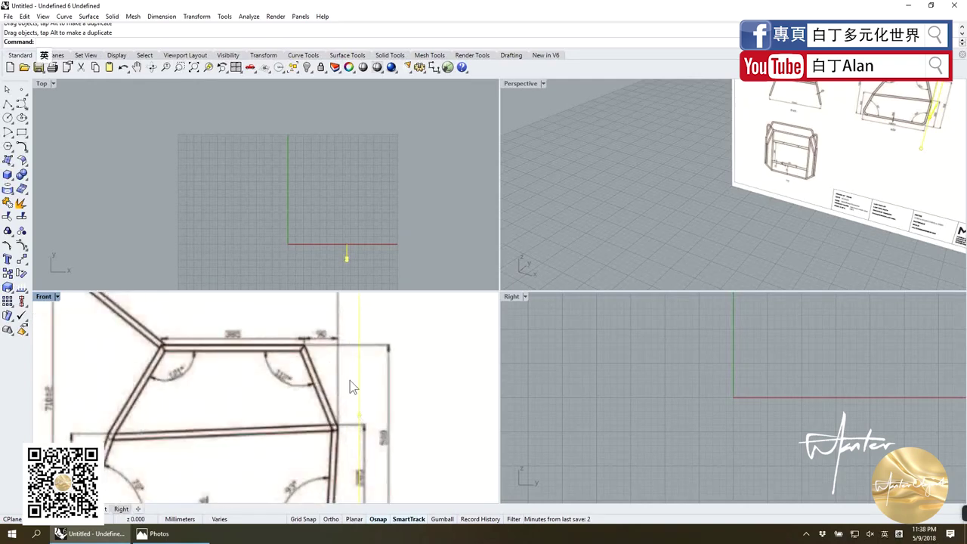
{"action": "scroll", "coordinate": [349, 385], "scroll_direction": "down", "scroll_amount": 3}
{"action": "left_click", "coordinate": [13, 187]}
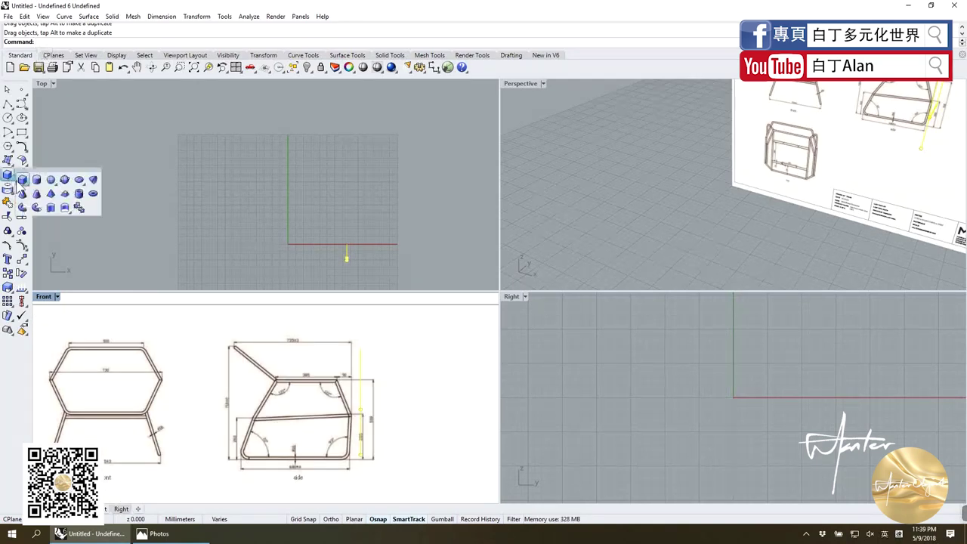
Extrude the selected curves a short depth and inspect the new volume in maximized Perspective.
{"action": "left_click", "coordinate": [51, 207]}
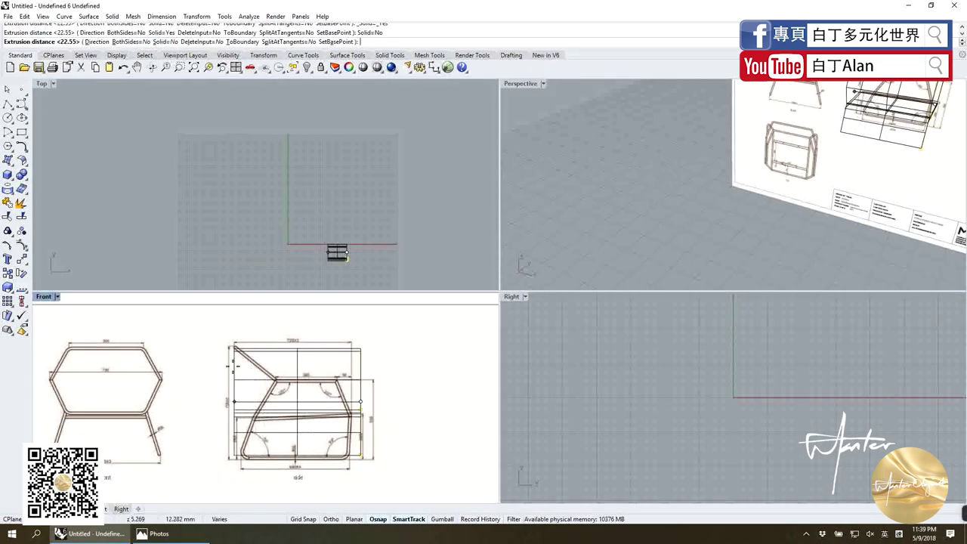
{"action": "left_click", "coordinate": [228, 423]}
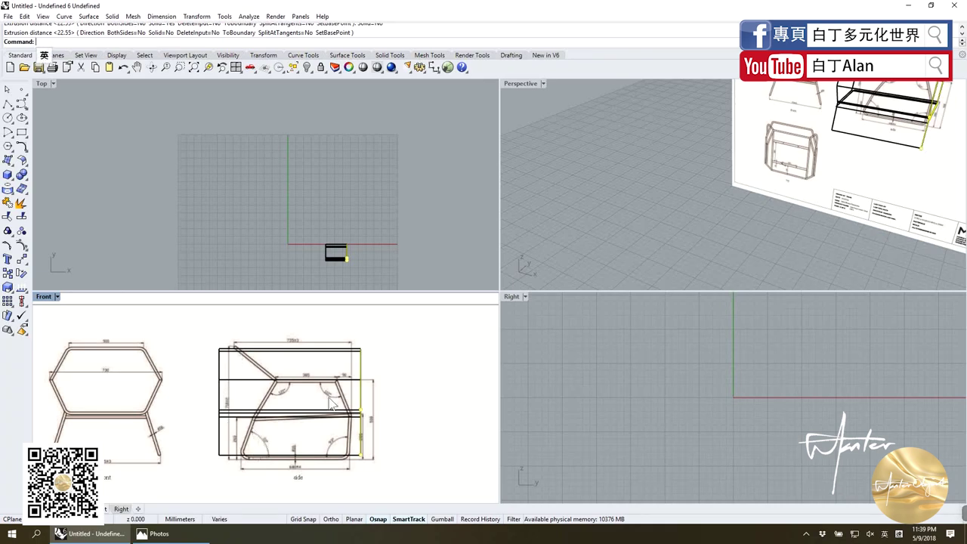
{"action": "double_click", "coordinate": [521, 83]}
{"action": "mouse_move", "coordinate": [401, 256]}
{"action": "right_mouse_down"}
{"action": "mouse_move", "coordinate": [439, 279]}
{"action": "mouse_move", "coordinate": [457, 195]}
{"action": "right_mouse_up"}
Switch Perspective to Shaded display, orbit around the volume, and restore the four-view layout.
{"action": "left_click", "coordinate": [57, 83]}
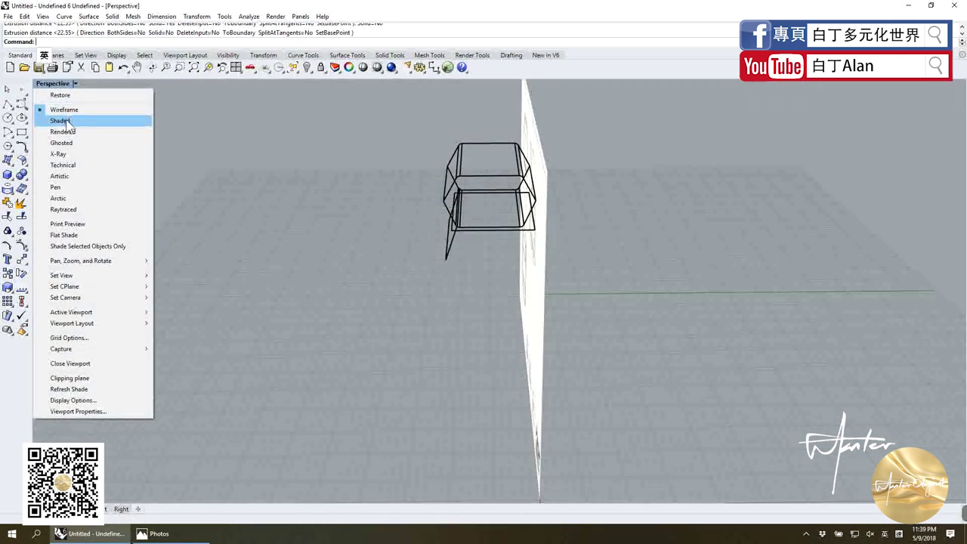
{"action": "left_click", "coordinate": [62, 114]}
{"action": "mouse_move", "coordinate": [274, 253]}
{"action": "right_mouse_down"}
{"action": "mouse_move", "coordinate": [394, 320]}
{"action": "mouse_move", "coordinate": [471, 324]}
{"action": "mouse_move", "coordinate": [518, 216]}
{"action": "mouse_move", "coordinate": [457, 210]}
{"action": "right_mouse_up"}
{"action": "scroll", "coordinate": [477, 170], "scroll_direction": "up", "scroll_amount": 5}
{"action": "scroll", "coordinate": [477, 170], "scroll_direction": "down", "scroll_amount": 2}
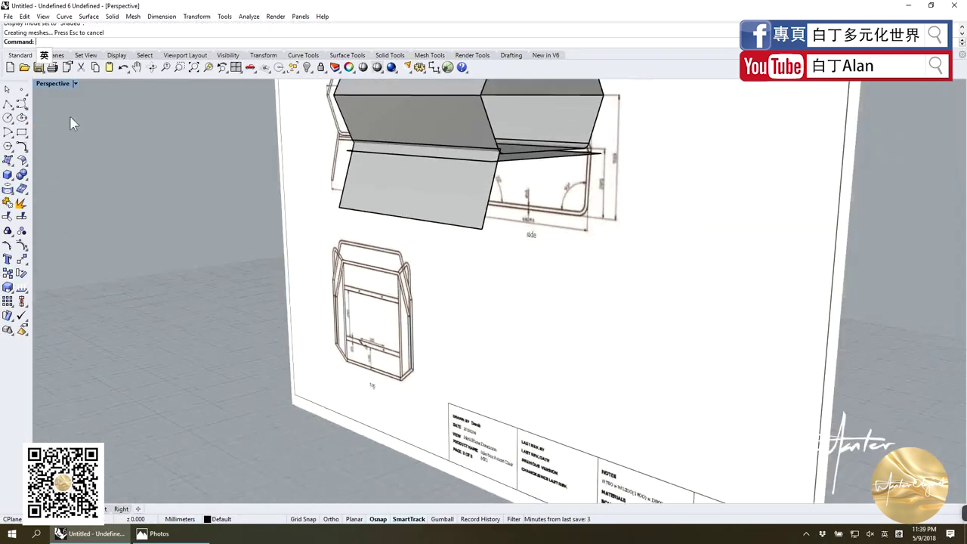
{"action": "double_click", "coordinate": [54, 82]}
{"action": "scroll", "coordinate": [241, 442], "scroll_direction": "up", "scroll_amount": 2}
{"action": "scroll", "coordinate": [242, 442], "scroll_direction": "up", "scroll_amount": 2}
{"action": "scroll", "coordinate": [242, 442], "scroll_direction": "up", "scroll_amount": 2}
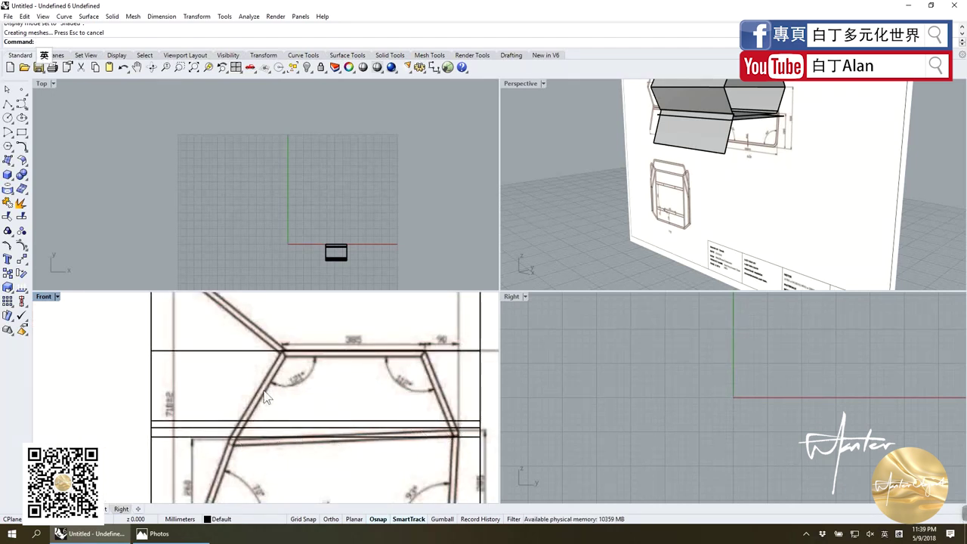
Hide the outer frame box and the thin extruded plate.
{"action": "right_click_drag", "start_coordinate": [264, 392], "coordinate": [279, 378]}
{"action": "left_click", "coordinate": [165, 440]}
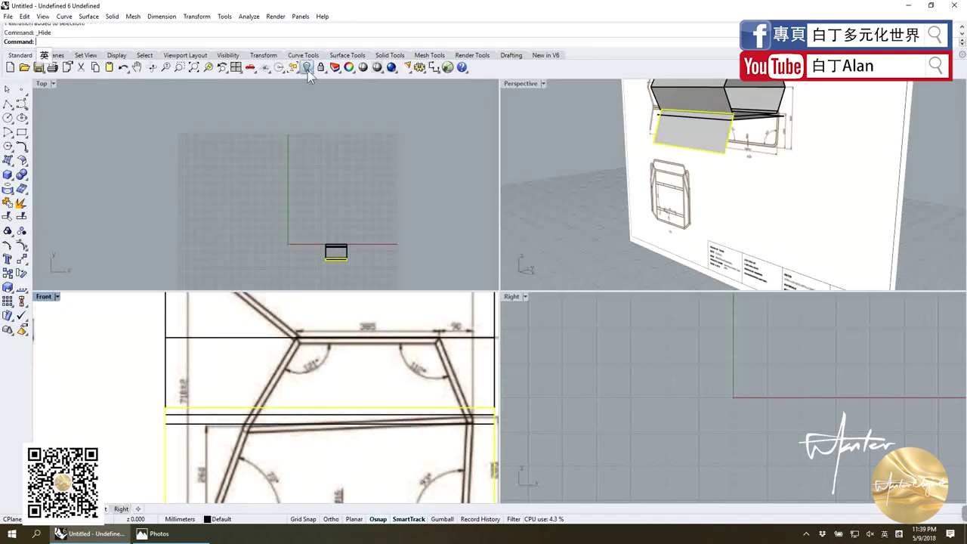
{"action": "key", "text": "ctrl+h"}
{"action": "left_click", "coordinate": [727, 145]}
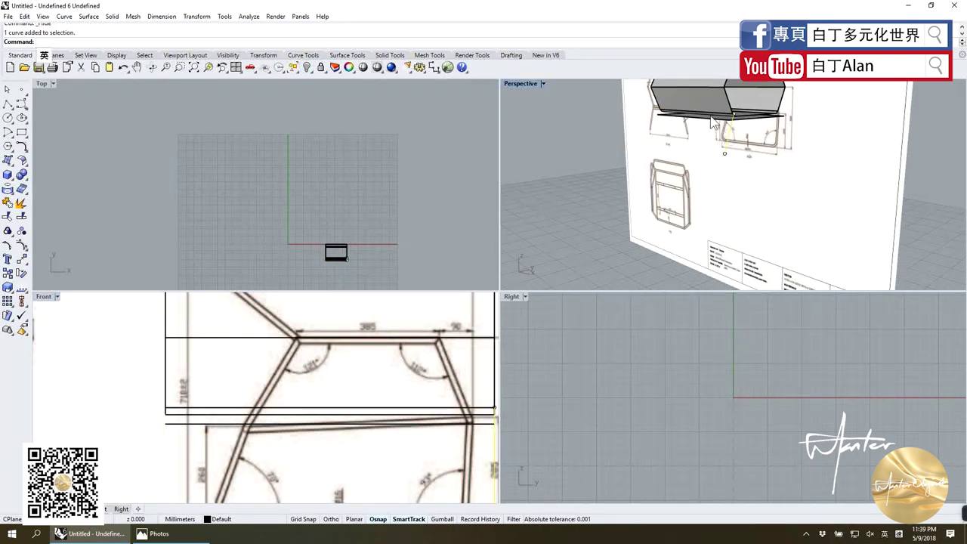
{"action": "left_click", "coordinate": [710, 121], "text": "shift"}
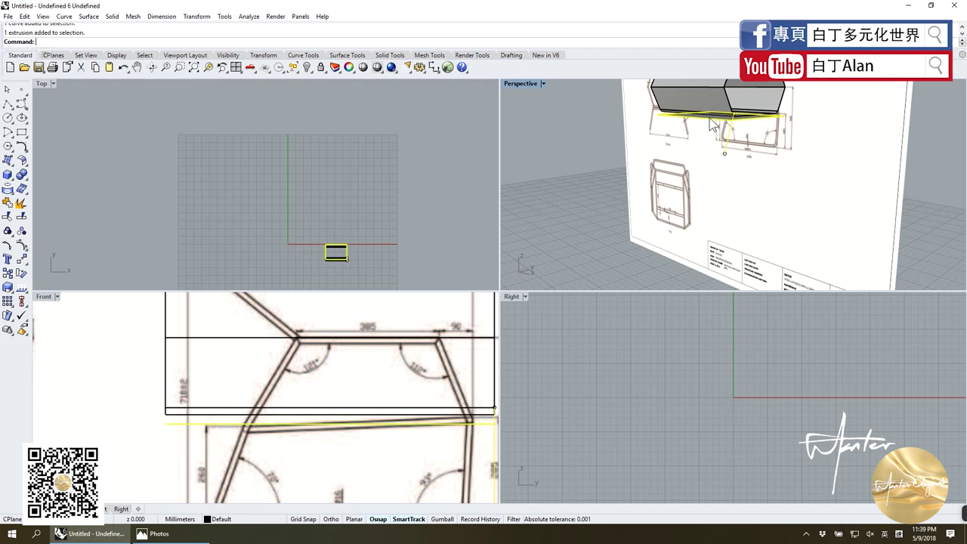
{"action": "left_click", "coordinate": [307, 67]}
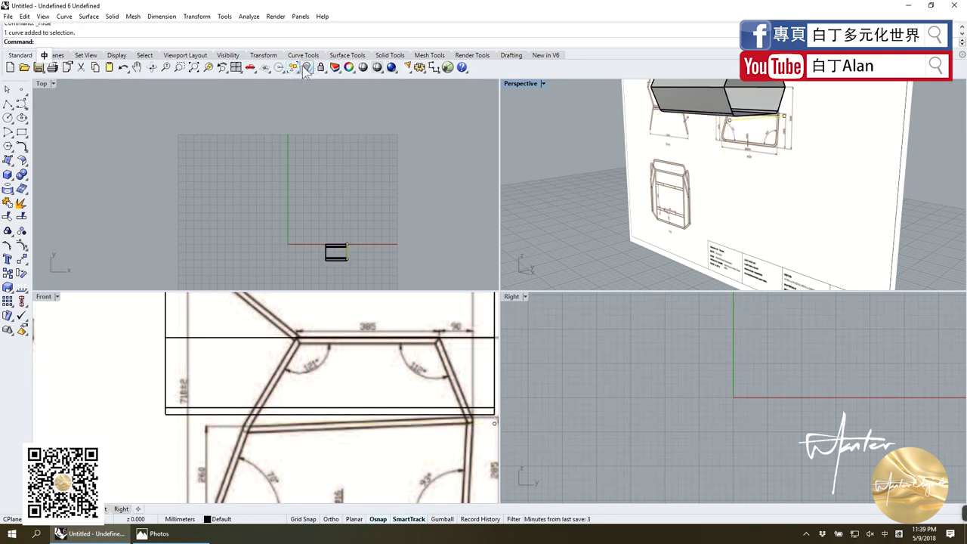
Select the remaining hexagonal volume and orbit Perspective to face the drawing sheet.
{"action": "scroll", "coordinate": [272, 283], "scroll_direction": "down", "scroll_amount": 3}
{"action": "left_click", "coordinate": [195, 412]}
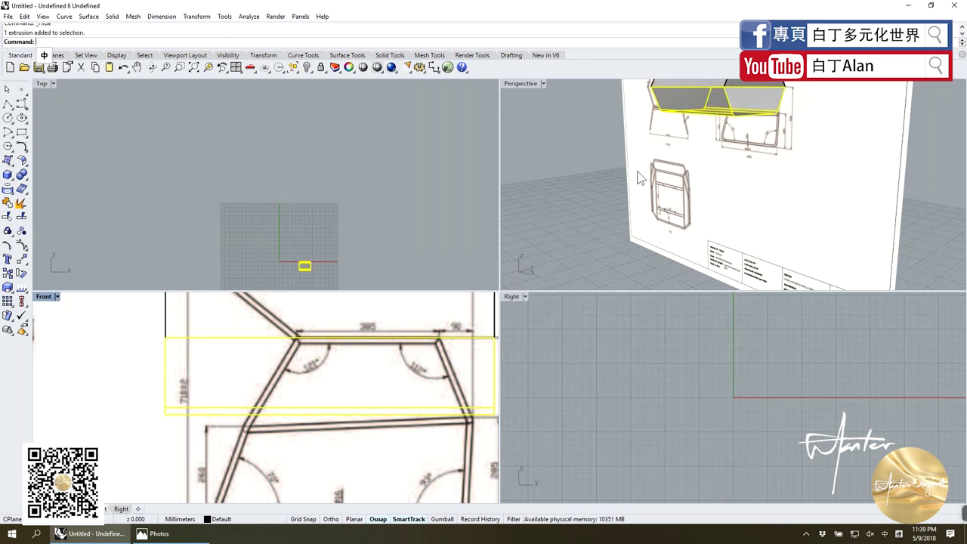
{"action": "scroll", "coordinate": [237, 429], "scroll_direction": "down", "scroll_amount": 2}
{"action": "scroll", "coordinate": [287, 438], "scroll_direction": "down", "scroll_amount": 1}
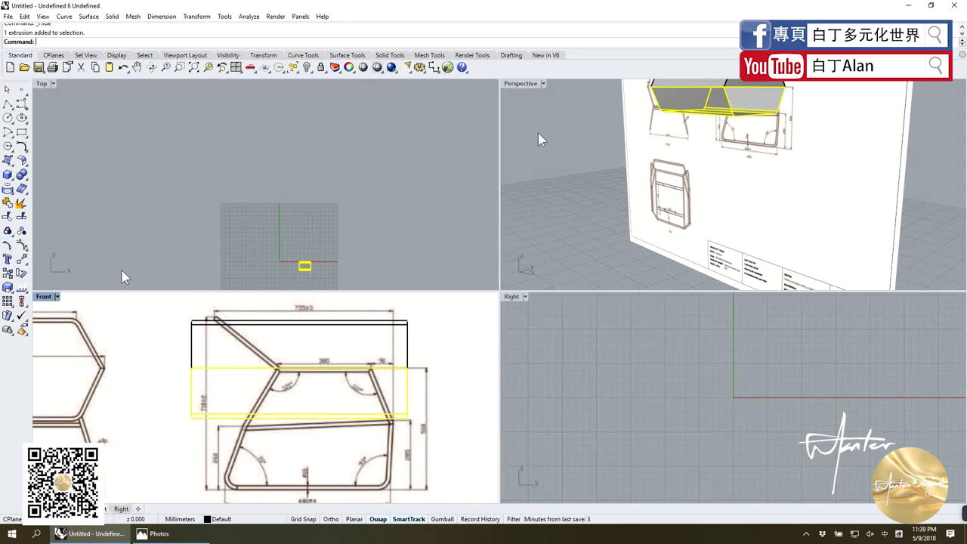
{"action": "right_click_drag", "start_coordinate": [538, 138], "coordinate": [604, 219]}
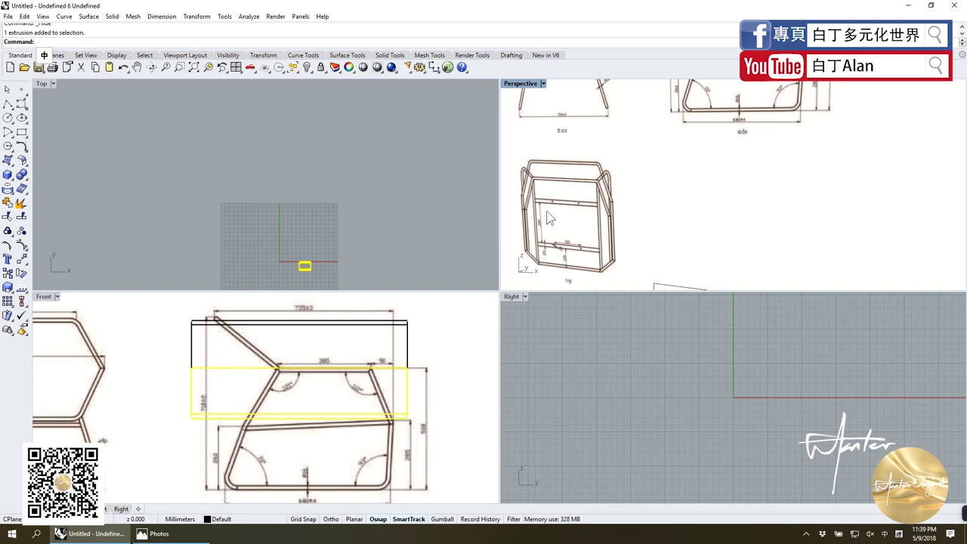
{"action": "right_click_drag", "start_coordinate": [263, 412], "coordinate": [280, 414]}
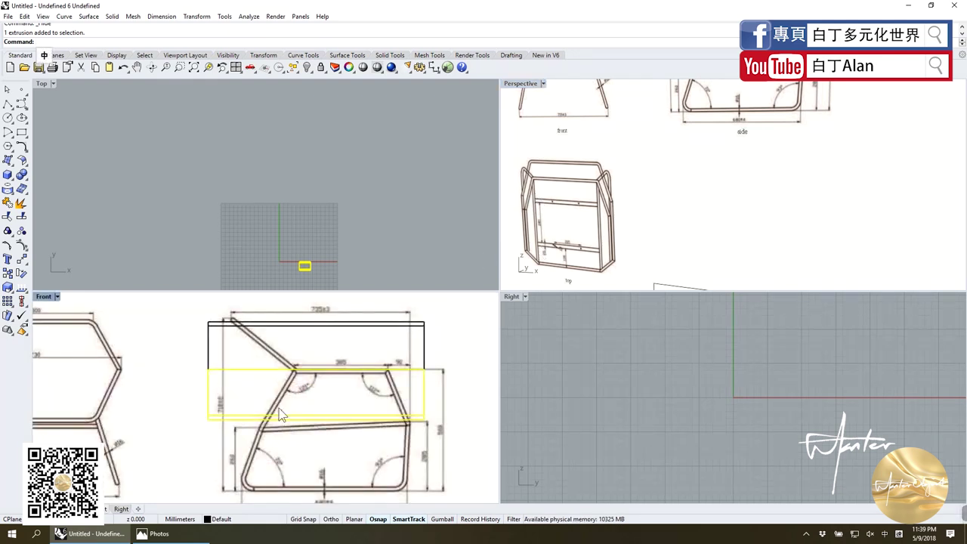
{"action": "left_click", "coordinate": [15, 190]}
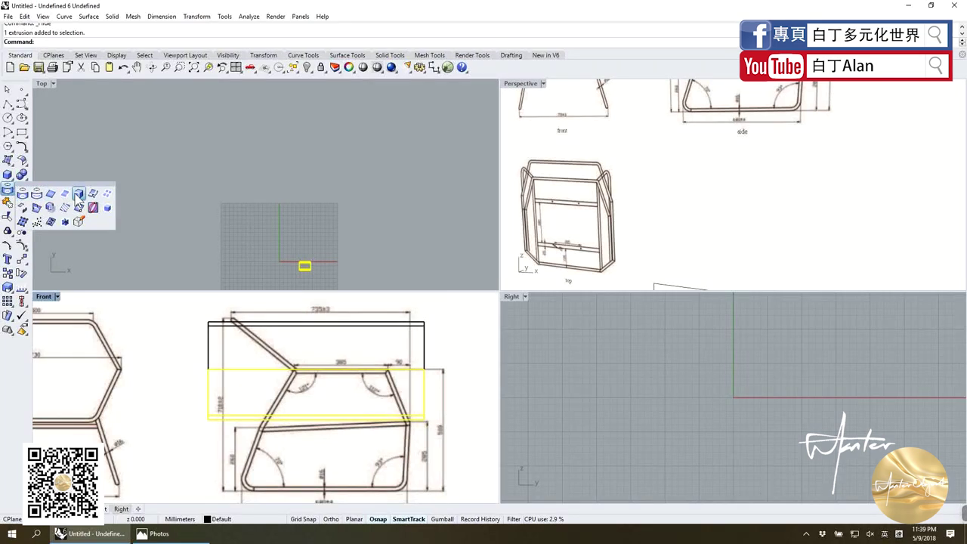
Extract the volume's face outlines and select the tube's vertical end edge curve.
{"action": "left_click", "coordinate": [79, 194]}
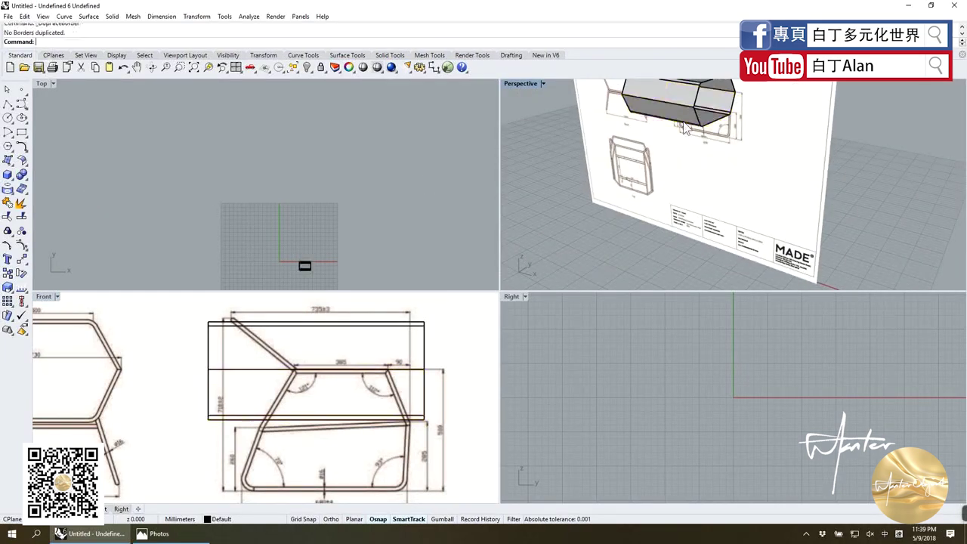
{"action": "left_click", "coordinate": [686, 126]}
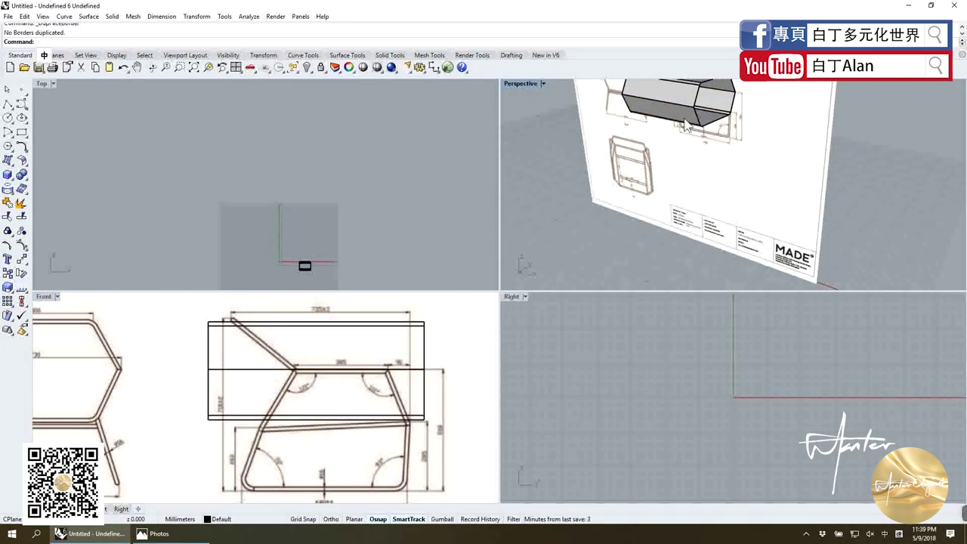
{"action": "left_click", "coordinate": [695, 127]}
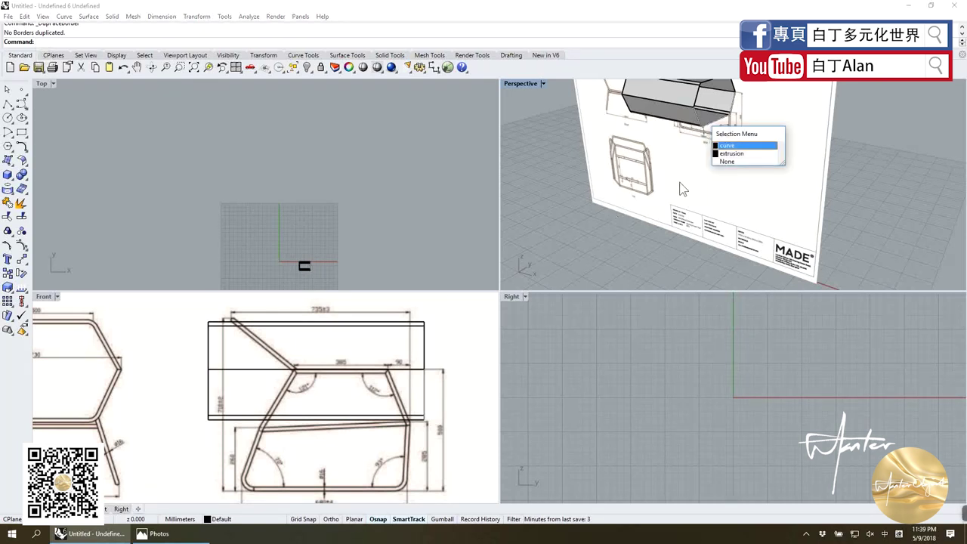
{"action": "left_click", "coordinate": [737, 155]}
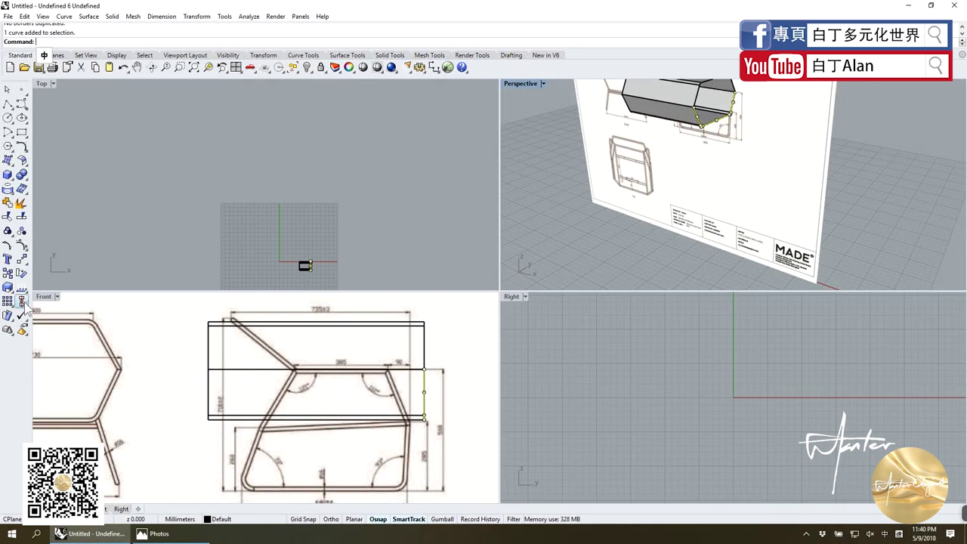
{"action": "right_click_drag", "start_coordinate": [658, 238], "coordinate": [638, 190]}
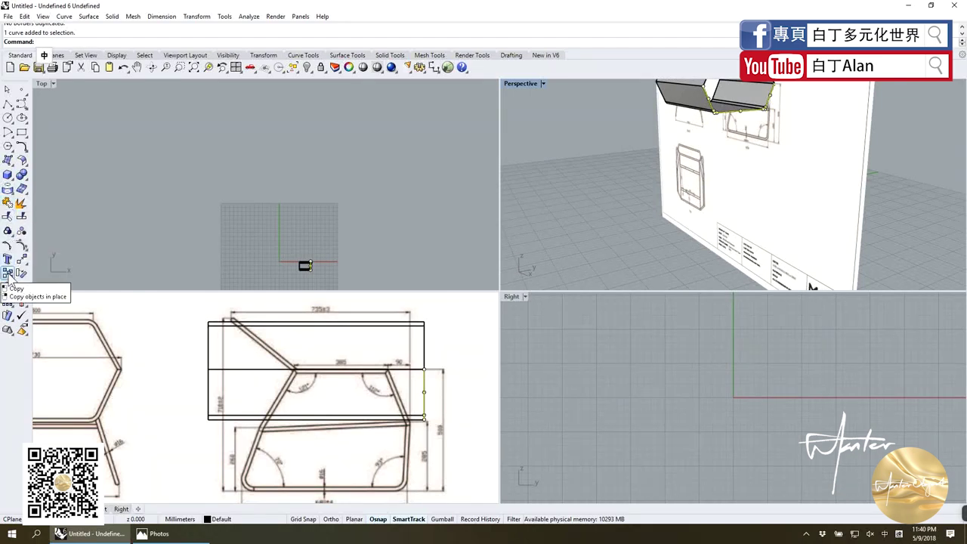
Copy the vertical edge from its top end onto the reference leg line in Front view.
{"action": "left_click", "coordinate": [8, 273]}
{"action": "left_click", "coordinate": [423, 369]}
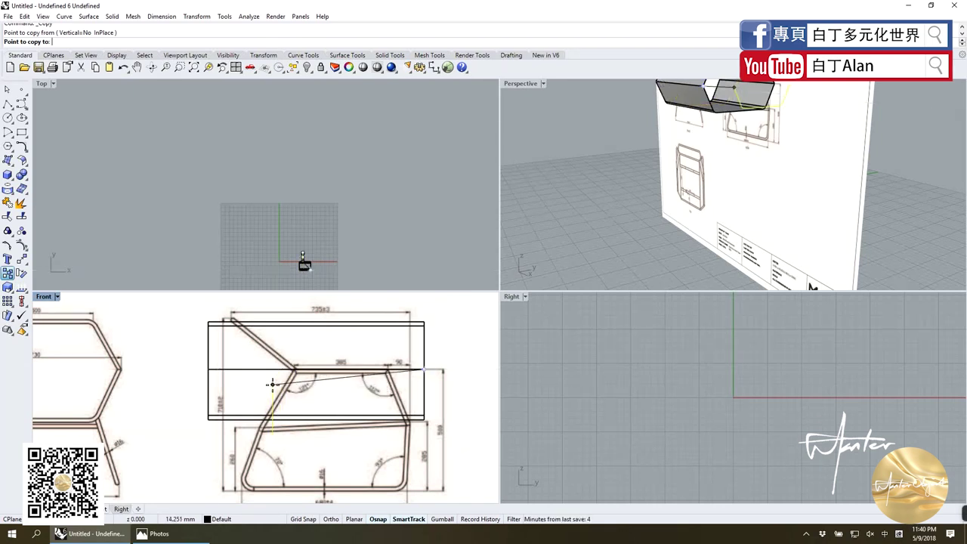
{"action": "left_click", "coordinate": [261, 380]}
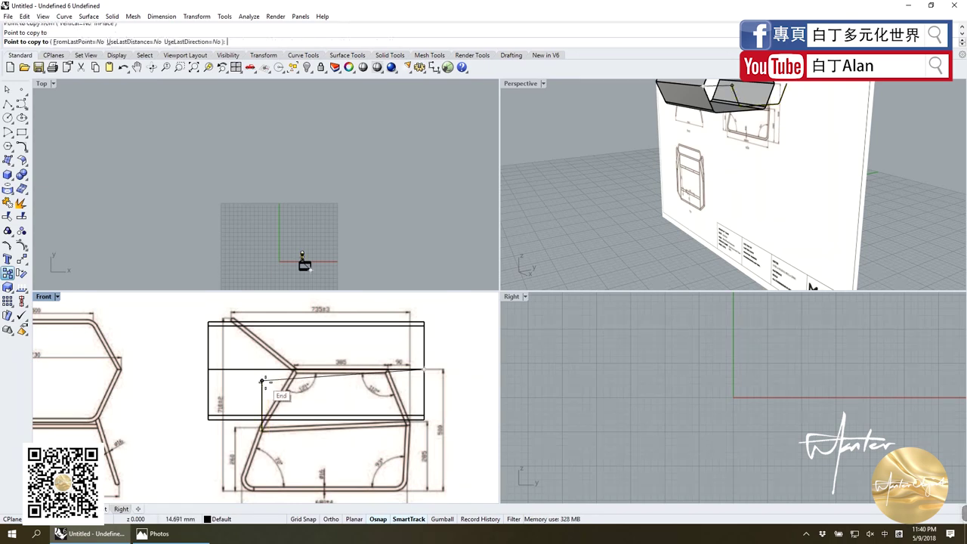
{"action": "key", "text": "Return"}
{"action": "scroll", "coordinate": [264, 393], "scroll_direction": "up", "scroll_amount": 2}
{"action": "scroll", "coordinate": [269, 405], "scroll_direction": "up", "scroll_amount": 3}
Reselect the copied vertical line, nudge it onto the leg line, and toggle Smart Track.
{"action": "left_click", "coordinate": [258, 401]}
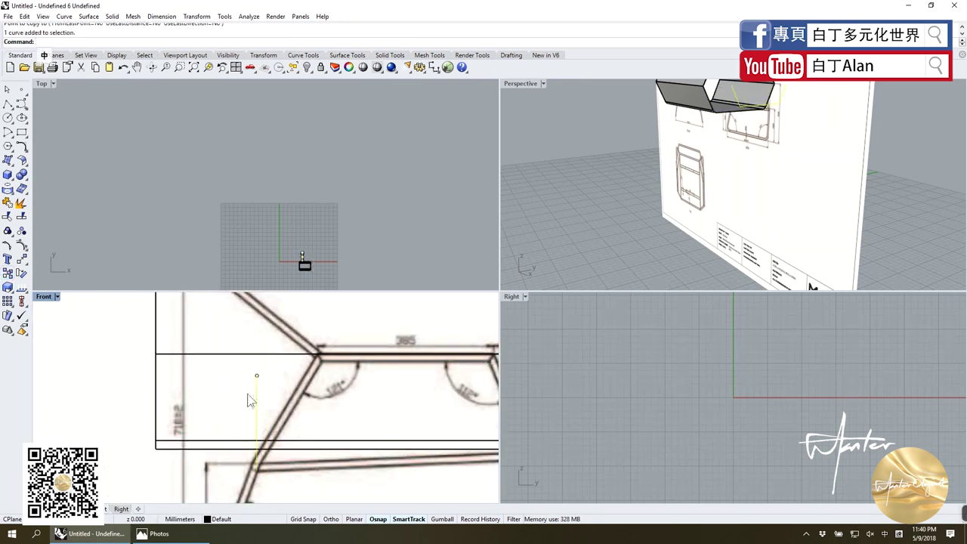
{"action": "right_click_drag", "start_coordinate": [737, 190], "coordinate": [745, 205]}
{"action": "scroll", "coordinate": [756, 197], "scroll_direction": "down", "scroll_amount": 3}
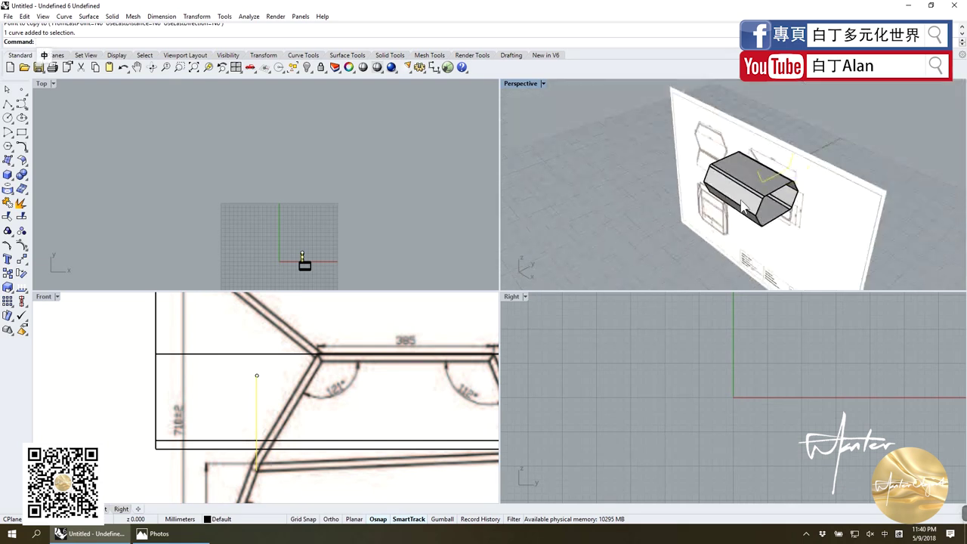
{"action": "scroll", "coordinate": [798, 184], "scroll_direction": "down", "scroll_amount": 2}
{"action": "scroll", "coordinate": [799, 183], "scroll_direction": "up", "scroll_amount": 1}
{"action": "scroll", "coordinate": [799, 183], "scroll_direction": "down", "scroll_amount": 1}
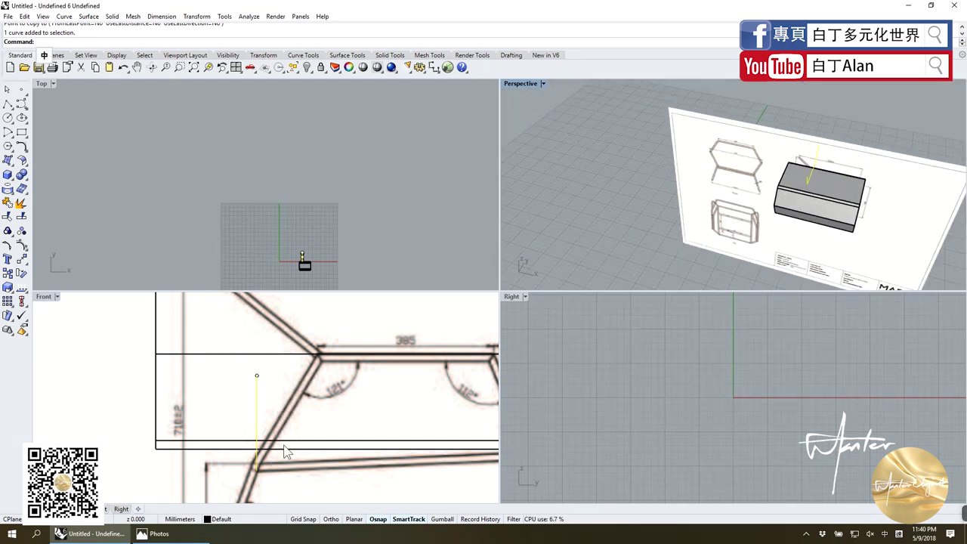
{"action": "scroll", "coordinate": [279, 450], "scroll_direction": "up", "scroll_amount": 1}
{"action": "scroll", "coordinate": [268, 454], "scroll_direction": "up", "scroll_amount": 2}
{"action": "scroll", "coordinate": [256, 458], "scroll_direction": "up", "scroll_amount": 2}
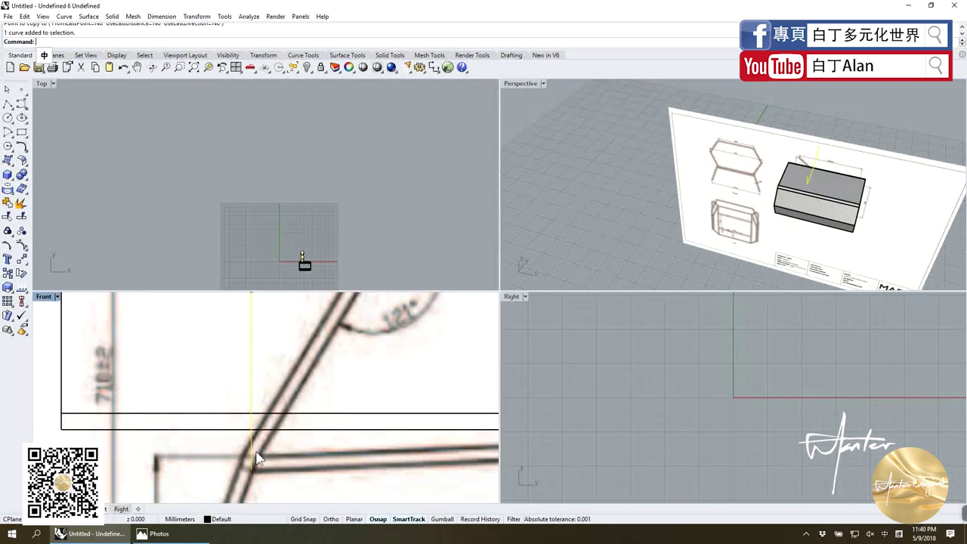
{"action": "left_click", "coordinate": [246, 453]}
{"action": "left_click", "coordinate": [281, 477]}
{"action": "scroll", "coordinate": [252, 468], "scroll_direction": "up", "scroll_amount": 1}
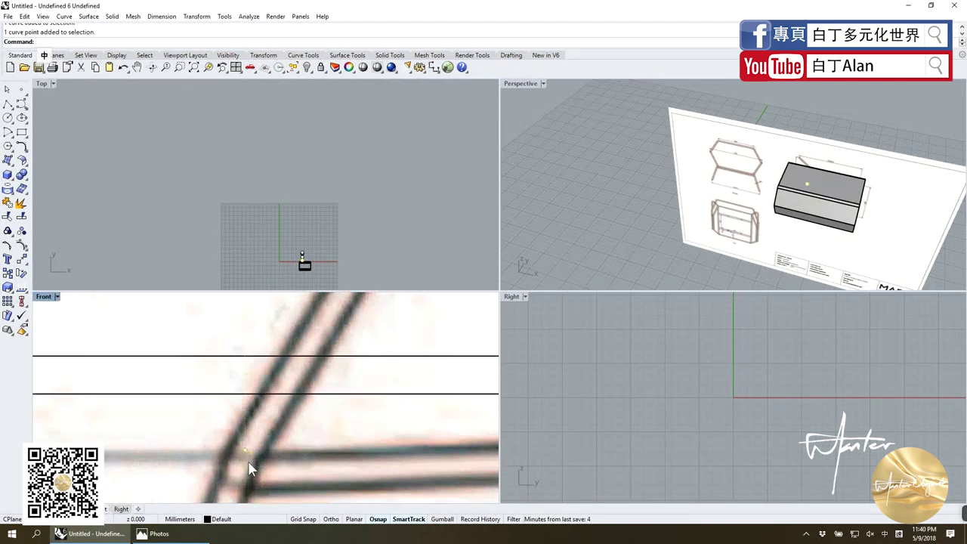
{"action": "scroll", "coordinate": [251, 468], "scroll_direction": "down", "scroll_amount": 2}
{"action": "left_click", "coordinate": [256, 444]}
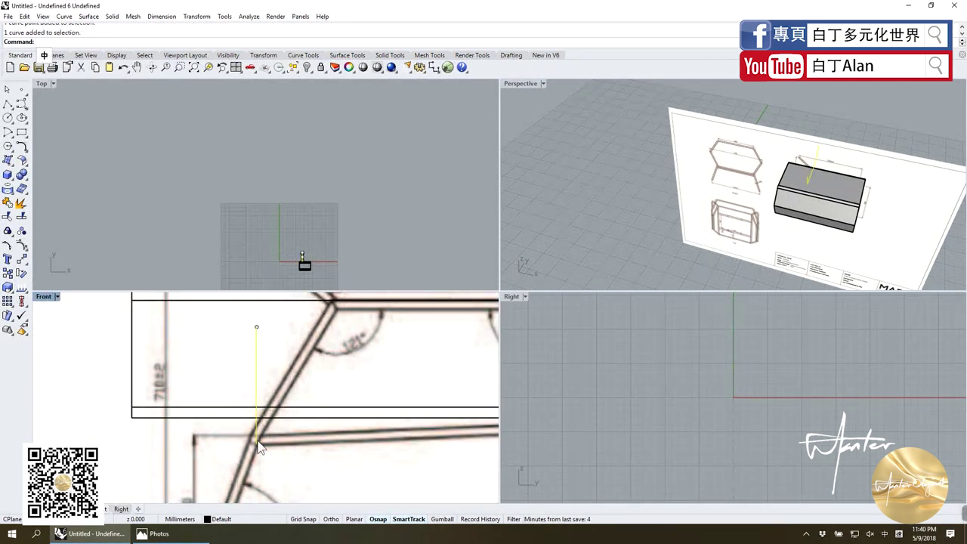
{"action": "scroll", "coordinate": [261, 445], "scroll_direction": "up", "scroll_amount": 2}
{"action": "left_click_drag", "start_coordinate": [240, 416], "coordinate": [233, 401]}
{"action": "scroll", "coordinate": [287, 444], "scroll_direction": "down", "scroll_amount": 3}
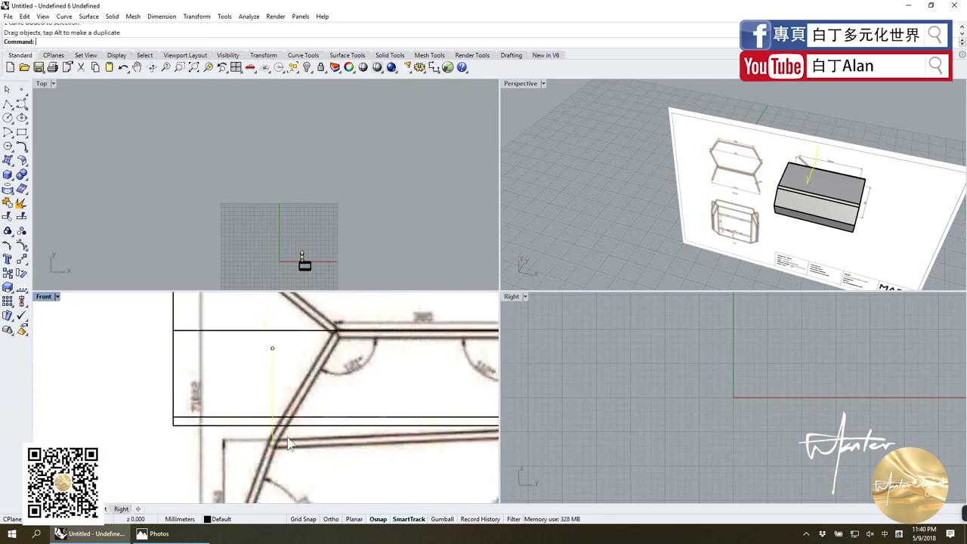
{"action": "scroll", "coordinate": [287, 444], "scroll_direction": "down", "scroll_amount": 2}
{"action": "scroll", "coordinate": [281, 392], "scroll_direction": "up", "scroll_amount": 3}
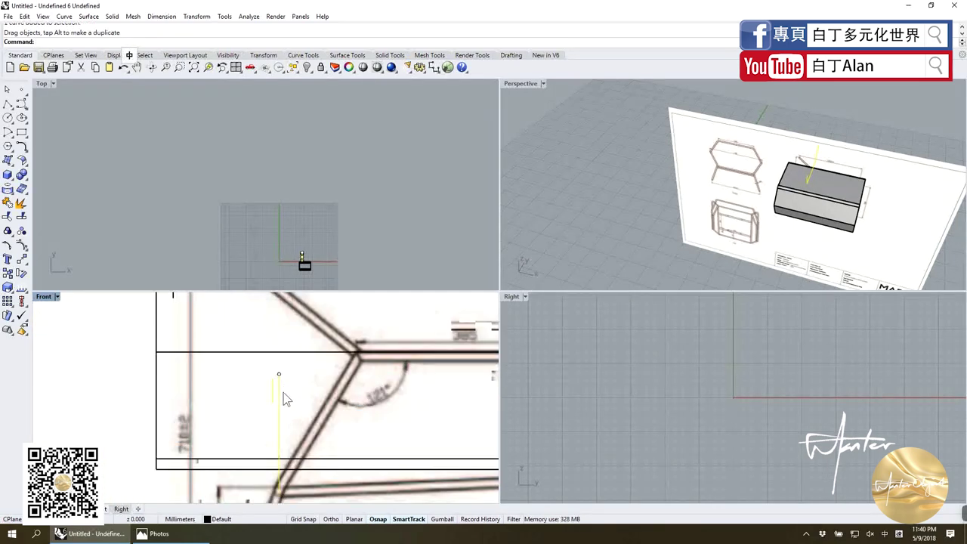
{"action": "left_click", "coordinate": [394, 521]}
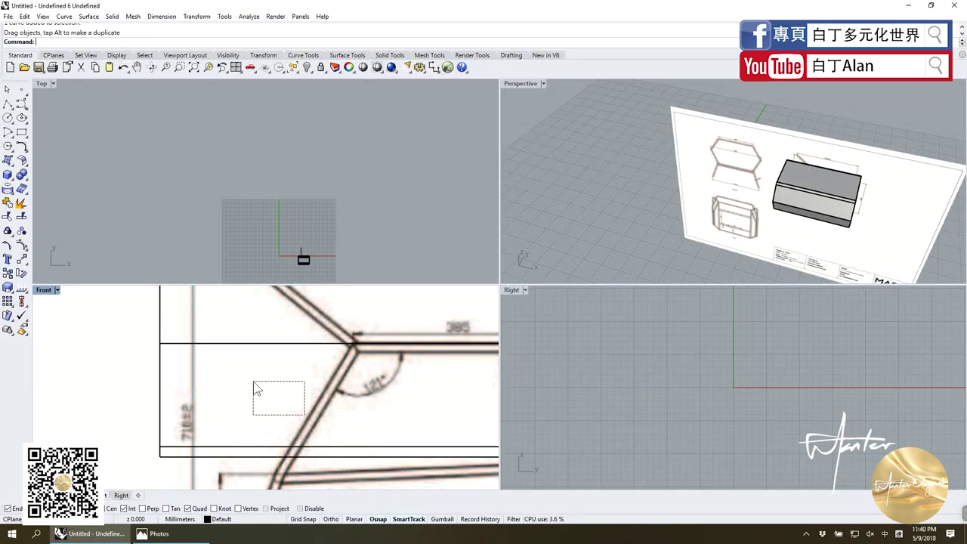
{"action": "scroll", "coordinate": [282, 392], "scroll_direction": "down", "scroll_amount": 2}
{"action": "scroll", "coordinate": [285, 408], "scroll_direction": "up", "scroll_amount": 2}
{"action": "scroll", "coordinate": [286, 408], "scroll_direction": "down", "scroll_amount": 2}
{"action": "scroll", "coordinate": [274, 377], "scroll_direction": "up", "scroll_amount": 1}
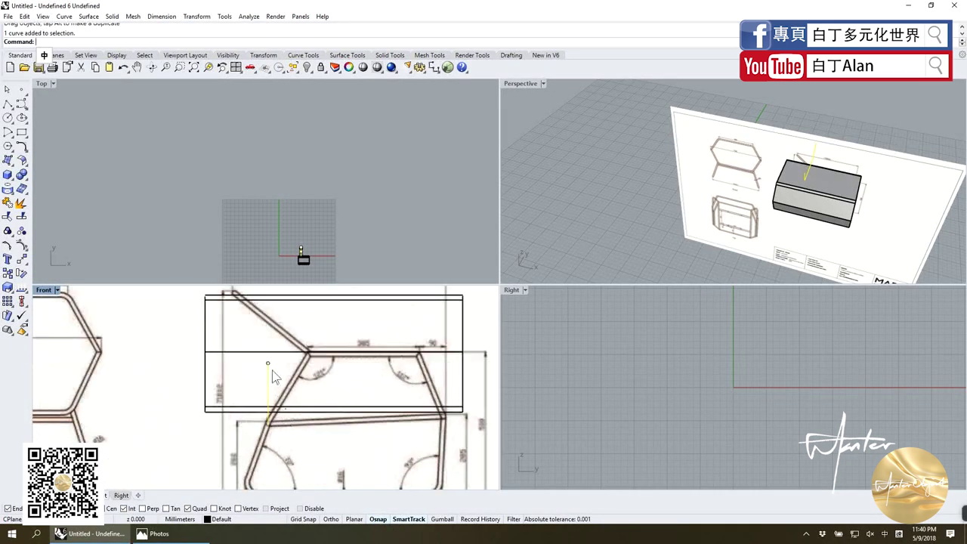
Select the filleted base curve in the Right view, choosing the curve over the extrusion.
{"action": "right_click_drag", "start_coordinate": [682, 208], "coordinate": [606, 174]}
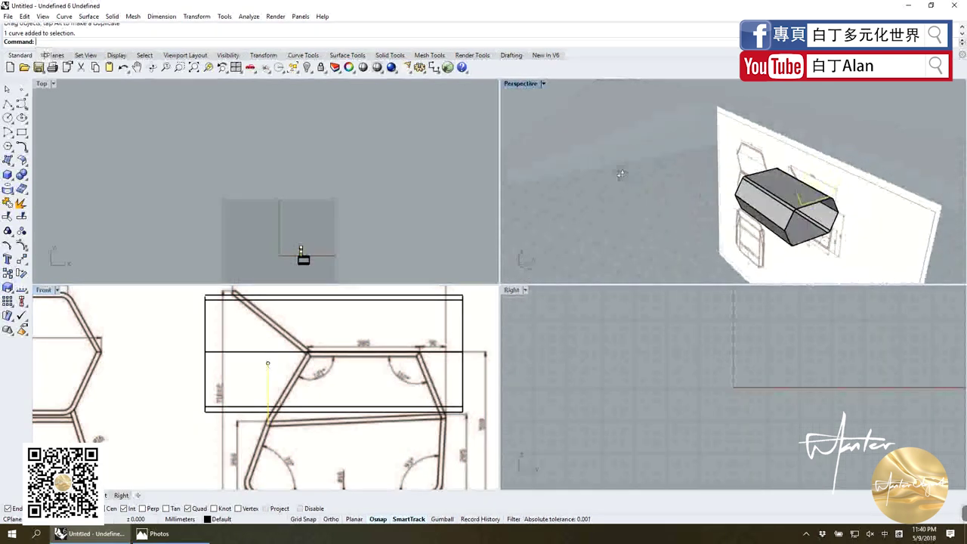
{"action": "scroll", "coordinate": [680, 347], "scroll_direction": "down", "scroll_amount": 3}
{"action": "scroll", "coordinate": [628, 389], "scroll_direction": "up", "scroll_amount": 2}
{"action": "scroll", "coordinate": [635, 367], "scroll_direction": "up", "scroll_amount": 3}
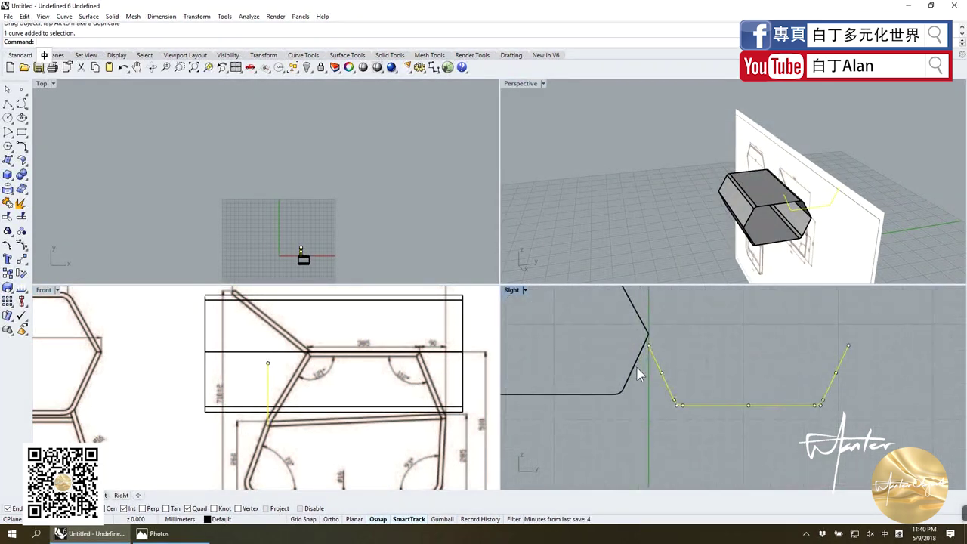
{"action": "scroll", "coordinate": [650, 370], "scroll_direction": "up", "scroll_amount": 2}
{"action": "left_click", "coordinate": [651, 371]}
{"action": "left_click", "coordinate": [644, 359]}
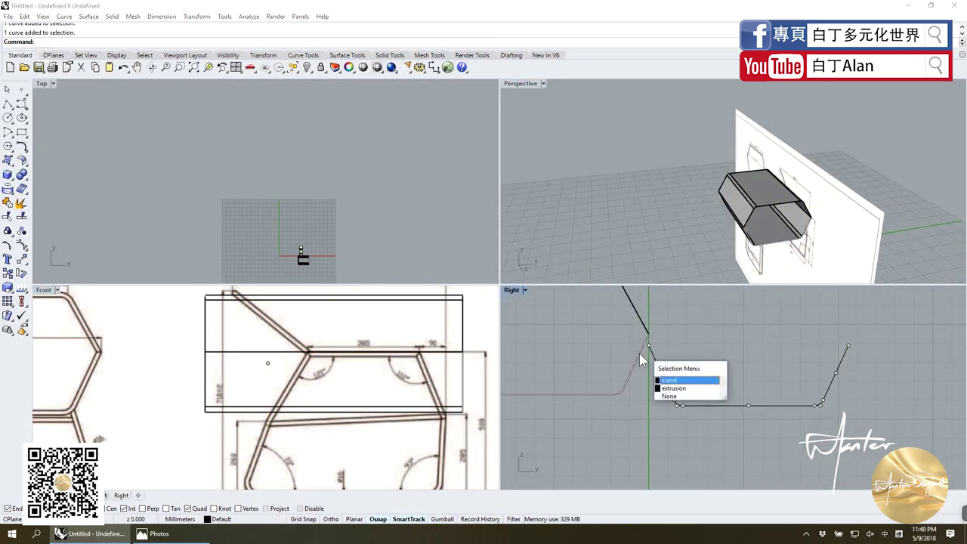
{"action": "left_click", "coordinate": [665, 380]}
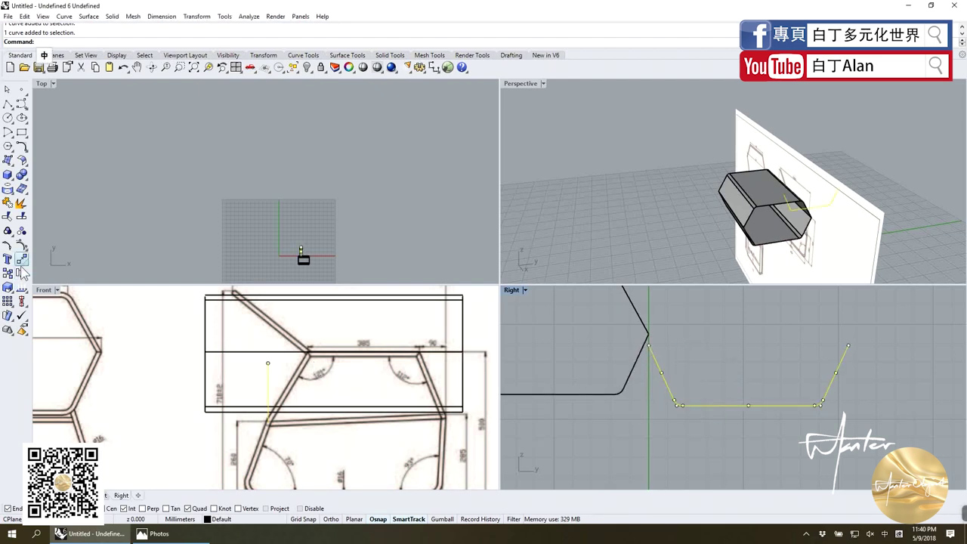
Move the base curve down so it runs just beneath the hexagon's lower edges.
{"action": "left_click", "coordinate": [21, 259]}
{"action": "left_click", "coordinate": [748, 406]}
{"action": "scroll", "coordinate": [750, 407], "scroll_direction": "down", "scroll_amount": 5}
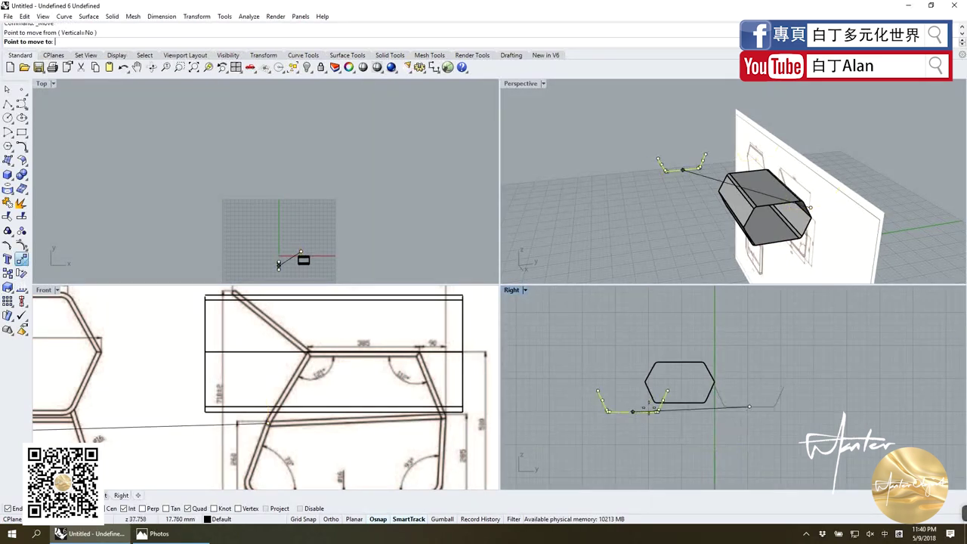
{"action": "left_click", "coordinate": [686, 406]}
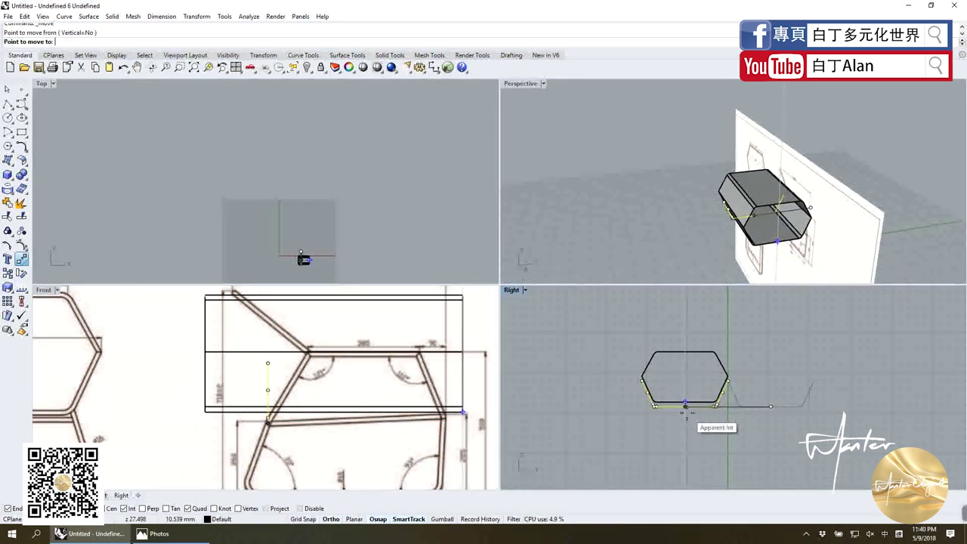
{"action": "scroll", "coordinate": [691, 405], "scroll_direction": "down", "scroll_amount": 2}
{"action": "scroll", "coordinate": [685, 395], "scroll_direction": "up", "scroll_amount": 3}
{"action": "scroll", "coordinate": [576, 380], "scroll_direction": "up", "scroll_amount": 3}
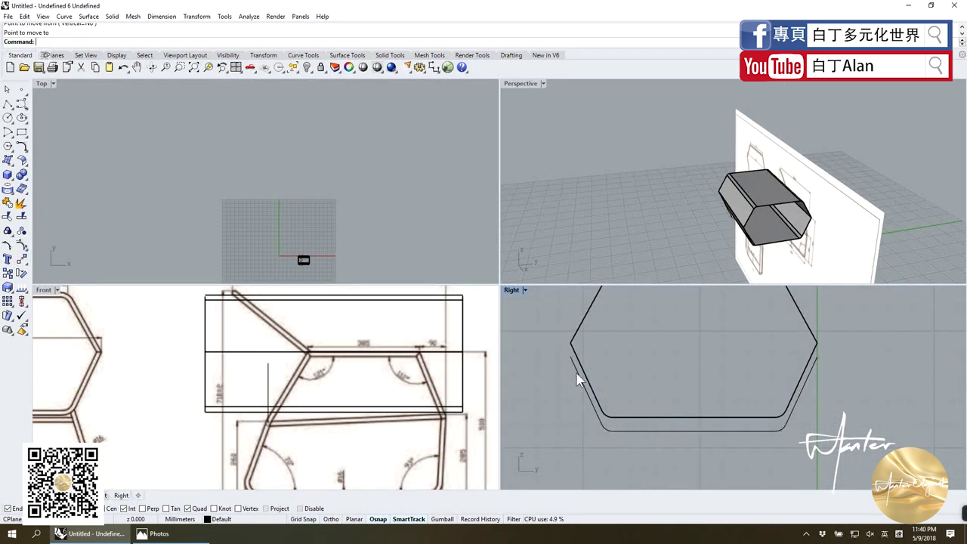
{"action": "double_click", "coordinate": [510, 291]}
Draw a line from the hexagon's lower-left vertex and rotate it along the lower-left edge.
{"action": "scroll", "coordinate": [515, 316], "scroll_direction": "down", "scroll_amount": 2}
{"action": "scroll", "coordinate": [317, 294], "scroll_direction": "up", "scroll_amount": 2}
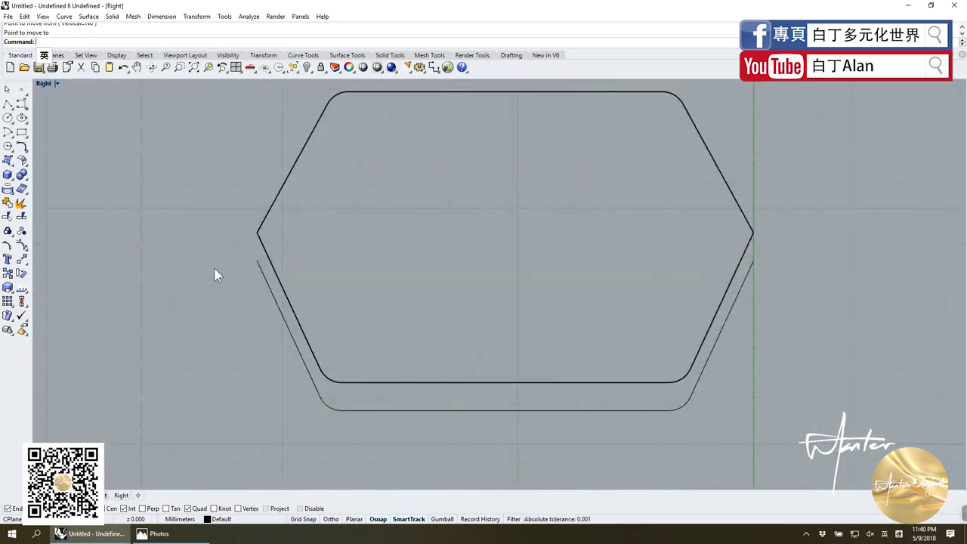
{"action": "left_click", "coordinate": [8, 103]}
{"action": "left_click", "coordinate": [257, 261]}
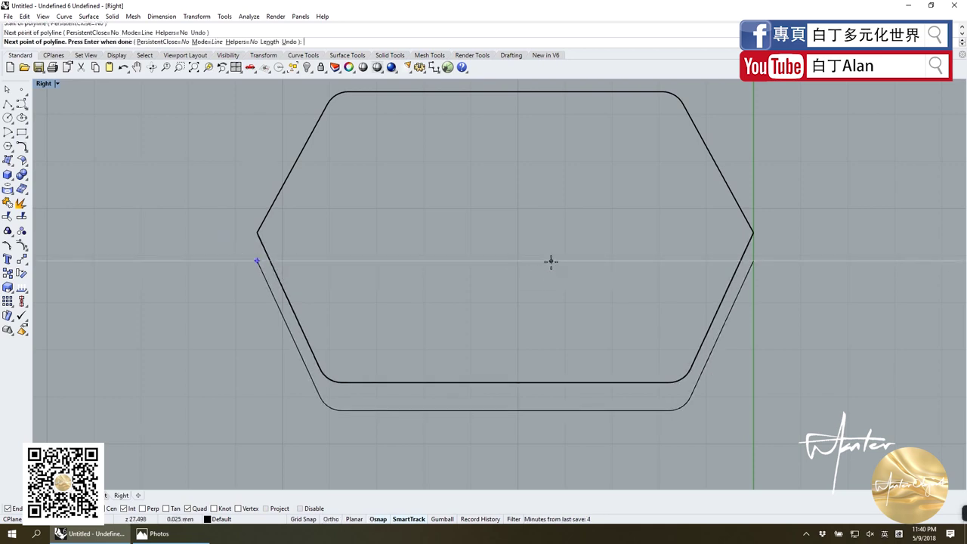
{"action": "left_click", "coordinate": [551, 261]}
{"action": "key", "text": "Return"}
{"action": "left_click", "coordinate": [21, 274]}
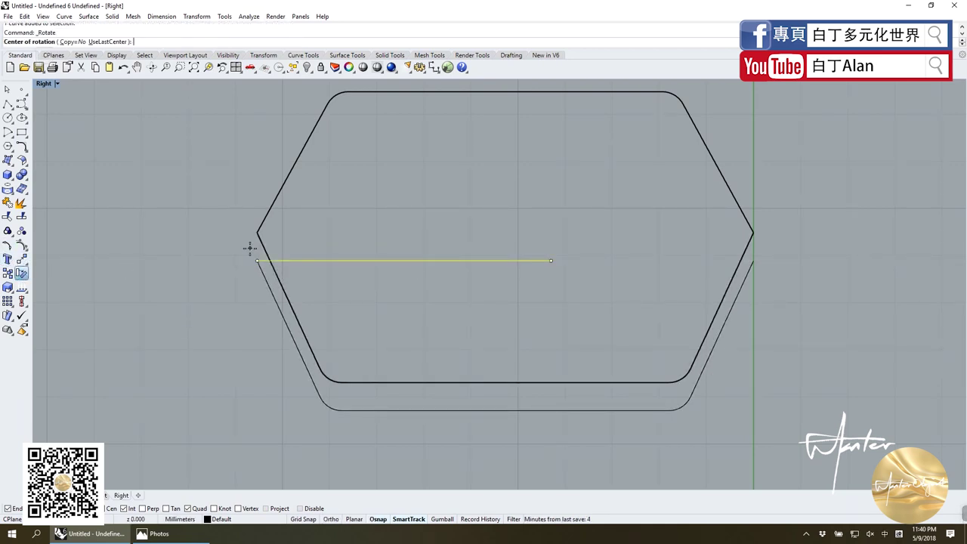
{"action": "left_click", "coordinate": [257, 261]}
{"action": "left_click", "coordinate": [564, 260]}
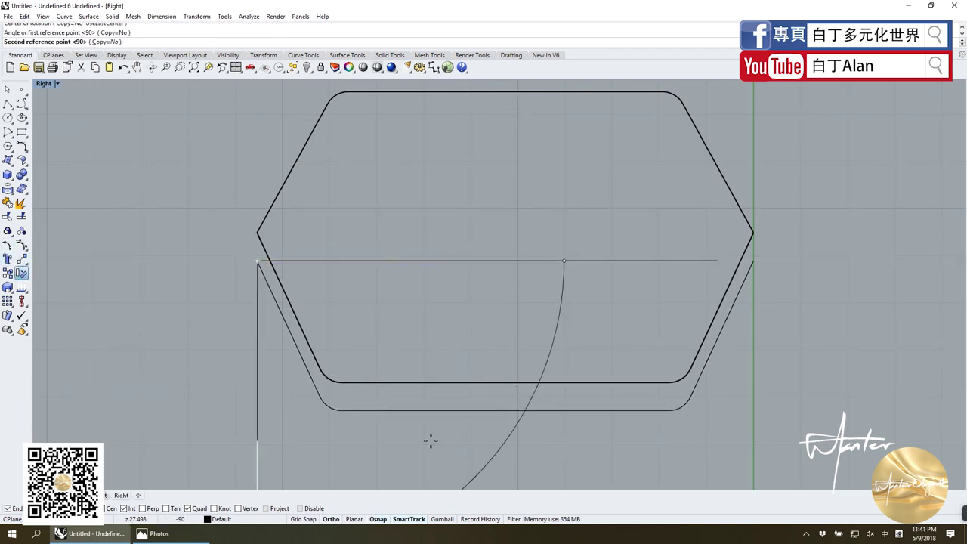
{"action": "left_click", "coordinate": [319, 391]}
{"action": "scroll", "coordinate": [319, 391], "scroll_direction": "down", "scroll_amount": 5}
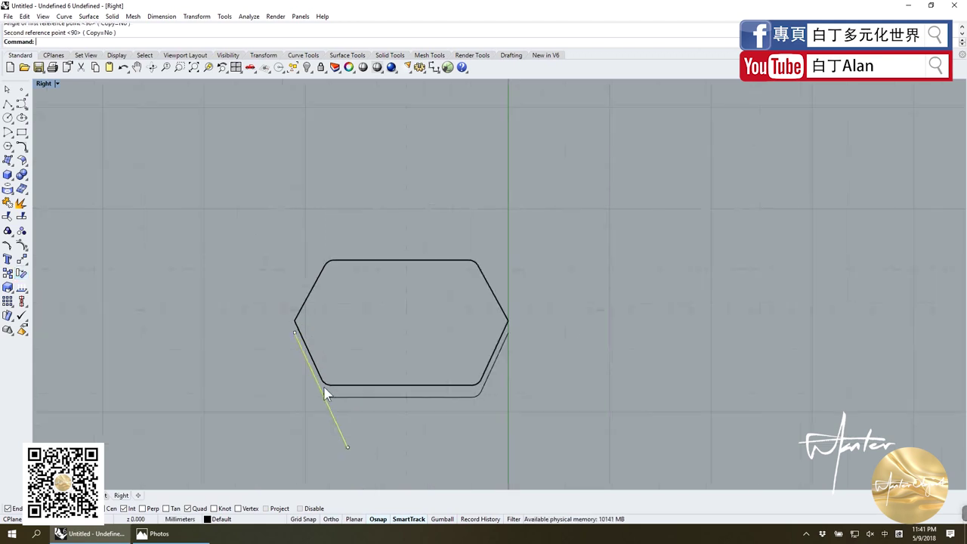
Mirror the angled line to create the matching leg on the right side.
{"action": "left_click", "coordinate": [24, 263]}
{"action": "left_click", "coordinate": [65, 269]}
{"action": "left_click", "coordinate": [406, 396]}
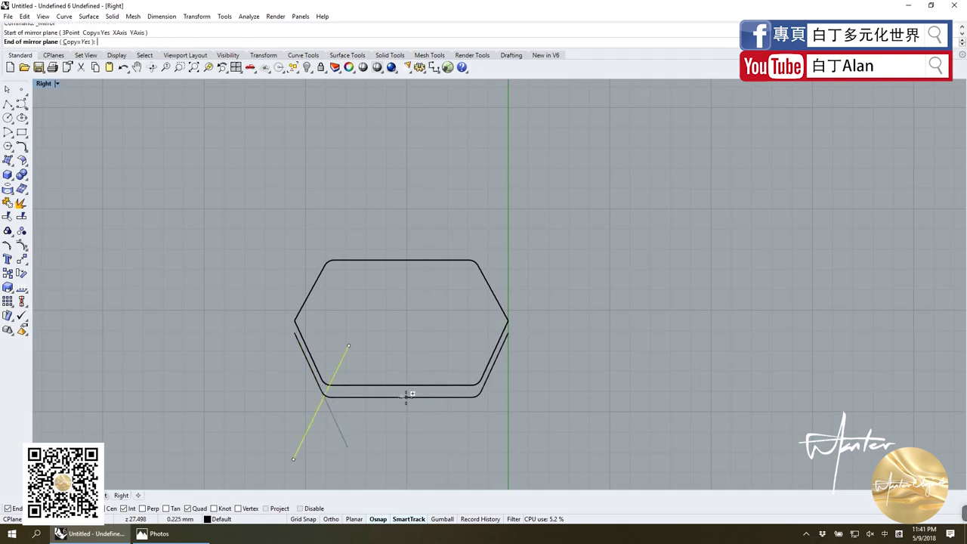
{"action": "left_click", "coordinate": [424, 333]}
{"action": "scroll", "coordinate": [453, 344], "scroll_direction": "up", "scroll_amount": 1}
{"action": "key", "text": "Escape"}
{"action": "scroll", "coordinate": [435, 334], "scroll_direction": "down", "scroll_amount": 1}
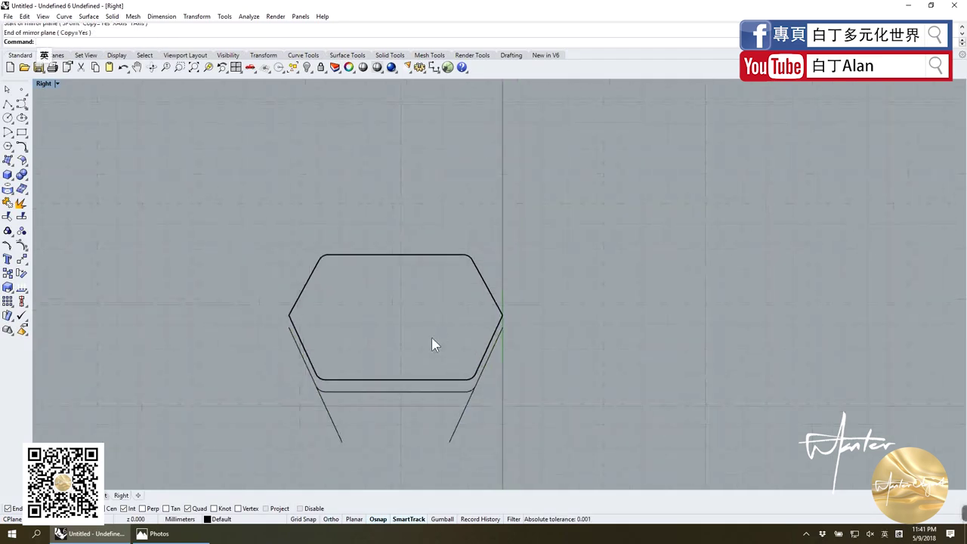
{"action": "scroll", "coordinate": [333, 386], "scroll_direction": "up", "scroll_amount": 1}
Draw a horizontal base line from the bottom curve's midpoint, centre it, and delete the offset outline.
{"action": "left_click", "coordinate": [331, 395]}
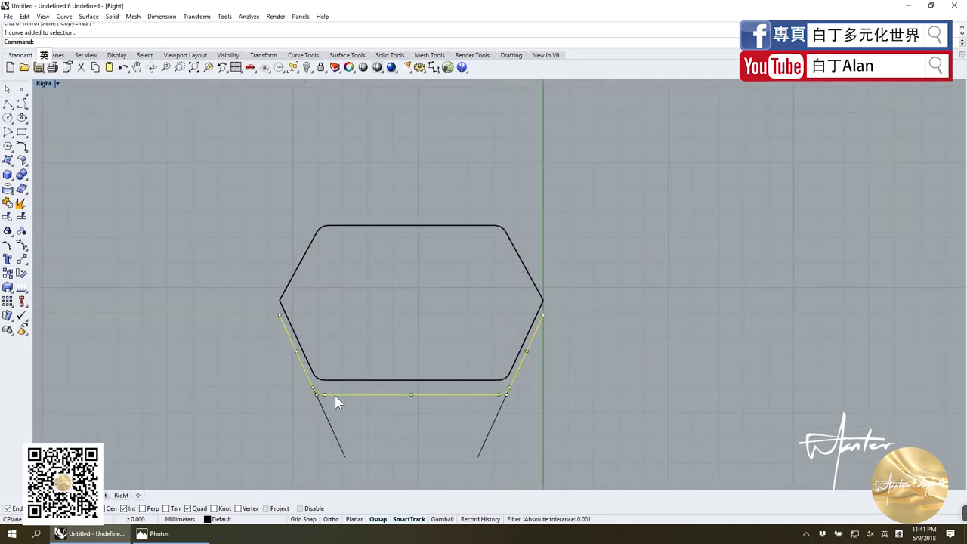
{"action": "left_click", "coordinate": [7, 104]}
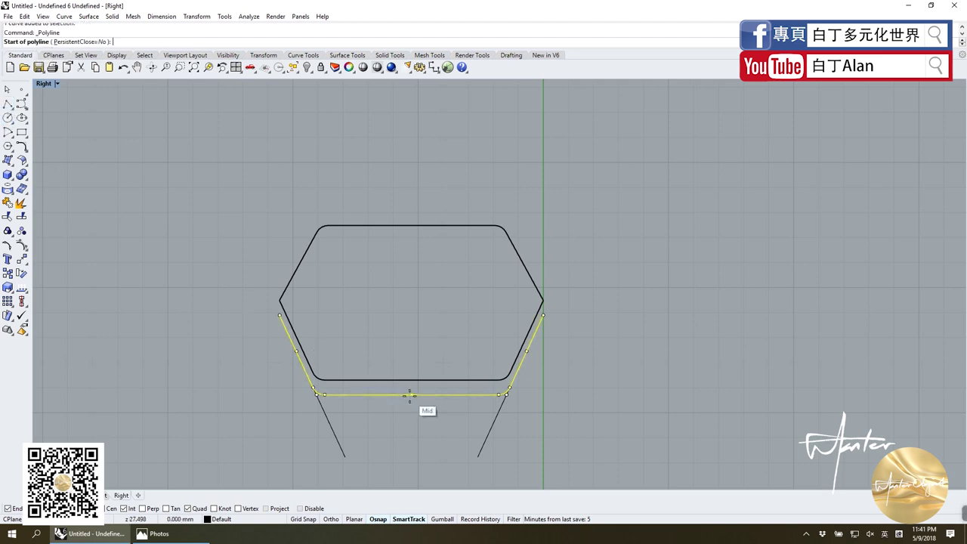
{"action": "left_click", "coordinate": [411, 393]}
{"action": "left_click", "coordinate": [104, 394]}
{"action": "key", "text": "Return"}
{"action": "left_click_drag", "start_coordinate": [126, 393], "coordinate": [269, 394]}
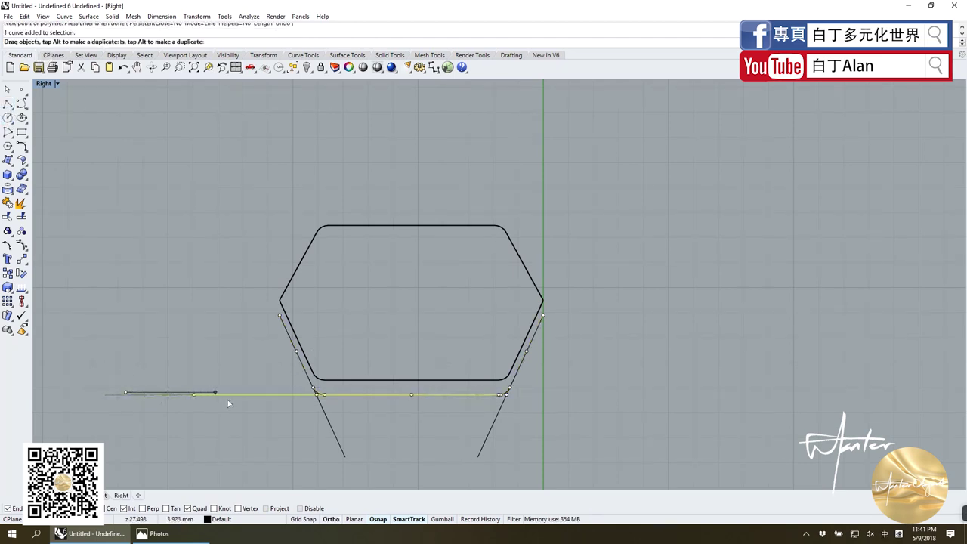
{"action": "left_click", "coordinate": [324, 387]}
{"action": "left_click", "coordinate": [348, 407]}
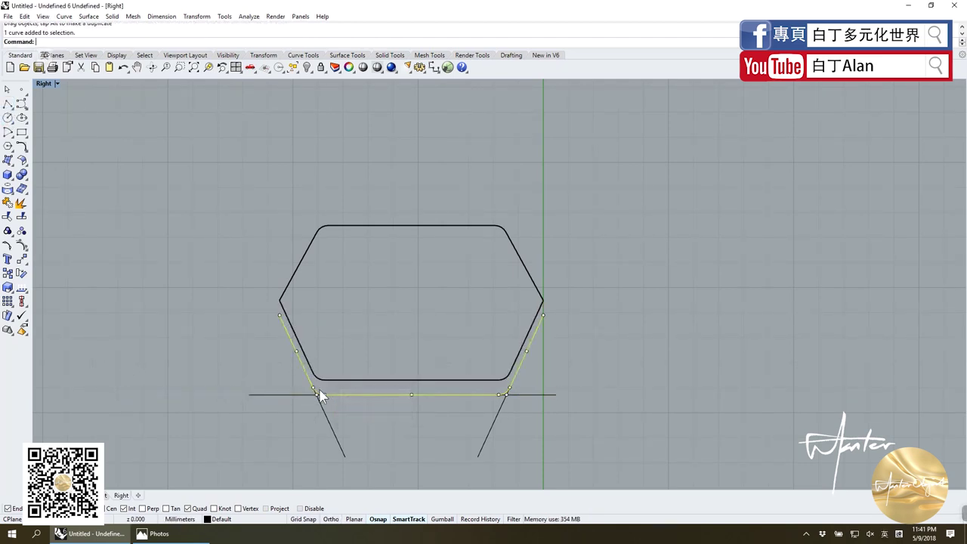
{"action": "key", "text": "Delete"}
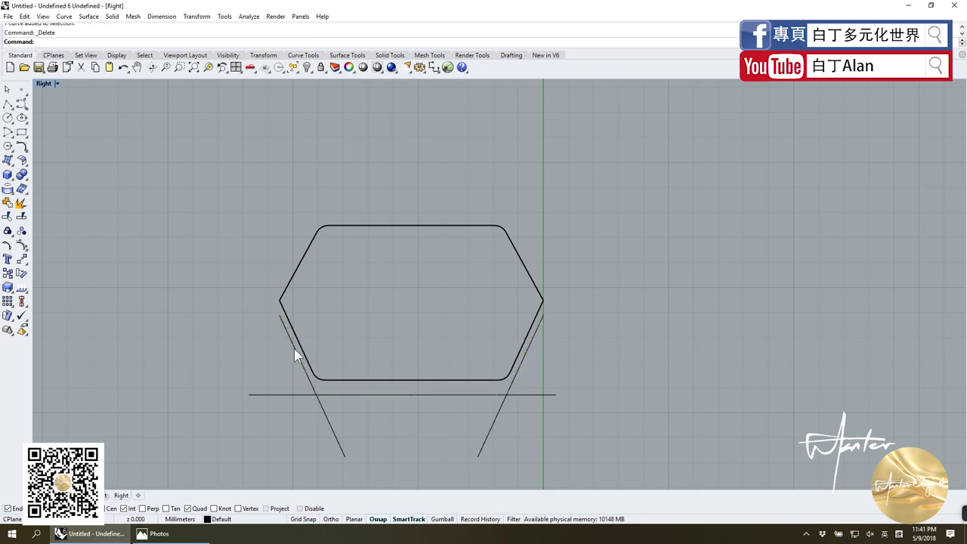
Drag the top ends of both slanted legs up to the hexagon's side corners.
{"action": "left_click", "coordinate": [294, 348]}
{"action": "key", "text": "F10"}
{"action": "left_click_drag", "start_coordinate": [279, 316], "coordinate": [280, 299]}
{"action": "left_click", "coordinate": [541, 319]}
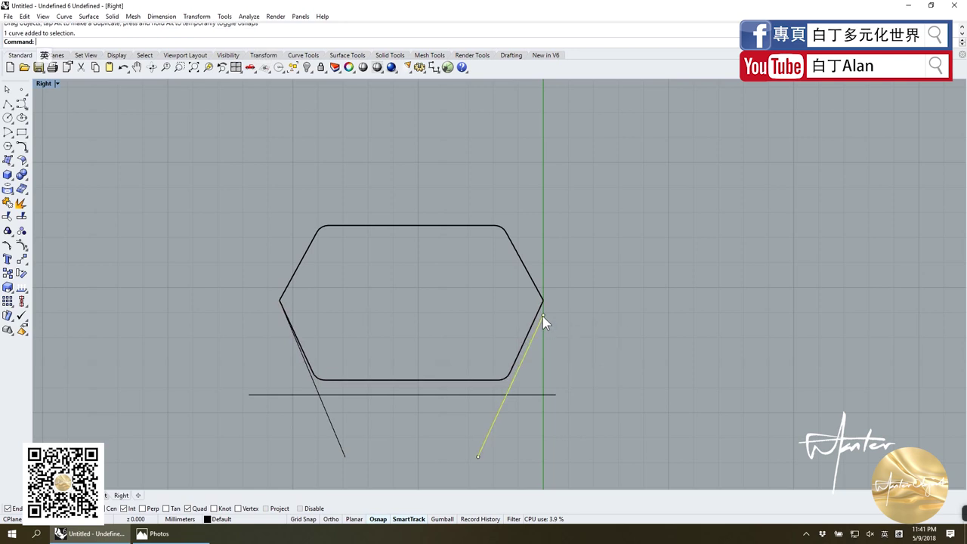
{"action": "left_click_drag", "start_coordinate": [543, 316], "coordinate": [541, 301]}
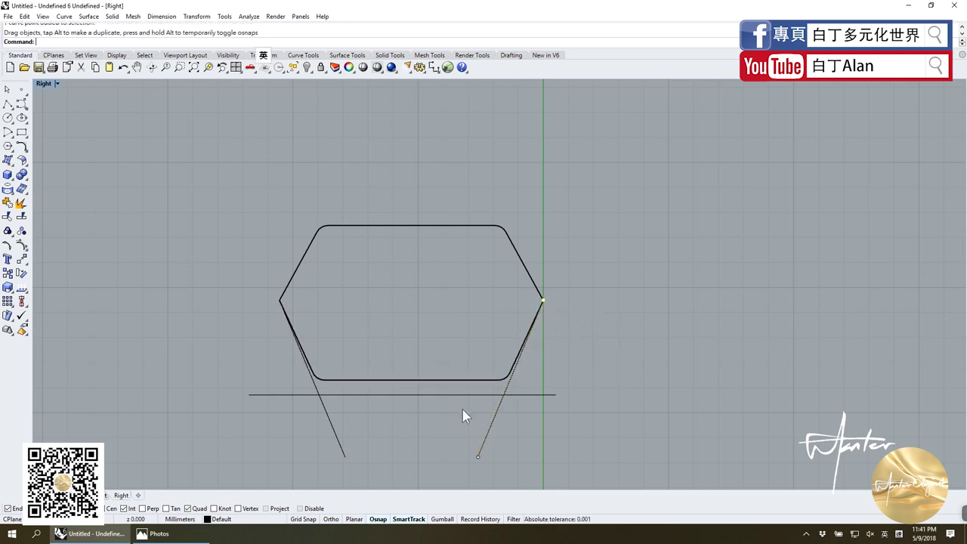
Split the horizontal base line using the left and right legs as cutters.
{"action": "left_click", "coordinate": [423, 396]}
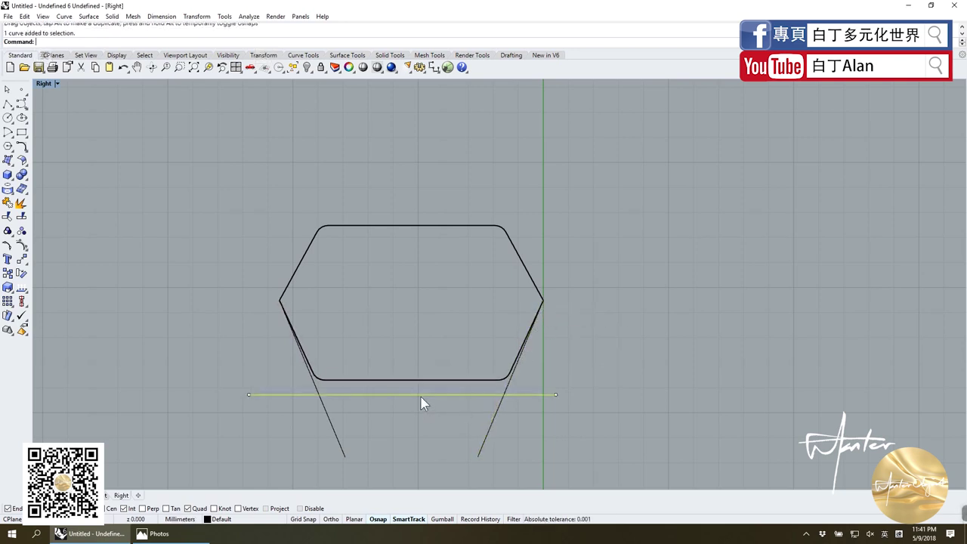
{"action": "left_click", "coordinate": [21, 217]}
{"action": "left_click", "coordinate": [329, 425]}
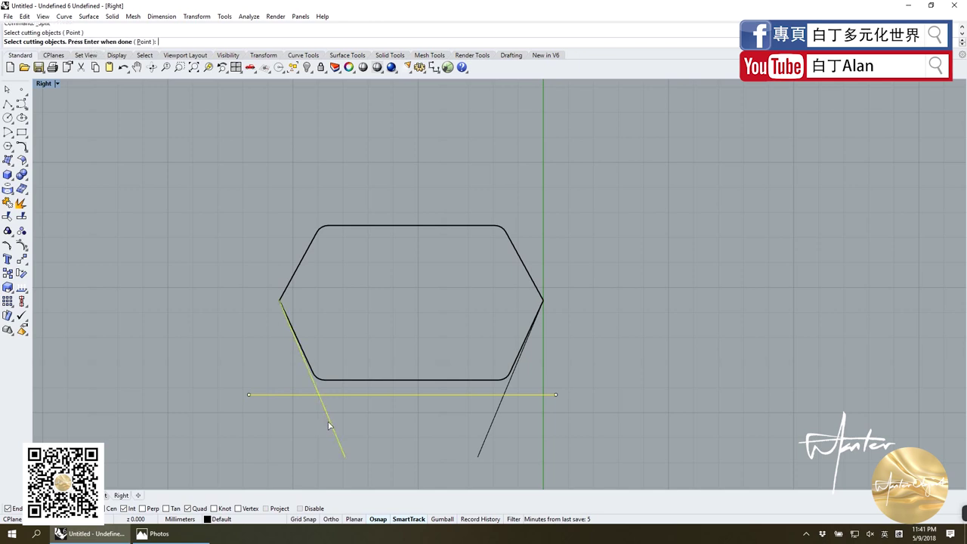
{"action": "left_click", "coordinate": [491, 420]}
{"action": "key", "text": "Return"}
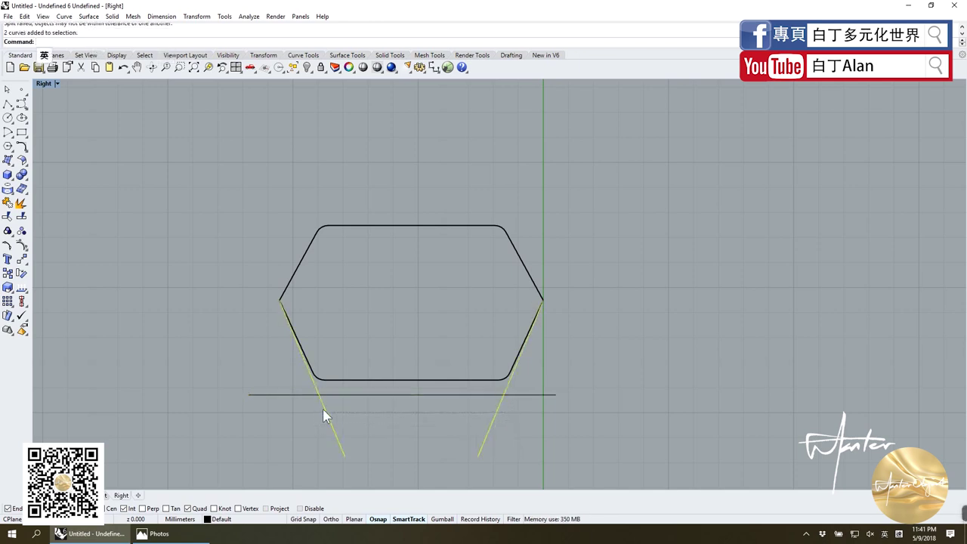
{"action": "key", "text": "Escape"}
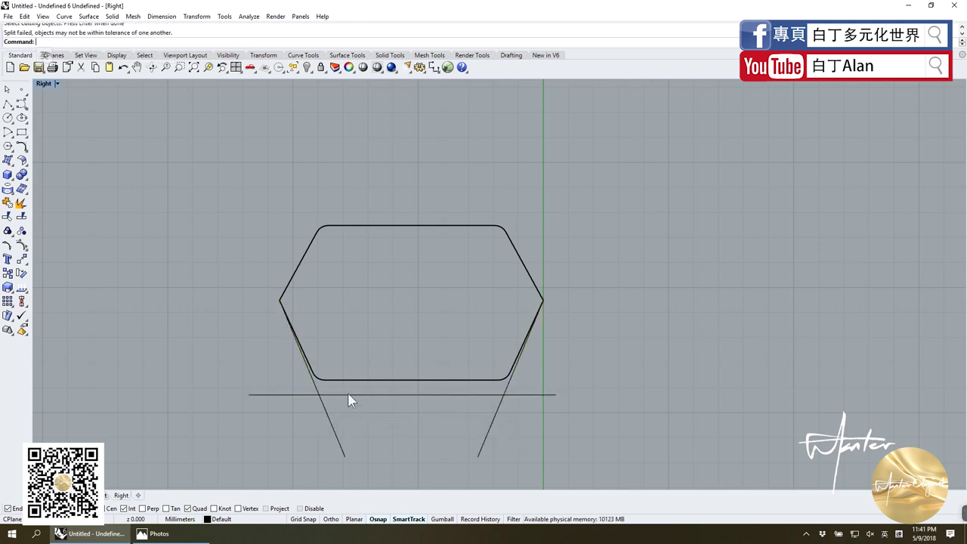
Back in four views, move the legs, side diagonal and base line right of the reference sheet.
{"action": "double_click", "coordinate": [43, 83]}
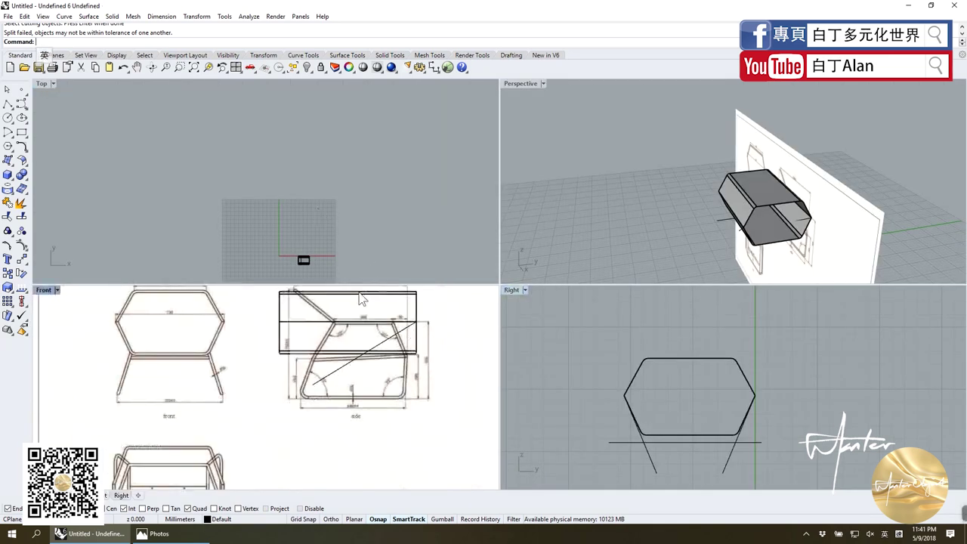
{"action": "scroll", "coordinate": [383, 368], "scroll_direction": "up", "scroll_amount": 2}
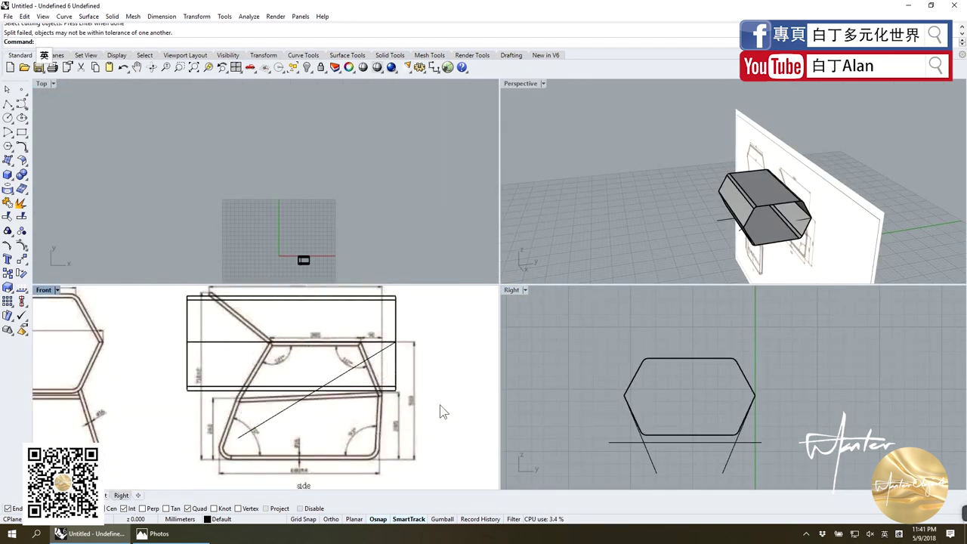
{"action": "scroll", "coordinate": [657, 400], "scroll_direction": "down", "scroll_amount": 3}
{"action": "left_click_drag", "start_coordinate": [711, 425], "coordinate": [589, 414]}
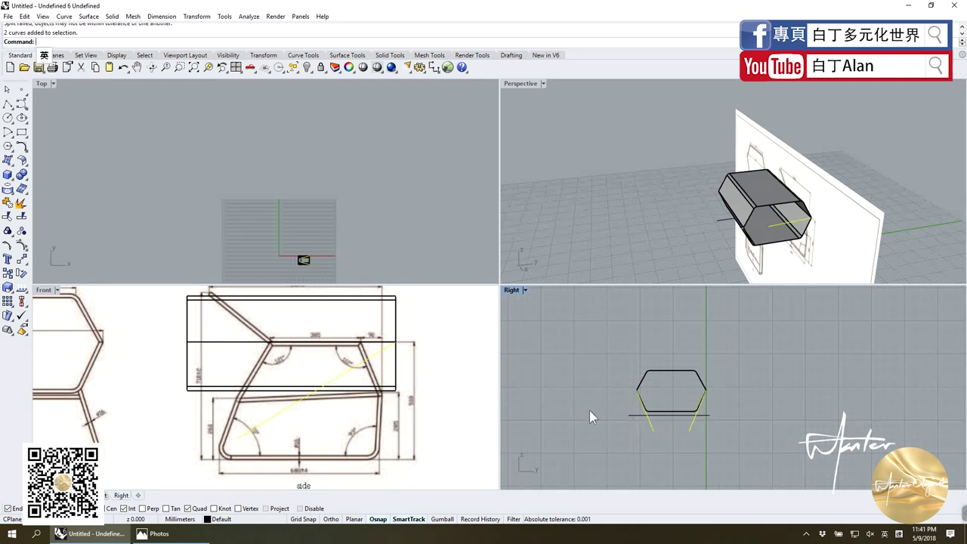
{"action": "left_click", "coordinate": [665, 415]}
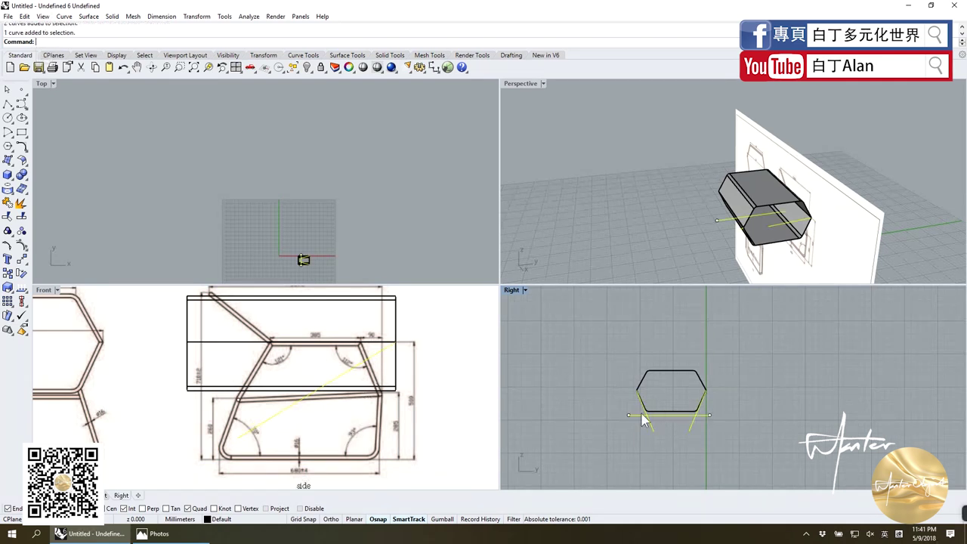
{"action": "scroll", "coordinate": [614, 398], "scroll_direction": "down", "scroll_amount": 2}
{"action": "scroll", "coordinate": [300, 387], "scroll_direction": "down", "scroll_amount": 3}
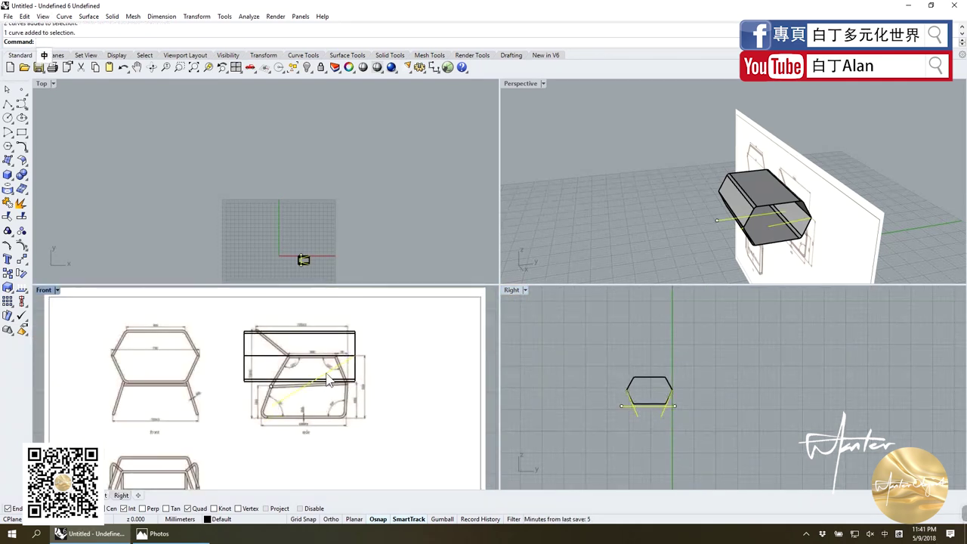
{"action": "scroll", "coordinate": [325, 382], "scroll_direction": "down", "scroll_amount": 3}
{"action": "left_click_drag", "start_coordinate": [312, 372], "coordinate": [433, 385]}
Line up the curves' top control points vertically so the legs stand straight in Front.
{"action": "scroll", "coordinate": [445, 387], "scroll_direction": "up", "scroll_amount": 4}
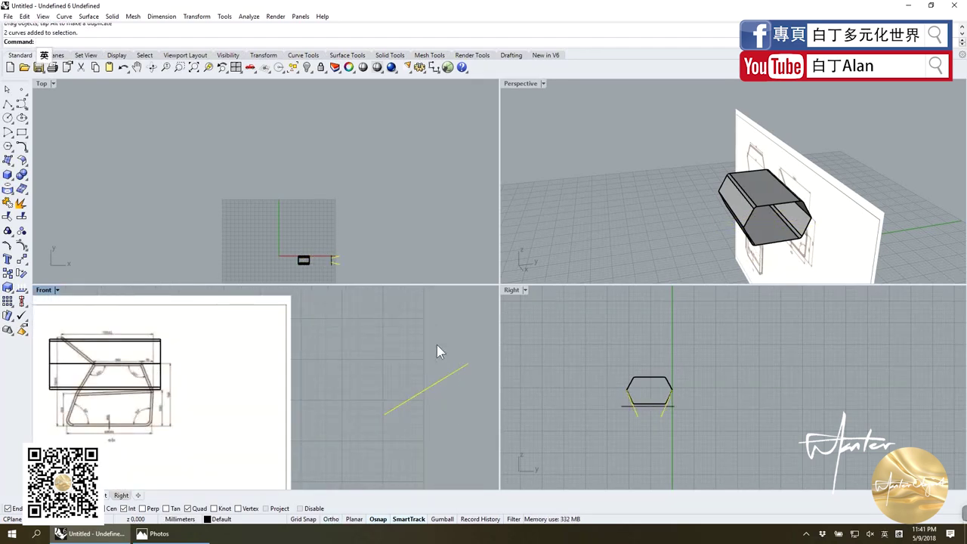
{"action": "key", "text": "F10"}
{"action": "left_click_drag", "start_coordinate": [454, 340], "coordinate": [481, 379]}
{"action": "mouse_move", "coordinate": [384, 414]}
{"action": "left_mouse_down"}
{"action": "mouse_move", "coordinate": [394, 391]}
{"action": "mouse_move", "coordinate": [384, 362]}
{"action": "left_mouse_up"}
Split the base line and legs at each other and delete the leg pieces below the line.
{"action": "scroll", "coordinate": [662, 408], "scroll_direction": "up", "scroll_amount": 3}
{"action": "left_click", "coordinate": [664, 404]}
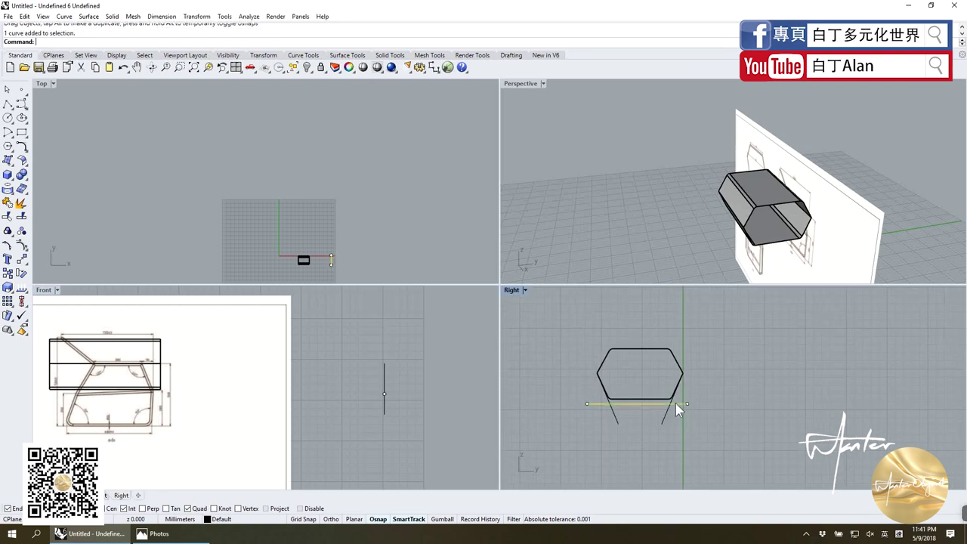
{"action": "left_click", "coordinate": [22, 218]}
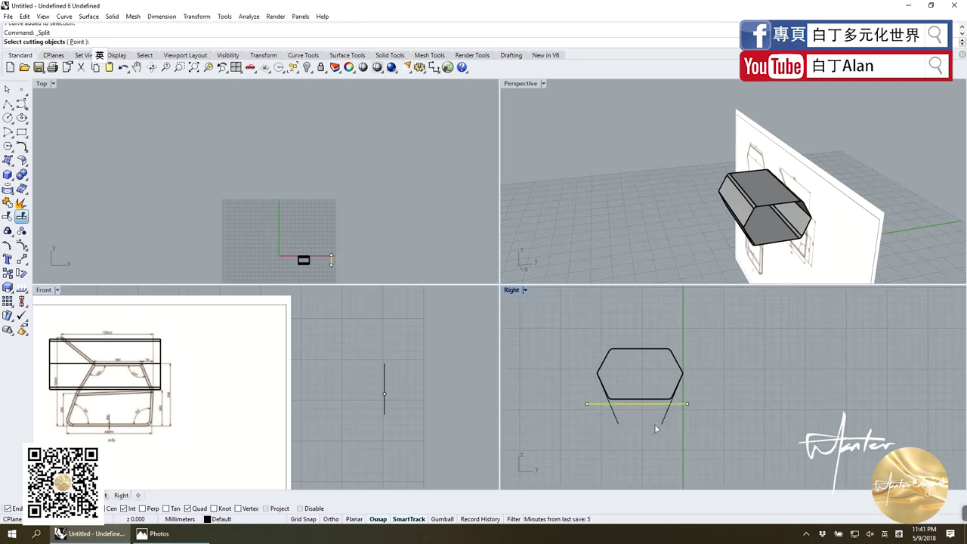
{"action": "left_click_drag", "start_coordinate": [654, 424], "coordinate": [580, 411]}
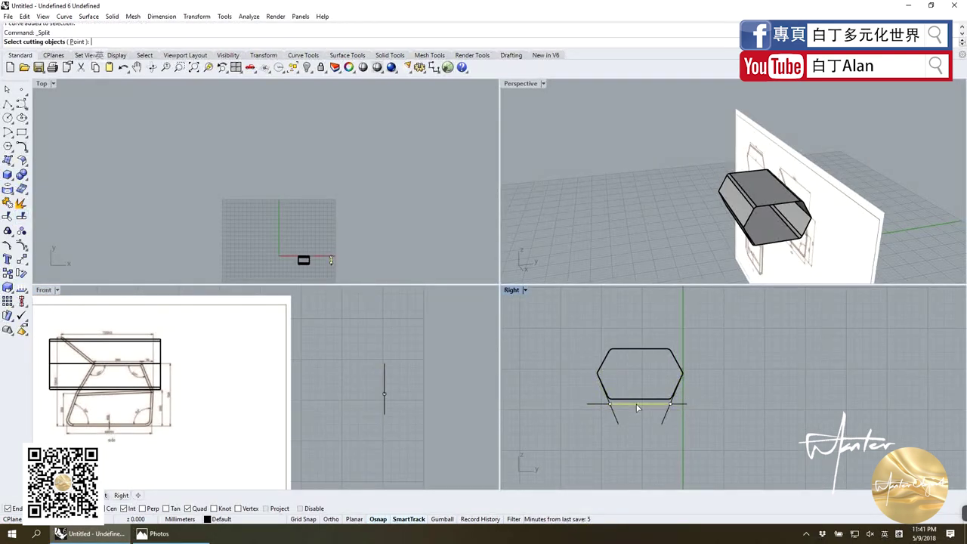
{"action": "right_click", "coordinate": [637, 408]}
{"action": "right_click", "coordinate": [615, 415]}
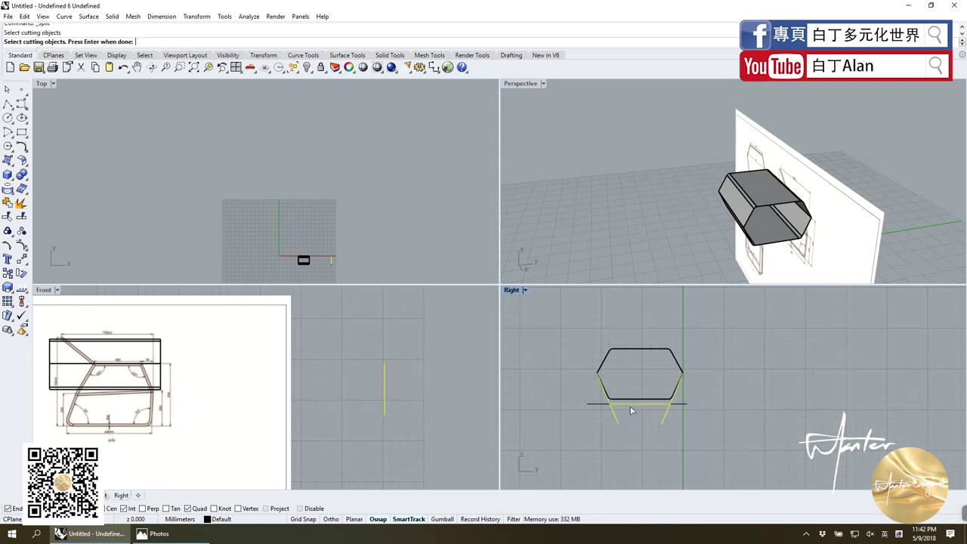
{"action": "left_click_drag", "start_coordinate": [676, 428], "coordinate": [602, 423]}
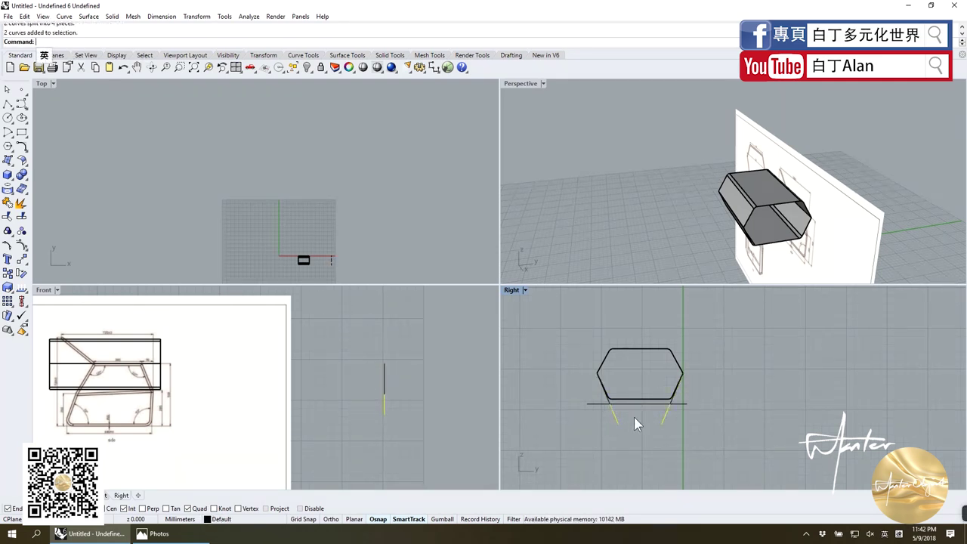
{"action": "key", "text": "Delete"}
{"action": "key", "text": "Delete"}
Join the two legs and base segment into one open U curve and move it onto the side drawing.
{"action": "left_click", "coordinate": [596, 404]}
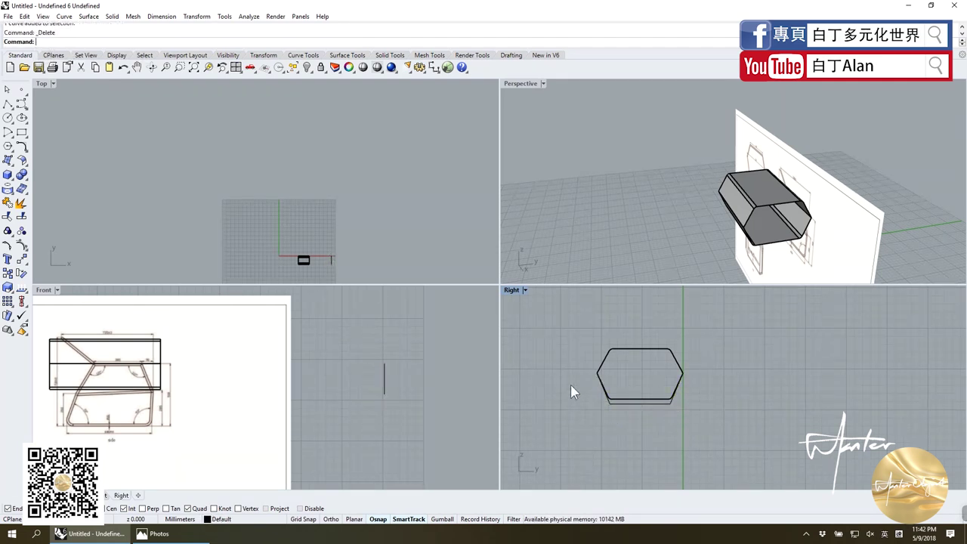
{"action": "left_click_drag", "start_coordinate": [402, 401], "coordinate": [366, 353]}
{"action": "left_click", "coordinate": [7, 217]}
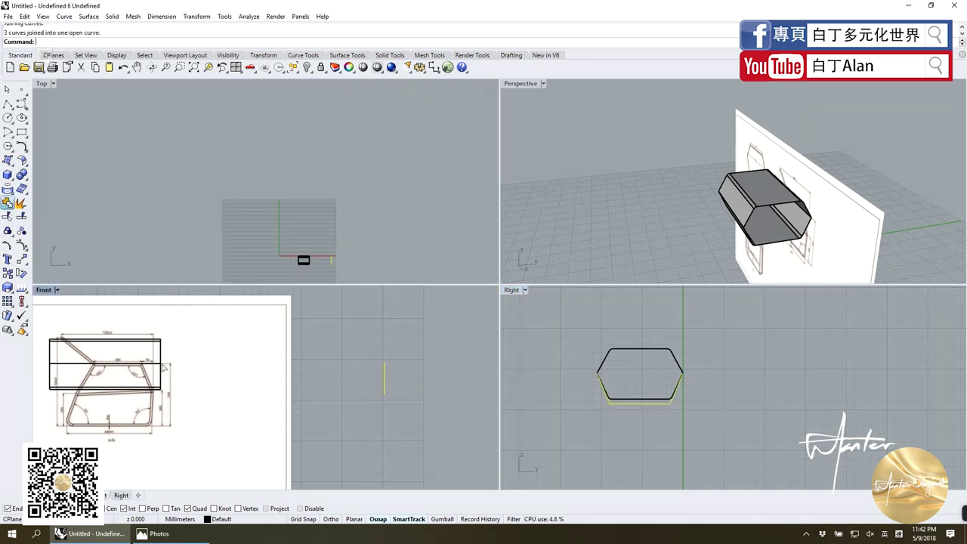
{"action": "scroll", "coordinate": [355, 394], "scroll_direction": "down", "scroll_amount": 1}
{"action": "left_click_drag", "start_coordinate": [373, 382], "coordinate": [122, 394]}
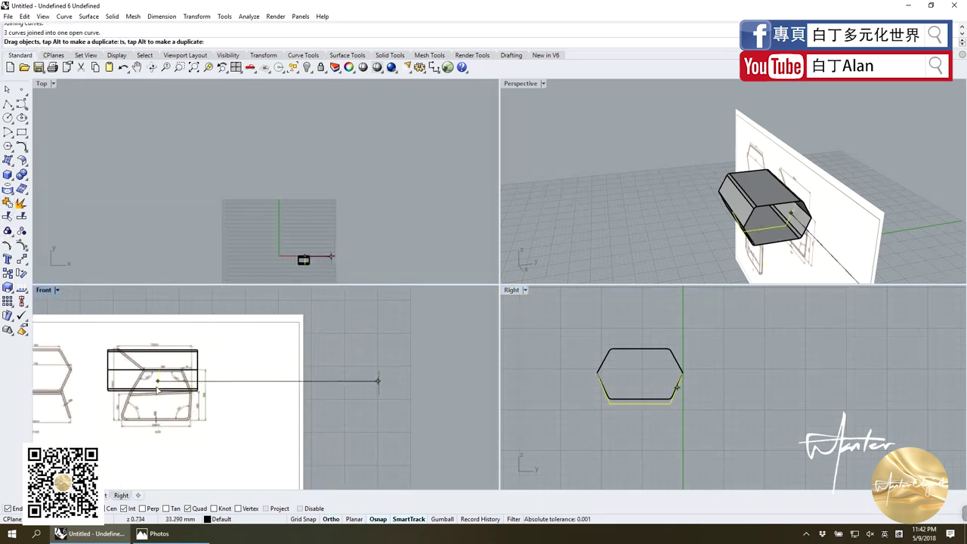
{"action": "scroll", "coordinate": [121, 393], "scroll_direction": "up", "scroll_amount": 5}
Snap the U curve's corner to the drawing frame corner and show the hidden objects.
{"action": "scroll", "coordinate": [151, 397], "scroll_direction": "up", "scroll_amount": 3}
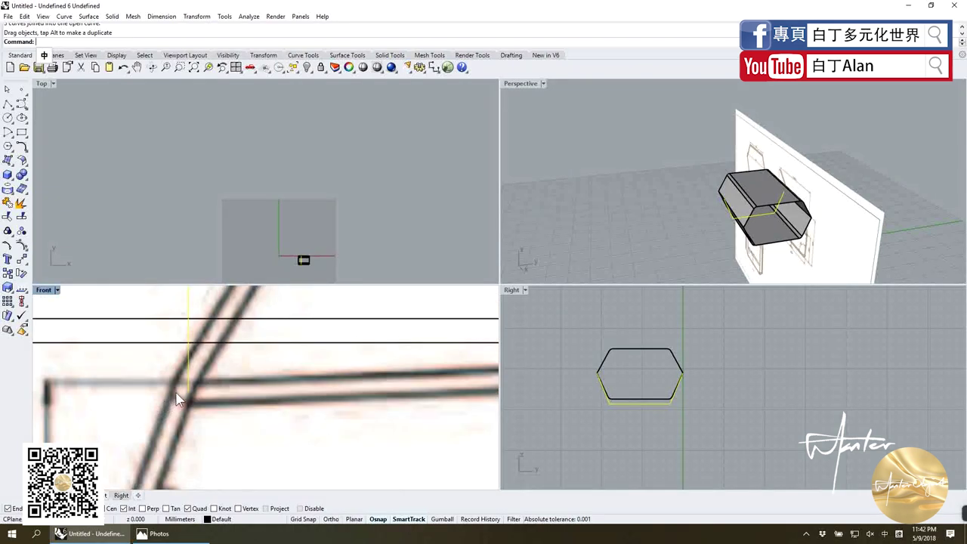
{"action": "left_click_drag", "start_coordinate": [187, 387], "coordinate": [179, 387]}
{"action": "scroll", "coordinate": [182, 386], "scroll_direction": "down", "scroll_amount": 2}
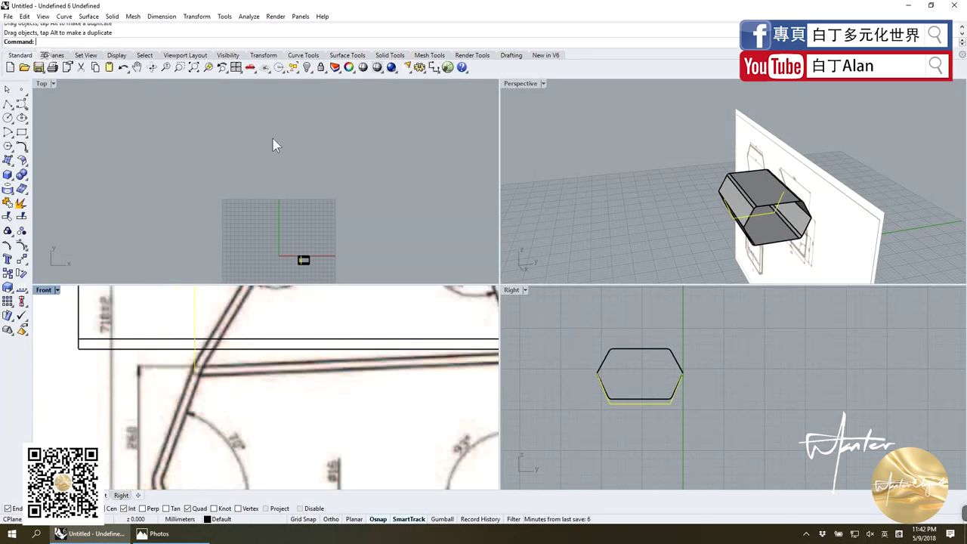
{"action": "left_click", "coordinate": [307, 68]}
{"action": "scroll", "coordinate": [197, 347], "scroll_direction": "up", "scroll_amount": 2}
{"action": "scroll", "coordinate": [198, 346], "scroll_direction": "up", "scroll_amount": 2}
{"action": "scroll", "coordinate": [197, 347], "scroll_direction": "up", "scroll_amount": 2}
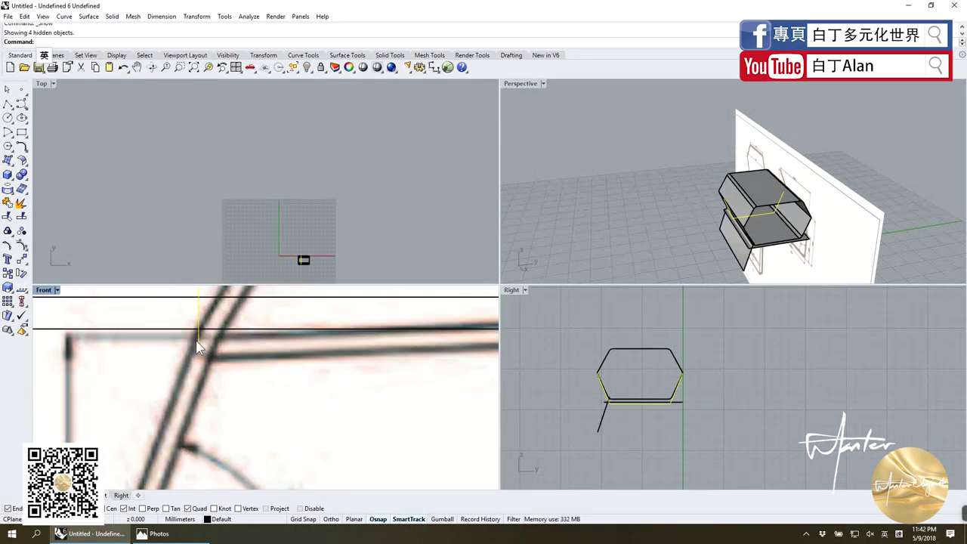
{"action": "left_click", "coordinate": [197, 347]}
{"action": "scroll", "coordinate": [203, 348], "scroll_direction": "down", "scroll_amount": 3}
{"action": "scroll", "coordinate": [208, 363], "scroll_direction": "down", "scroll_amount": 2}
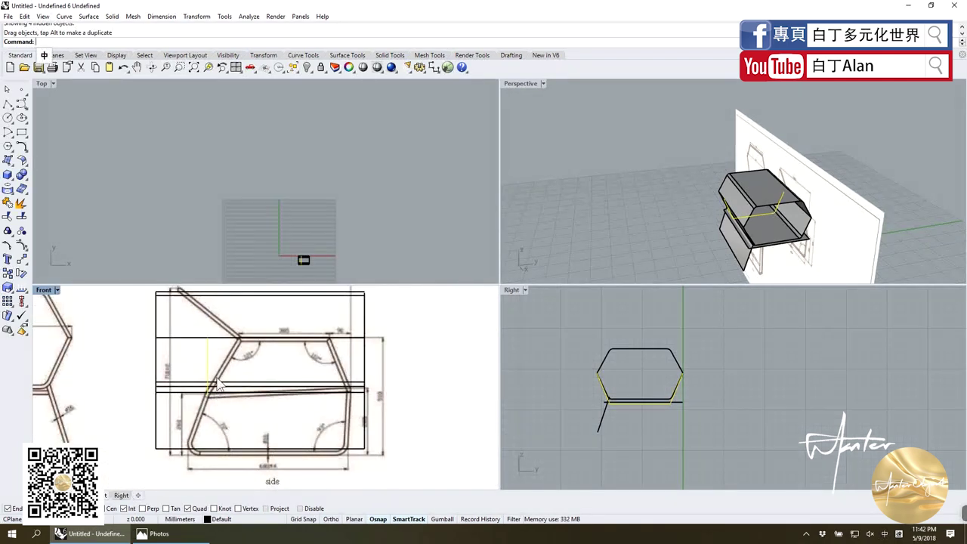
Raise the upper hexagonal extrusion in the Perspective view.
{"action": "right_click_drag", "start_coordinate": [748, 230], "coordinate": [789, 158]}
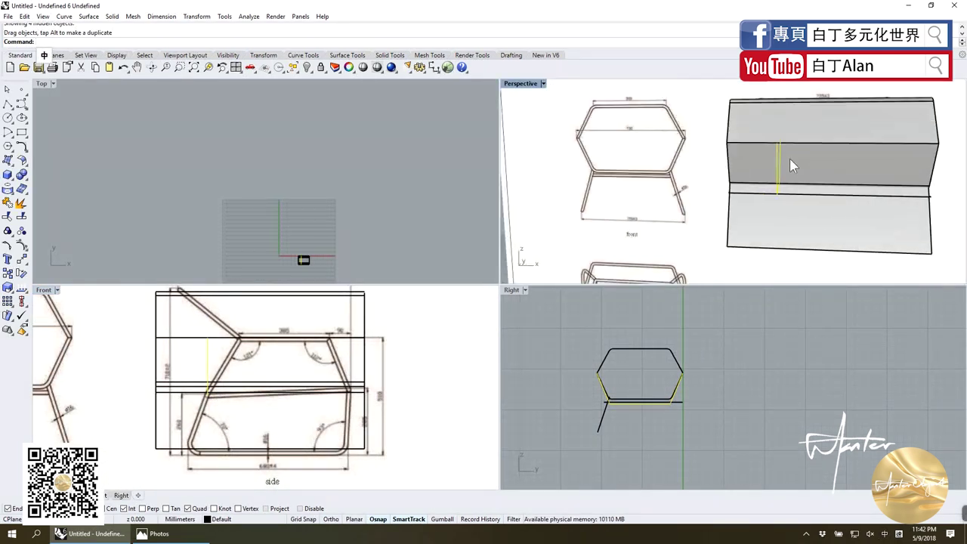
{"action": "left_click", "coordinate": [793, 160]}
{"action": "left_click_drag", "start_coordinate": [799, 173], "coordinate": [789, 133]}
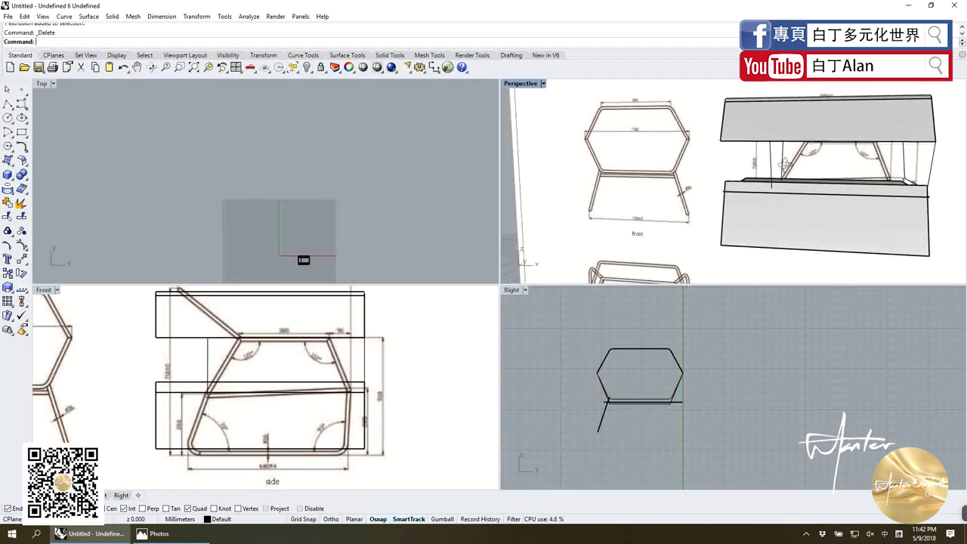
{"action": "right_click_drag", "start_coordinate": [789, 132], "coordinate": [783, 135]}
Hide the upper and lower hexagonal extrusions and maximize the Perspective view.
{"action": "left_click", "coordinate": [774, 213], "text": "shift"}
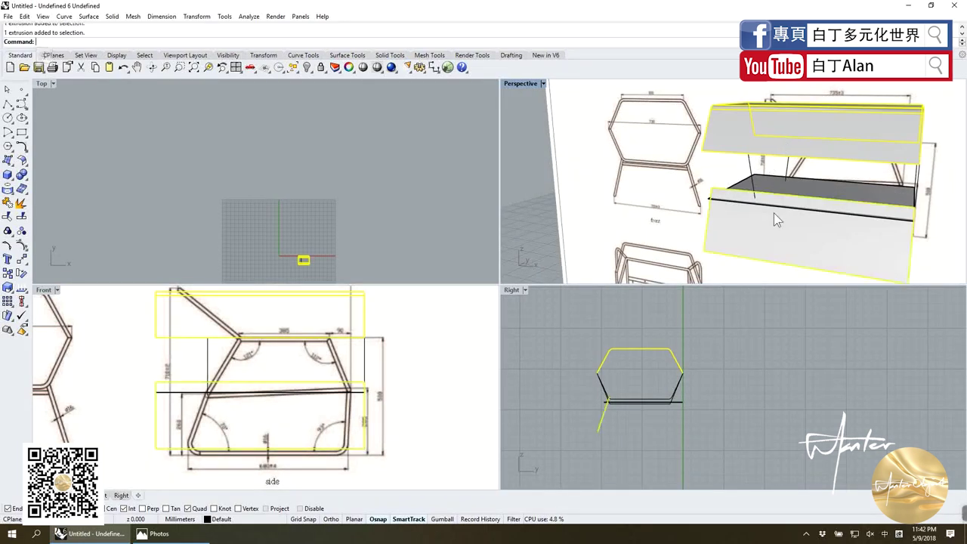
{"action": "left_click", "coordinate": [318, 68]}
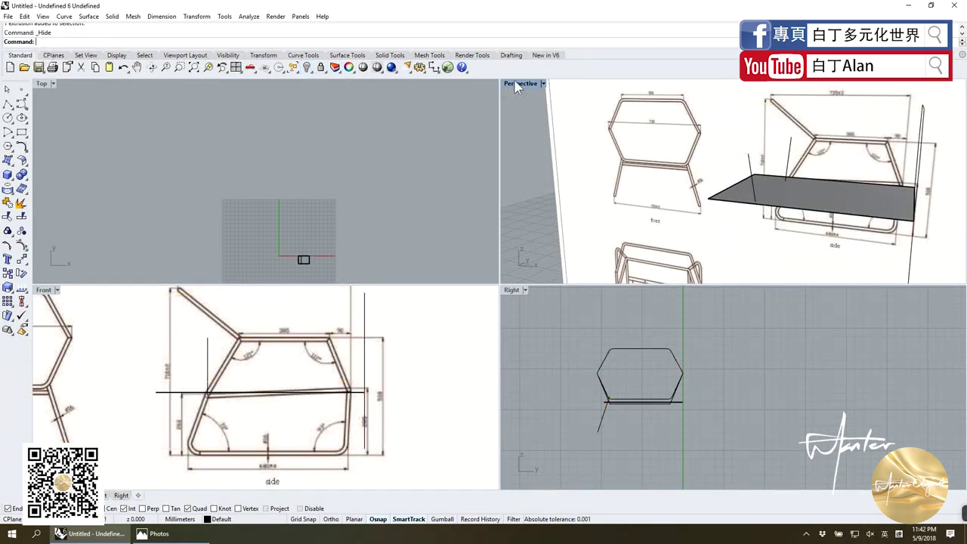
{"action": "double_click", "coordinate": [516, 87]}
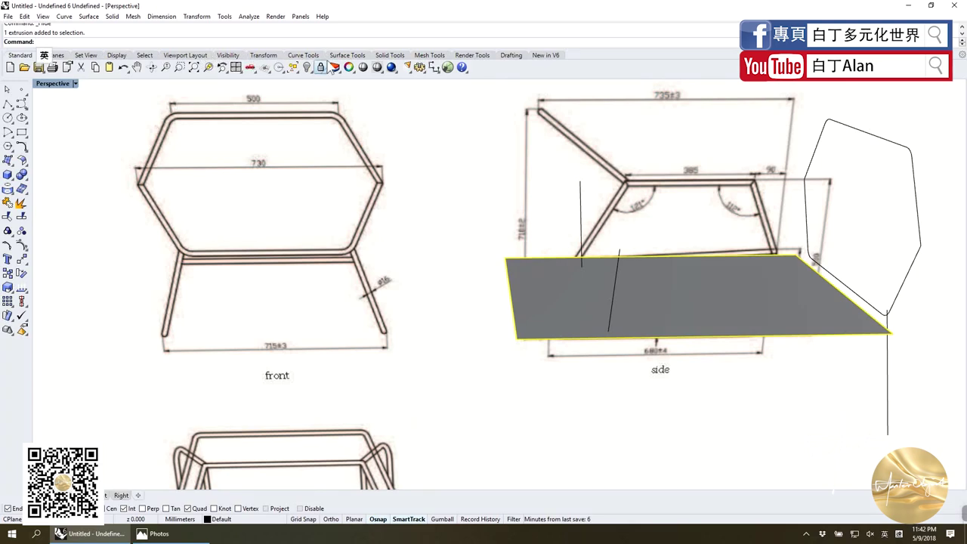
Hide the grey plane and trace two polylines over the side-view drawing.
{"action": "left_click", "coordinate": [308, 67]}
{"action": "right_click_drag", "start_coordinate": [400, 129], "coordinate": [504, 174]}
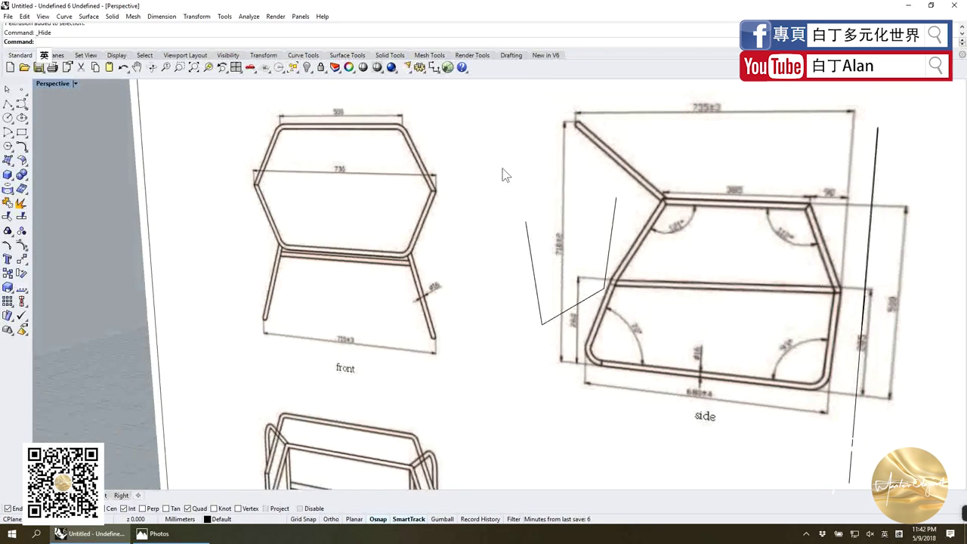
{"action": "left_click", "coordinate": [7, 104]}
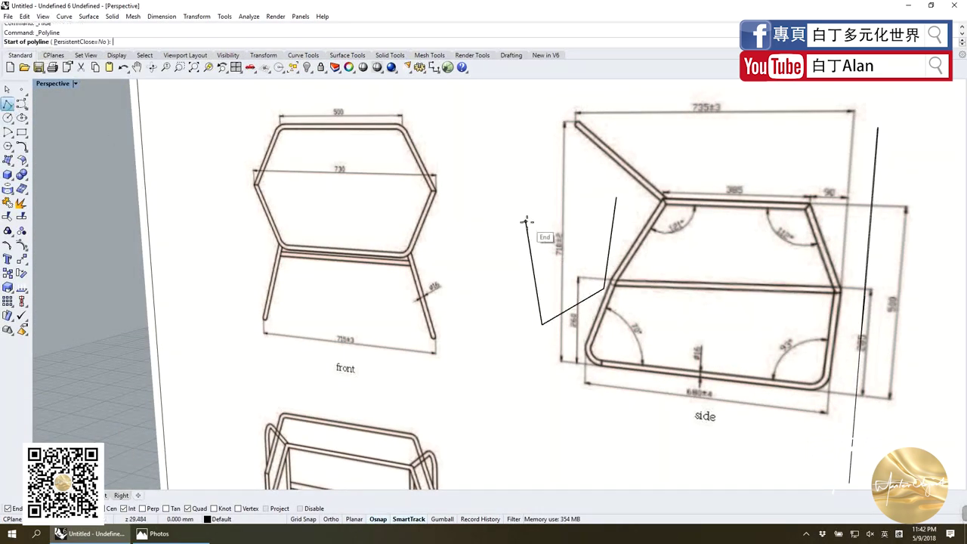
{"action": "left_click", "coordinate": [702, 249]}
{"action": "scroll", "coordinate": [703, 249], "scroll_direction": "down", "scroll_amount": 3}
{"action": "left_click", "coordinate": [767, 218]}
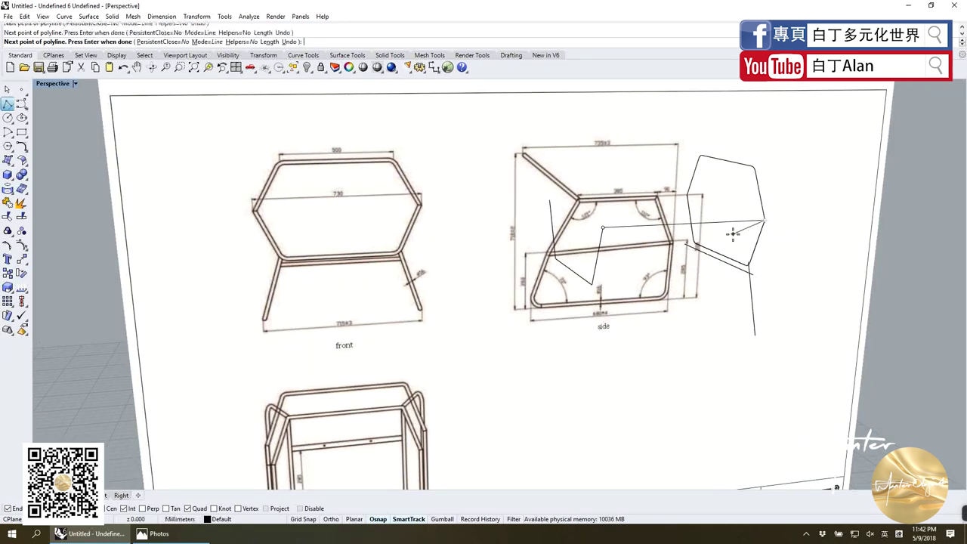
{"action": "key", "text": "Return"}
{"action": "key", "text": "Return"}
{"action": "left_click", "coordinate": [550, 200]}
{"action": "left_click", "coordinate": [694, 195]}
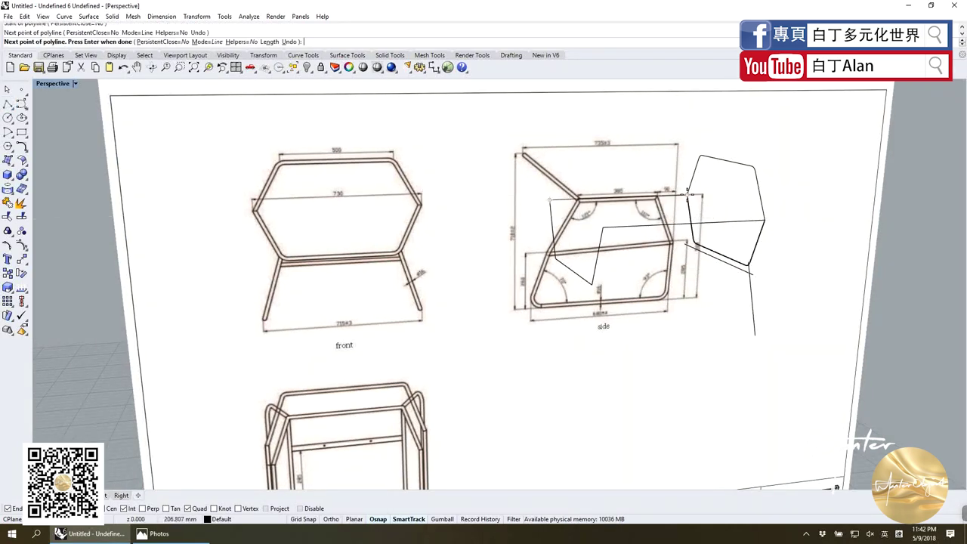
{"action": "key", "text": "Return"}
Window-select the traced leg curves and join them into one closed outline.
{"action": "scroll", "coordinate": [707, 257], "scroll_direction": "up", "scroll_amount": 3}
{"action": "left_click", "coordinate": [778, 239]}
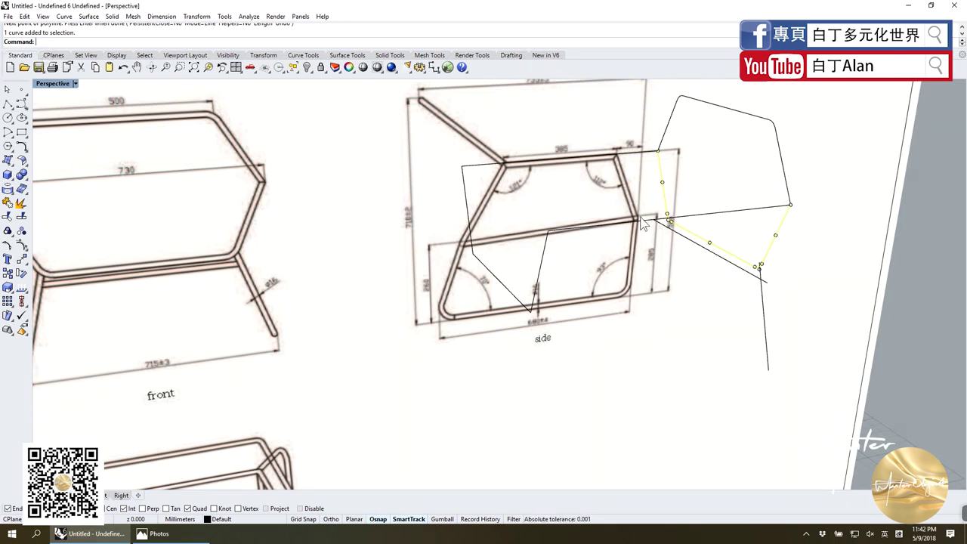
{"action": "right_click_drag", "start_coordinate": [643, 230], "coordinate": [476, 158]}
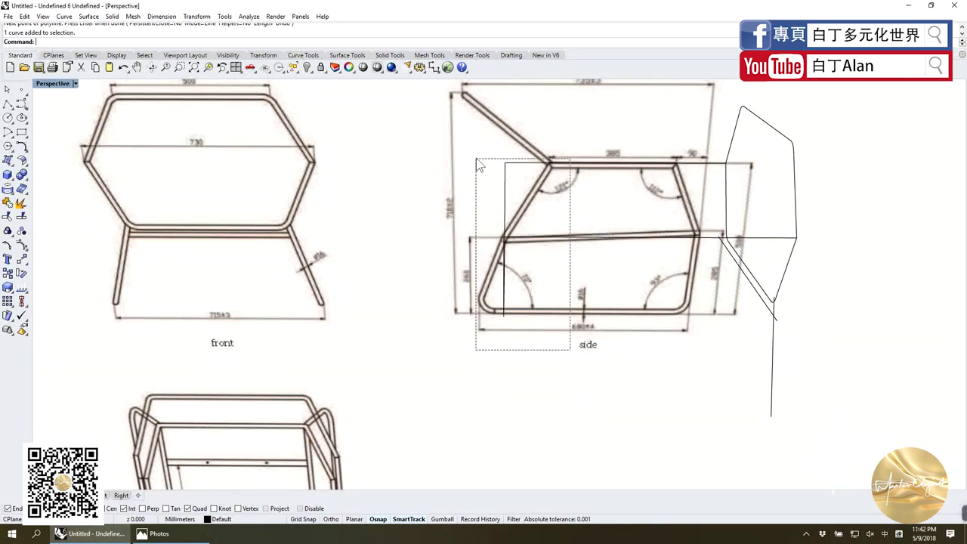
{"action": "left_click_drag", "start_coordinate": [476, 157], "coordinate": [776, 207]}
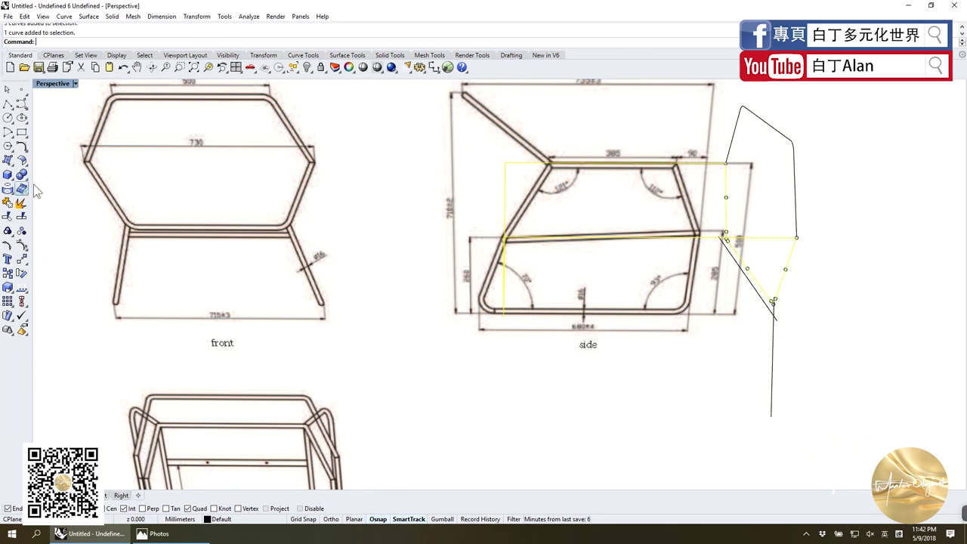
{"action": "left_click", "coordinate": [25, 204]}
Round a corner of the outline with a 0.5 radius fillet.
{"action": "right_click_drag", "start_coordinate": [459, 325], "coordinate": [503, 323]}
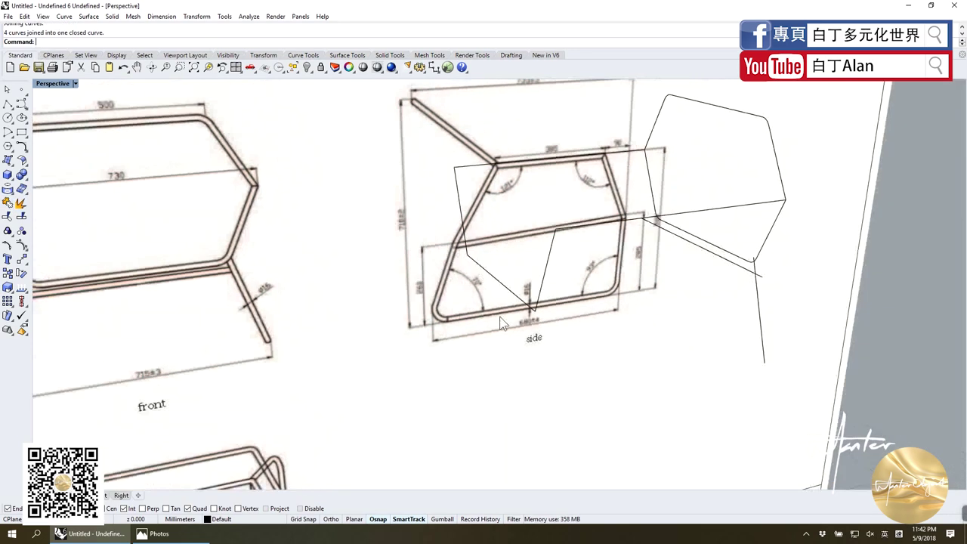
{"action": "left_click", "coordinate": [25, 146]}
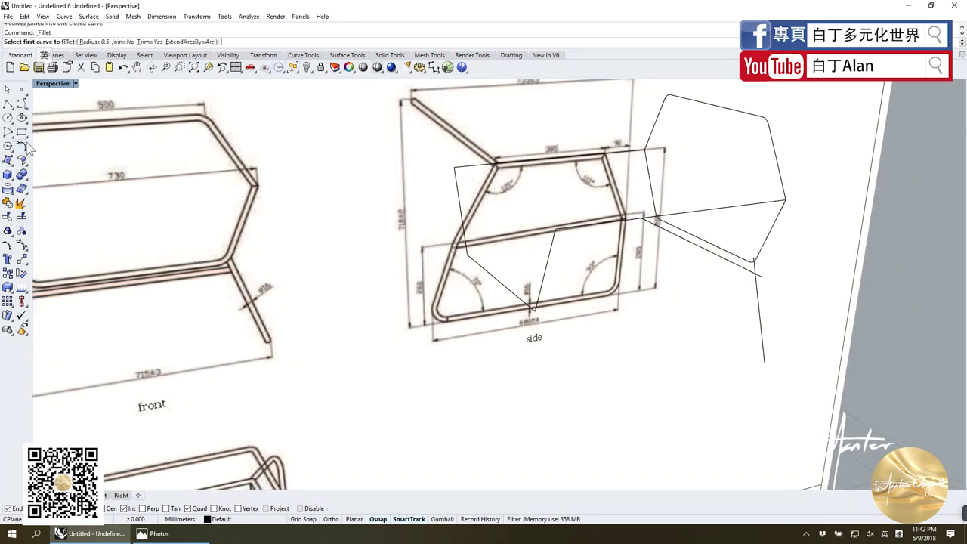
{"action": "left_click", "coordinate": [539, 300]}
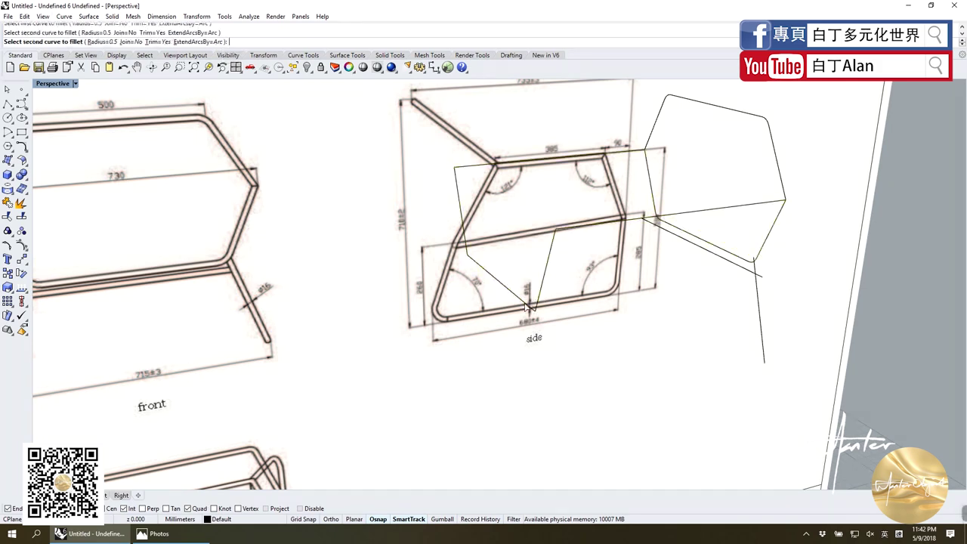
{"action": "left_click", "coordinate": [499, 286]}
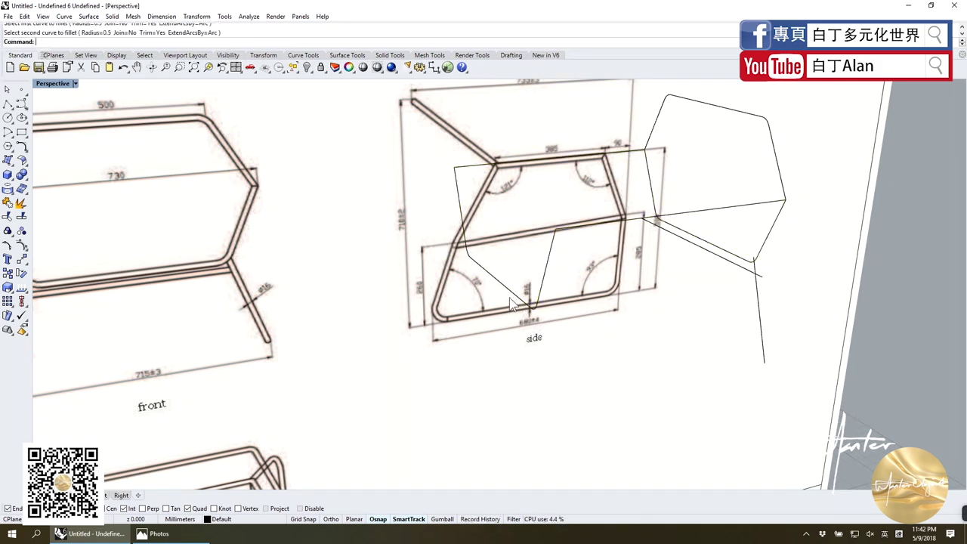
{"action": "mouse_move", "coordinate": [510, 302]}
{"action": "right_mouse_down"}
{"action": "mouse_move", "coordinate": [510, 288]}
{"action": "mouse_move", "coordinate": [748, 302]}
{"action": "mouse_move", "coordinate": [692, 308]}
{"action": "mouse_move", "coordinate": [574, 134]}
{"action": "right_mouse_up"}
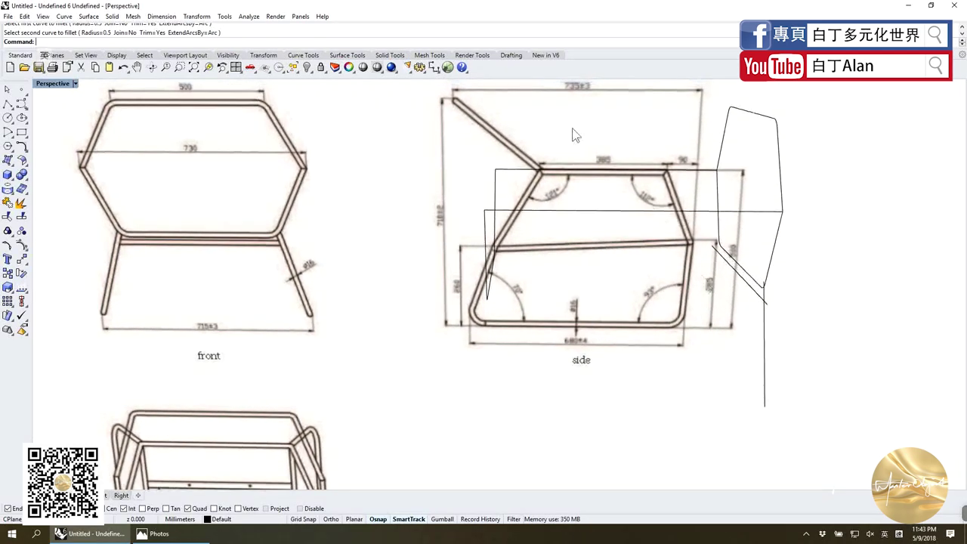
Show the hidden volumes and try a two-rail sweep on the chain curve, then cancel it.
{"action": "left_click", "coordinate": [307, 68]}
{"action": "right_click_drag", "start_coordinate": [589, 188], "coordinate": [651, 182]}
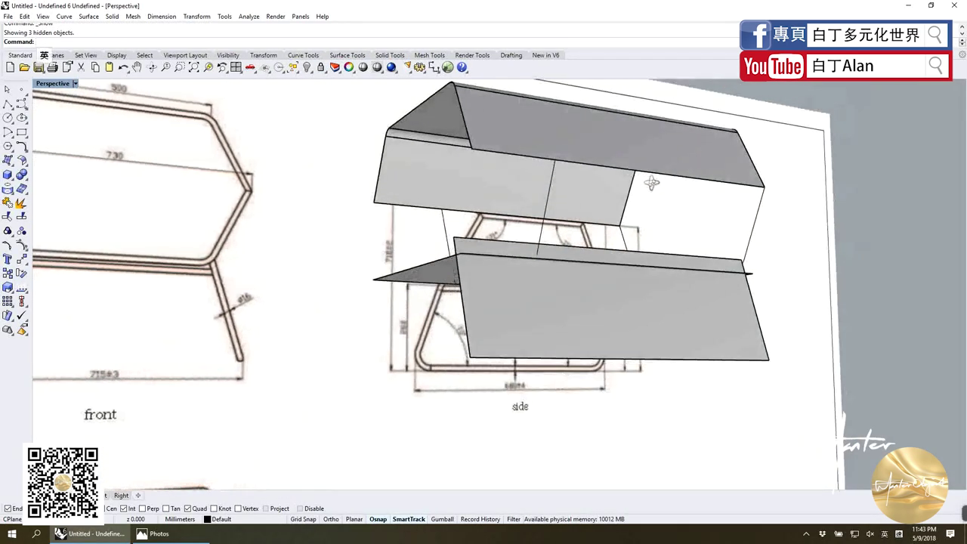
{"action": "left_click", "coordinate": [549, 199]}
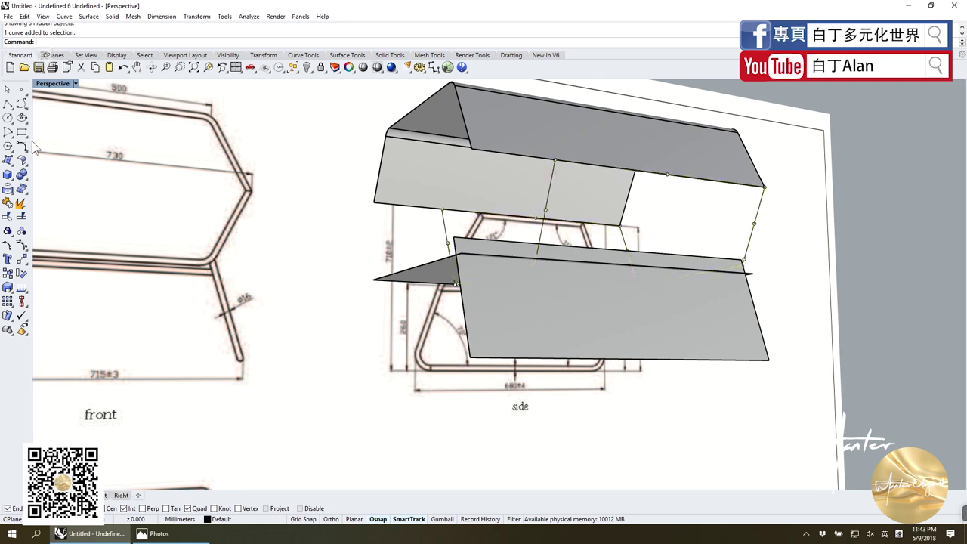
{"action": "left_click", "coordinate": [10, 160]}
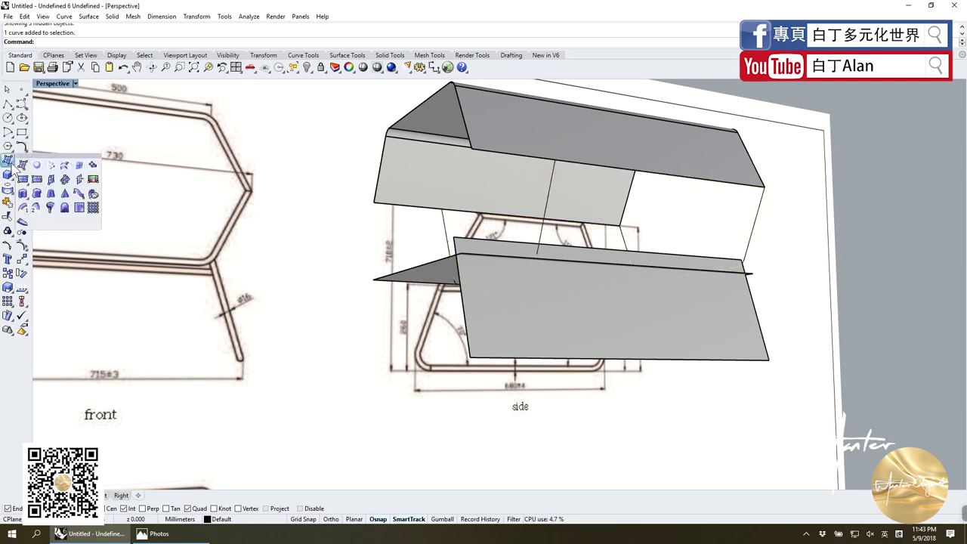
{"action": "left_click", "coordinate": [36, 208]}
{"action": "left_click", "coordinate": [450, 230]}
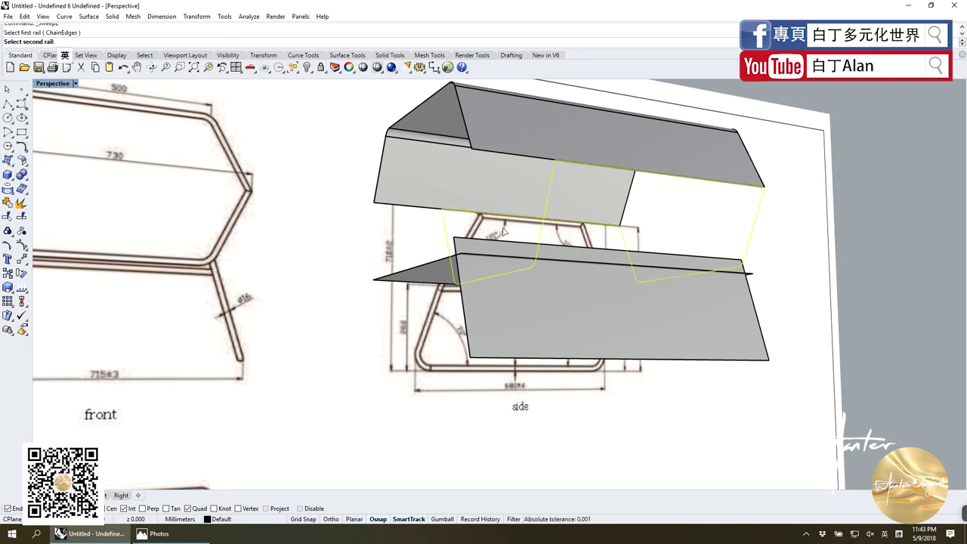
{"action": "key", "text": "Escape"}
Explode the chain curve and rejoin its segments into two open rail curves.
{"action": "left_click", "coordinate": [541, 241]}
{"action": "left_click", "coordinate": [19, 201]}
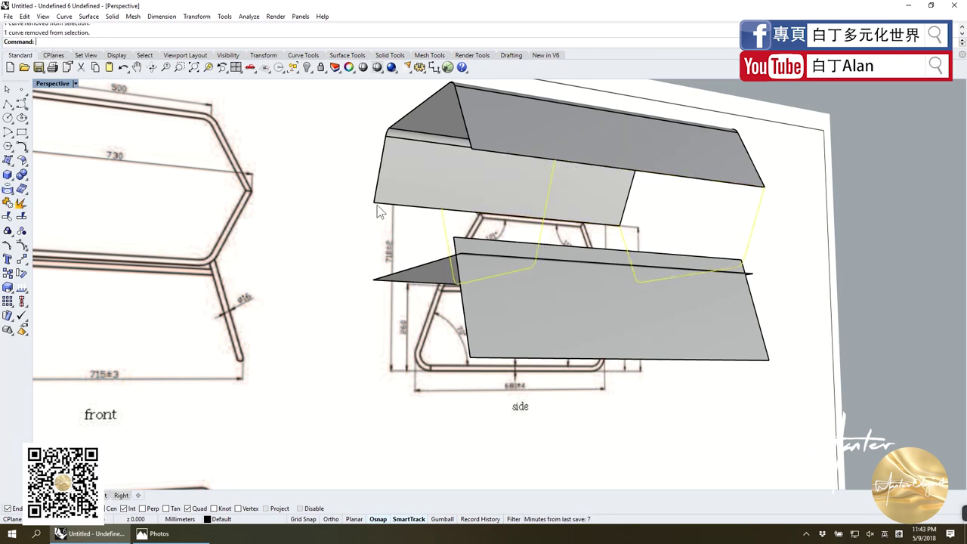
{"action": "left_click", "coordinate": [16, 202]}
{"action": "right_click_drag", "start_coordinate": [327, 227], "coordinate": [326, 204]}
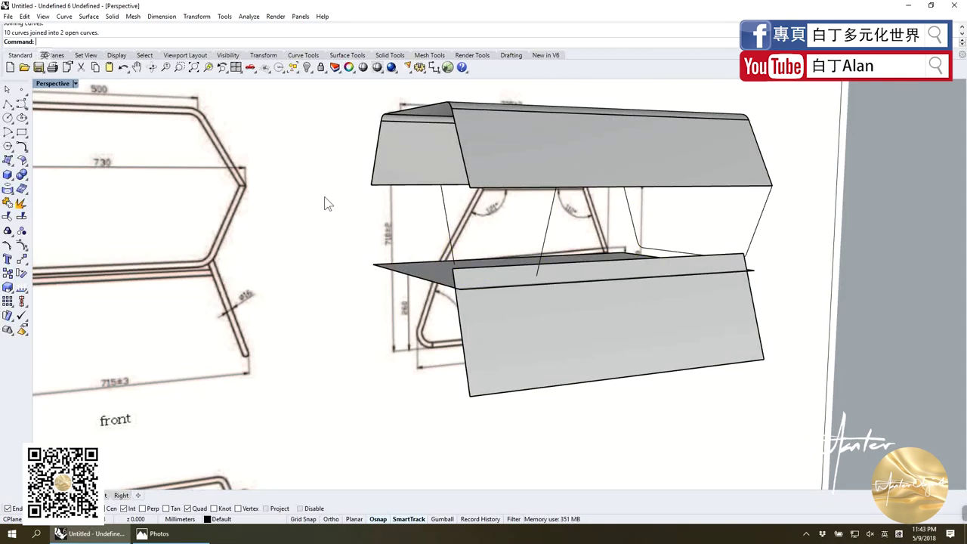
Run Sweep2 along the two rails with the cross-section curves to create the surface.
{"action": "left_click", "coordinate": [12, 172]}
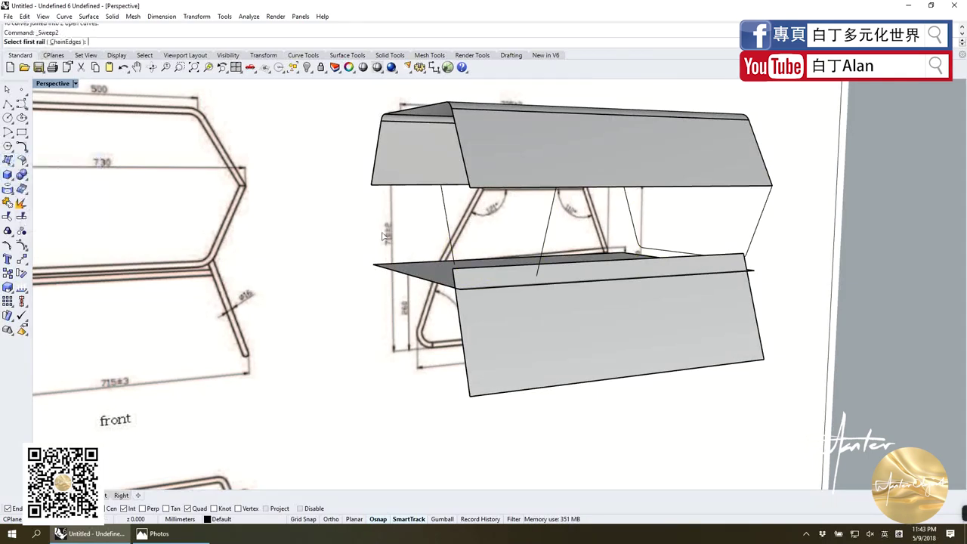
{"action": "left_click", "coordinate": [546, 233]}
{"action": "left_click", "coordinate": [633, 226]}
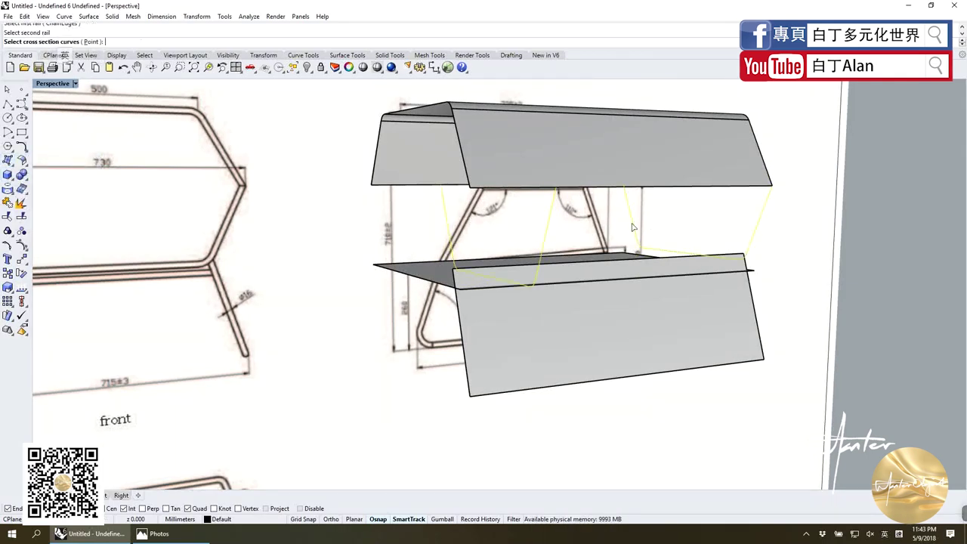
{"action": "left_click", "coordinate": [604, 191]}
{"action": "left_click", "coordinate": [638, 213]}
{"action": "right_click_drag", "start_coordinate": [639, 213], "coordinate": [459, 202]}
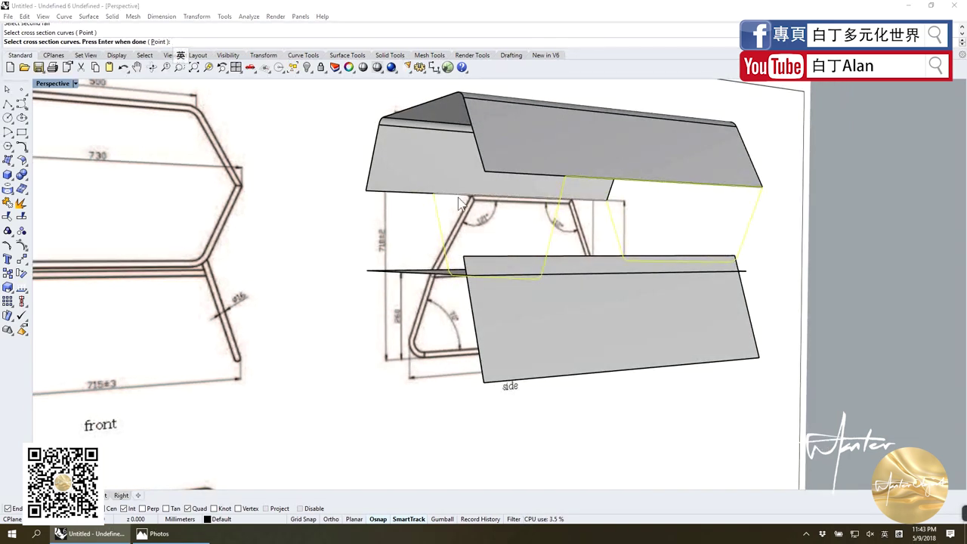
{"action": "right_click", "coordinate": [459, 200]}
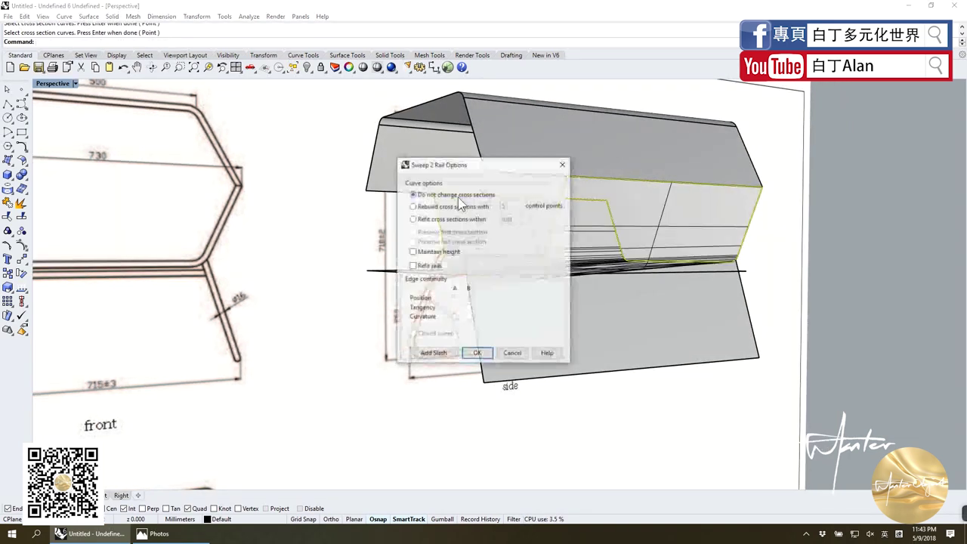
{"action": "left_click", "coordinate": [477, 355]}
{"action": "mouse_move", "coordinate": [477, 355]}
{"action": "right_mouse_down"}
{"action": "mouse_move", "coordinate": [586, 193]}
{"action": "mouse_move", "coordinate": [447, 274]}
{"action": "right_mouse_up"}
Select the flat sheet surface and return to the four-view layout.
{"action": "left_click", "coordinate": [447, 274]}
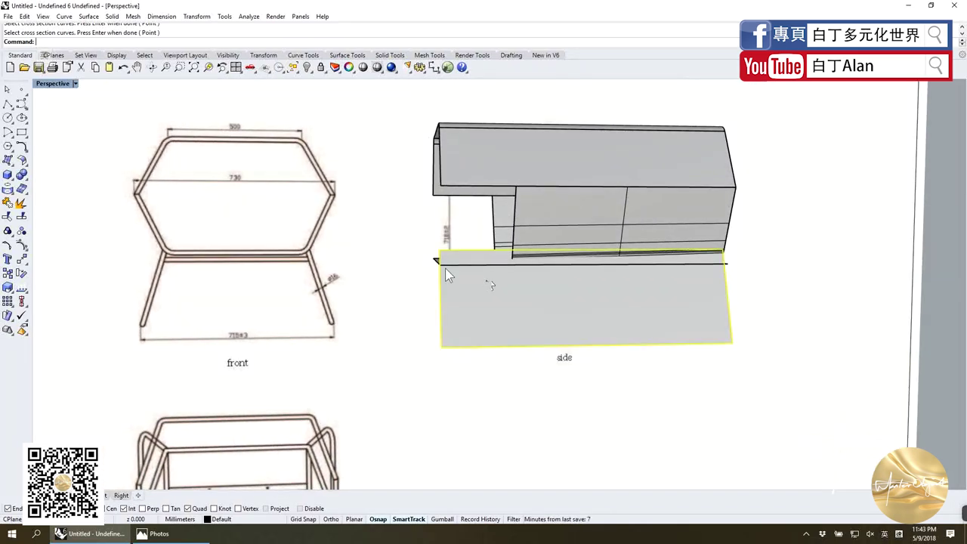
{"action": "left_click", "coordinate": [557, 213]}
{"action": "left_click", "coordinate": [517, 227]}
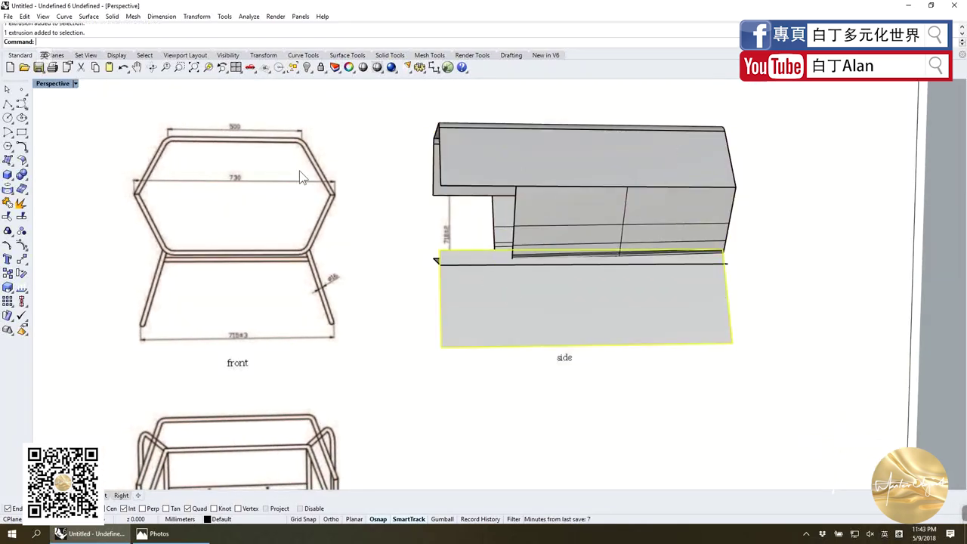
{"action": "double_click", "coordinate": [64, 85]}
Trace a two-point polyline from the frame junction down to the leg's end on the drawing.
{"action": "scroll", "coordinate": [241, 342], "scroll_direction": "down", "scroll_amount": 3}
{"action": "scroll", "coordinate": [241, 341], "scroll_direction": "up", "scroll_amount": 3}
{"action": "scroll", "coordinate": [241, 342], "scroll_direction": "up", "scroll_amount": 2}
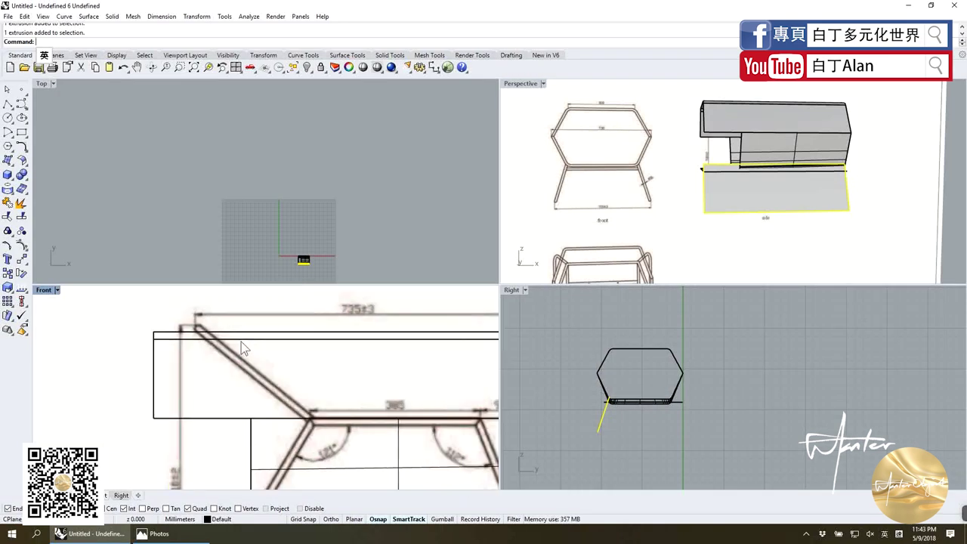
{"action": "scroll", "coordinate": [241, 341], "scroll_direction": "up", "scroll_amount": 1}
{"action": "key", "text": "Escape"}
{"action": "left_click", "coordinate": [7, 104]}
{"action": "scroll", "coordinate": [192, 314], "scroll_direction": "up", "scroll_amount": 1}
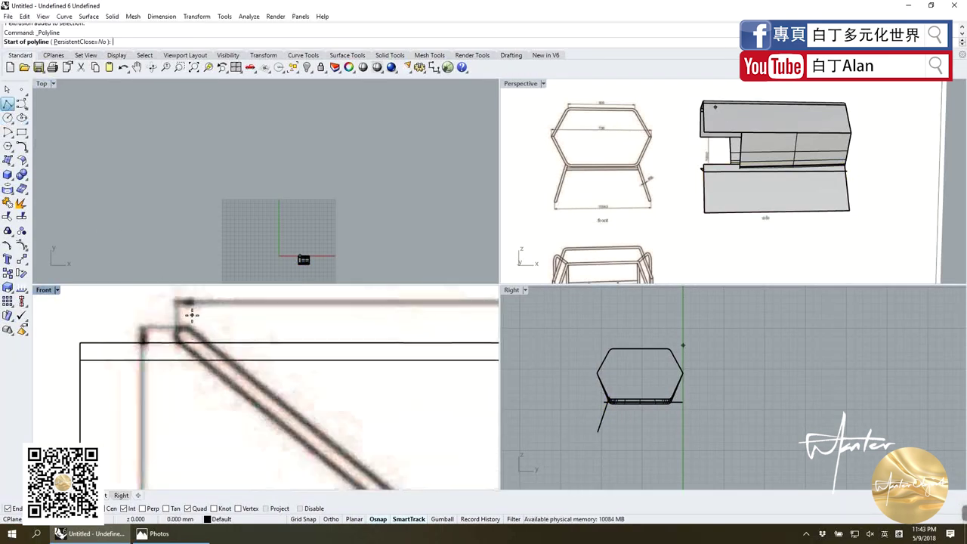
{"action": "left_click", "coordinate": [168, 317]}
{"action": "scroll", "coordinate": [226, 378], "scroll_direction": "down", "scroll_amount": 3}
{"action": "scroll", "coordinate": [313, 449], "scroll_direction": "up", "scroll_amount": 3}
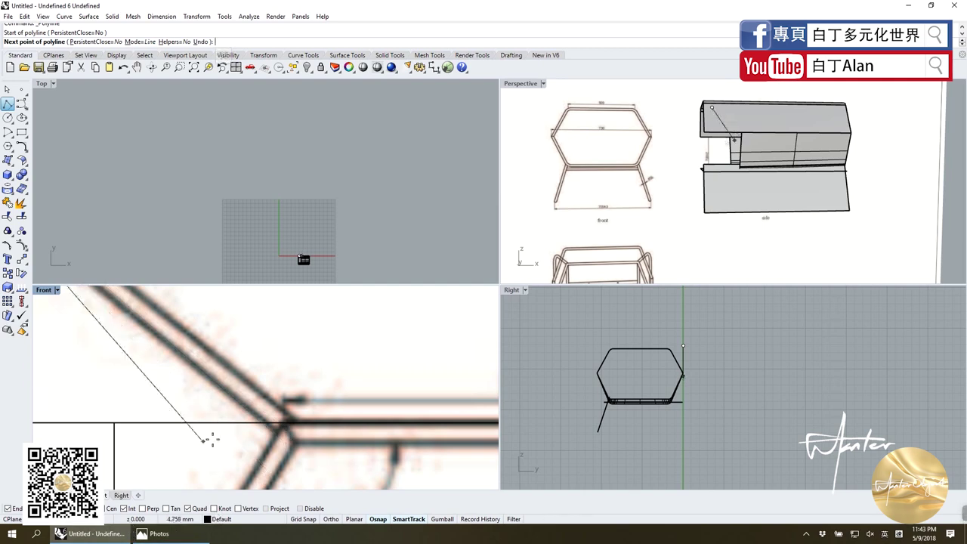
{"action": "left_click", "coordinate": [285, 423]}
{"action": "key", "text": "Return"}
Trace a three-point polyline from the frame corner through the leg's lower end to the far corner.
{"action": "scroll", "coordinate": [284, 423], "scroll_direction": "down", "scroll_amount": 3}
{"action": "scroll", "coordinate": [276, 404], "scroll_direction": "up", "scroll_amount": 1}
{"action": "scroll", "coordinate": [274, 400], "scroll_direction": "up", "scroll_amount": 1}
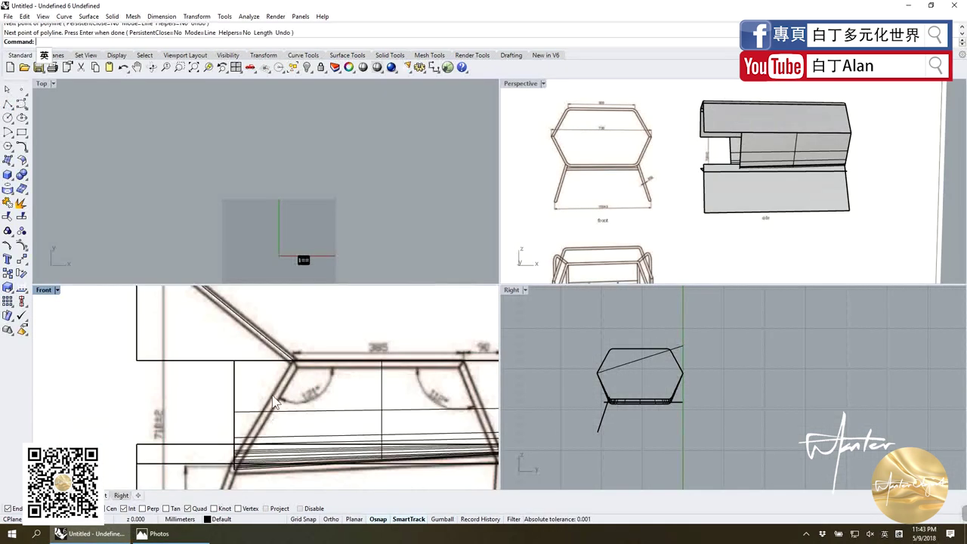
{"action": "scroll", "coordinate": [275, 401], "scroll_direction": "down", "scroll_amount": 1}
{"action": "scroll", "coordinate": [275, 407], "scroll_direction": "up", "scroll_amount": 2}
{"action": "key", "text": "Return"}
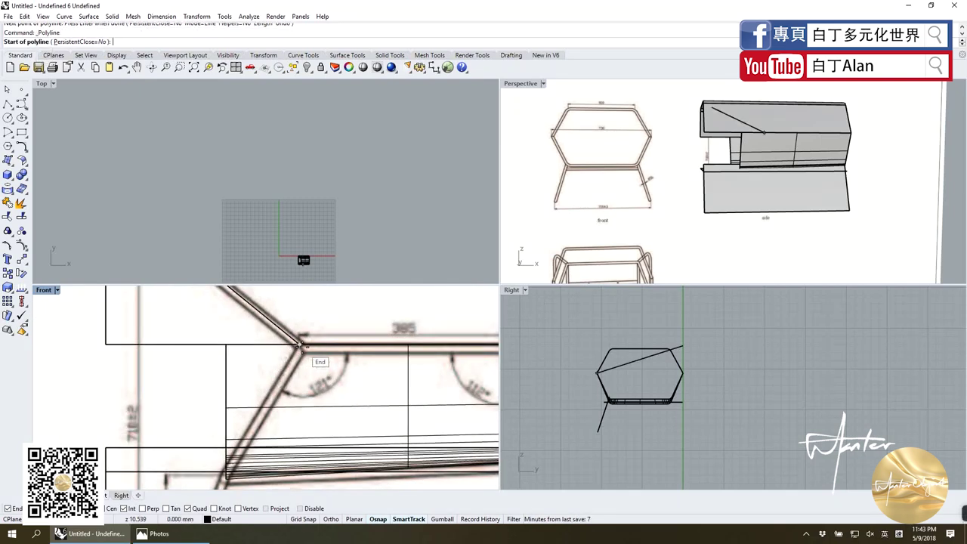
{"action": "left_click", "coordinate": [301, 346]}
{"action": "scroll", "coordinate": [255, 453], "scroll_direction": "down", "scroll_amount": 1}
{"action": "scroll", "coordinate": [256, 454], "scroll_direction": "up", "scroll_amount": 2}
{"action": "scroll", "coordinate": [260, 453], "scroll_direction": "down", "scroll_amount": 1}
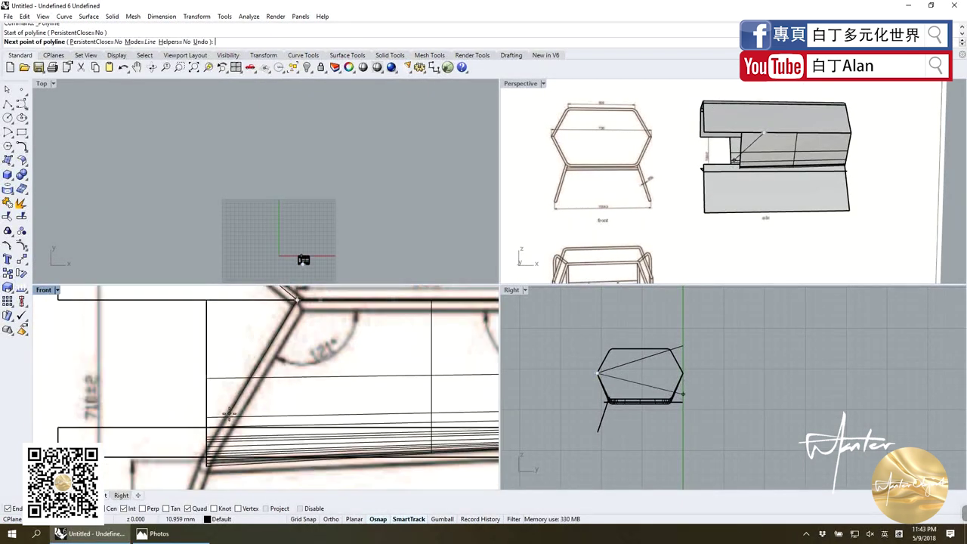
{"action": "scroll", "coordinate": [229, 412], "scroll_direction": "up", "scroll_amount": 2}
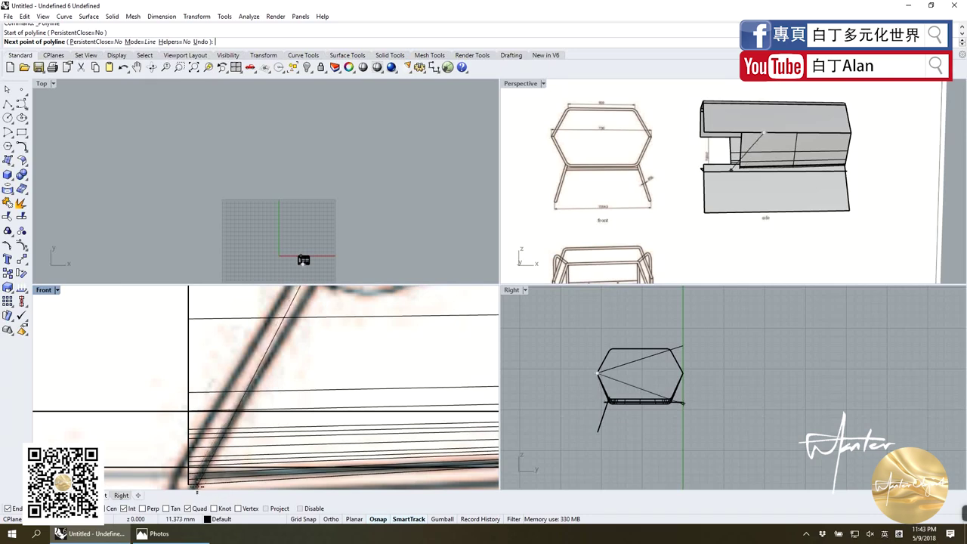
{"action": "scroll", "coordinate": [199, 478], "scroll_direction": "down", "scroll_amount": 2}
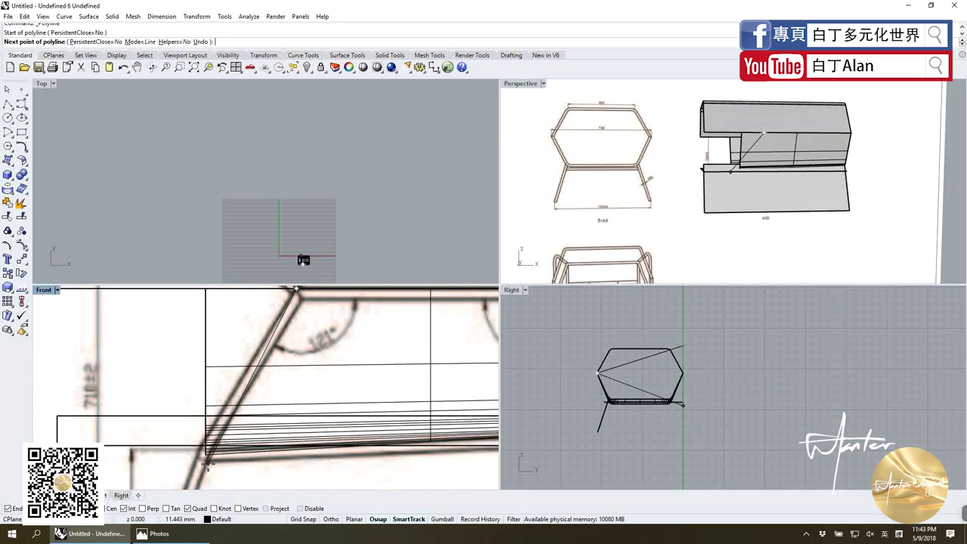
{"action": "left_click", "coordinate": [209, 459]}
{"action": "scroll", "coordinate": [227, 461], "scroll_direction": "down", "scroll_amount": 2}
{"action": "scroll", "coordinate": [408, 464], "scroll_direction": "up", "scroll_amount": 1}
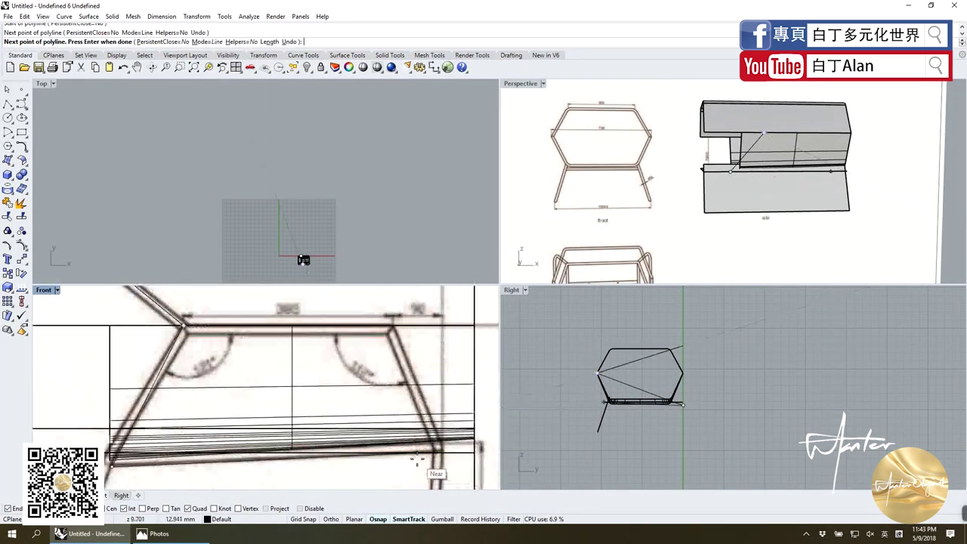
{"action": "scroll", "coordinate": [428, 468], "scroll_direction": "up", "scroll_amount": 1}
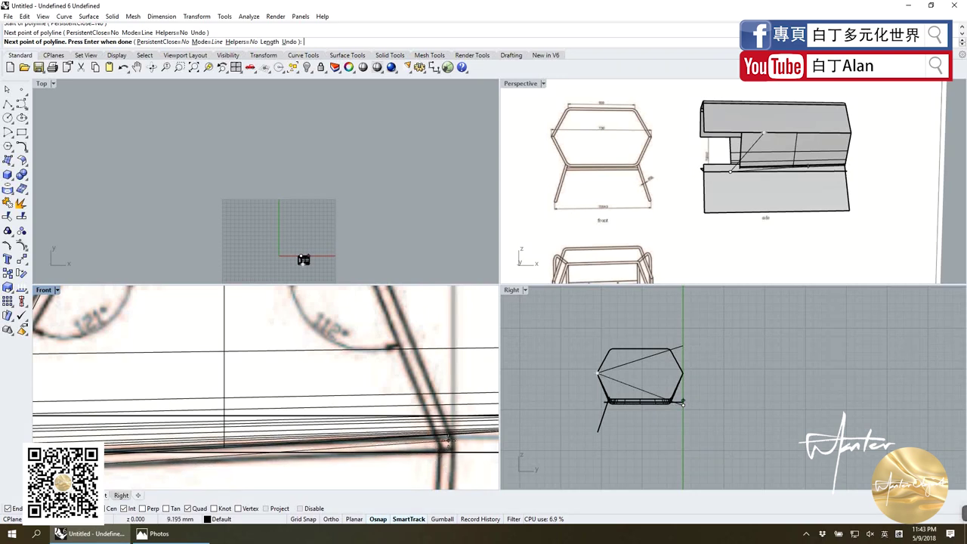
{"action": "left_click", "coordinate": [447, 438]}
{"action": "scroll", "coordinate": [448, 439], "scroll_direction": "down", "scroll_amount": 2}
{"action": "scroll", "coordinate": [427, 355], "scroll_direction": "up", "scroll_amount": 2}
{"action": "scroll", "coordinate": [426, 352], "scroll_direction": "up", "scroll_amount": 2}
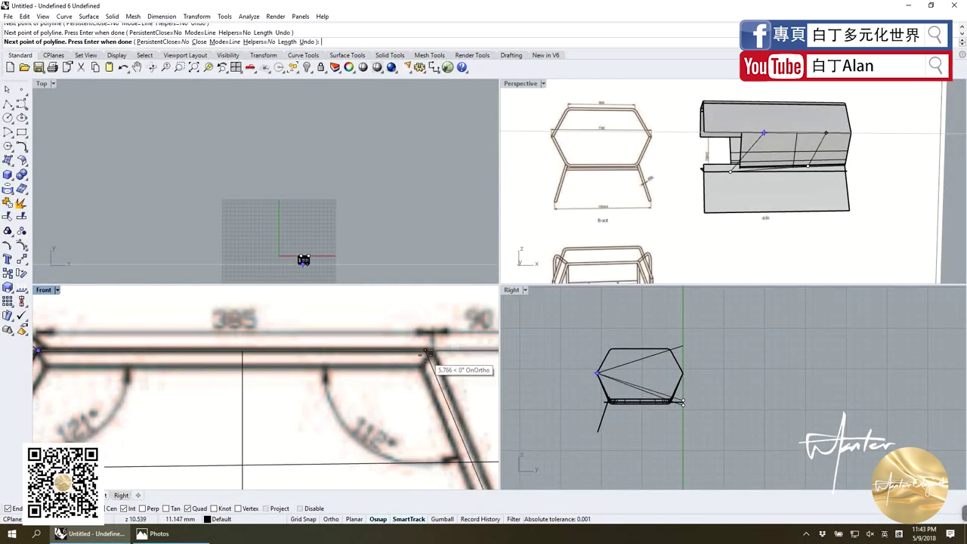
{"action": "key", "text": "Return"}
Trace the base outline polyline through the leg-base intersection, lower corners and upper-right intersection.
{"action": "scroll", "coordinate": [378, 378], "scroll_direction": "down", "scroll_amount": 2}
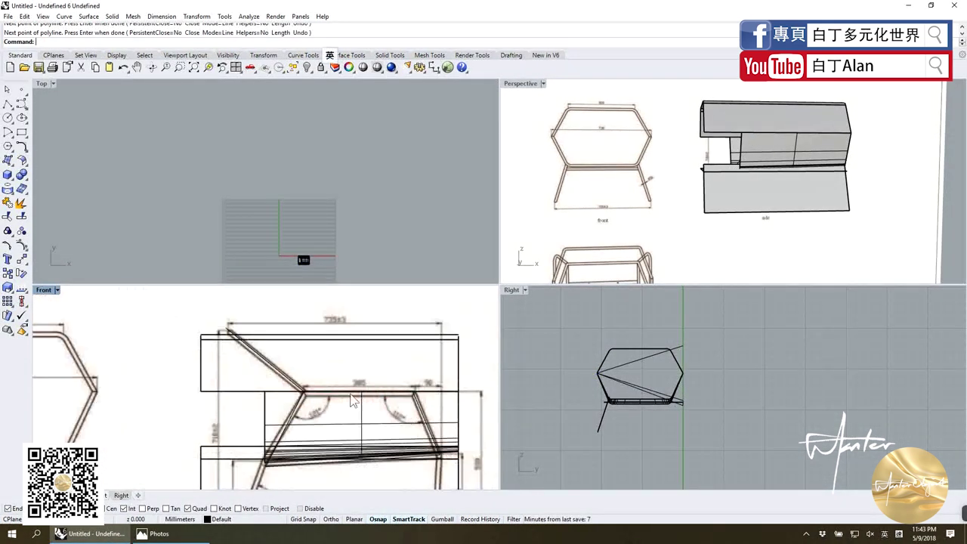
{"action": "scroll", "coordinate": [303, 393], "scroll_direction": "down", "scroll_amount": 2}
{"action": "scroll", "coordinate": [263, 408], "scroll_direction": "down", "scroll_amount": 2}
{"action": "scroll", "coordinate": [263, 407], "scroll_direction": "up", "scroll_amount": 2}
{"action": "scroll", "coordinate": [261, 389], "scroll_direction": "up", "scroll_amount": 2}
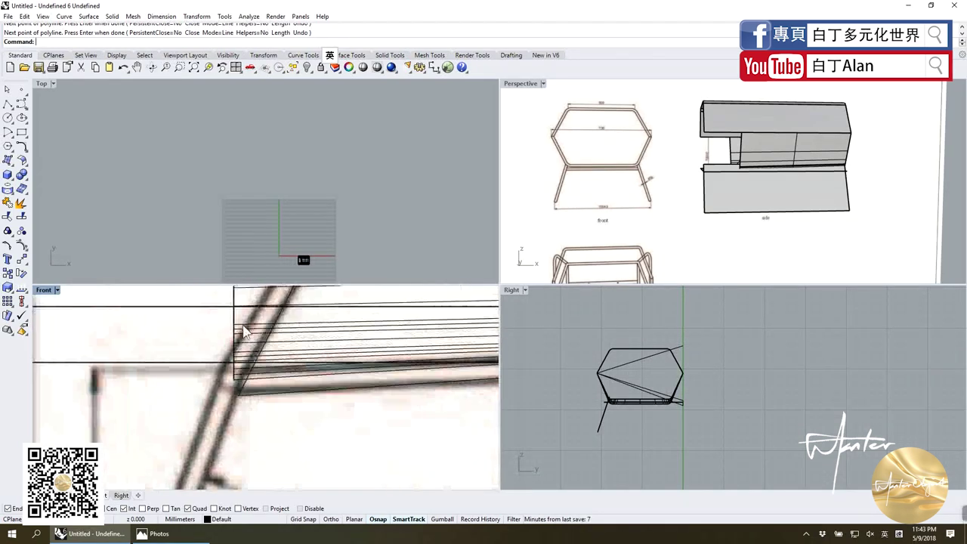
{"action": "scroll", "coordinate": [257, 370], "scroll_direction": "up", "scroll_amount": 1}
{"action": "scroll", "coordinate": [257, 362], "scroll_direction": "up", "scroll_amount": 1}
{"action": "scroll", "coordinate": [257, 363], "scroll_direction": "up", "scroll_amount": 1}
{"action": "key", "text": "Return"}
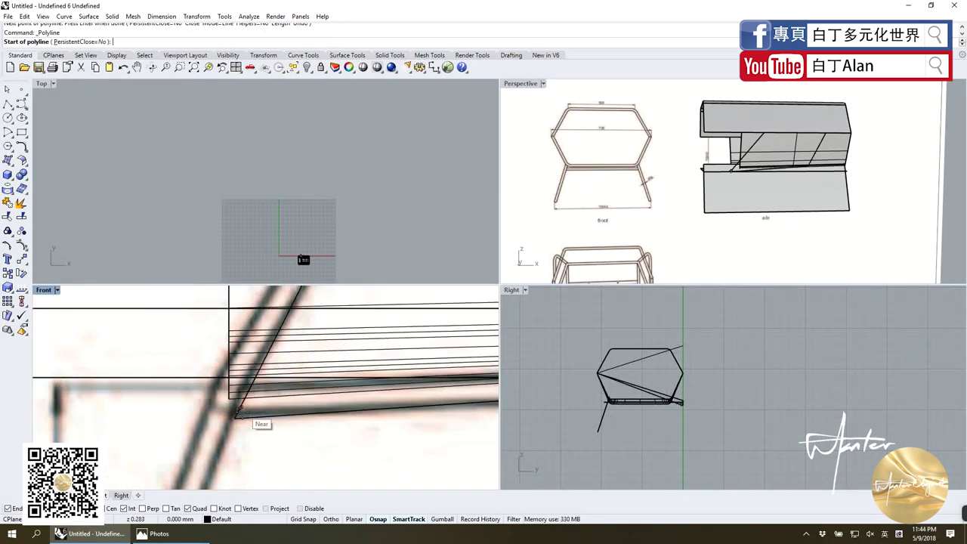
{"action": "left_click", "coordinate": [234, 415]}
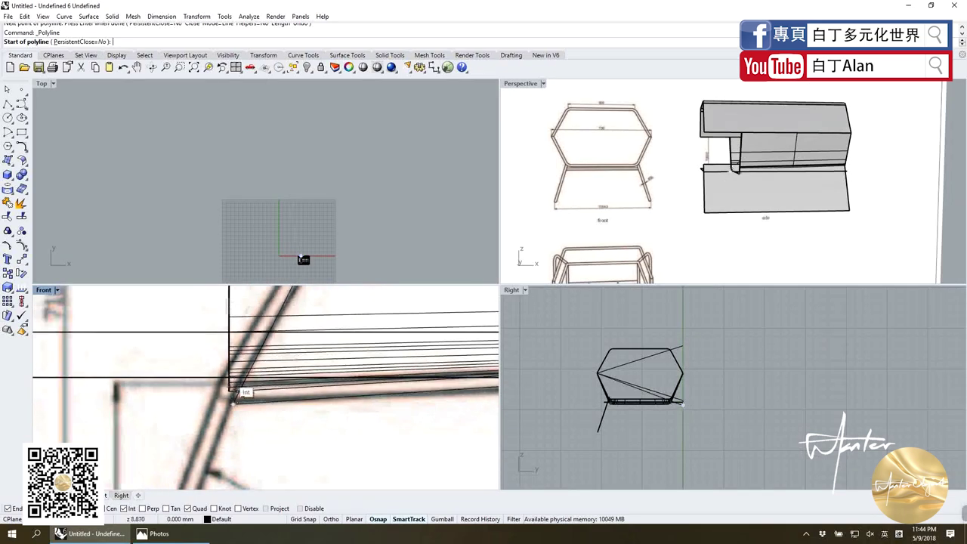
{"action": "left_click", "coordinate": [254, 370]}
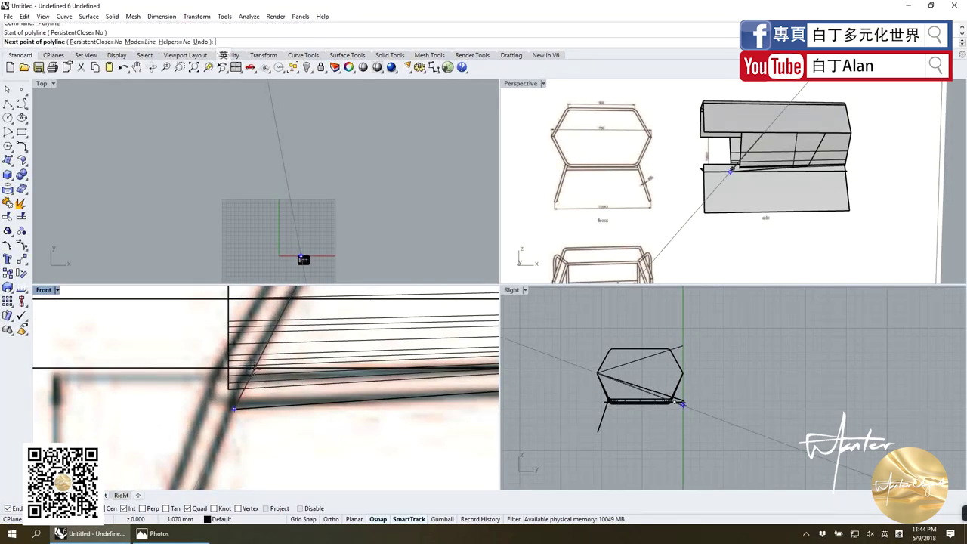
{"action": "scroll", "coordinate": [254, 370], "scroll_direction": "down", "scroll_amount": 1}
{"action": "scroll", "coordinate": [254, 370], "scroll_direction": "down", "scroll_amount": 1}
{"action": "scroll", "coordinate": [253, 371], "scroll_direction": "down", "scroll_amount": 1}
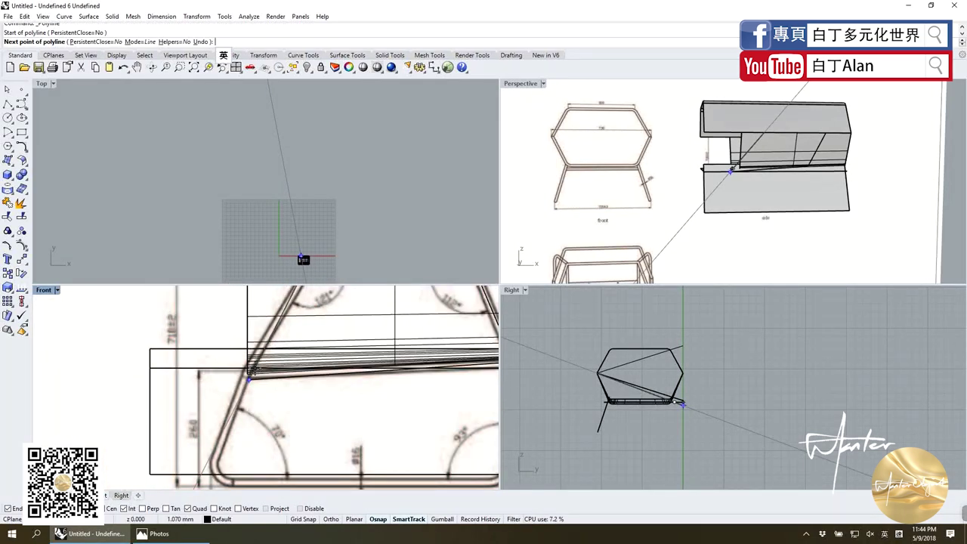
{"action": "scroll", "coordinate": [254, 370], "scroll_direction": "down", "scroll_amount": 1}
{"action": "scroll", "coordinate": [249, 377], "scroll_direction": "down", "scroll_amount": 1}
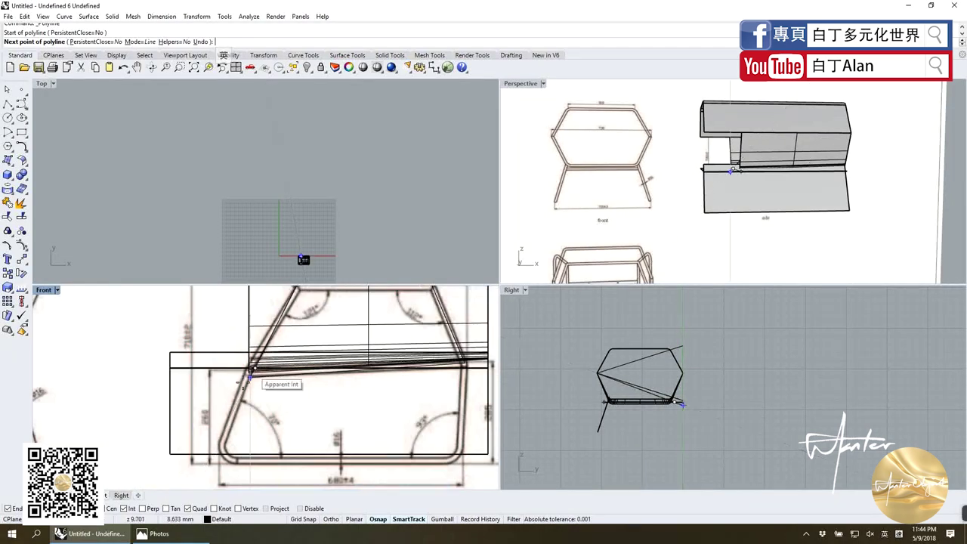
{"action": "scroll", "coordinate": [234, 423], "scroll_direction": "down", "scroll_amount": 1}
{"action": "scroll", "coordinate": [230, 433], "scroll_direction": "up", "scroll_amount": 1}
{"action": "scroll", "coordinate": [219, 450], "scroll_direction": "up", "scroll_amount": 2}
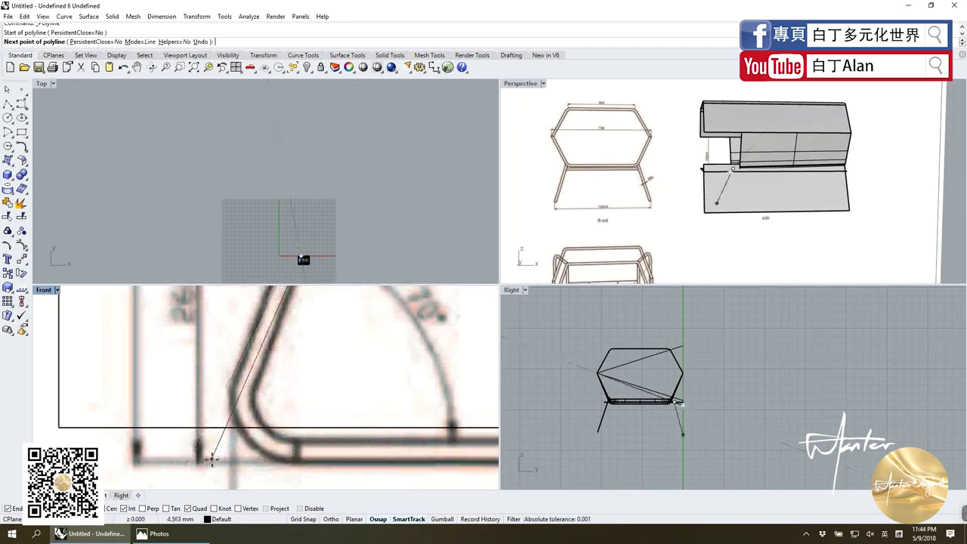
{"action": "left_click", "coordinate": [212, 455]}
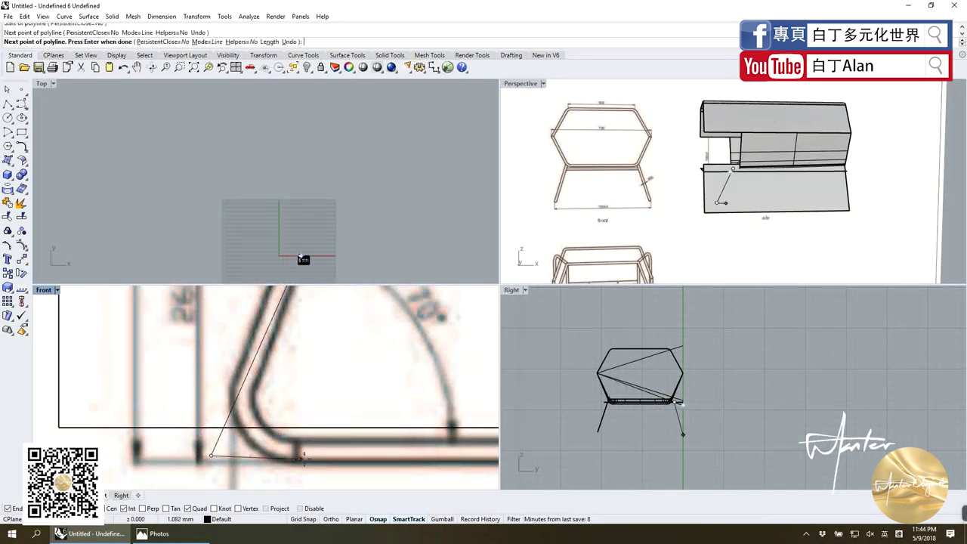
{"action": "scroll", "coordinate": [219, 453], "scroll_direction": "down", "scroll_amount": 1}
{"action": "scroll", "coordinate": [302, 452], "scroll_direction": "down", "scroll_amount": 1}
{"action": "scroll", "coordinate": [378, 449], "scroll_direction": "down", "scroll_amount": 1}
{"action": "scroll", "coordinate": [362, 451], "scroll_direction": "up", "scroll_amount": 3}
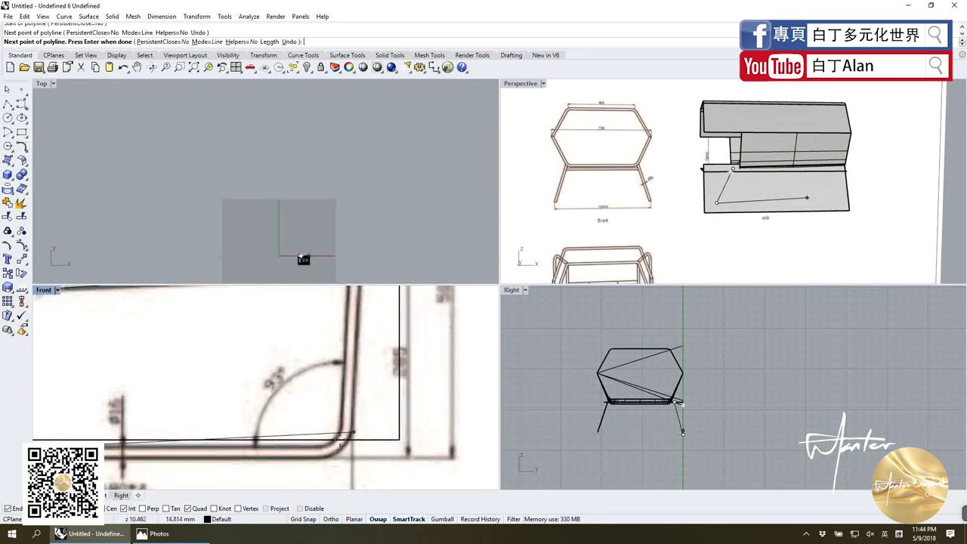
{"action": "scroll", "coordinate": [337, 456], "scroll_direction": "up", "scroll_amount": 1}
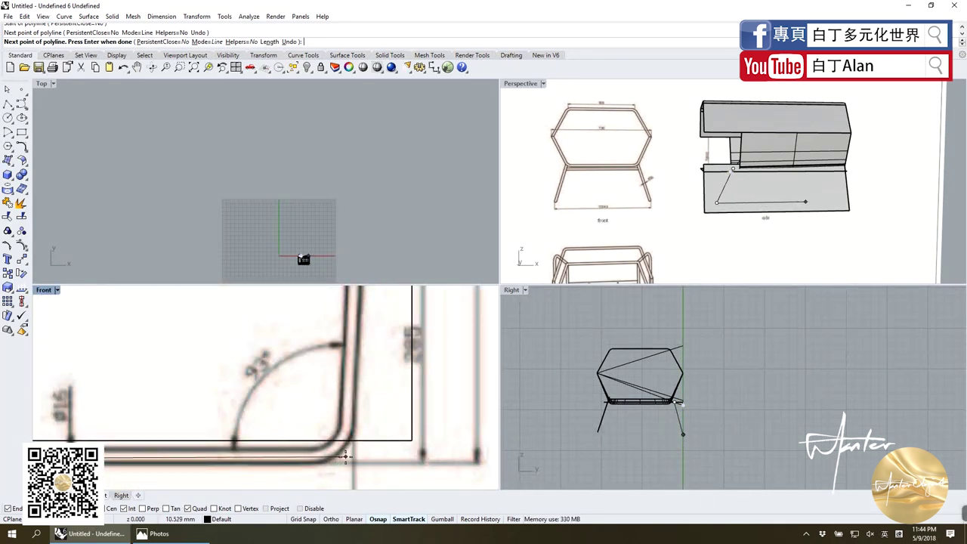
{"action": "left_click", "coordinate": [342, 456]}
{"action": "scroll", "coordinate": [343, 454], "scroll_direction": "down", "scroll_amount": 3}
{"action": "scroll", "coordinate": [342, 377], "scroll_direction": "up", "scroll_amount": 2}
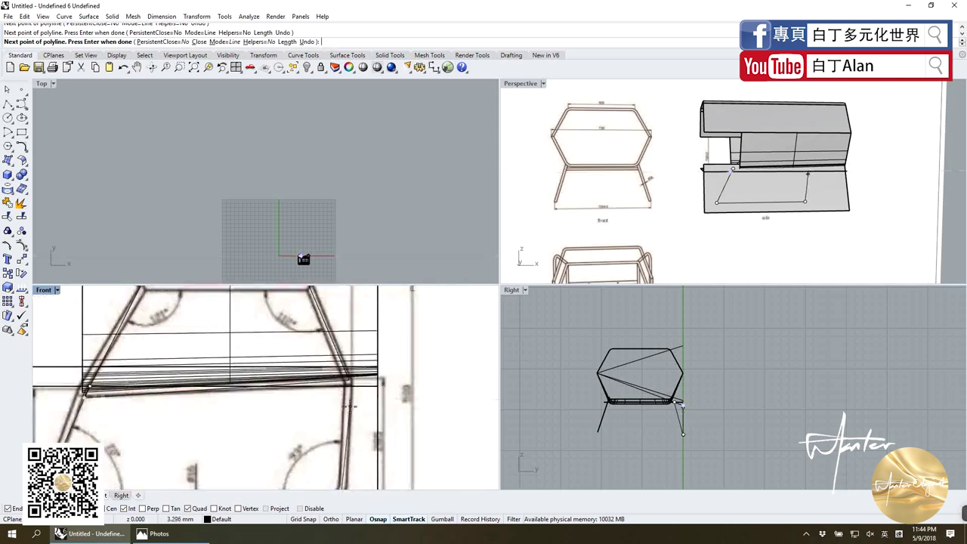
{"action": "scroll", "coordinate": [342, 350], "scroll_direction": "up", "scroll_amount": 2}
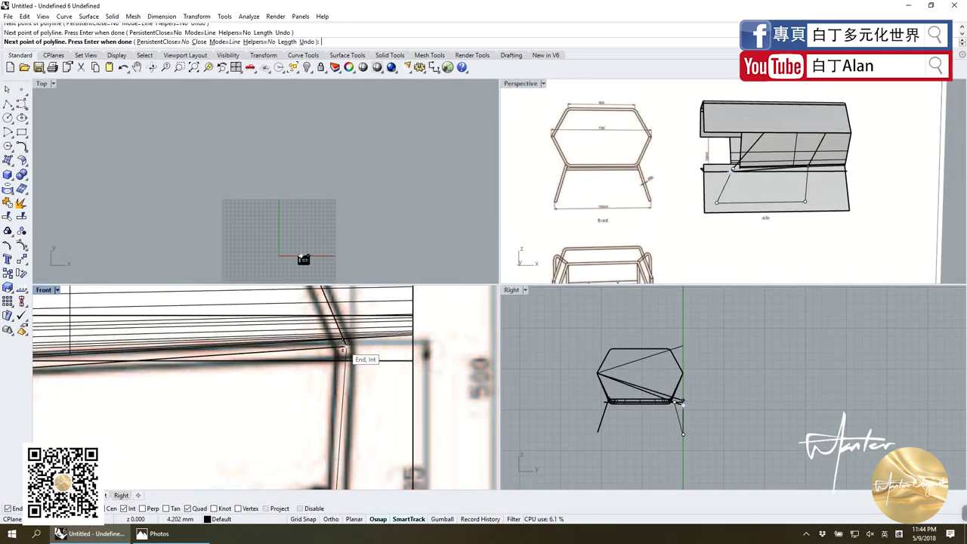
{"action": "left_click", "coordinate": [343, 350]}
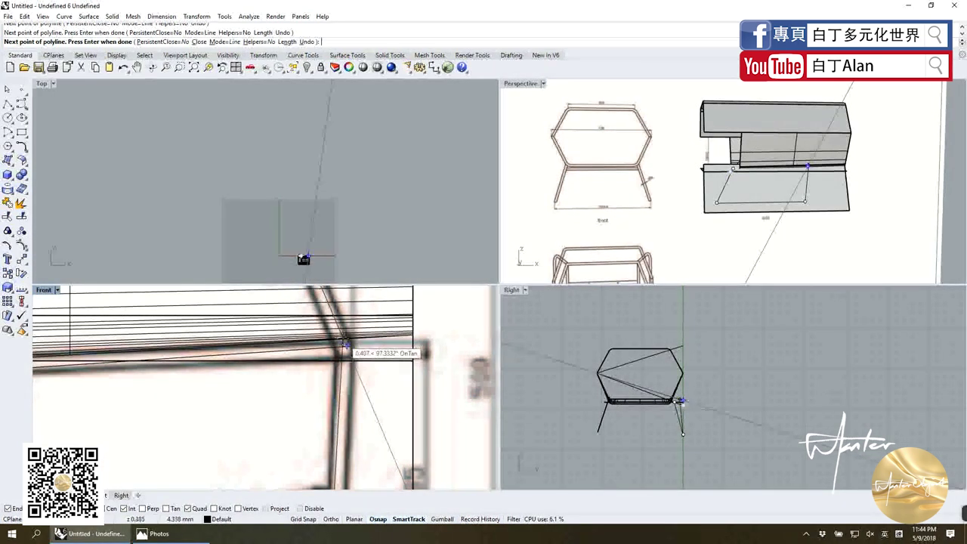
{"action": "scroll", "coordinate": [344, 344], "scroll_direction": "up", "scroll_amount": 2}
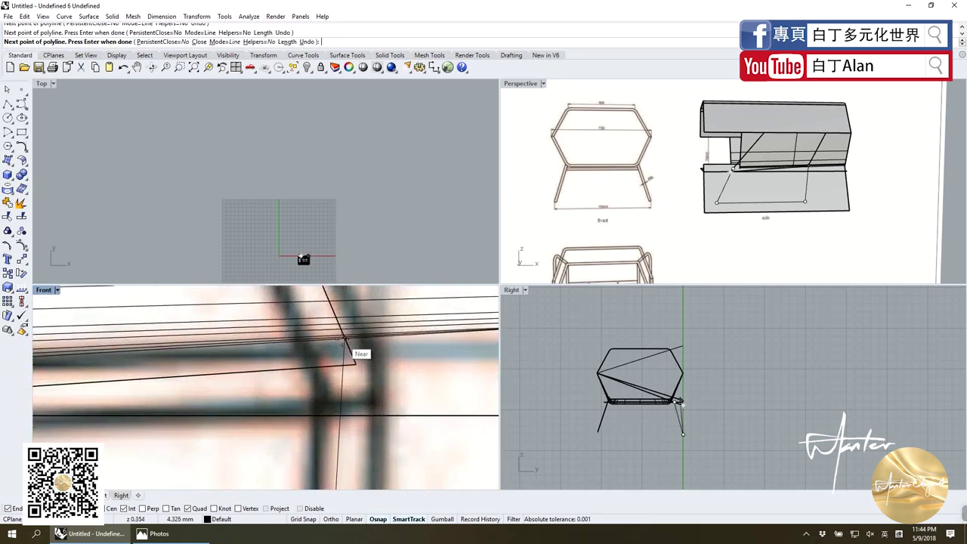
{"action": "key", "text": "Return"}
{"action": "scroll", "coordinate": [343, 346], "scroll_direction": "down", "scroll_amount": 2}
{"action": "scroll", "coordinate": [341, 370], "scroll_direction": "down", "scroll_amount": 2}
Select the traced base outline, show its control points and window-select the lower-right corner points.
{"action": "scroll", "coordinate": [339, 408], "scroll_direction": "down", "scroll_amount": 2}
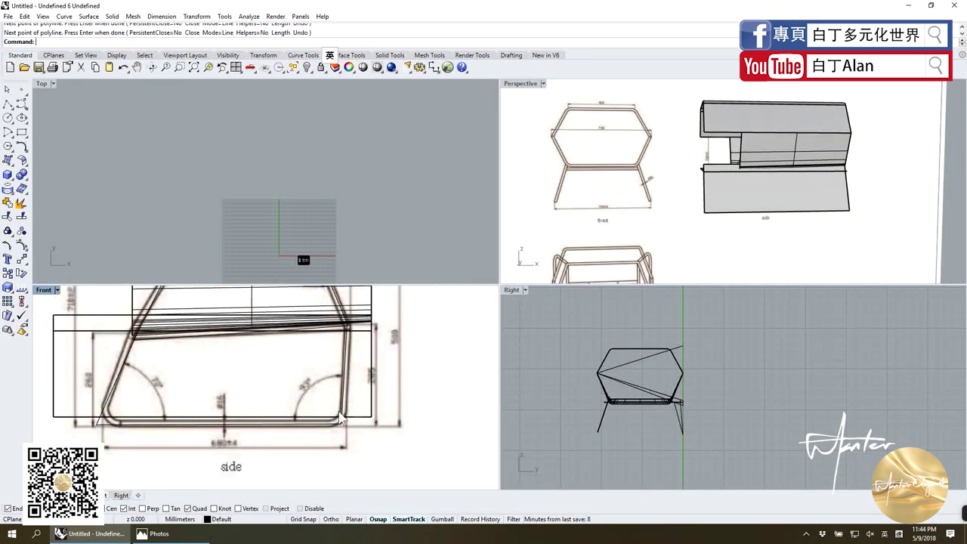
{"action": "left_click", "coordinate": [339, 416]}
{"action": "scroll", "coordinate": [342, 414], "scroll_direction": "down", "scroll_amount": 1}
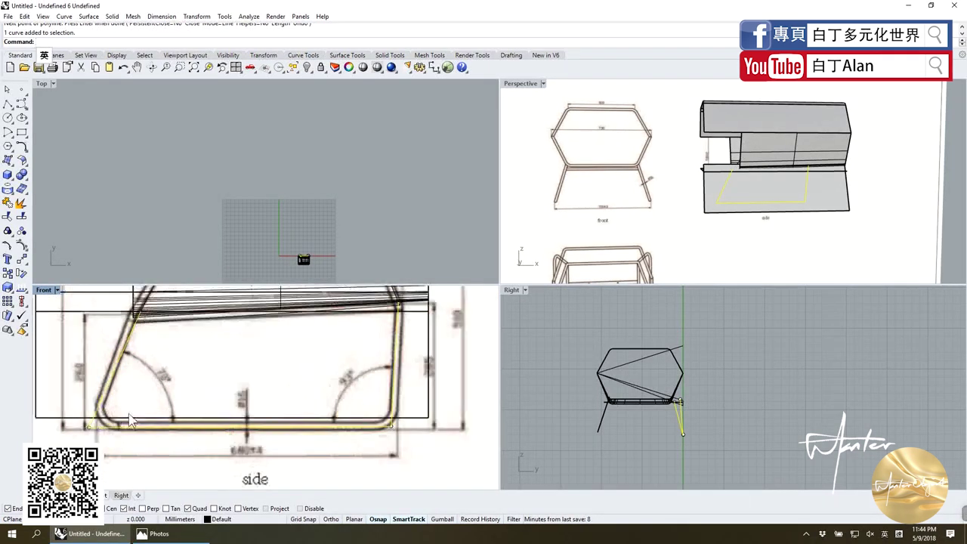
{"action": "scroll", "coordinate": [124, 423], "scroll_direction": "up", "scroll_amount": 1}
{"action": "scroll", "coordinate": [283, 406], "scroll_direction": "down", "scroll_amount": 2}
{"action": "scroll", "coordinate": [198, 412], "scroll_direction": "up", "scroll_amount": 3}
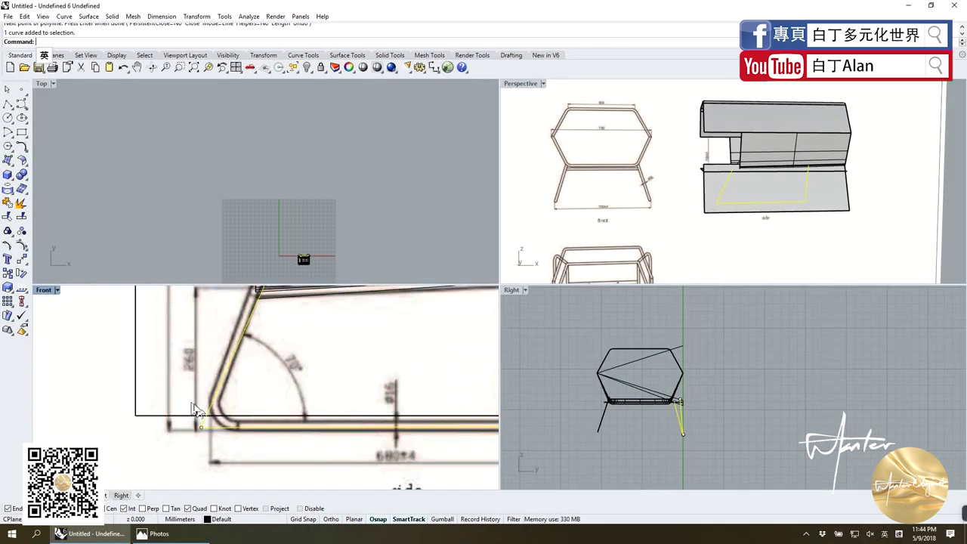
{"action": "scroll", "coordinate": [200, 430], "scroll_direction": "down", "scroll_amount": 1}
{"action": "scroll", "coordinate": [195, 428], "scroll_direction": "down", "scroll_amount": 3}
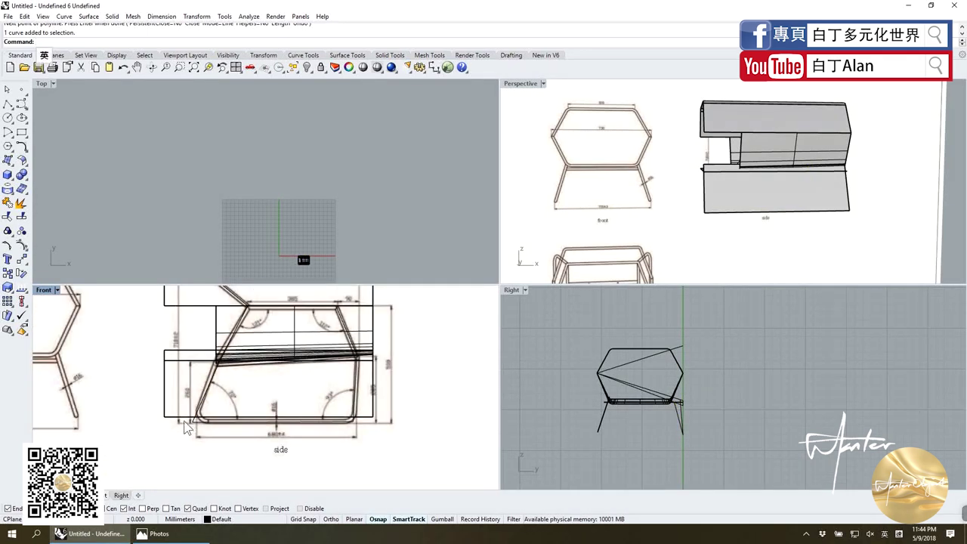
{"action": "key", "text": "F10"}
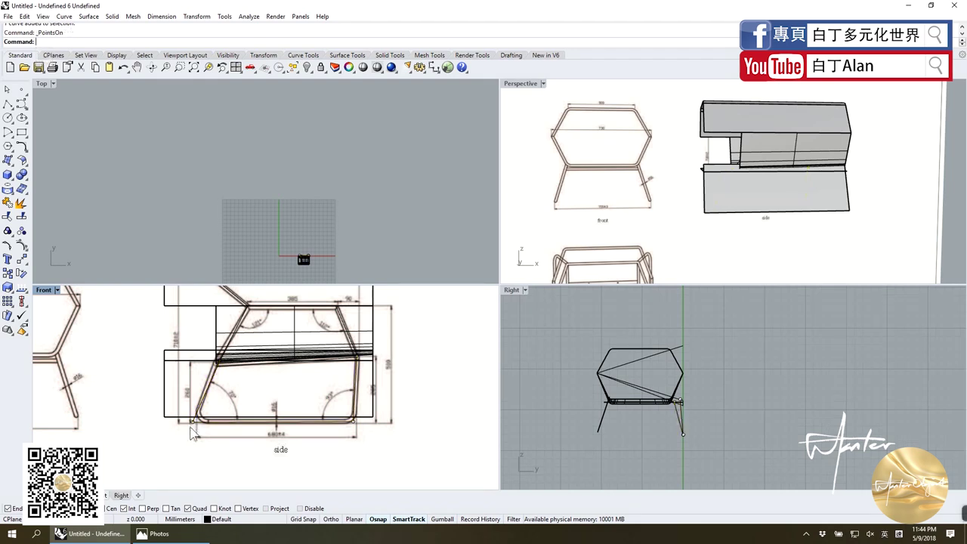
{"action": "mouse_move", "coordinate": [148, 427]}
{"action": "left_mouse_down"}
{"action": "mouse_move", "coordinate": [361, 462]}
{"action": "mouse_move", "coordinate": [408, 425]}
{"action": "left_mouse_up"}
Drag the lower-left corner point onto the drawing line and the rounded-corner point right onto the tube line.
{"action": "scroll", "coordinate": [362, 459], "scroll_direction": "up", "scroll_amount": 2}
{"action": "scroll", "coordinate": [366, 456], "scroll_direction": "up", "scroll_amount": 3}
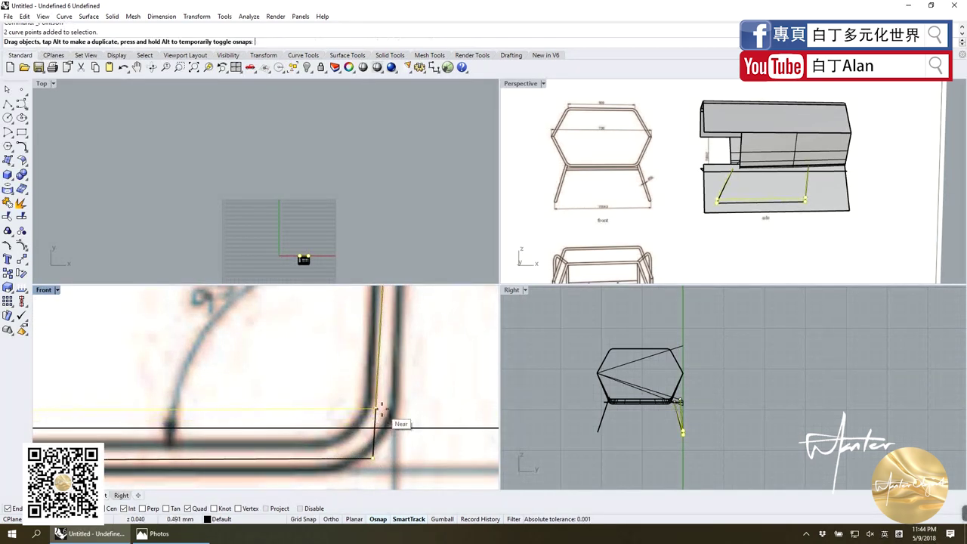
{"action": "scroll", "coordinate": [412, 412], "scroll_direction": "down", "scroll_amount": 3}
{"action": "scroll", "coordinate": [410, 411], "scroll_direction": "down", "scroll_amount": 3}
{"action": "scroll", "coordinate": [326, 412], "scroll_direction": "up", "scroll_amount": 3}
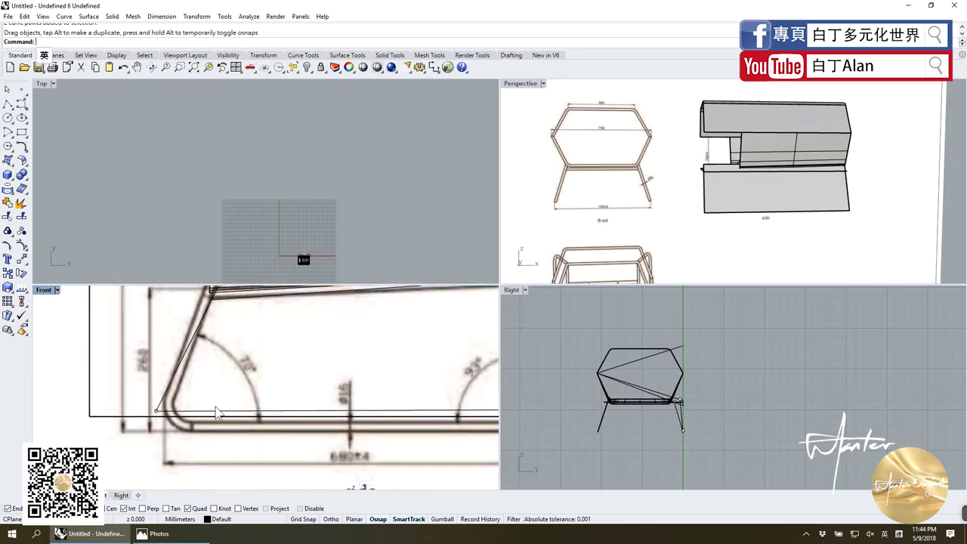
{"action": "scroll", "coordinate": [216, 410], "scroll_direction": "up", "scroll_amount": 2}
{"action": "left_click", "coordinate": [126, 416]}
{"action": "left_click_drag", "start_coordinate": [129, 417], "coordinate": [130, 427]}
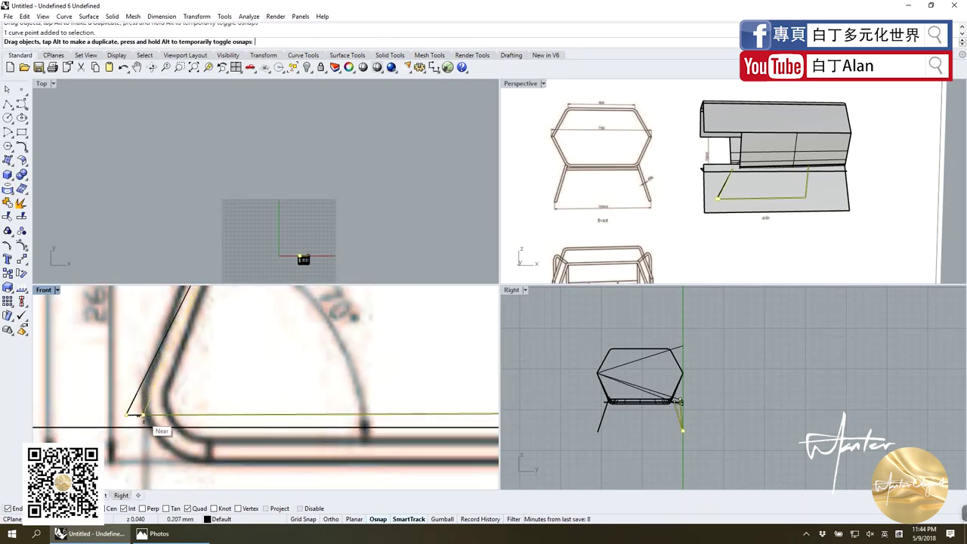
{"action": "scroll", "coordinate": [136, 416], "scroll_direction": "down", "scroll_amount": 3}
{"action": "scroll", "coordinate": [144, 407], "scroll_direction": "up", "scroll_amount": 3}
{"action": "scroll", "coordinate": [148, 404], "scroll_direction": "down", "scroll_amount": 2}
{"action": "scroll", "coordinate": [294, 416], "scroll_direction": "up", "scroll_amount": 2}
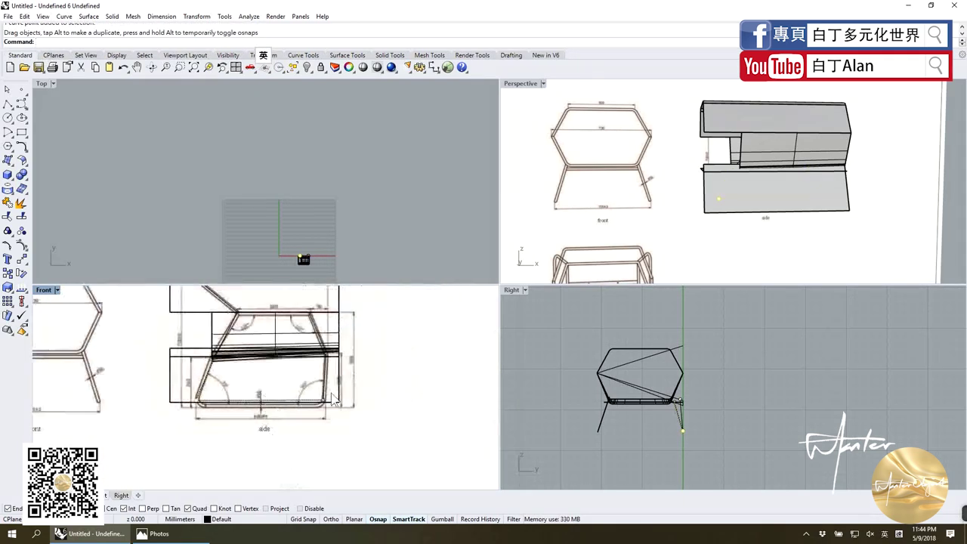
{"action": "scroll", "coordinate": [295, 416], "scroll_direction": "up", "scroll_amount": 3}
{"action": "scroll", "coordinate": [293, 416], "scroll_direction": "up", "scroll_amount": 2}
{"action": "left_click", "coordinate": [293, 417]}
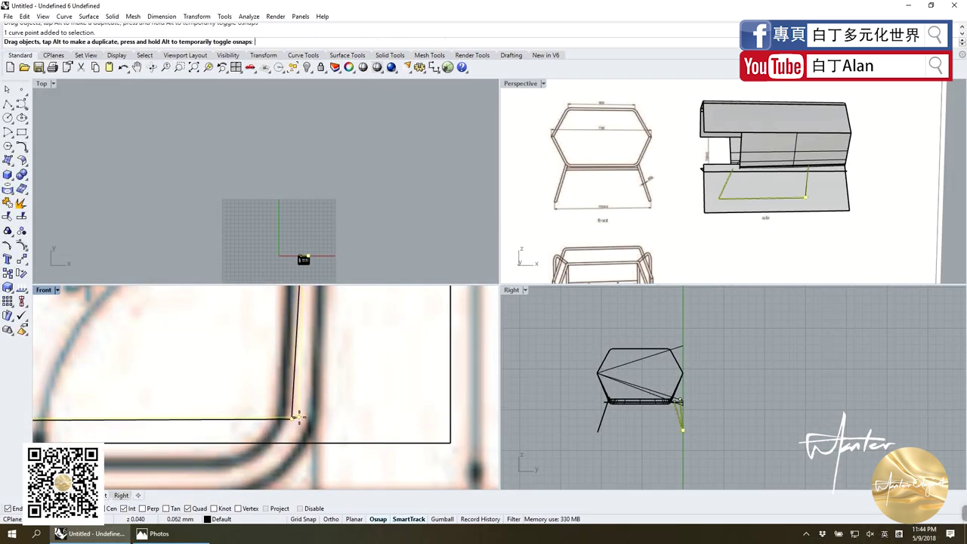
{"action": "left_click_drag", "start_coordinate": [293, 417], "coordinate": [301, 417]}
{"action": "double_click", "coordinate": [43, 291]}
Fillet the lower-left and lower-right corners of the frame curve with a 0.5 radius.
{"action": "scroll", "coordinate": [419, 362], "scroll_direction": "down", "scroll_amount": 4}
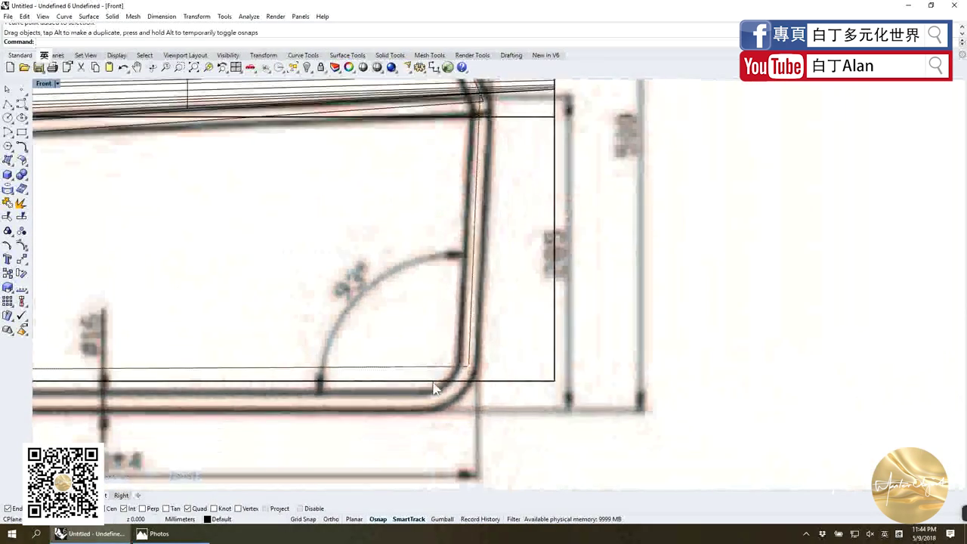
{"action": "scroll", "coordinate": [431, 388], "scroll_direction": "down", "scroll_amount": 3}
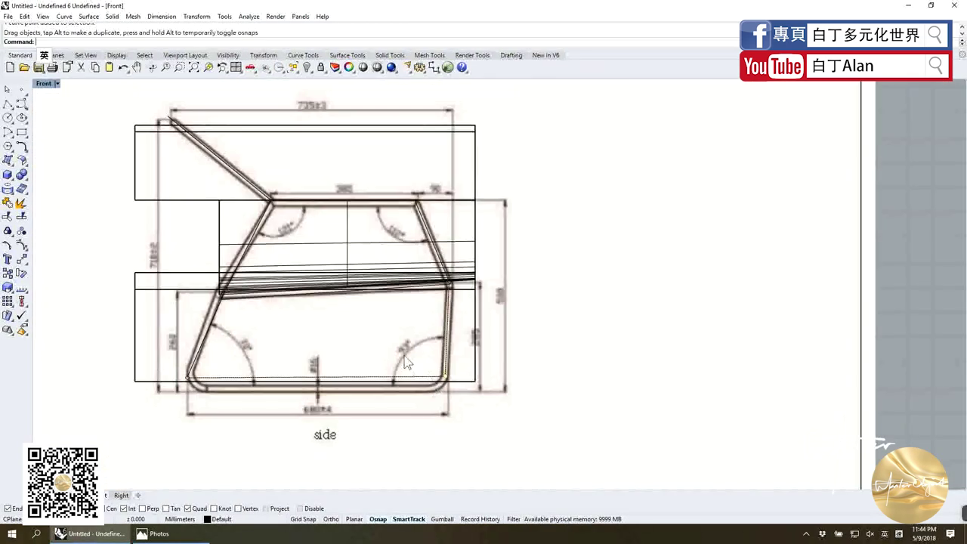
{"action": "left_click", "coordinate": [23, 148]}
{"action": "scroll", "coordinate": [212, 368], "scroll_direction": "up", "scroll_amount": 2}
{"action": "left_click", "coordinate": [191, 369]}
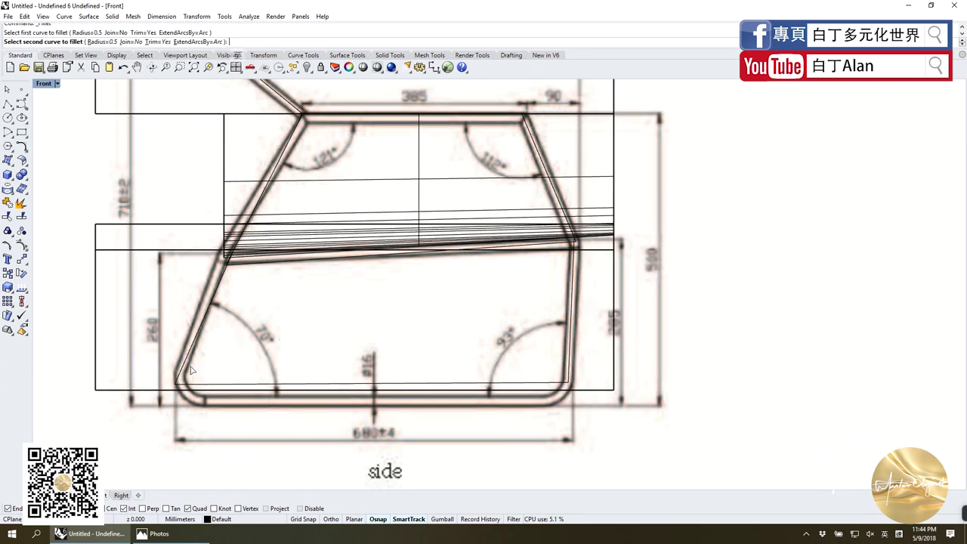
{"action": "left_click", "coordinate": [212, 384]}
{"action": "key", "text": "Return"}
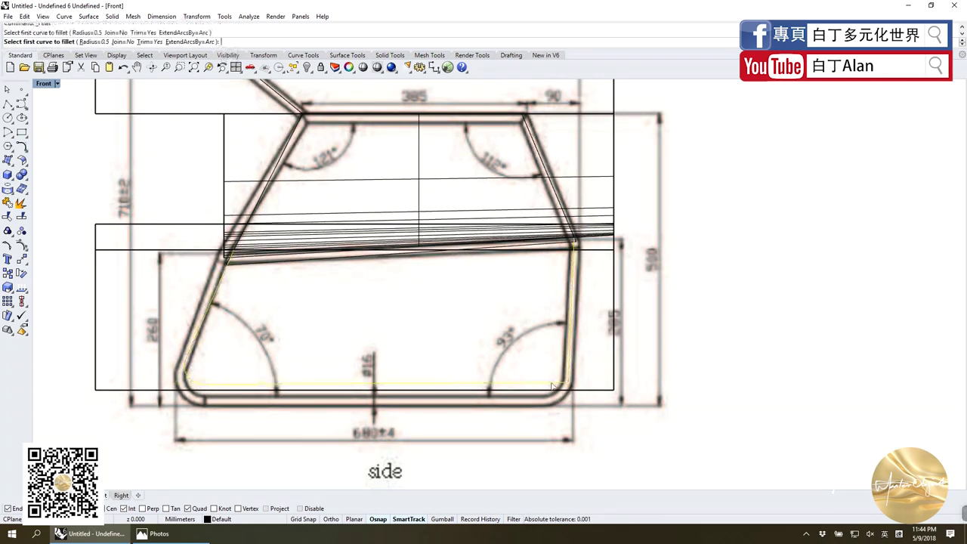
{"action": "left_click", "coordinate": [551, 385]}
{"action": "left_click", "coordinate": [568, 375]}
{"action": "scroll", "coordinate": [570, 372], "scroll_direction": "down", "scroll_amount": 3}
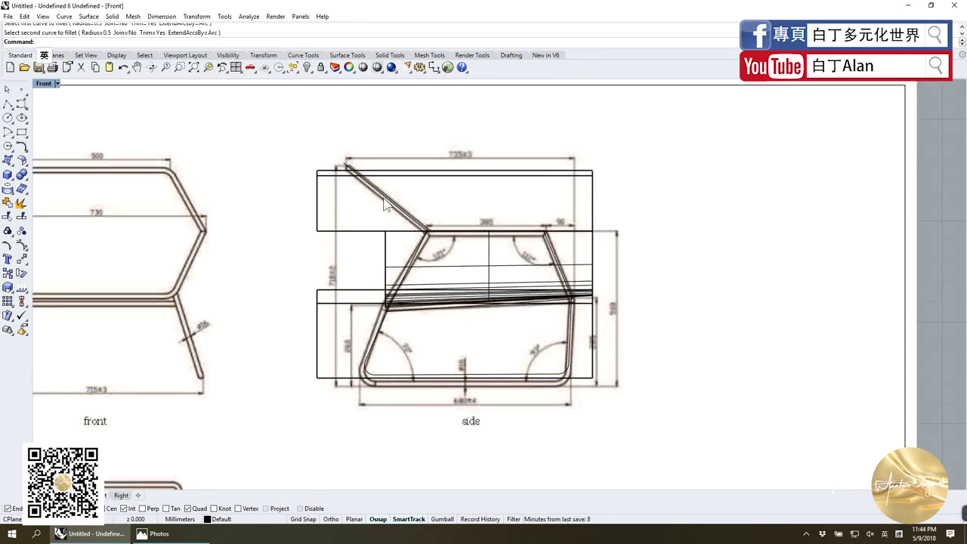
{"action": "double_click", "coordinate": [47, 84]}
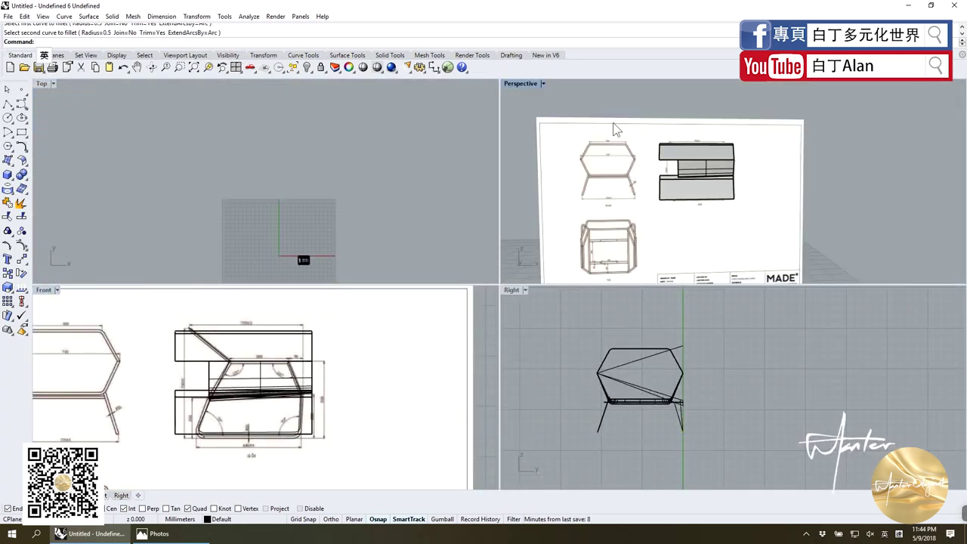
Hide the reference picture plane and orbit the maximized Perspective view to inspect the chair frame.
{"action": "left_click", "coordinate": [551, 128]}
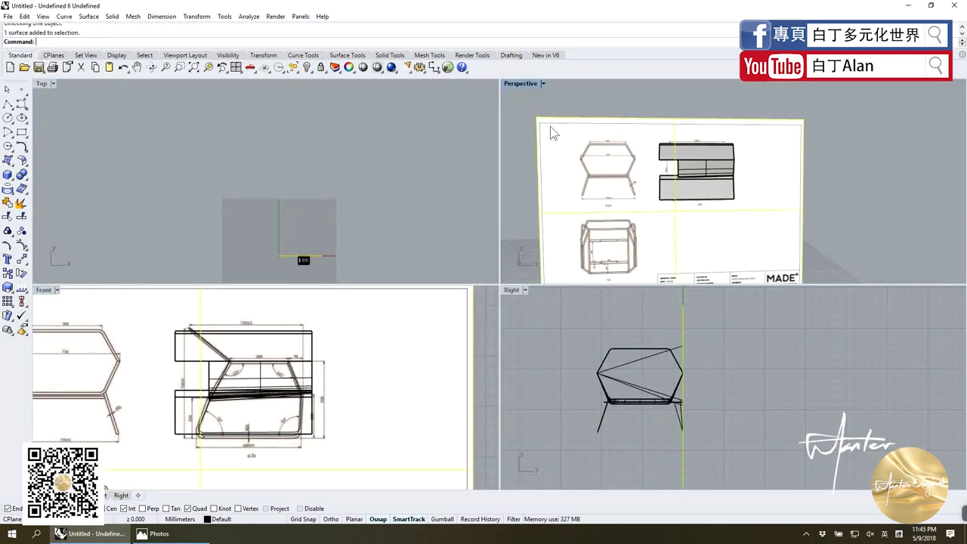
{"action": "left_click", "coordinate": [306, 67]}
{"action": "double_click", "coordinate": [519, 83]}
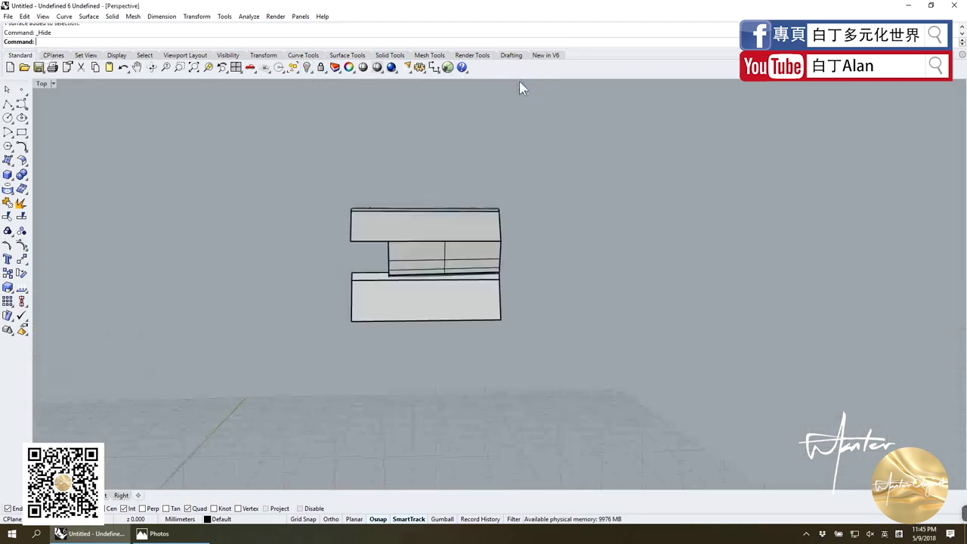
{"action": "right_click_drag", "start_coordinate": [423, 227], "coordinate": [469, 239]}
{"action": "scroll", "coordinate": [469, 239], "scroll_direction": "up", "scroll_amount": 3}
{"action": "scroll", "coordinate": [469, 239], "scroll_direction": "down", "scroll_amount": 5}
{"action": "right_click_drag", "start_coordinate": [403, 252], "coordinate": [558, 255]}
{"action": "left_click", "coordinate": [525, 269]}
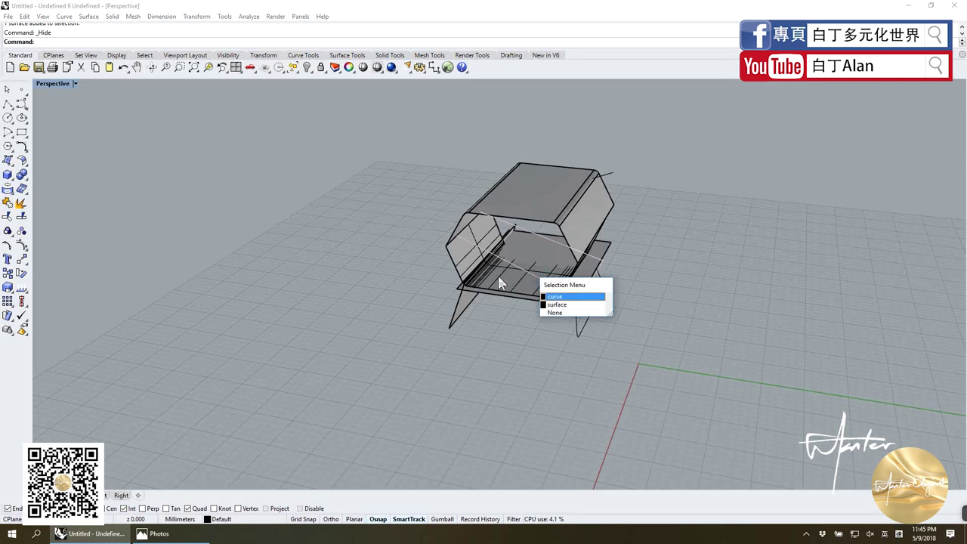
{"action": "double_click", "coordinate": [56, 85]}
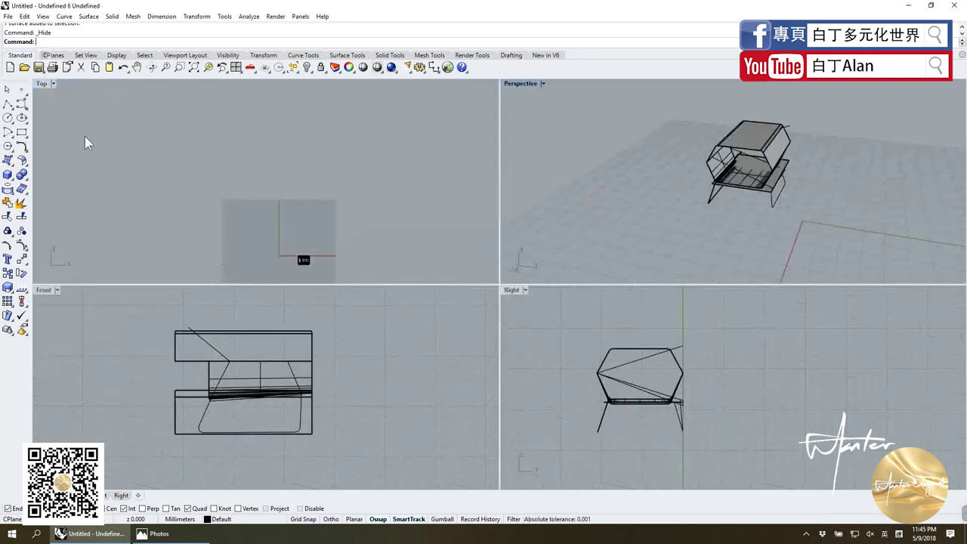
{"action": "scroll", "coordinate": [225, 367], "scroll_direction": "up", "scroll_amount": 3}
Move the two leg curves, including the slanted leg line, away from the chair.
{"action": "left_click", "coordinate": [230, 374]}
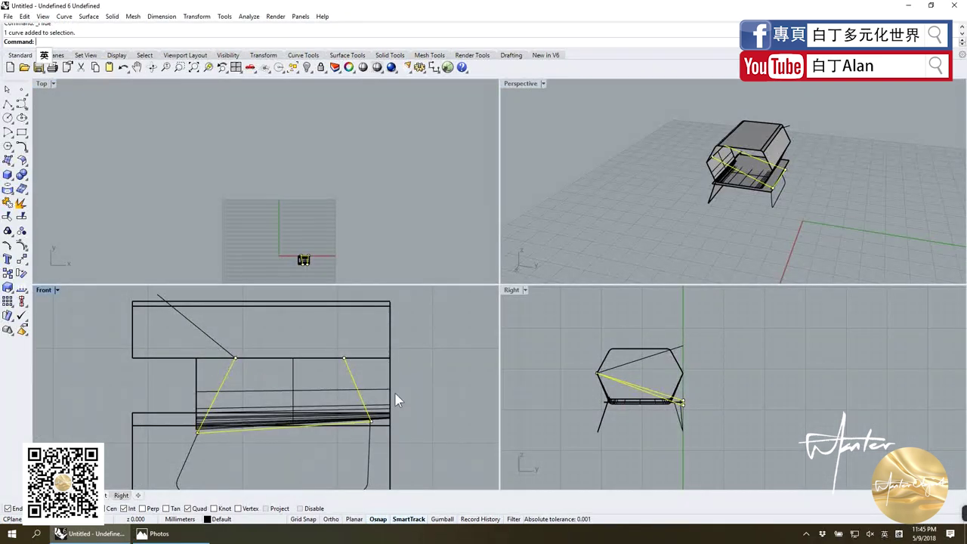
{"action": "left_click", "coordinate": [614, 368]}
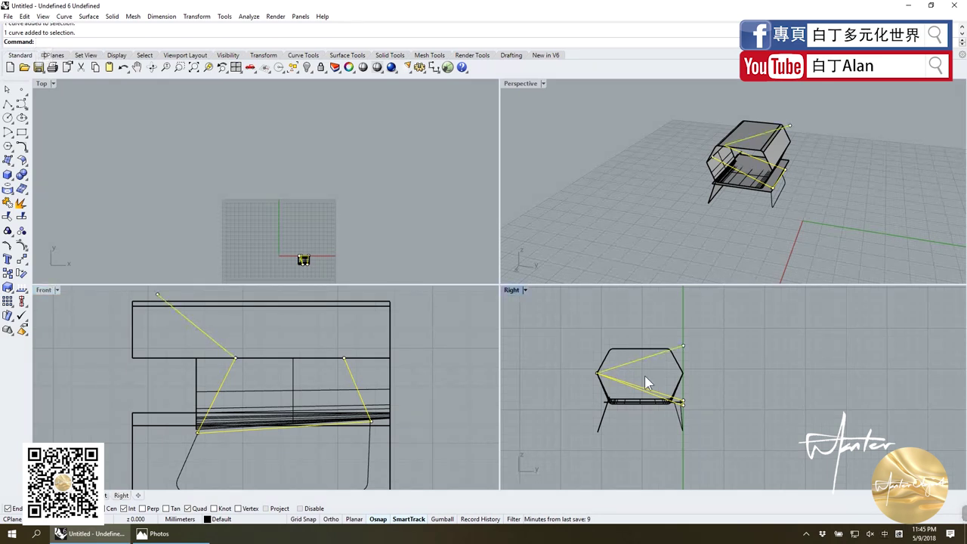
{"action": "scroll", "coordinate": [686, 411], "scroll_direction": "up", "scroll_amount": 3}
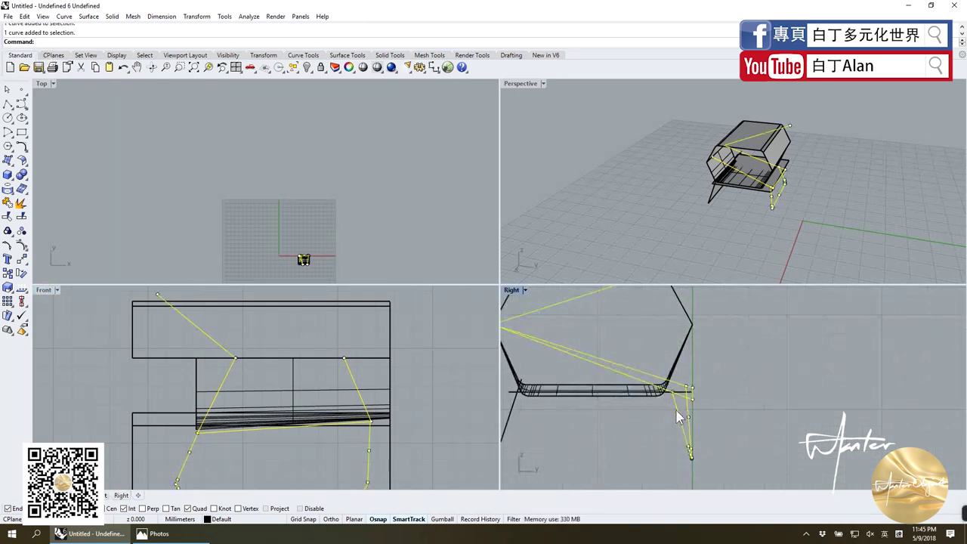
{"action": "scroll", "coordinate": [686, 411], "scroll_direction": "up", "scroll_amount": 2}
{"action": "scroll", "coordinate": [697, 368], "scroll_direction": "down", "scroll_amount": 1}
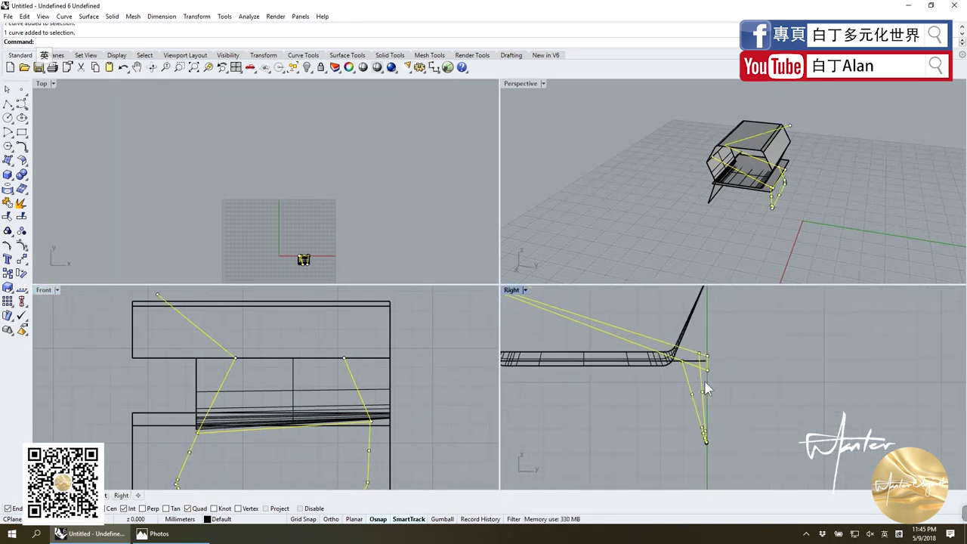
{"action": "left_click_drag", "start_coordinate": [696, 368], "coordinate": [659, 391]}
{"action": "scroll", "coordinate": [659, 391], "scroll_direction": "down", "scroll_amount": 3}
{"action": "key", "text": "Escape"}
Edit the moved leg curves' control points so they stand vertically, adjusting the slanted leg too.
{"action": "scroll", "coordinate": [648, 391], "scroll_direction": "up", "scroll_amount": 2}
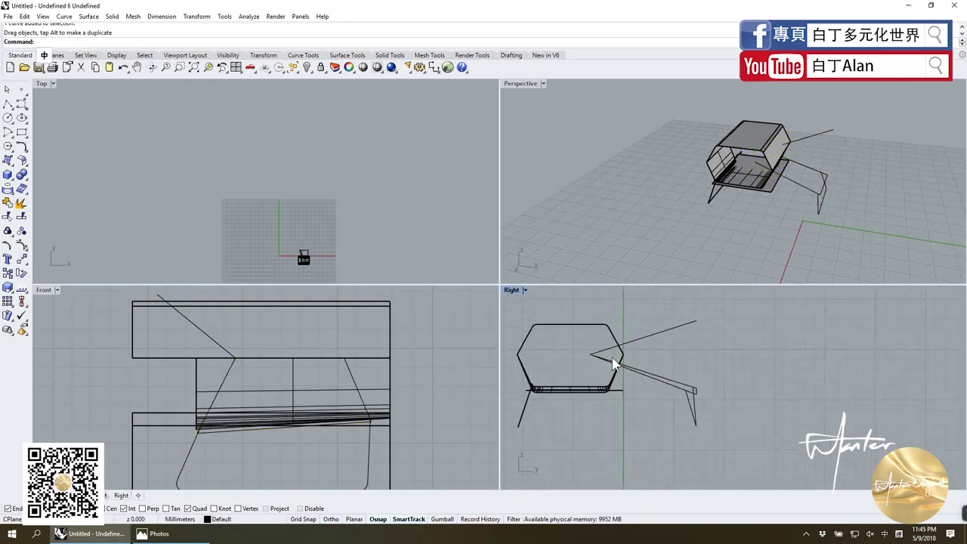
{"action": "left_click_drag", "start_coordinate": [602, 365], "coordinate": [580, 347]}
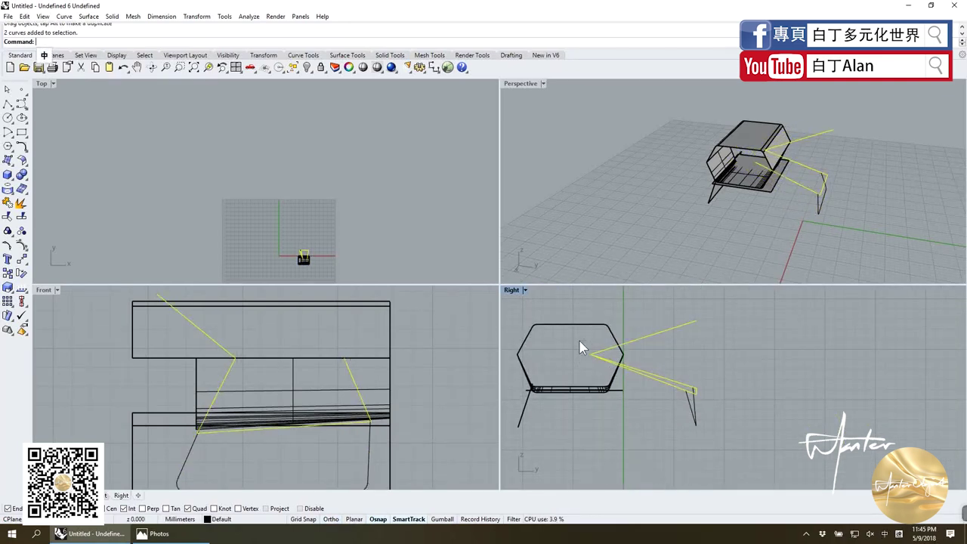
{"action": "key", "text": "F10"}
{"action": "left_click", "coordinate": [590, 356]}
{"action": "mouse_move", "coordinate": [590, 356]}
{"action": "left_mouse_down"}
{"action": "mouse_move", "coordinate": [701, 322]}
{"action": "mouse_move", "coordinate": [698, 353]}
{"action": "left_mouse_up"}
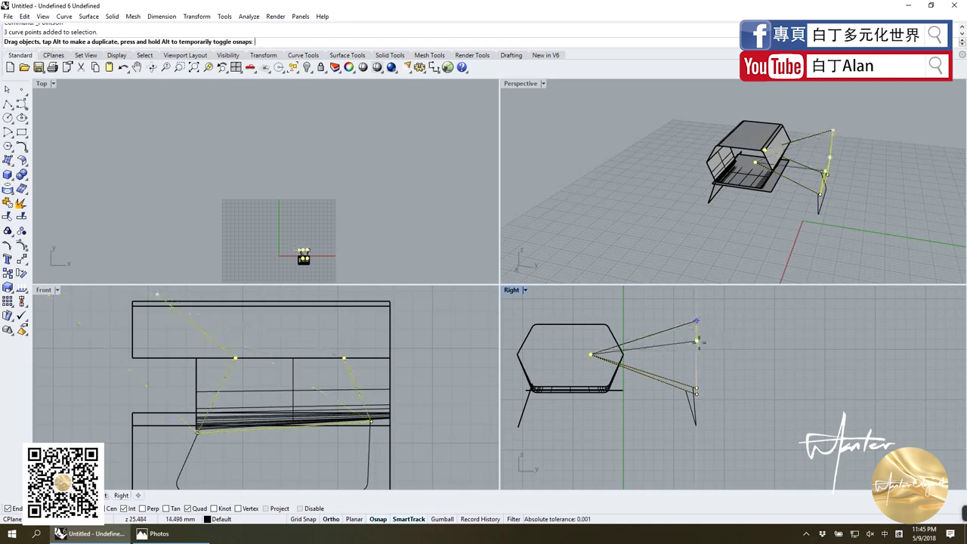
{"action": "scroll", "coordinate": [703, 410], "scroll_direction": "up", "scroll_amount": 2}
{"action": "left_click", "coordinate": [688, 409]}
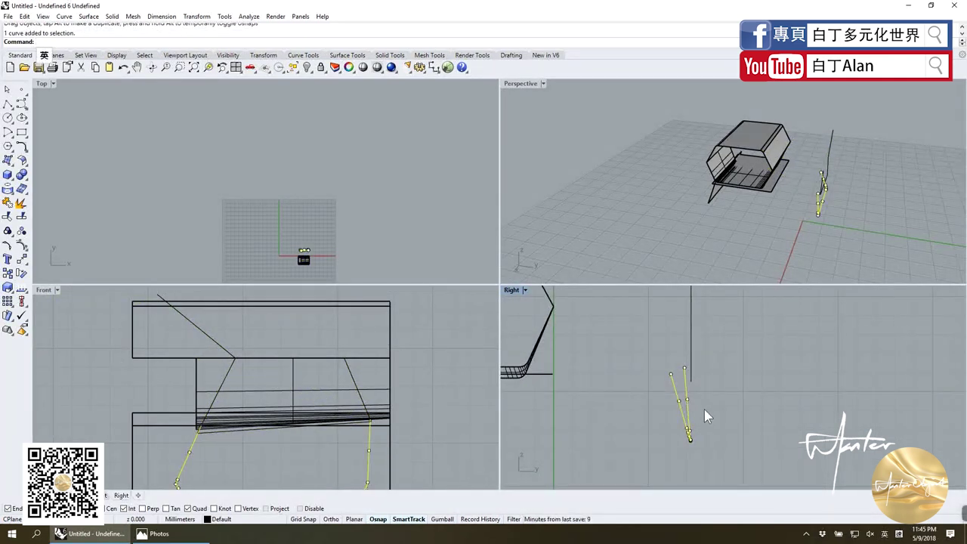
{"action": "left_click", "coordinate": [704, 409]}
{"action": "scroll", "coordinate": [691, 414], "scroll_direction": "up", "scroll_amount": 3}
{"action": "left_click_drag", "start_coordinate": [671, 397], "coordinate": [688, 436]}
{"action": "scroll", "coordinate": [688, 437], "scroll_direction": "down", "scroll_amount": 2}
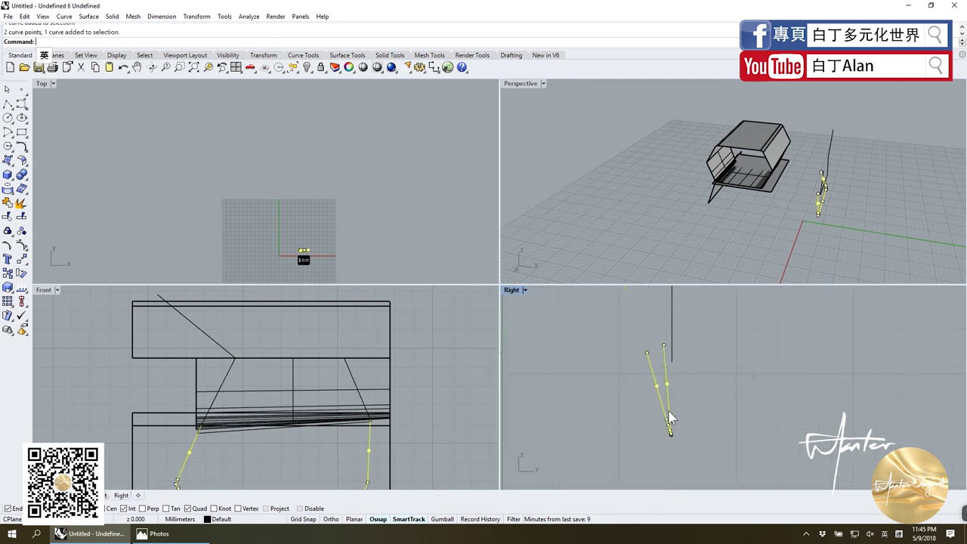
Project the base frame curve onto the chair's flat side surface.
{"action": "left_click", "coordinate": [683, 318]}
{"action": "mouse_move", "coordinate": [755, 227]}
{"action": "right_mouse_down"}
{"action": "mouse_move", "coordinate": [739, 193]}
{"action": "mouse_move", "coordinate": [811, 217]}
{"action": "right_mouse_up"}
{"action": "scroll", "coordinate": [661, 404], "scroll_direction": "down", "scroll_amount": 3}
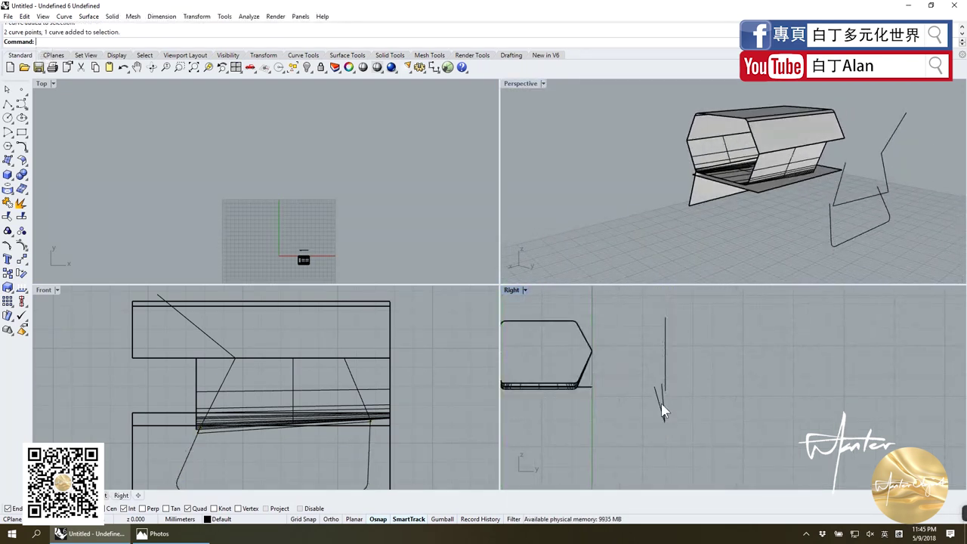
{"action": "left_click", "coordinate": [661, 404]}
{"action": "scroll", "coordinate": [292, 432], "scroll_direction": "down", "scroll_amount": 3}
{"action": "scroll", "coordinate": [239, 442], "scroll_direction": "up", "scroll_amount": 2}
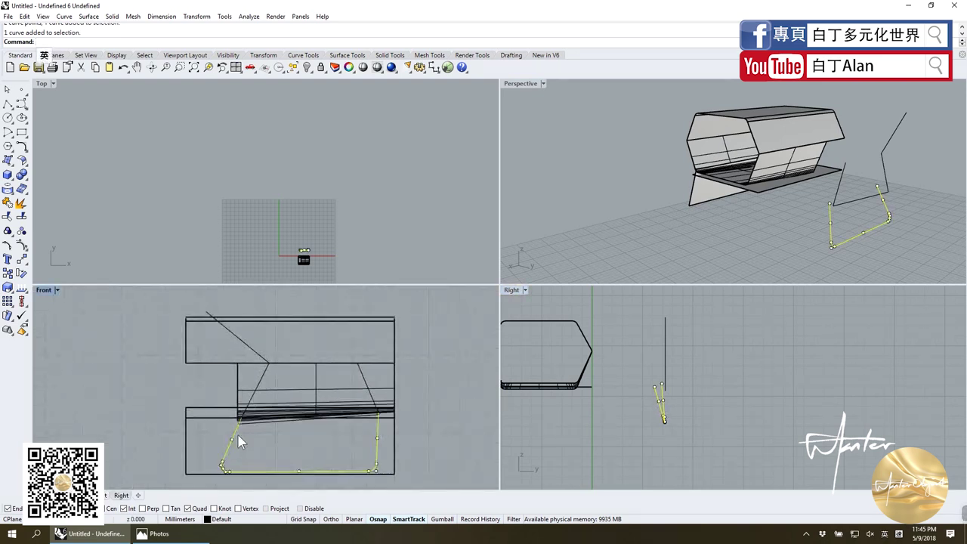
{"action": "left_click", "coordinate": [9, 201]}
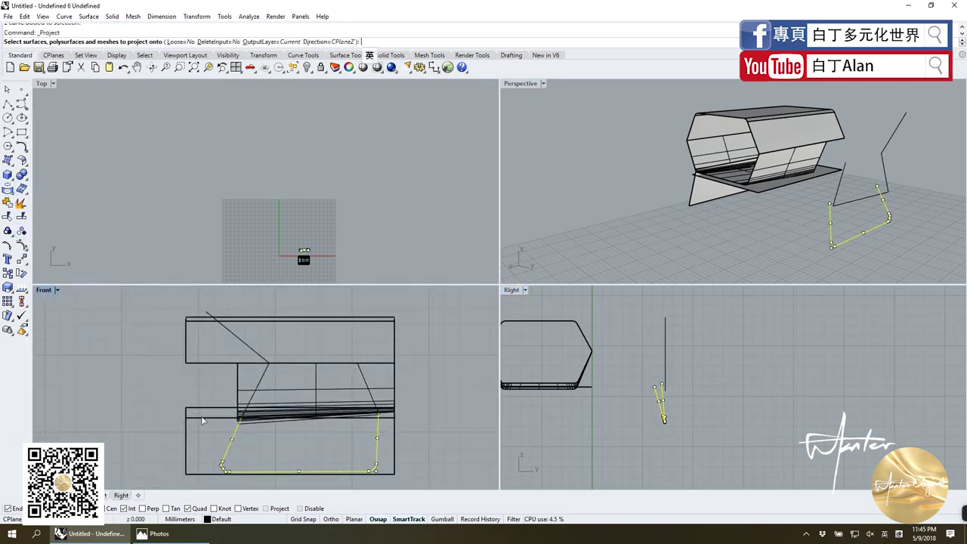
{"action": "left_click", "coordinate": [202, 420]}
{"action": "key", "text": "Return"}
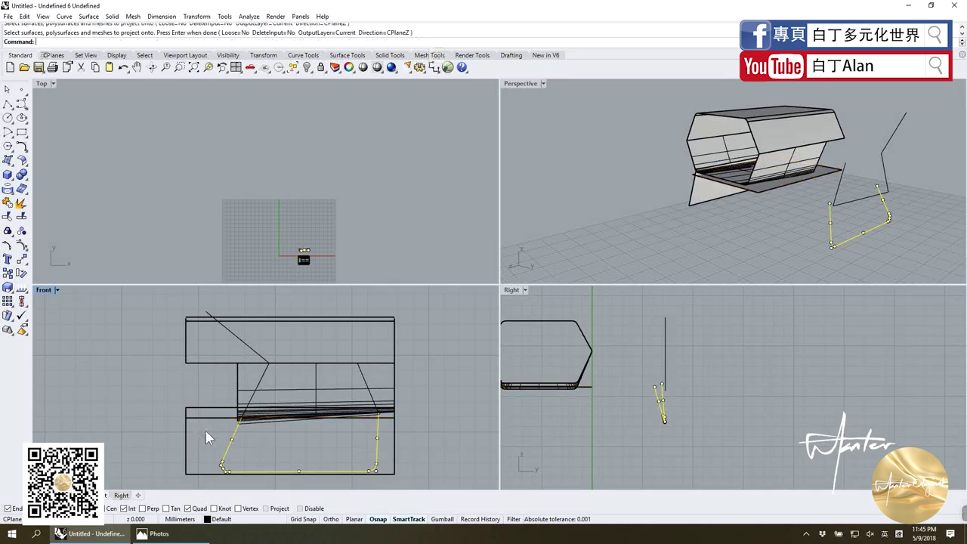
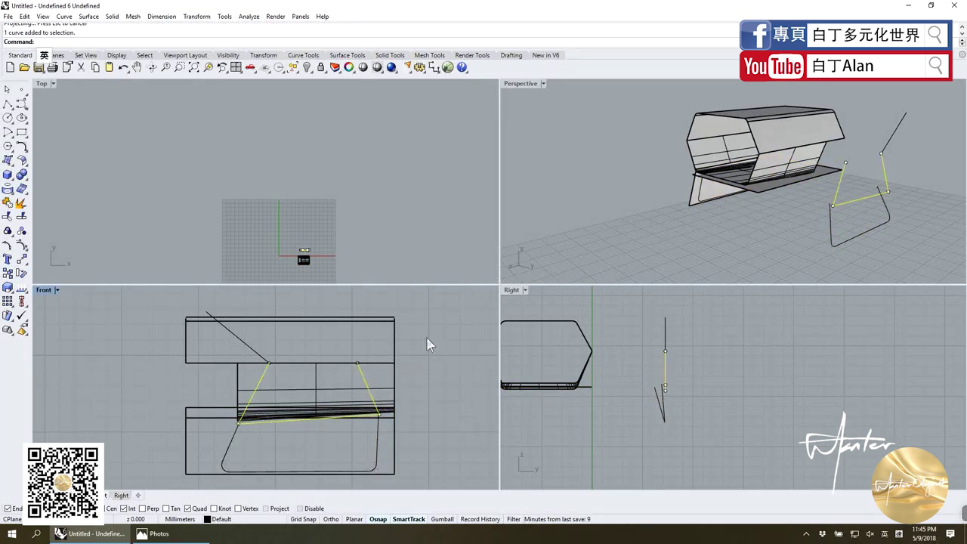
Project the leg curve and the diagonal back curve onto the box surfaces.
{"action": "key", "text": "Return"}
{"action": "left_click", "coordinate": [270, 389]}
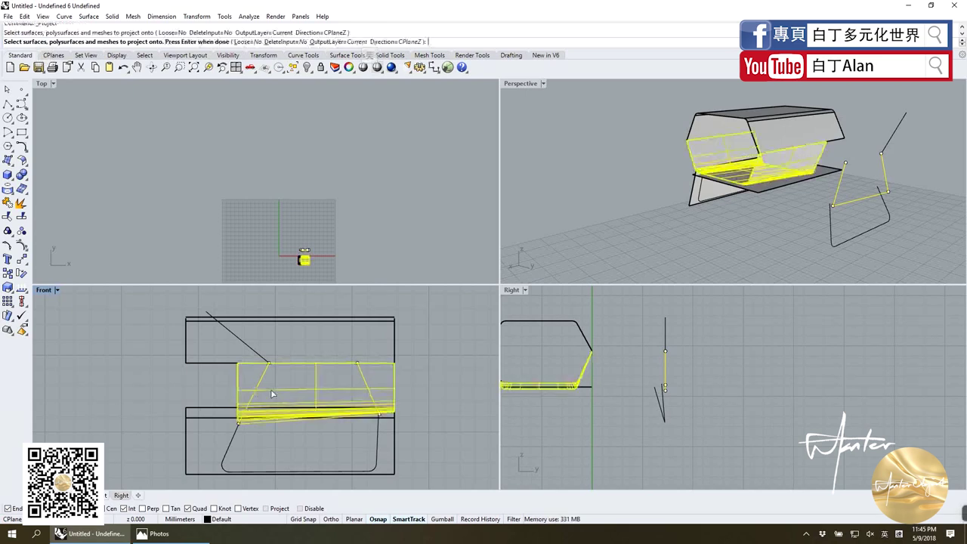
{"action": "key", "text": "Return"}
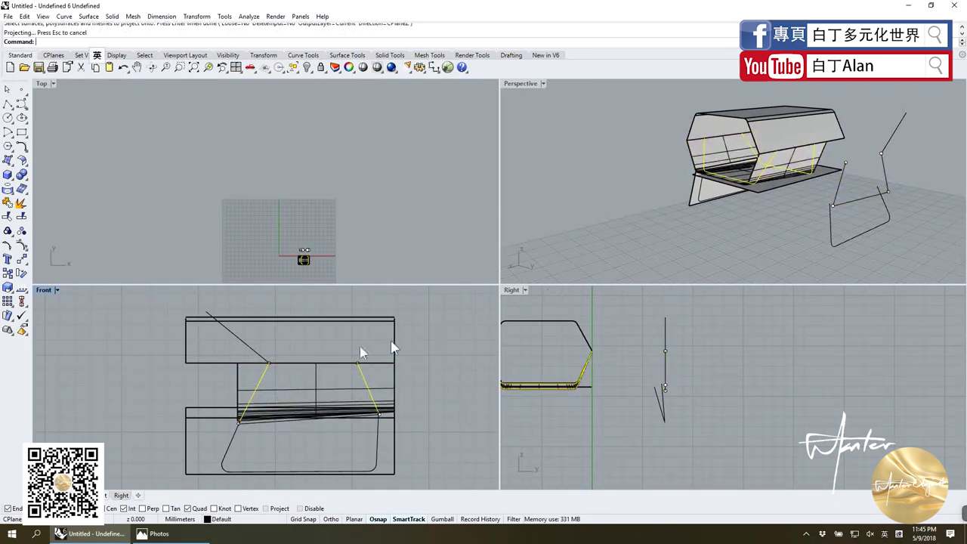
{"action": "left_click", "coordinate": [261, 349]}
{"action": "key", "text": "Return"}
{"action": "left_click", "coordinate": [252, 322]}
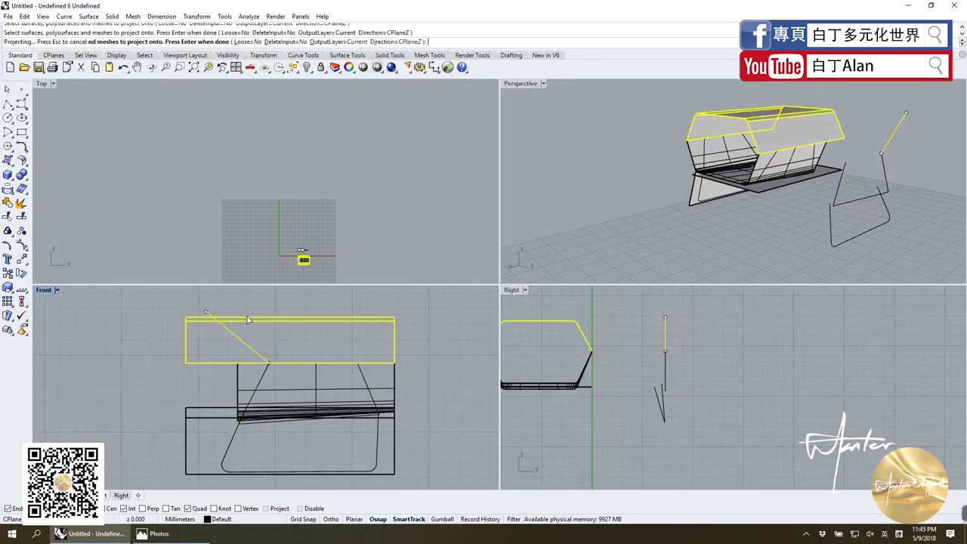
{"action": "key", "text": "Return"}
Select the upper and lower helper boxes through the selection menu and hide them.
{"action": "left_click", "coordinate": [265, 389]}
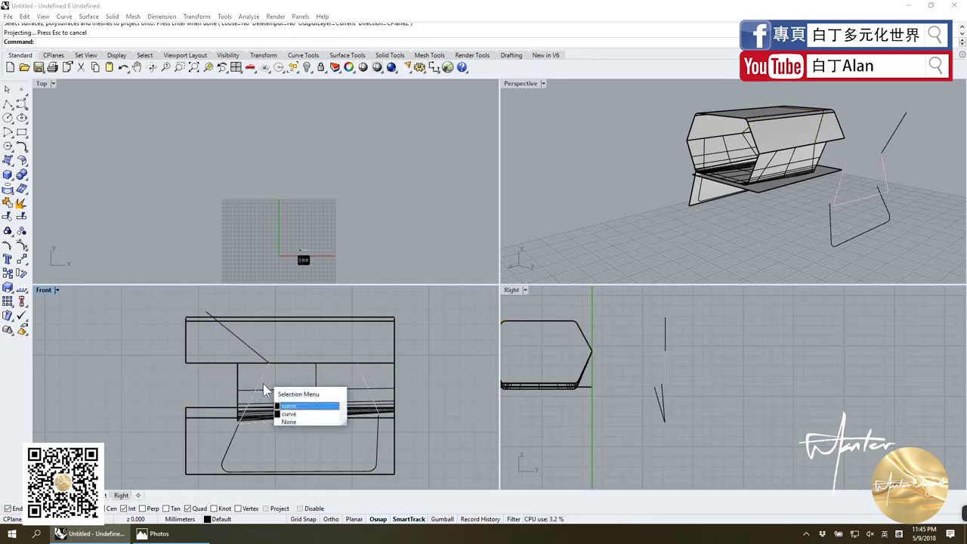
{"action": "left_click", "coordinate": [290, 413]}
{"action": "scroll", "coordinate": [758, 178], "scroll_direction": "up", "scroll_amount": 5}
{"action": "left_click", "coordinate": [753, 177]}
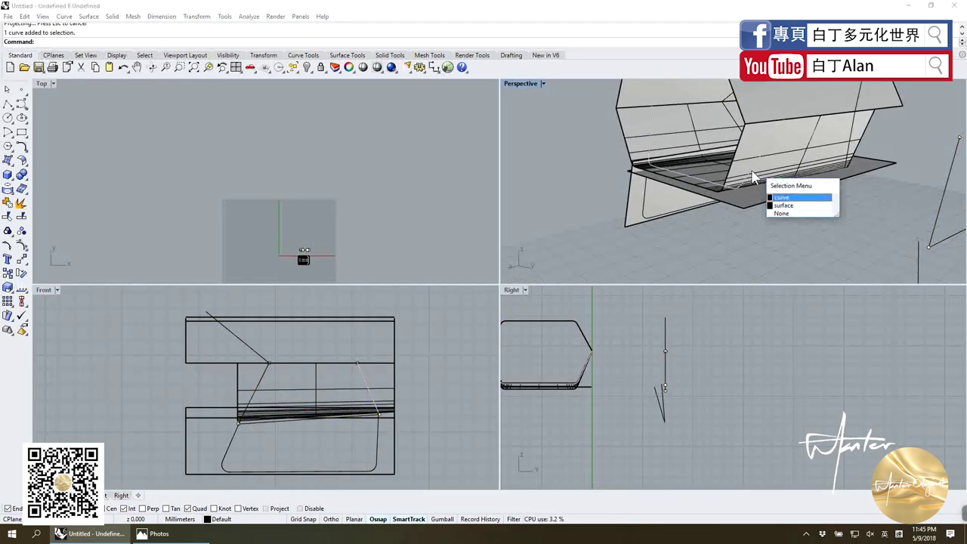
{"action": "left_click", "coordinate": [781, 213]}
{"action": "scroll", "coordinate": [746, 236], "scroll_direction": "down", "scroll_amount": 5}
{"action": "left_click", "coordinate": [720, 224]}
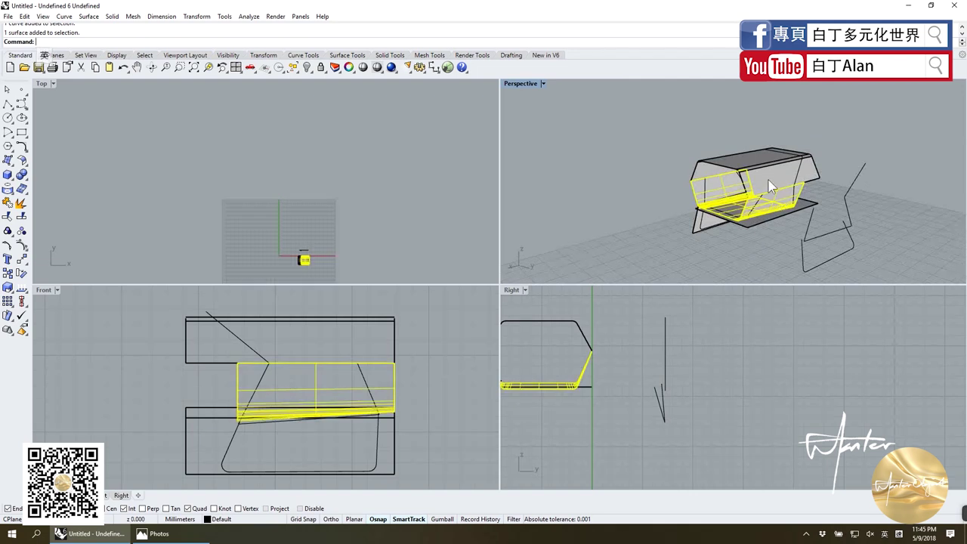
{"action": "left_click", "coordinate": [689, 221], "text": "shift"}
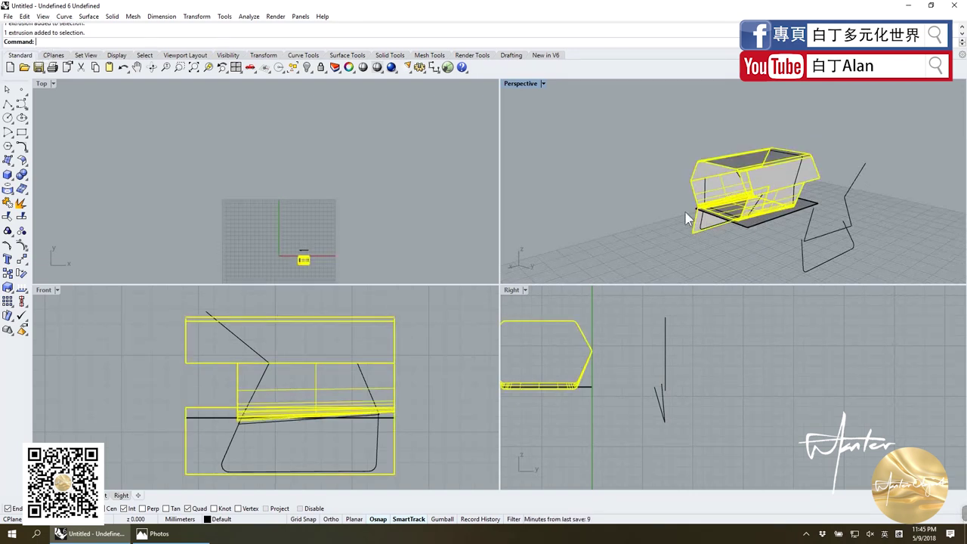
{"action": "left_click", "coordinate": [307, 68]}
{"action": "right_click_drag", "start_coordinate": [698, 179], "coordinate": [812, 147]}
Maximize the Perspective view and hide the selected seat plane.
{"action": "left_click_drag", "start_coordinate": [910, 323], "coordinate": [642, 333]}
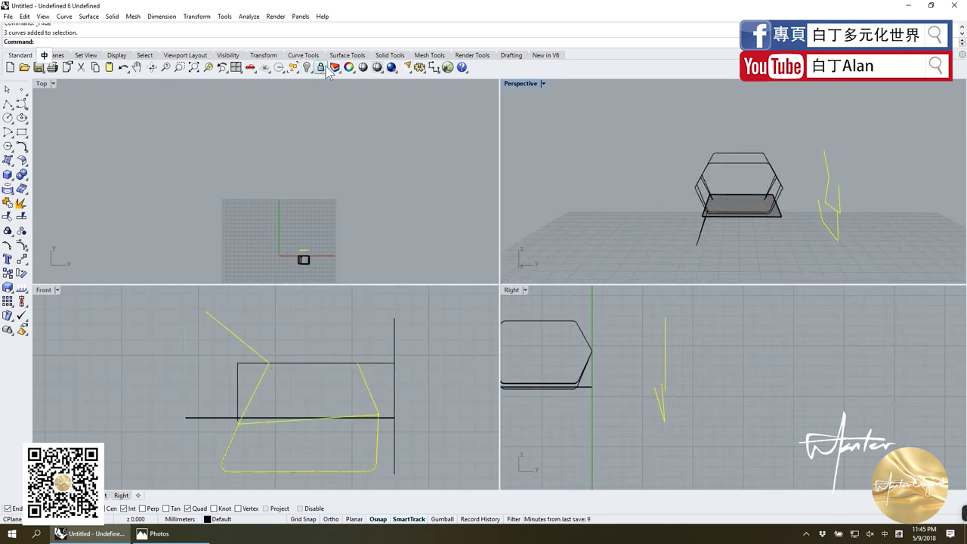
{"action": "left_click", "coordinate": [322, 68]}
{"action": "double_click", "coordinate": [513, 84]}
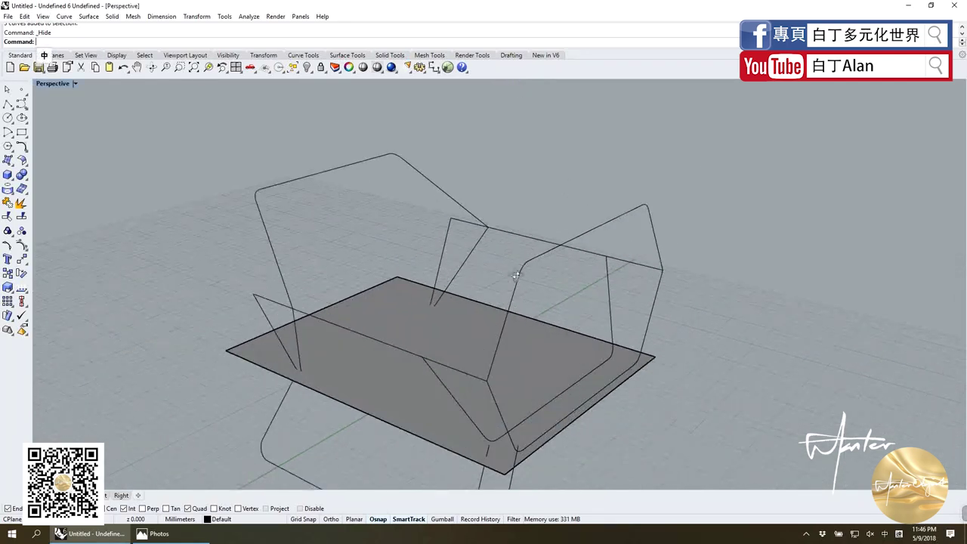
{"action": "right_click_drag", "start_coordinate": [528, 227], "coordinate": [458, 288]}
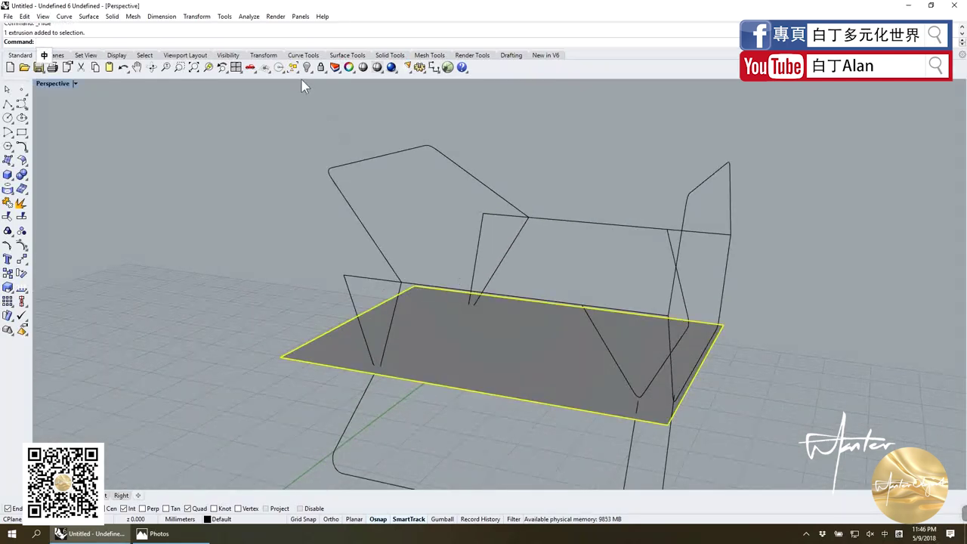
{"action": "right_click_drag", "start_coordinate": [421, 270], "coordinate": [399, 151]}
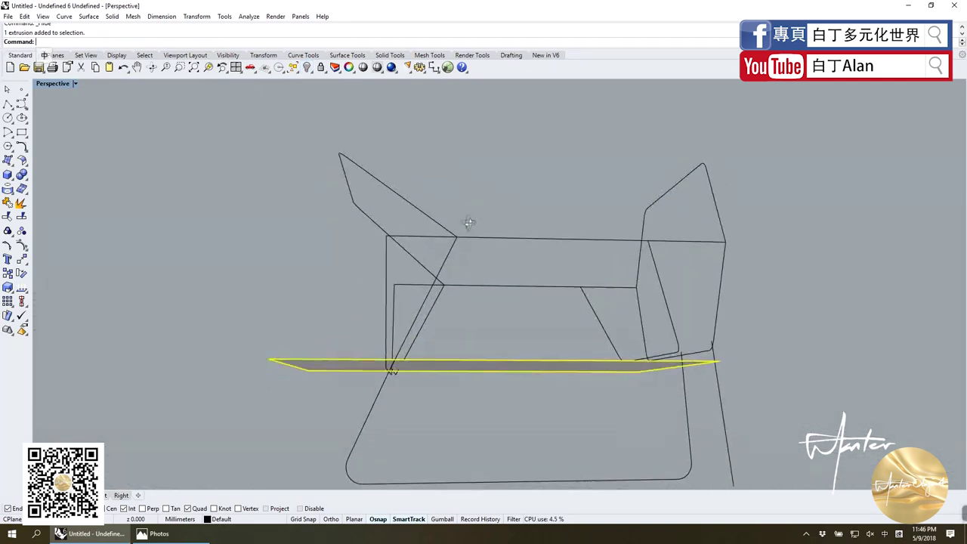
{"action": "left_click", "coordinate": [306, 68]}
Select the leftover horizontal straight guide curves and hide them.
{"action": "scroll", "coordinate": [486, 237], "scroll_direction": "down", "scroll_amount": 2}
{"action": "right_click_drag", "start_coordinate": [486, 237], "coordinate": [443, 283]}
{"action": "scroll", "coordinate": [426, 319], "scroll_direction": "up", "scroll_amount": 5}
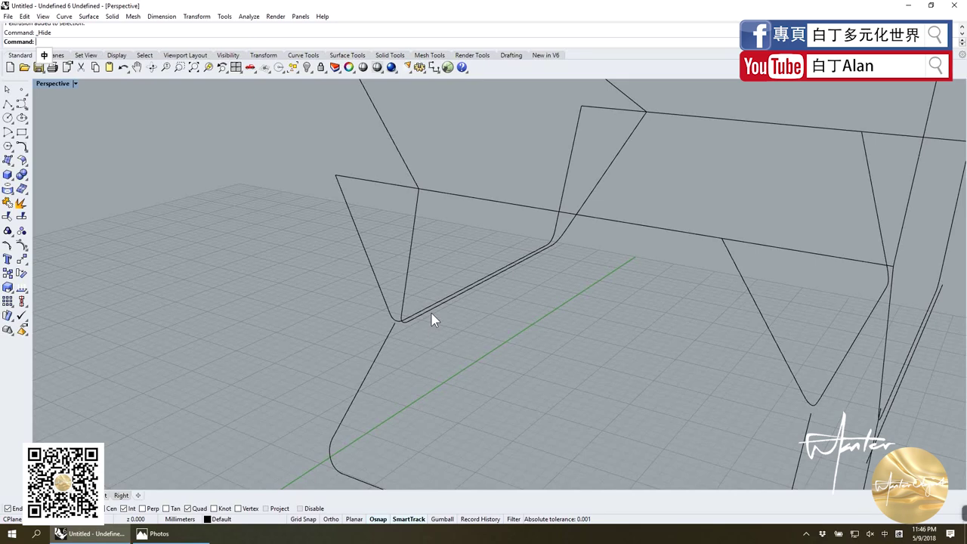
{"action": "scroll", "coordinate": [430, 347], "scroll_direction": "down", "scroll_amount": 3}
{"action": "mouse_move", "coordinate": [429, 347]}
{"action": "right_mouse_down"}
{"action": "mouse_move", "coordinate": [524, 265]}
{"action": "mouse_move", "coordinate": [521, 249]}
{"action": "right_mouse_up"}
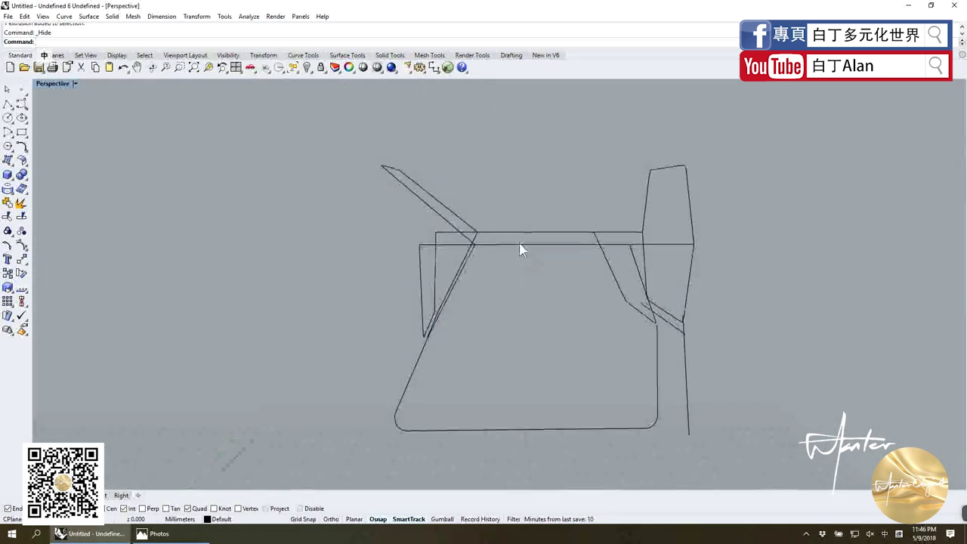
{"action": "left_click", "coordinate": [520, 244]}
{"action": "right_click_drag", "start_coordinate": [711, 346], "coordinate": [703, 261]}
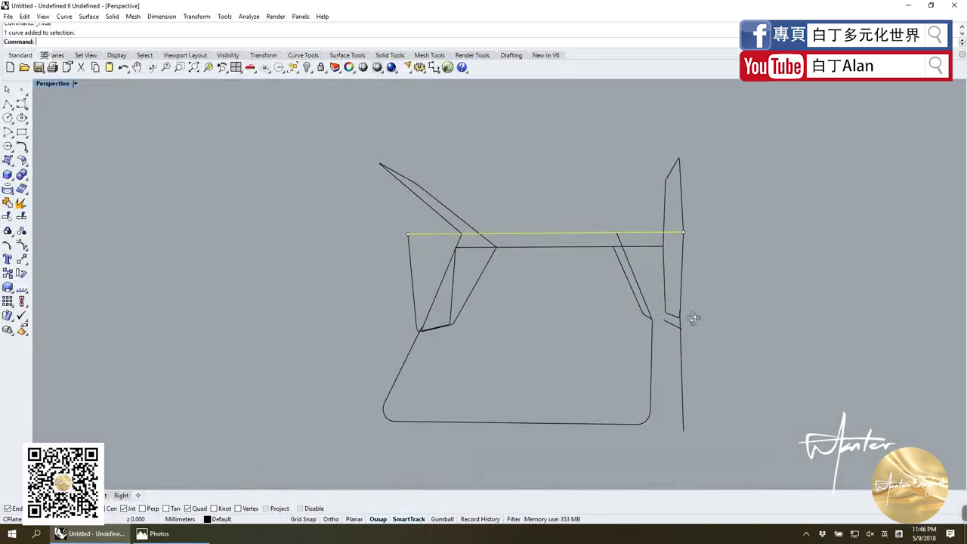
{"action": "left_click", "coordinate": [702, 247]}
{"action": "left_click_drag", "start_coordinate": [662, 157], "coordinate": [661, 161]}
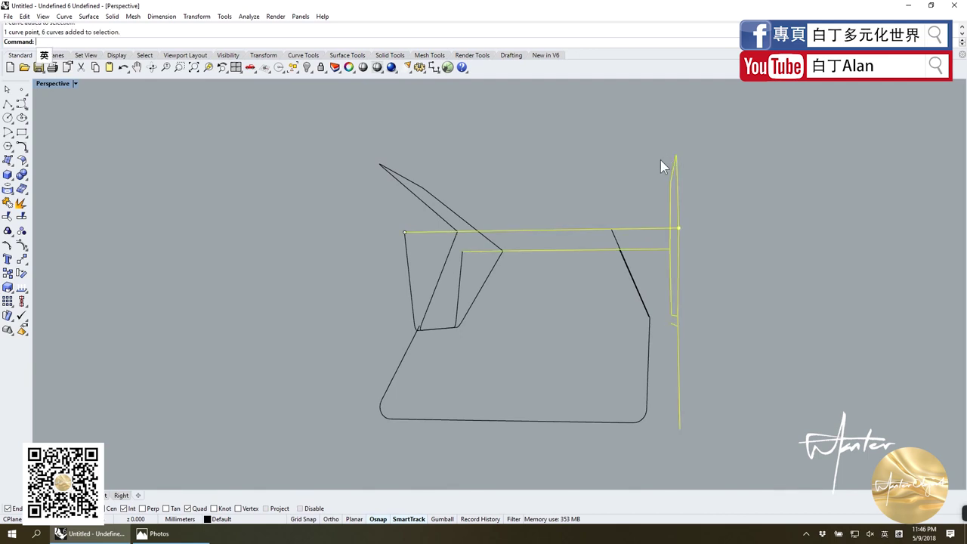
{"action": "left_click", "coordinate": [409, 253], "text": "shift"}
{"action": "left_click", "coordinate": [306, 67]}
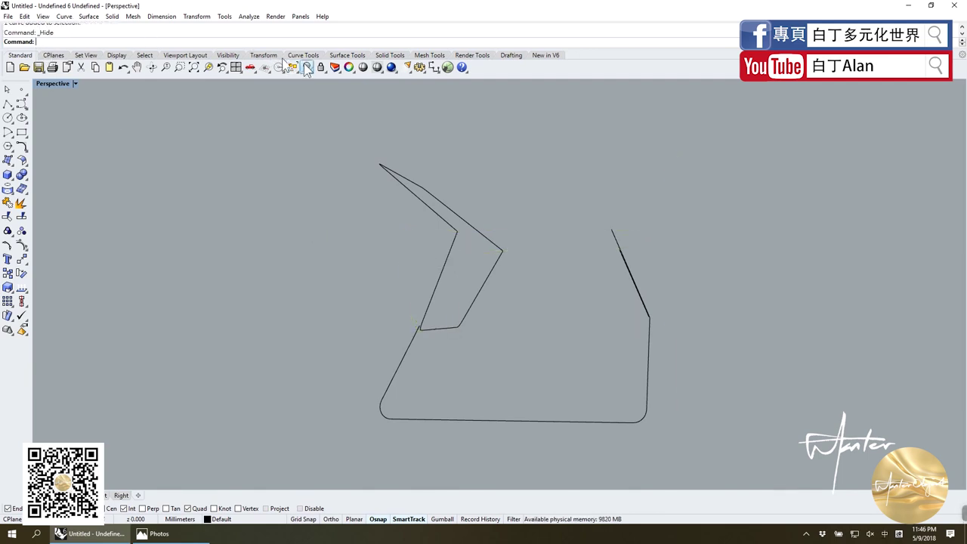
{"action": "mouse_move", "coordinate": [663, 315]}
{"action": "right_mouse_down"}
{"action": "mouse_move", "coordinate": [544, 298]}
{"action": "mouse_move", "coordinate": [579, 287]}
{"action": "mouse_move", "coordinate": [544, 244]}
{"action": "mouse_move", "coordinate": [519, 242]}
{"action": "mouse_move", "coordinate": [571, 259]}
{"action": "mouse_move", "coordinate": [416, 222]}
{"action": "mouse_move", "coordinate": [402, 235]}
{"action": "mouse_move", "coordinate": [416, 218]}
{"action": "mouse_move", "coordinate": [437, 240]}
{"action": "right_mouse_up"}
{"action": "scroll", "coordinate": [578, 287], "scroll_direction": "up", "scroll_amount": 4}
{"action": "scroll", "coordinate": [414, 237], "scroll_direction": "up", "scroll_amount": 3}
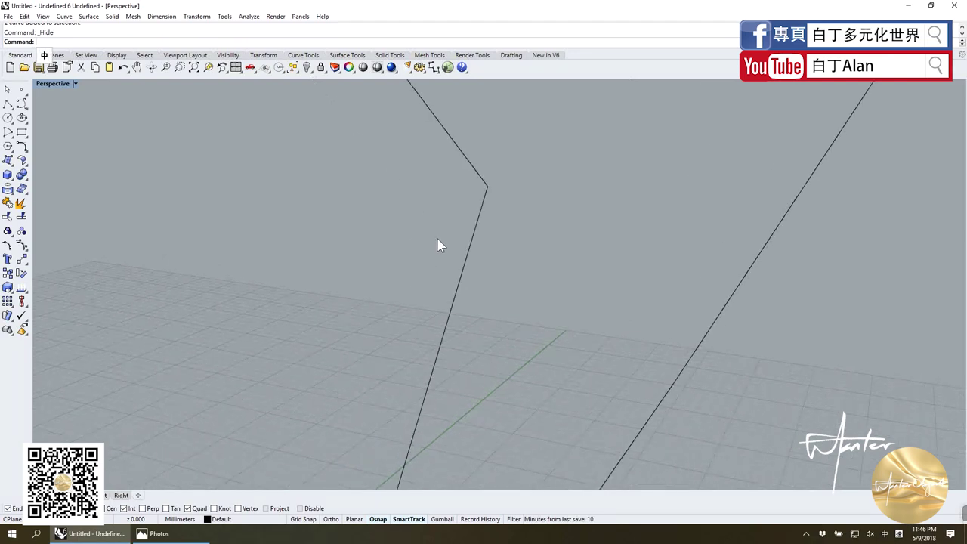
Join the bent side-frame curves into a single curve.
{"action": "right_click_drag", "start_coordinate": [483, 204], "coordinate": [491, 201]}
{"action": "left_click", "coordinate": [486, 217]}
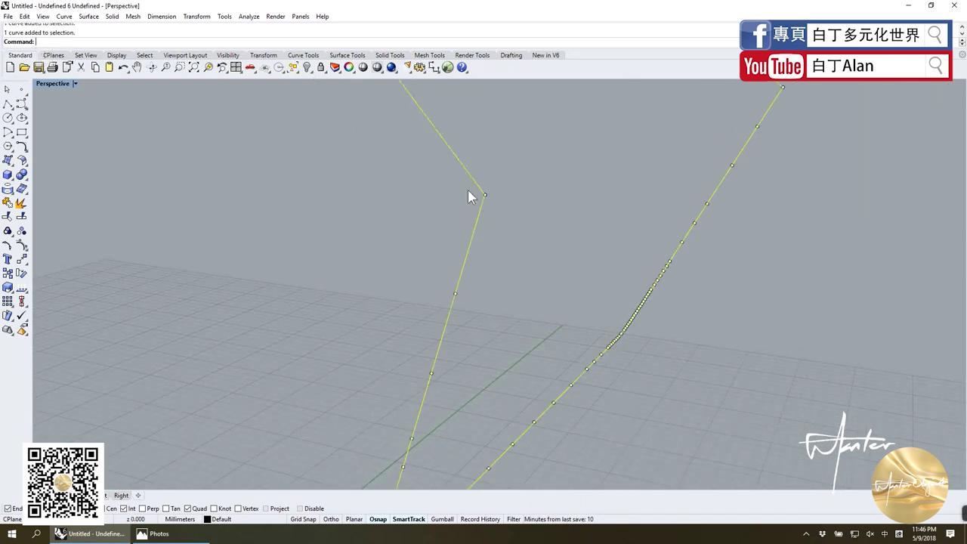
{"action": "left_click", "coordinate": [8, 204]}
{"action": "left_click", "coordinate": [476, 231]}
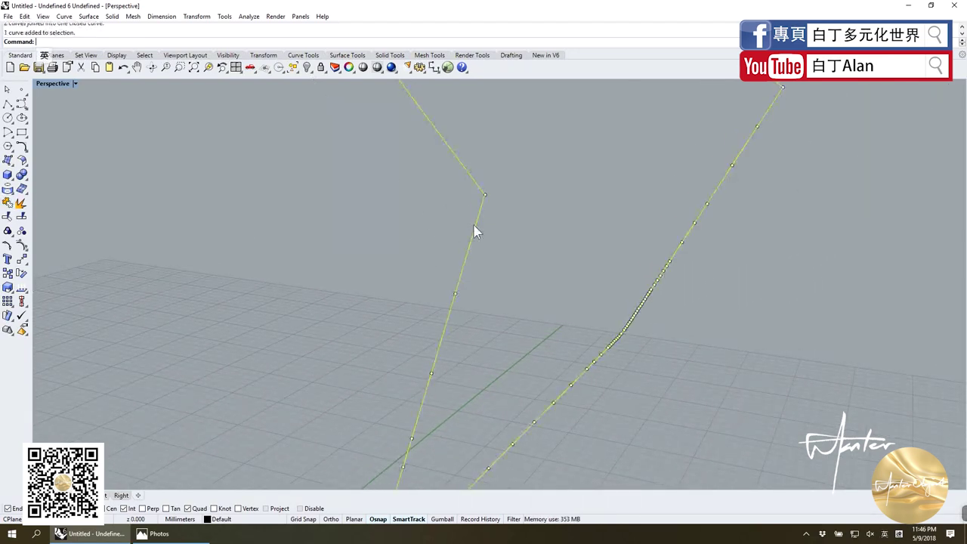
{"action": "left_click", "coordinate": [403, 243]}
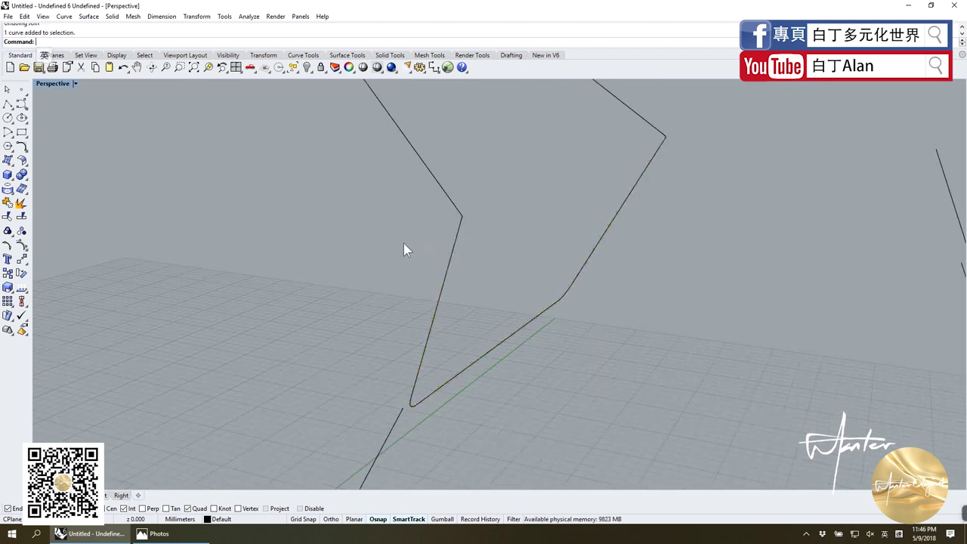
{"action": "right_click_drag", "start_coordinate": [403, 243], "coordinate": [231, 215]}
Draw two straight lines connecting the corners of the left and right frame sides.
{"action": "left_click", "coordinate": [8, 104]}
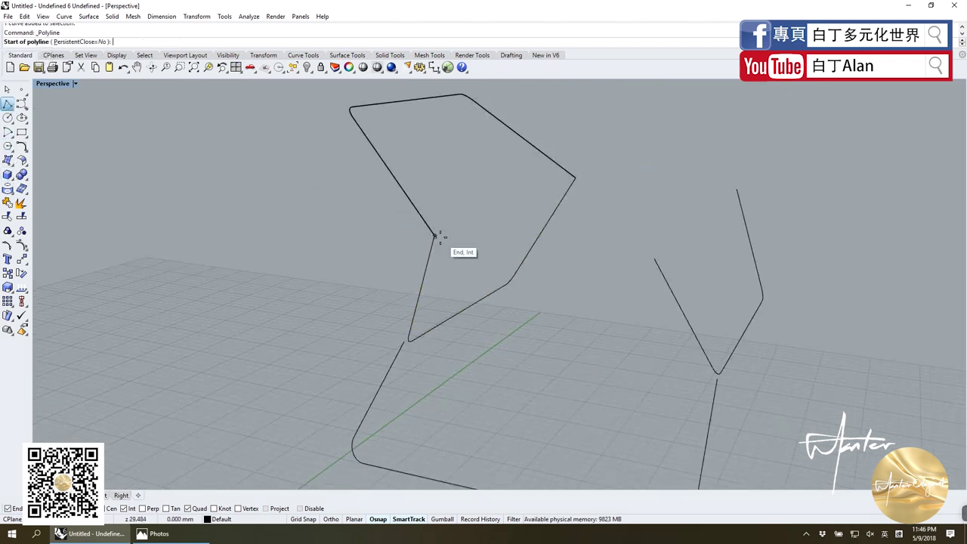
{"action": "left_click", "coordinate": [434, 236]}
{"action": "left_click", "coordinate": [655, 262]}
{"action": "key", "text": "Return"}
{"action": "key", "text": "Return"}
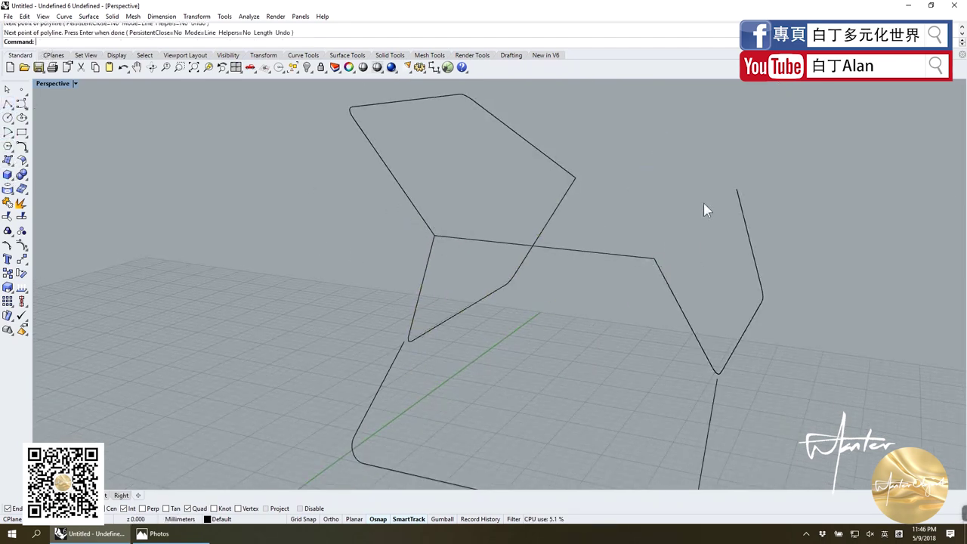
{"action": "left_click", "coordinate": [737, 189]}
{"action": "left_click", "coordinate": [574, 179]}
{"action": "key", "text": "Return"}
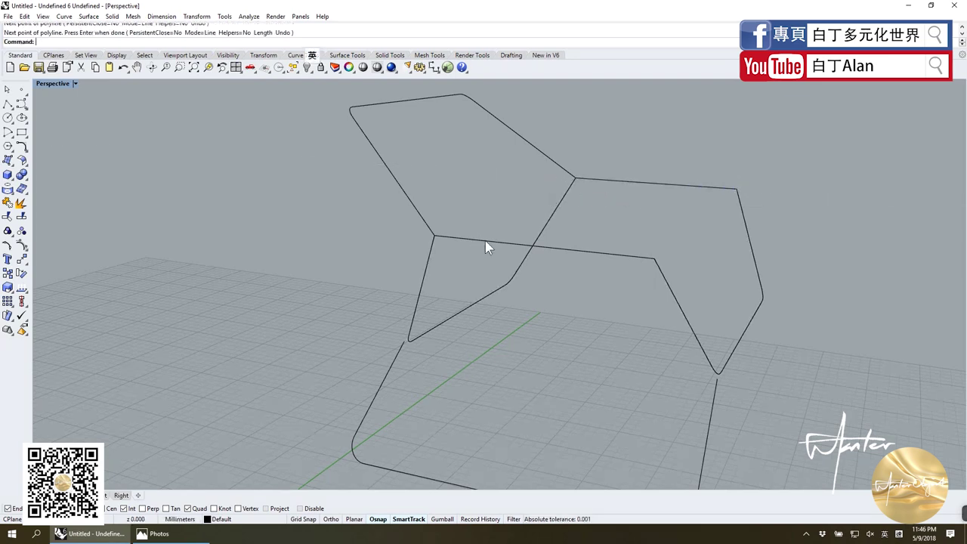
Join the connecting lines and frame curves into one closed loop.
{"action": "left_click_drag", "start_coordinate": [686, 284], "coordinate": [633, 248]}
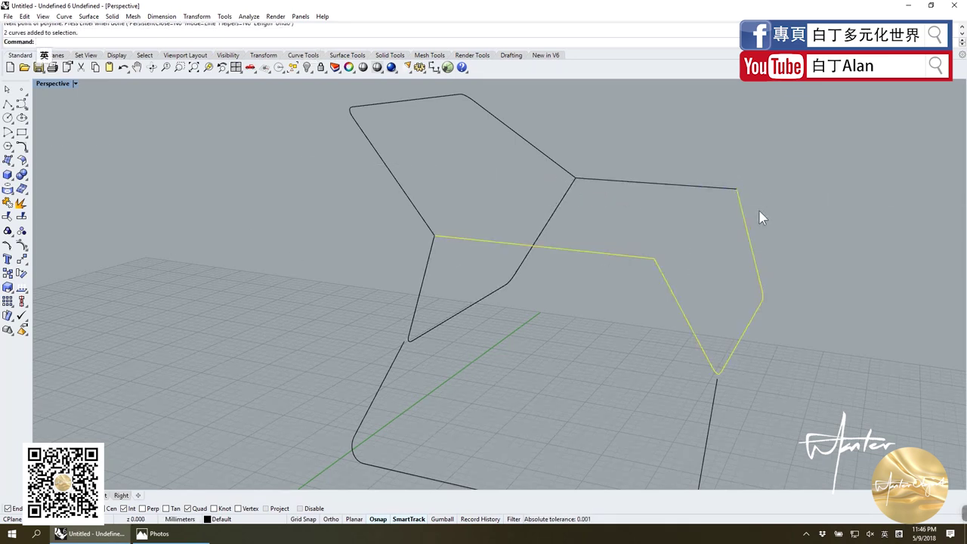
{"action": "left_click", "coordinate": [665, 185], "text": "shift"}
{"action": "left_click", "coordinate": [550, 220], "text": "shift"}
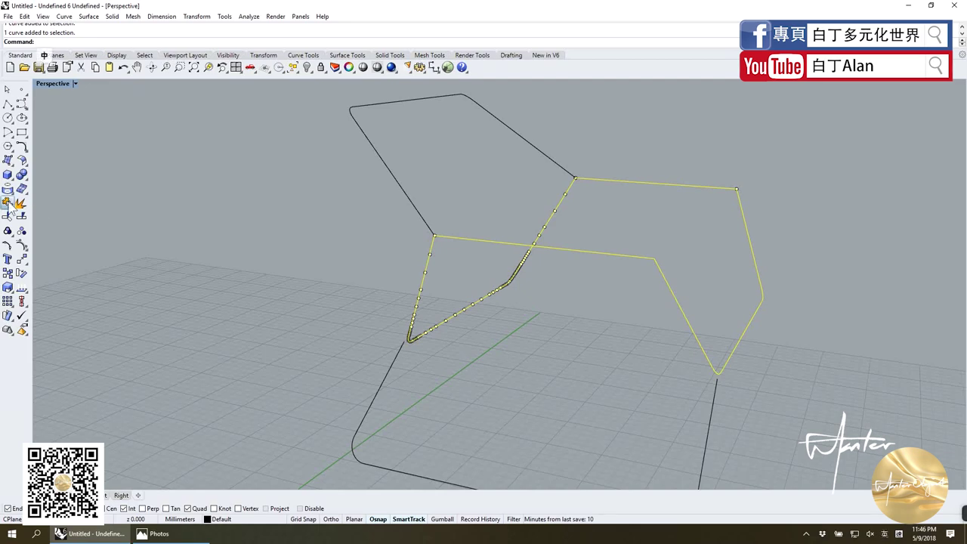
{"action": "left_click", "coordinate": [9, 205]}
Fillet four sharp corners of the frame loop with radius 0.5.
{"action": "left_click", "coordinate": [22, 146]}
{"action": "left_click", "coordinate": [427, 254]}
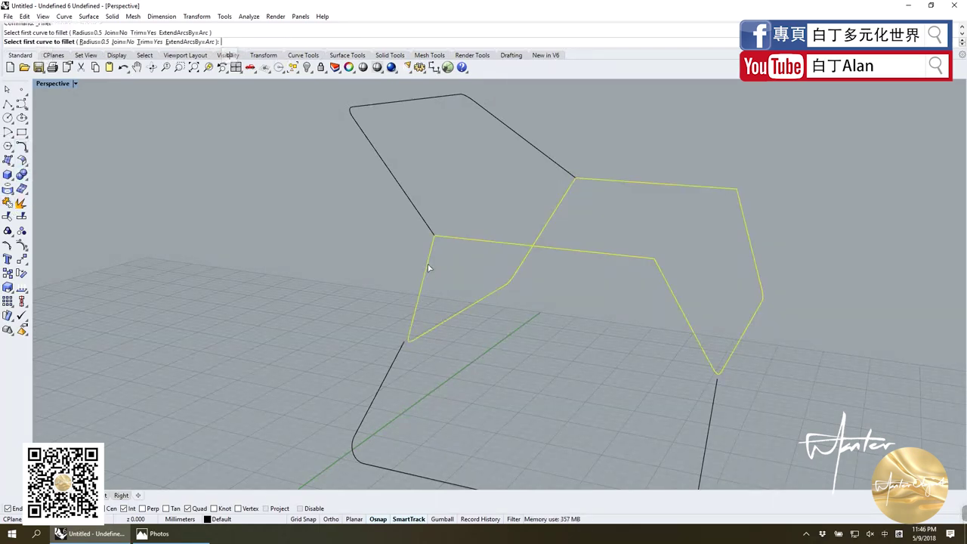
{"action": "left_click", "coordinate": [444, 238]}
{"action": "key", "text": "Return"}
{"action": "left_click", "coordinate": [566, 194]}
{"action": "left_click", "coordinate": [591, 181]}
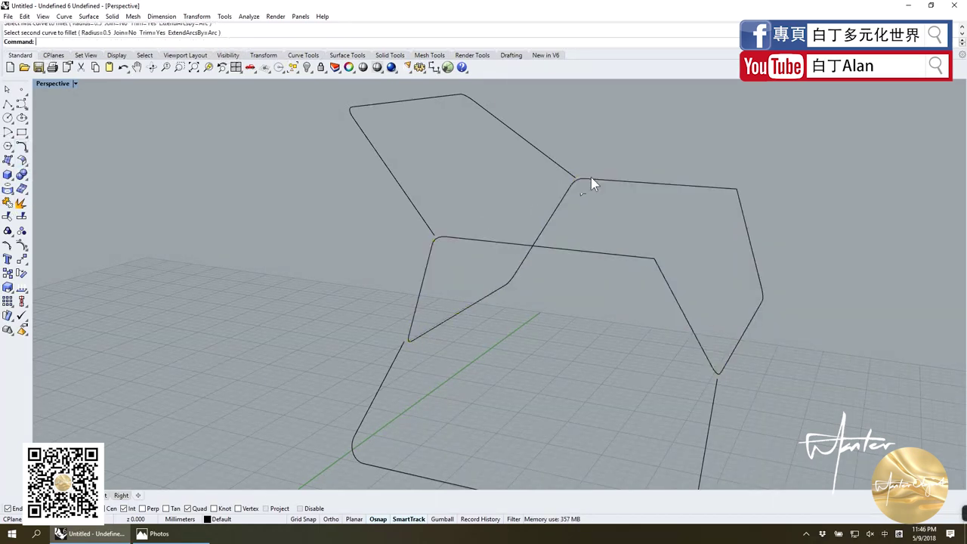
{"action": "key", "text": "Return"}
{"action": "left_click", "coordinate": [740, 195]}
{"action": "left_click", "coordinate": [742, 204]}
{"action": "key", "text": "Return"}
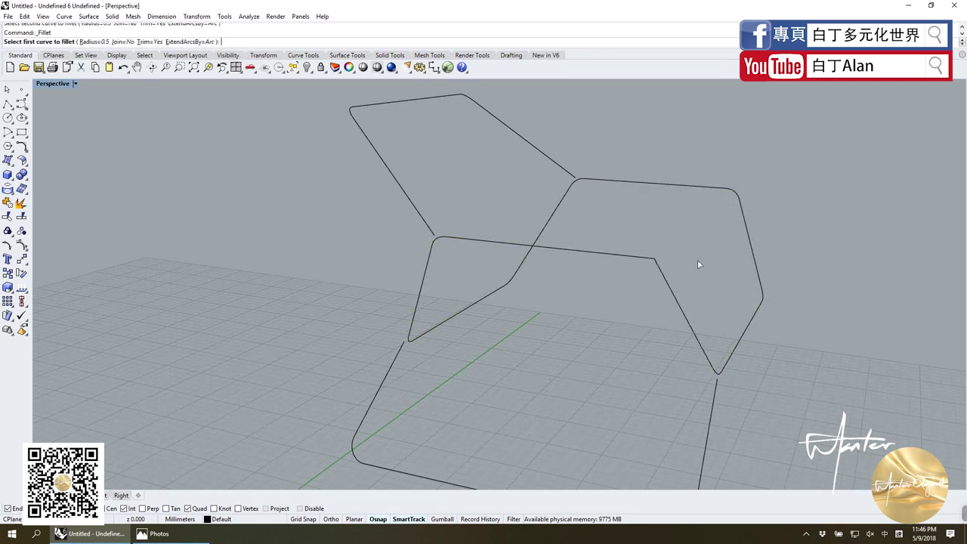
{"action": "left_click", "coordinate": [671, 287]}
{"action": "left_click", "coordinate": [643, 260]}
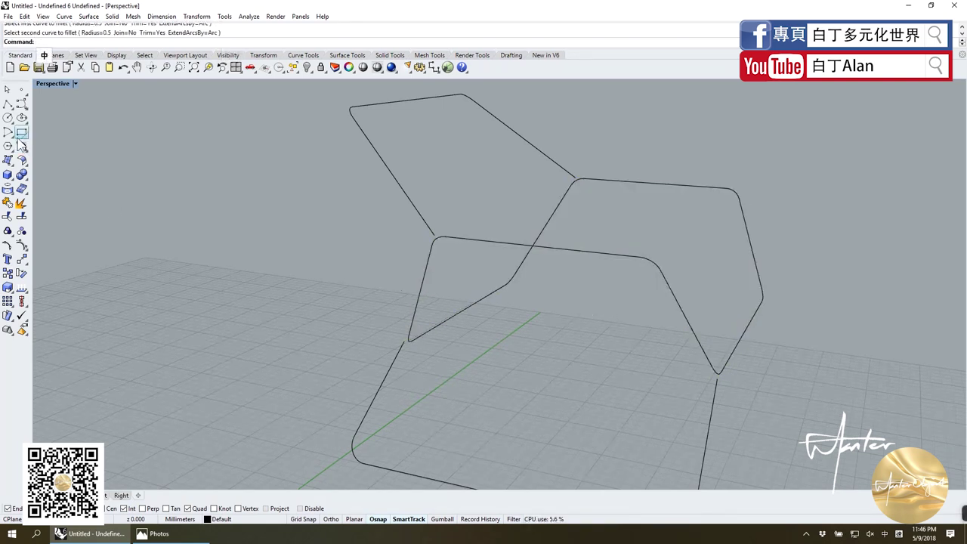
Begin a circle at the curve midpoint, restore the four-view layout, then cancel it.
{"action": "left_click", "coordinate": [8, 117]}
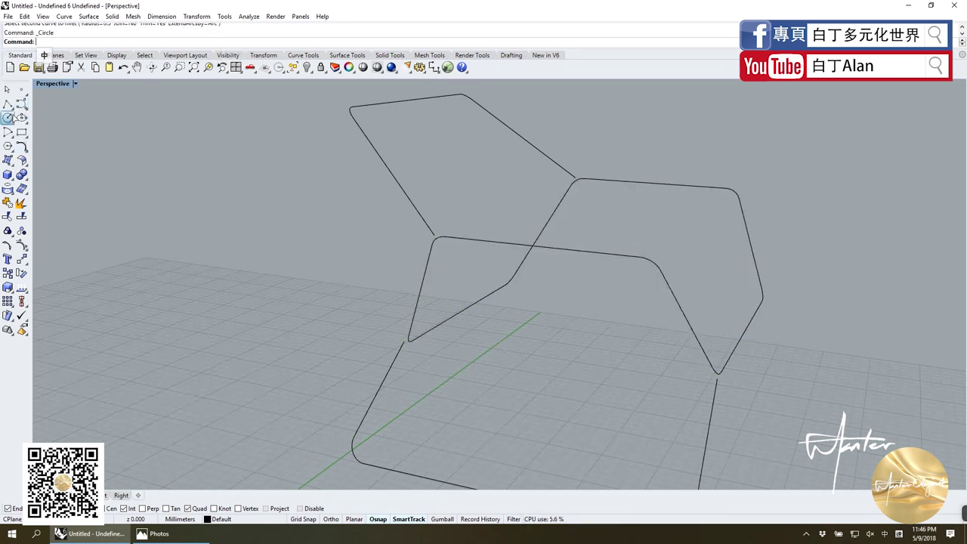
{"action": "left_click", "coordinate": [745, 332]}
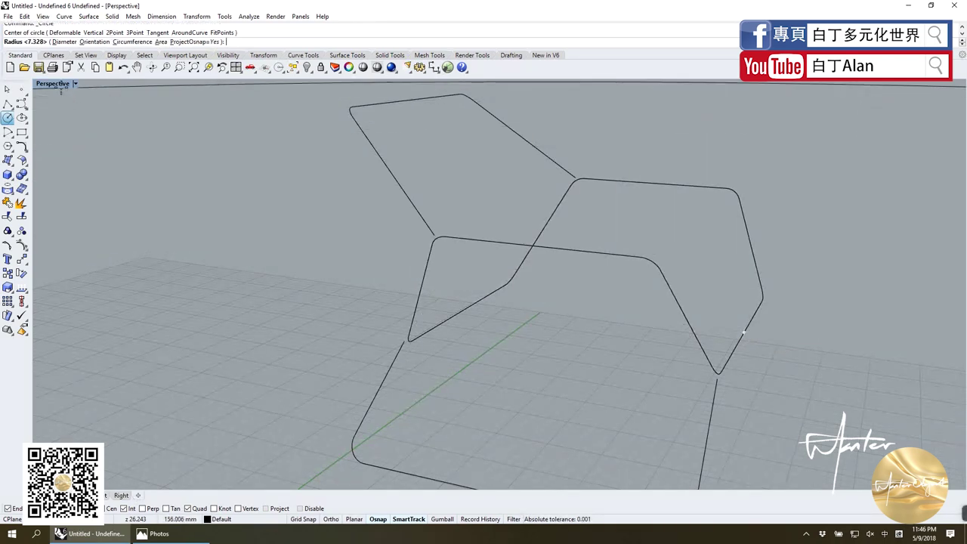
{"action": "double_click", "coordinate": [56, 84]}
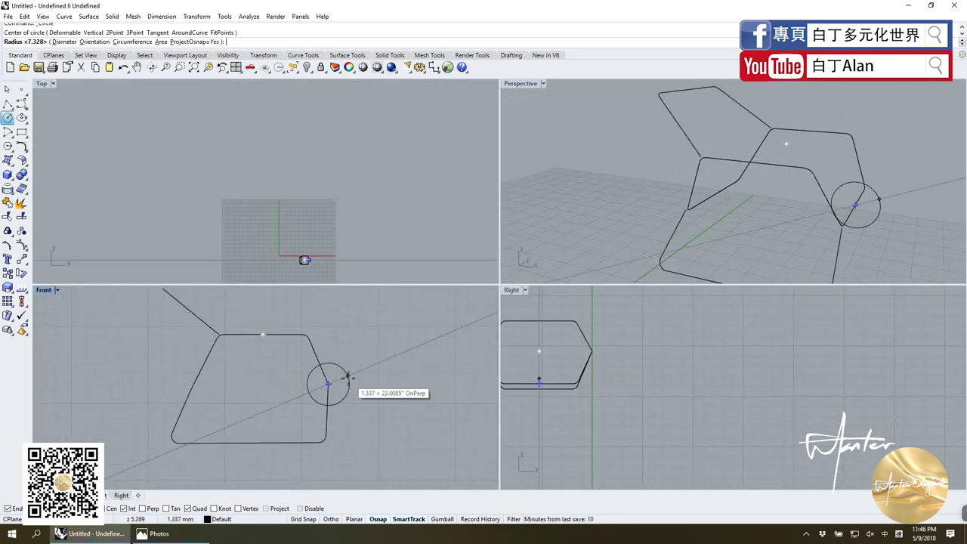
{"action": "scroll", "coordinate": [321, 386], "scroll_direction": "up", "scroll_amount": 3}
{"action": "key", "text": "Escape"}
{"action": "scroll", "coordinate": [340, 386], "scroll_direction": "down", "scroll_amount": 3}
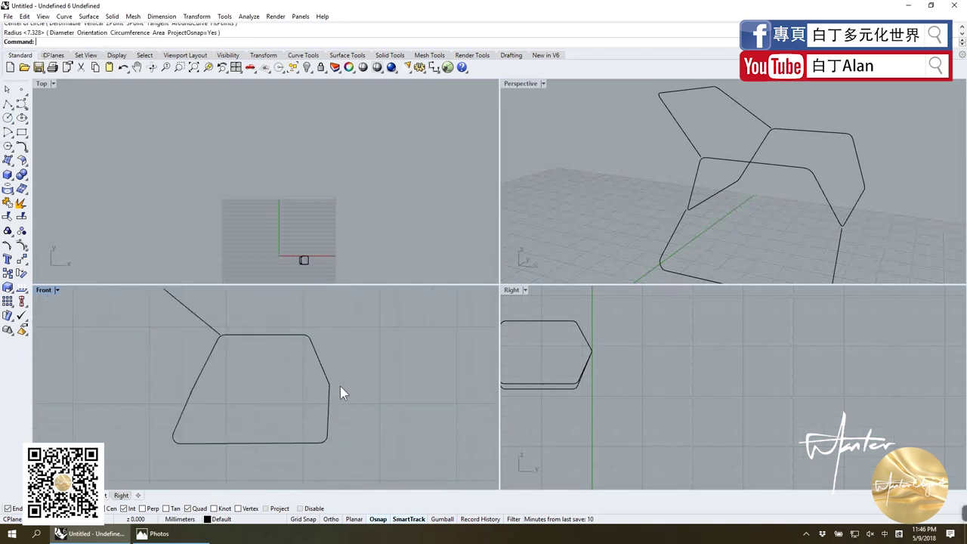
{"action": "scroll", "coordinate": [232, 404], "scroll_direction": "up", "scroll_amount": 3}
Draw a straight crossbar polyline from the right leg endpoint to the left curve endpoint.
{"action": "left_click", "coordinate": [8, 104]}
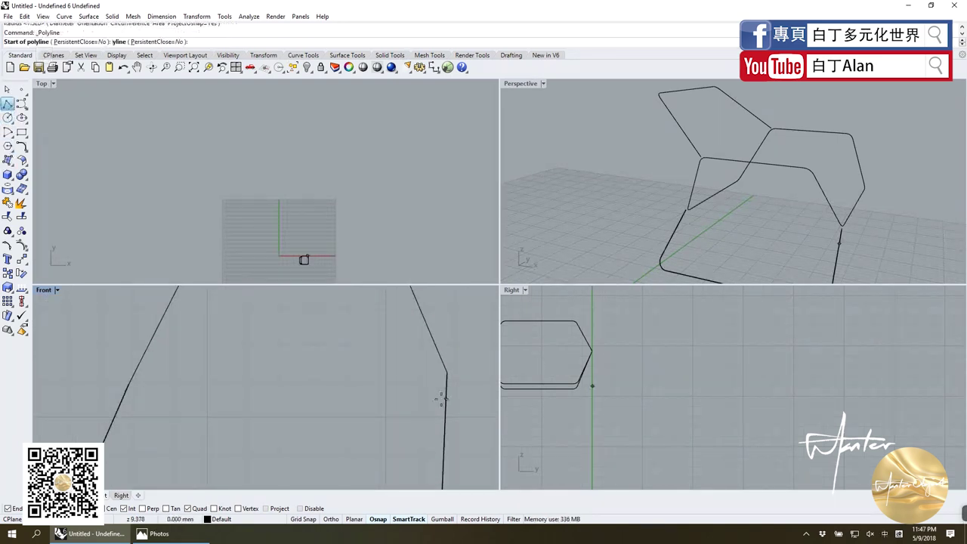
{"action": "left_click", "coordinate": [447, 371]}
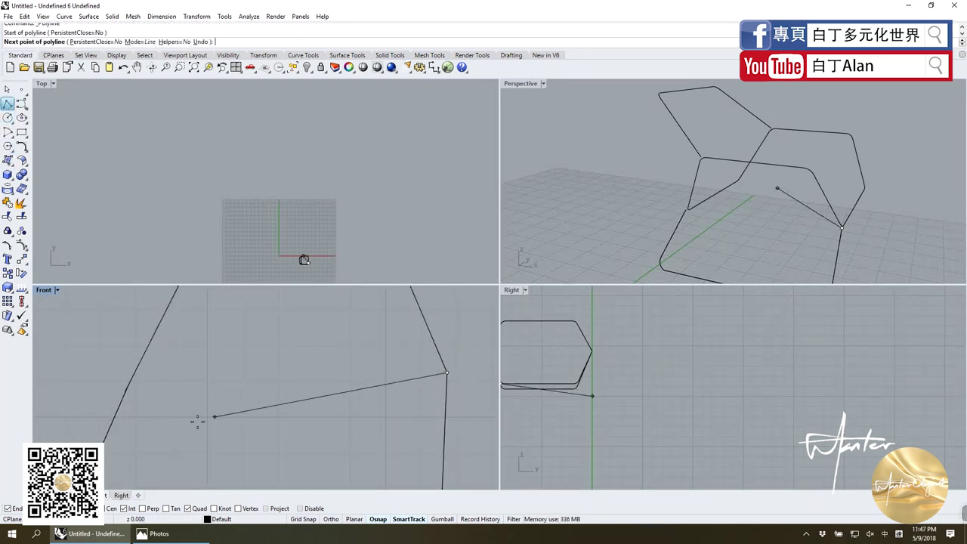
{"action": "left_click", "coordinate": [123, 392]}
{"action": "key", "text": "Escape"}
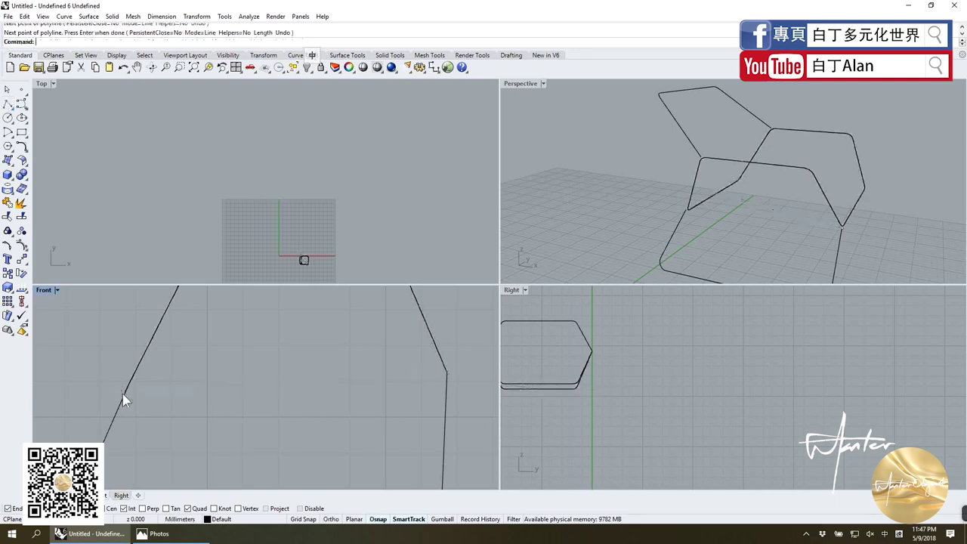
{"action": "right_click", "coordinate": [797, 272]}
{"action": "left_click", "coordinate": [841, 227]}
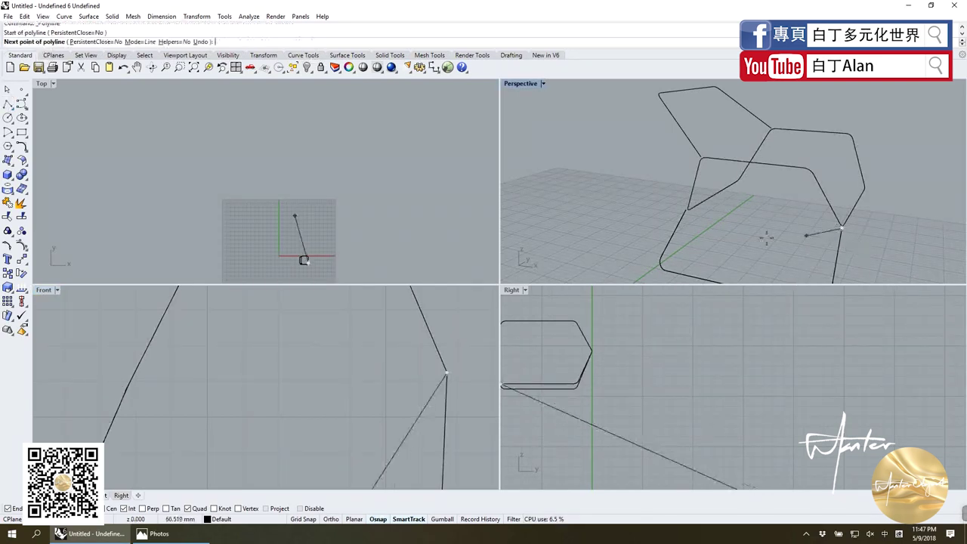
{"action": "left_click", "coordinate": [686, 213]}
{"action": "right_click", "coordinate": [656, 247]}
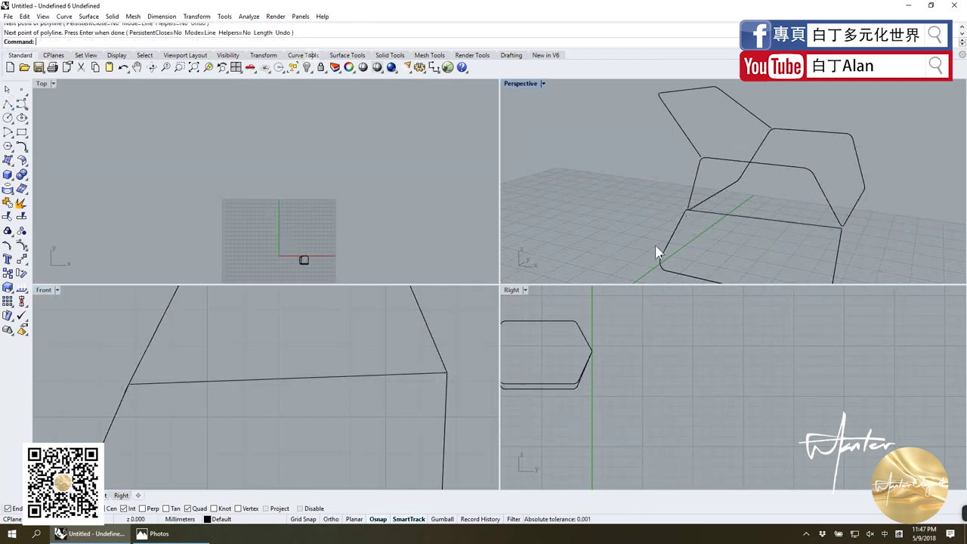
{"action": "scroll", "coordinate": [219, 347], "scroll_direction": "down", "scroll_amount": 4}
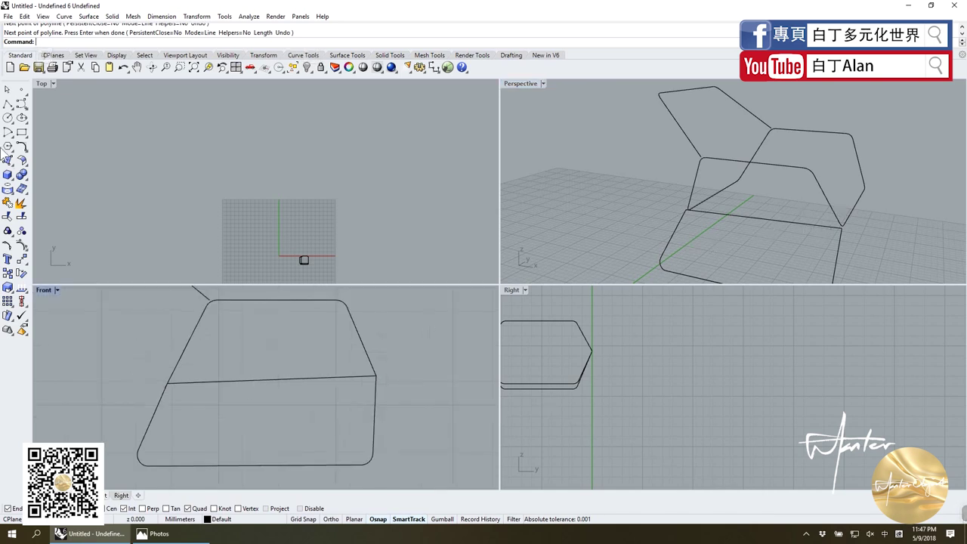
{"action": "left_click", "coordinate": [8, 117]}
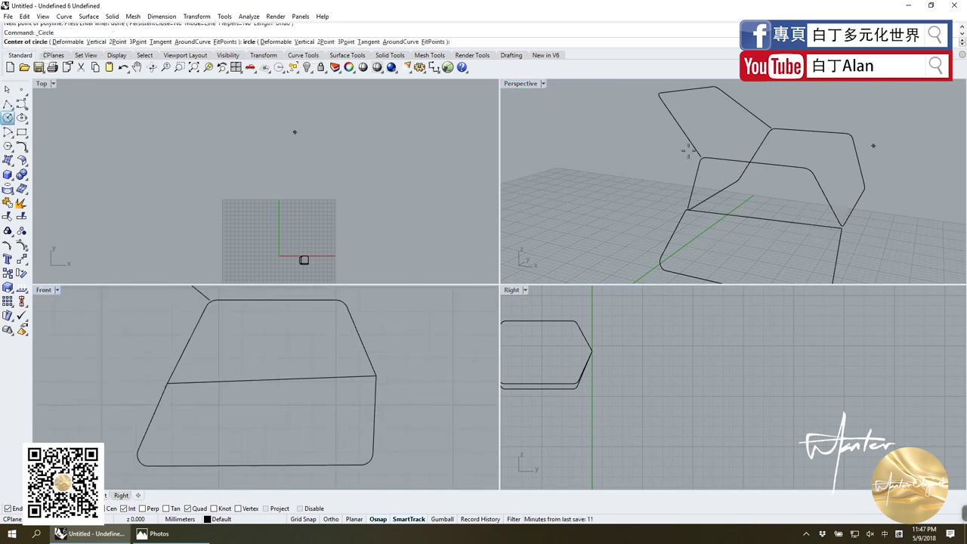
Draw a small circle at the frame corner point and scale it down.
{"action": "left_click", "coordinate": [853, 208]}
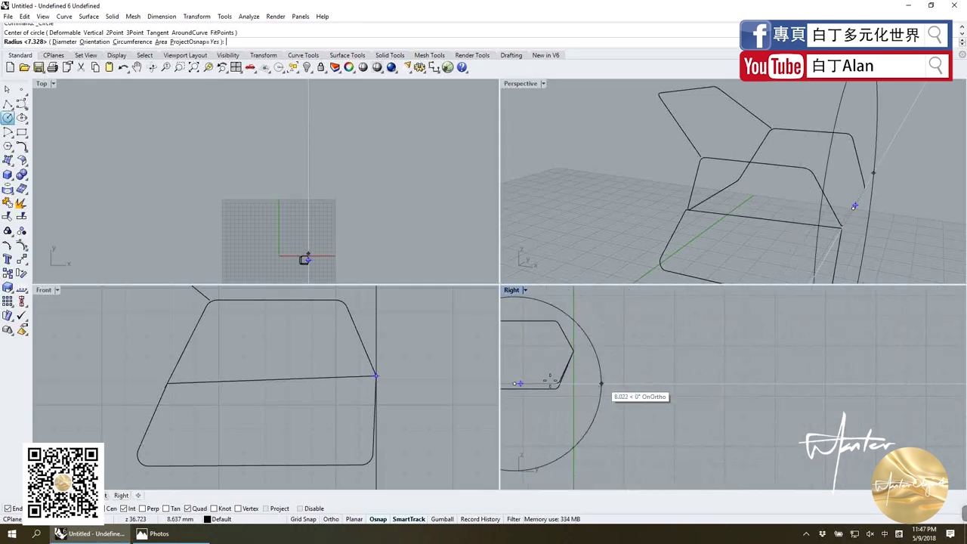
{"action": "scroll", "coordinate": [567, 393], "scroll_direction": "down", "scroll_amount": 2}
{"action": "scroll", "coordinate": [378, 374], "scroll_direction": "up", "scroll_amount": 3}
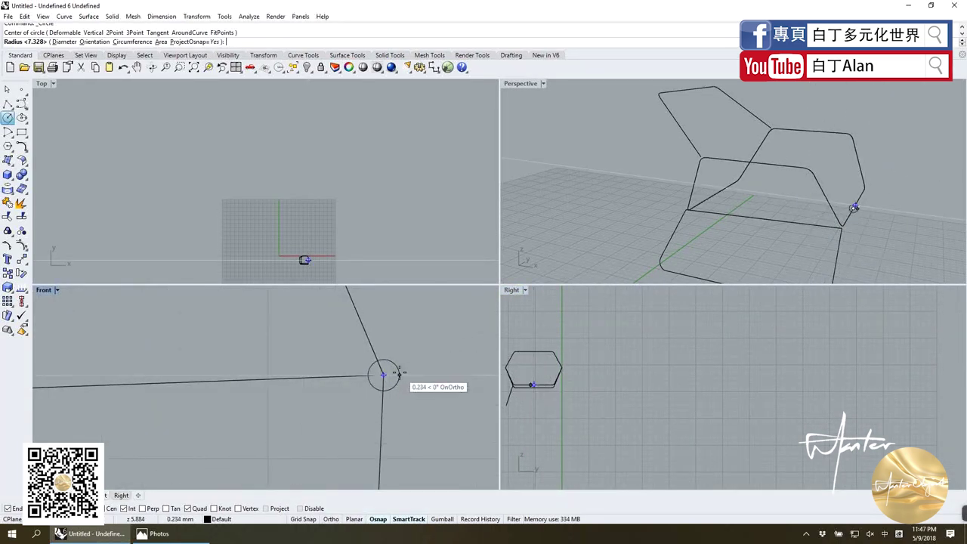
{"action": "left_click", "coordinate": [399, 375]}
{"action": "left_click", "coordinate": [399, 375]}
{"action": "left_click", "coordinate": [8, 288]}
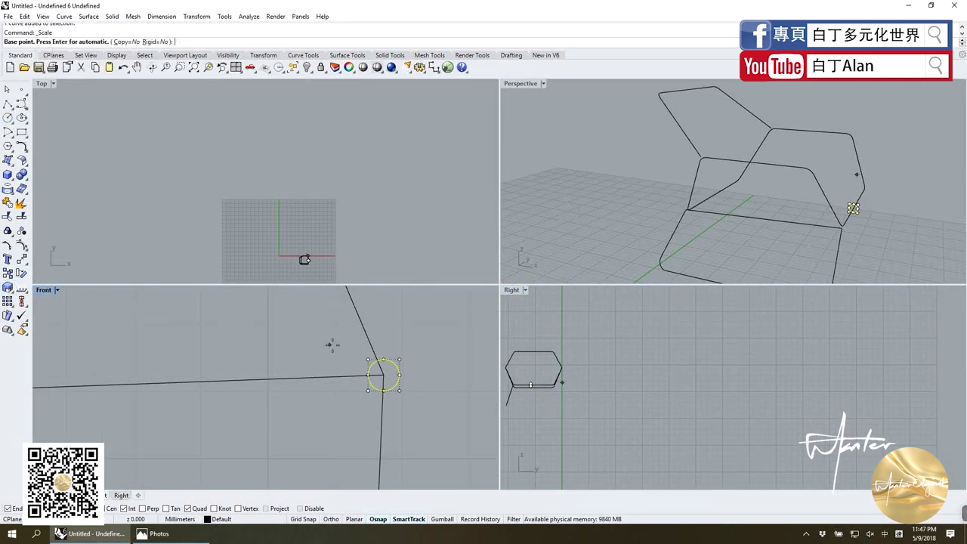
{"action": "left_click", "coordinate": [383, 374]}
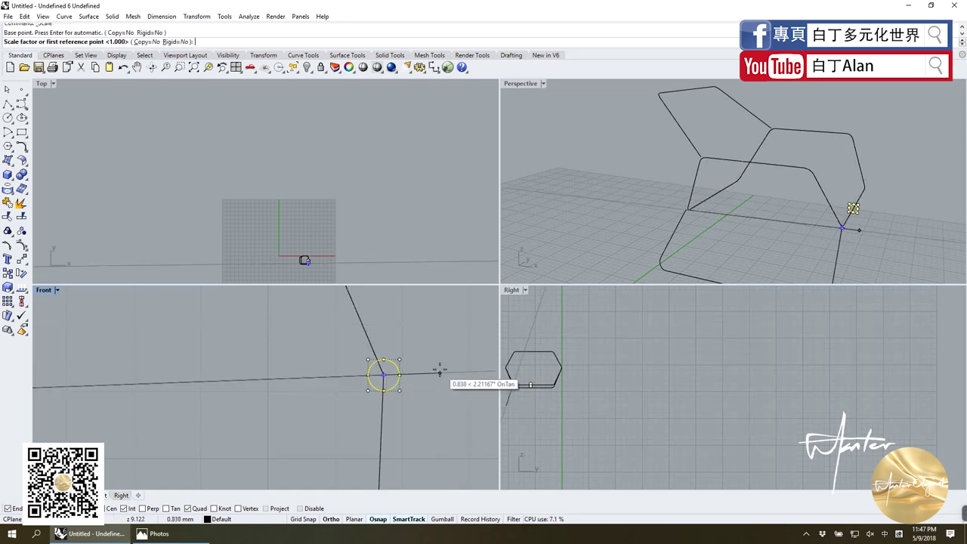
{"action": "left_click", "coordinate": [438, 372]}
{"action": "left_click", "coordinate": [420, 374]}
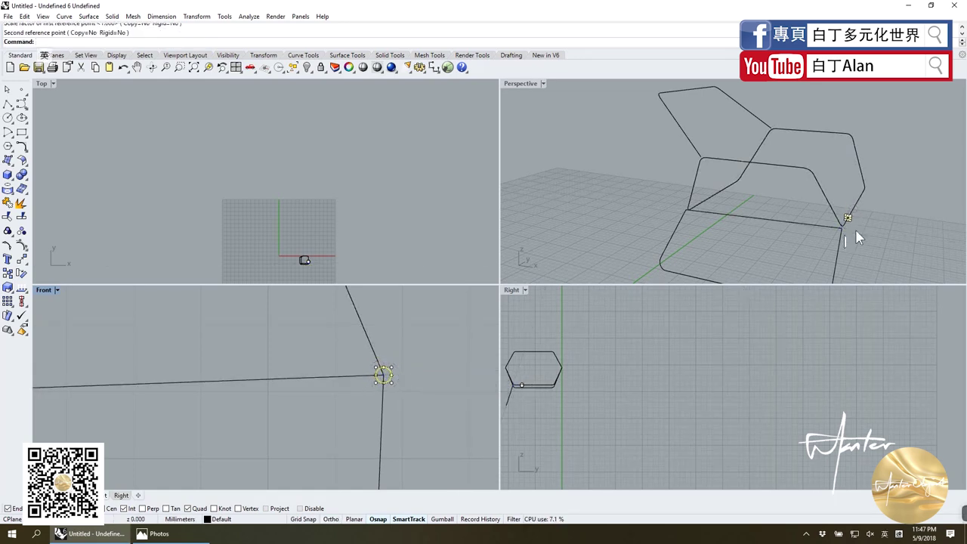
In a maximized Perspective view, move the small circle onto the frame curve.
{"action": "left_click", "coordinate": [858, 205]}
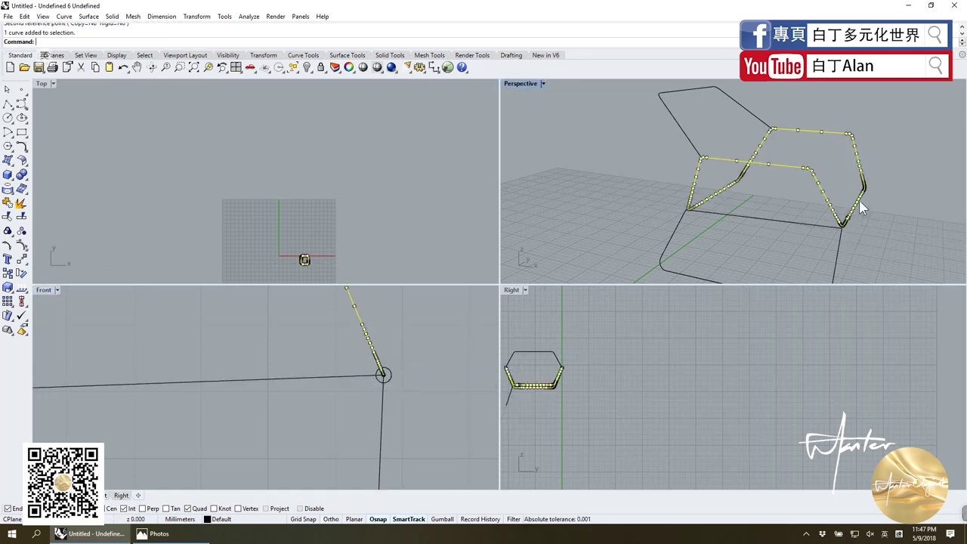
{"action": "double_click", "coordinate": [531, 89]}
{"action": "left_click", "coordinate": [594, 334]}
{"action": "left_click", "coordinate": [589, 404]}
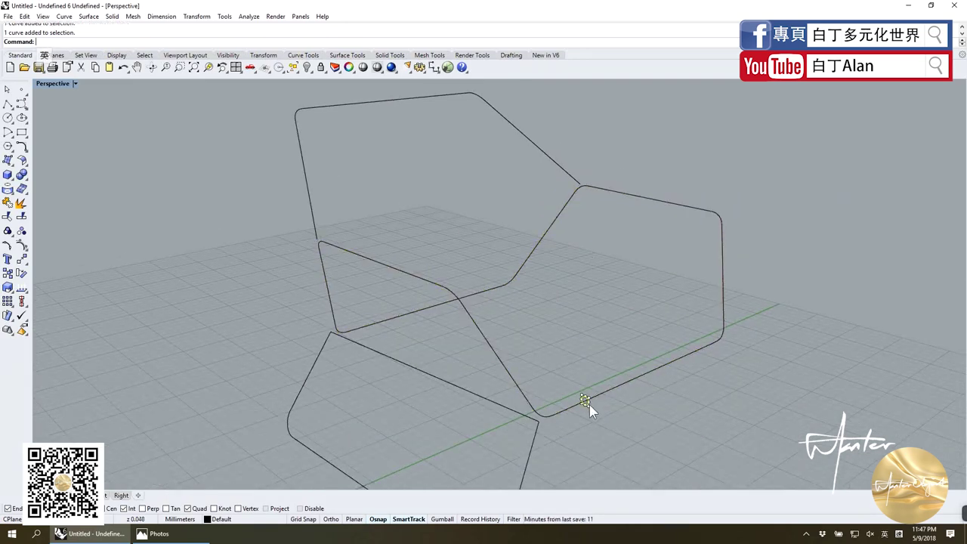
{"action": "scroll", "coordinate": [593, 401], "scroll_direction": "up", "scroll_amount": 2}
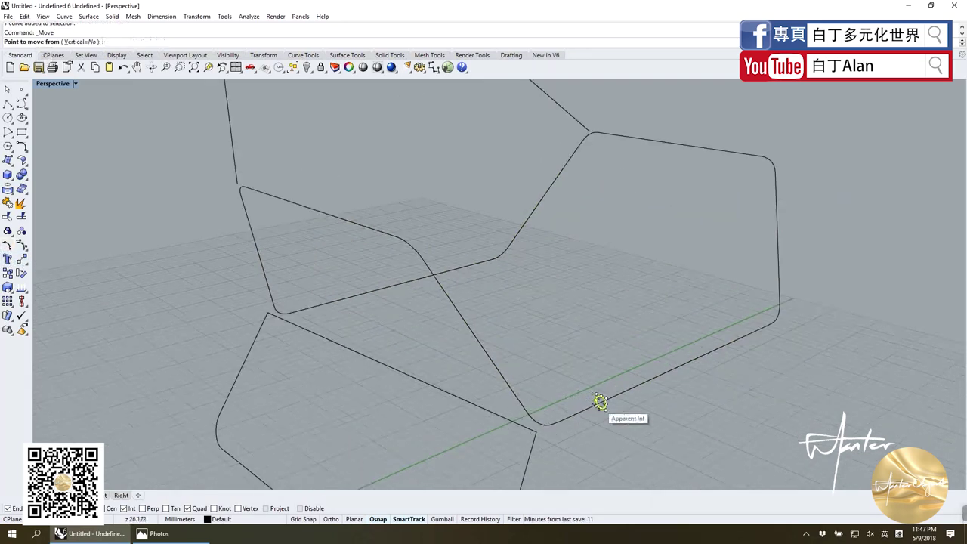
{"action": "scroll", "coordinate": [604, 393], "scroll_direction": "up", "scroll_amount": 3}
{"action": "scroll", "coordinate": [608, 389], "scroll_direction": "up", "scroll_amount": 2}
{"action": "left_click", "coordinate": [604, 378]}
{"action": "scroll", "coordinate": [619, 394], "scroll_direction": "down", "scroll_amount": 2}
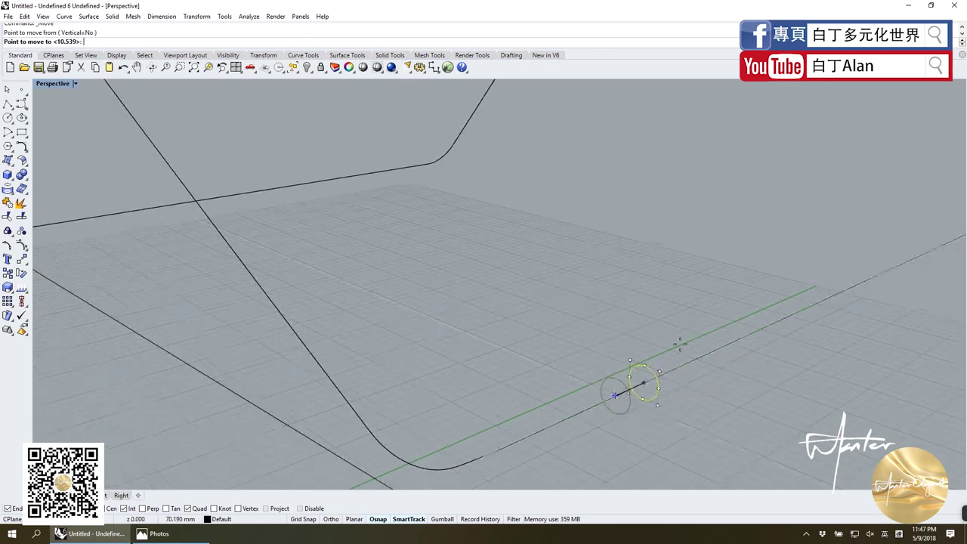
{"action": "scroll", "coordinate": [621, 394], "scroll_direction": "down", "scroll_amount": 3}
{"action": "scroll", "coordinate": [683, 346], "scroll_direction": "down", "scroll_amount": 2}
{"action": "left_click", "coordinate": [728, 332]}
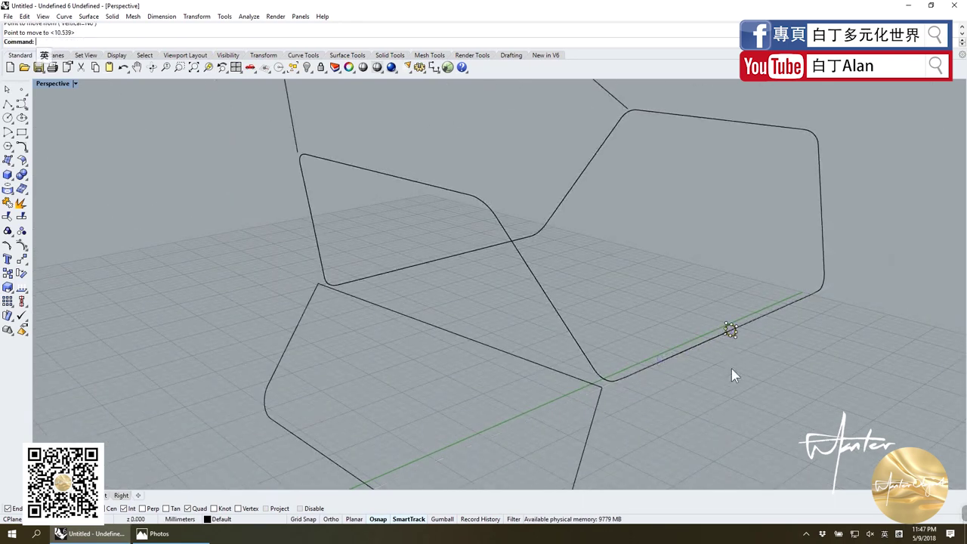
Sweep the circle along the frame curve with Sweep1, inspect the tube, then undo it.
{"action": "left_click", "coordinate": [711, 340]}
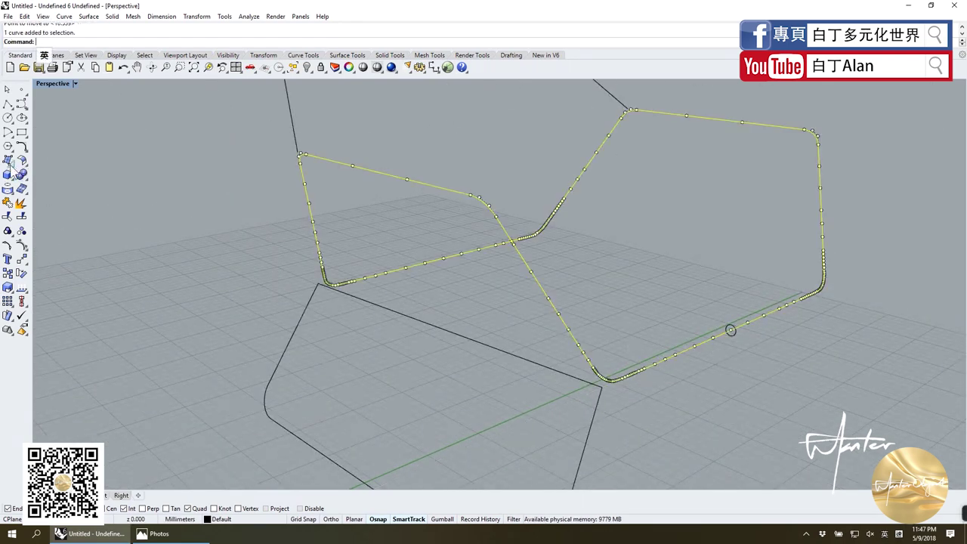
{"action": "left_click", "coordinate": [11, 165]}
{"action": "left_click", "coordinate": [23, 208]}
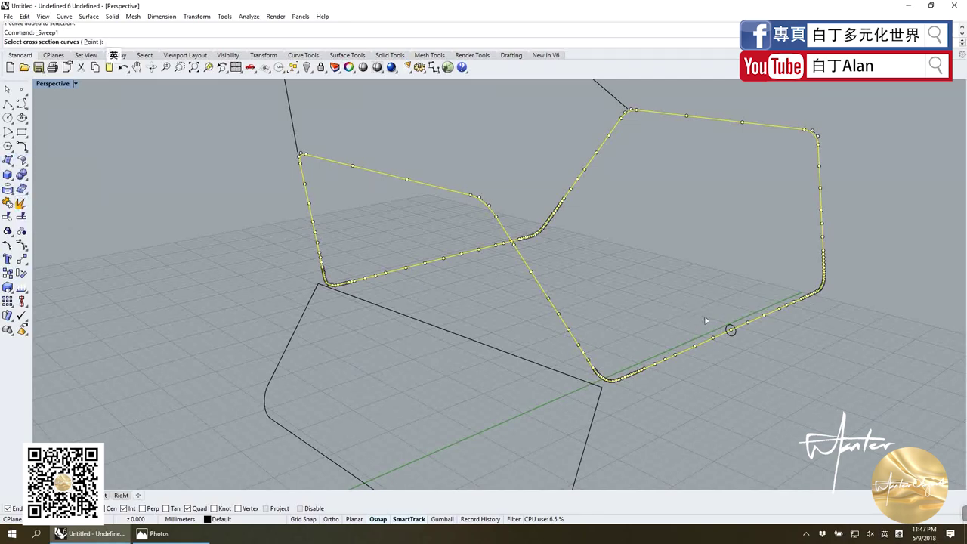
{"action": "left_click", "coordinate": [730, 331]}
{"action": "key", "text": "Return"}
{"action": "key", "text": "Return"}
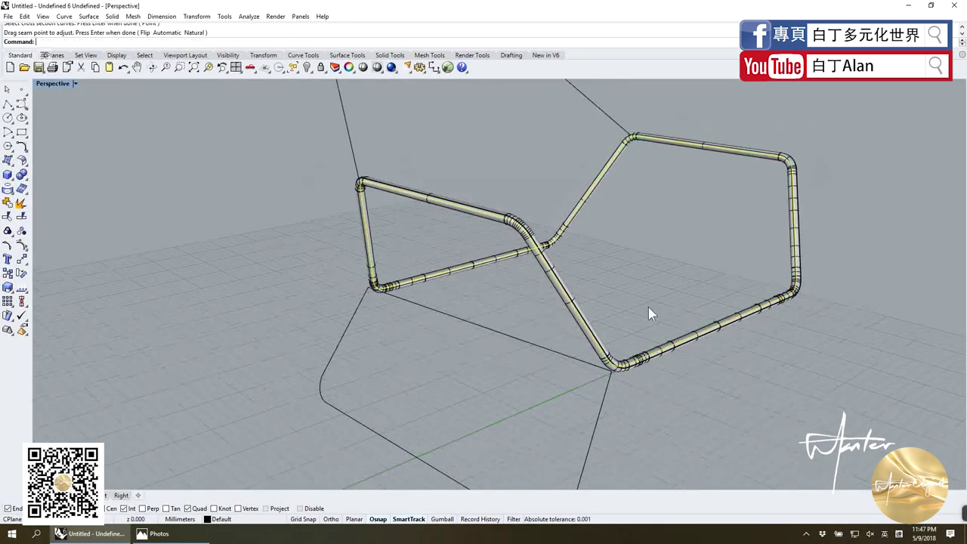
{"action": "right_click_drag", "start_coordinate": [648, 314], "coordinate": [619, 317]}
{"action": "left_click", "coordinate": [620, 318]}
{"action": "key", "text": "ctrl+z"}
{"action": "scroll", "coordinate": [706, 310], "scroll_direction": "up", "scroll_amount": 3}
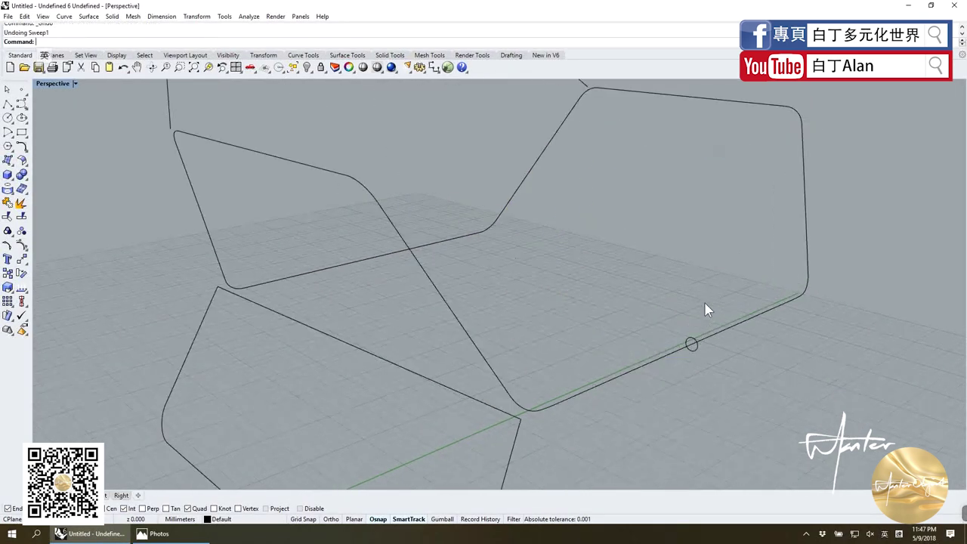
Back in the four-view layout, scale the profile circle down further.
{"action": "double_click", "coordinate": [67, 84]}
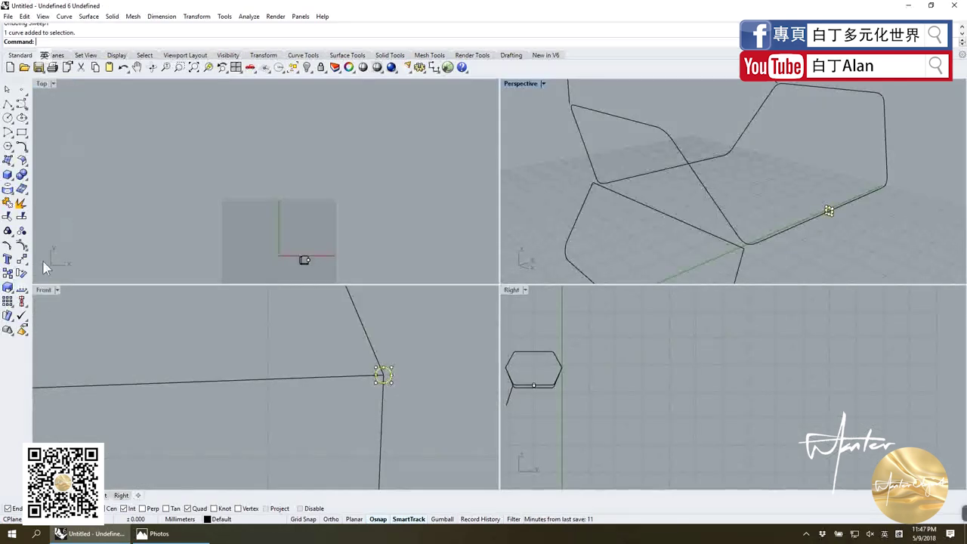
{"action": "left_click", "coordinate": [7, 288]}
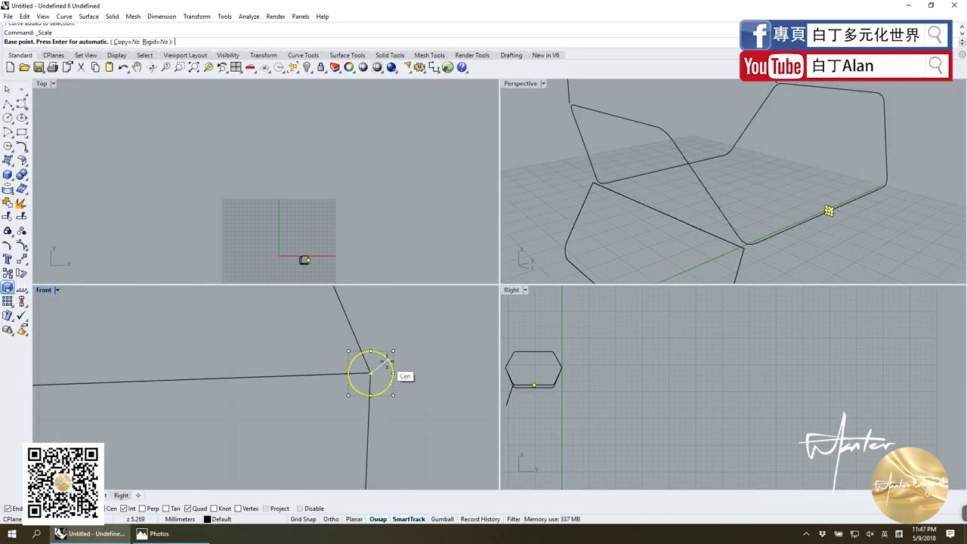
{"action": "left_click", "coordinate": [370, 371]}
{"action": "left_click", "coordinate": [445, 373]}
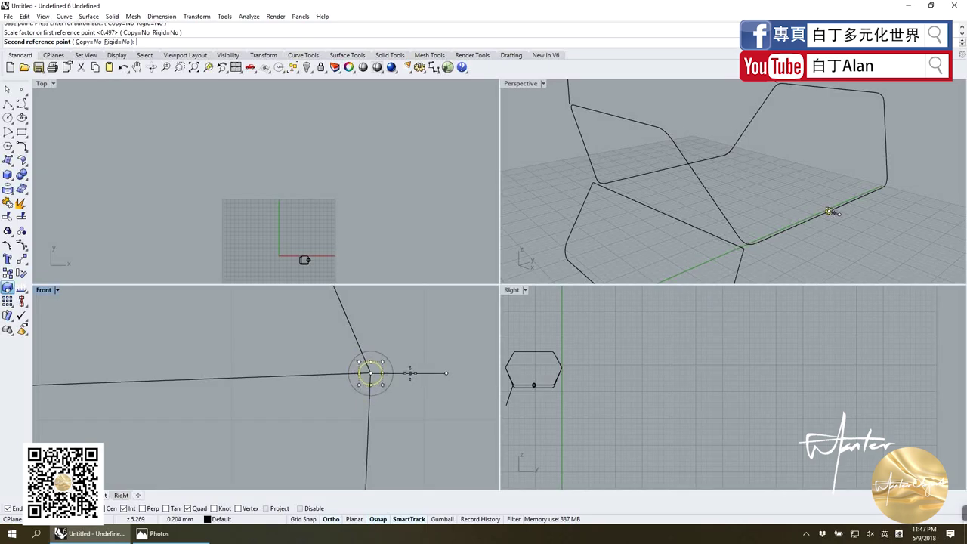
{"action": "left_click", "coordinate": [829, 211]}
Sweep the circle along the chair-back curve with Sweep1 to form a thin tube.
{"action": "double_click", "coordinate": [522, 83]}
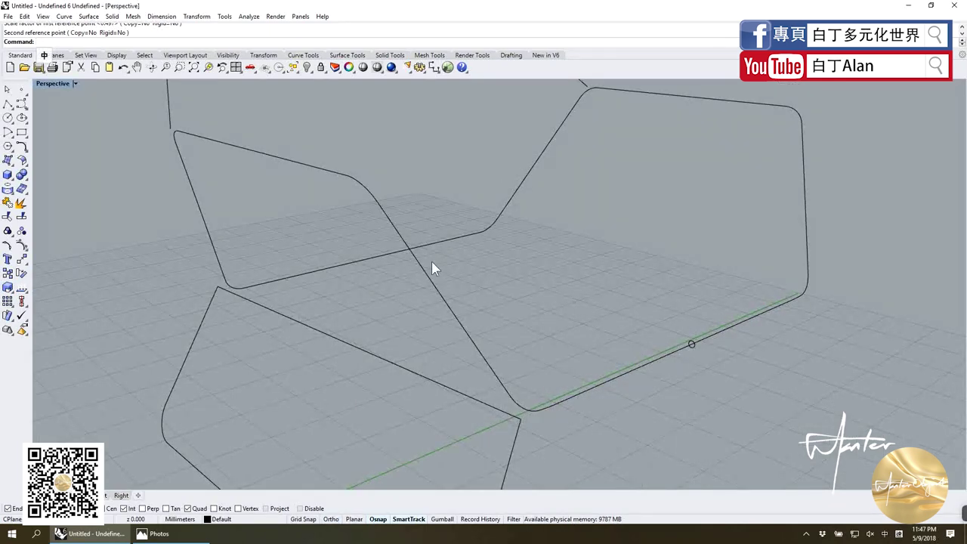
{"action": "left_click", "coordinate": [423, 281]}
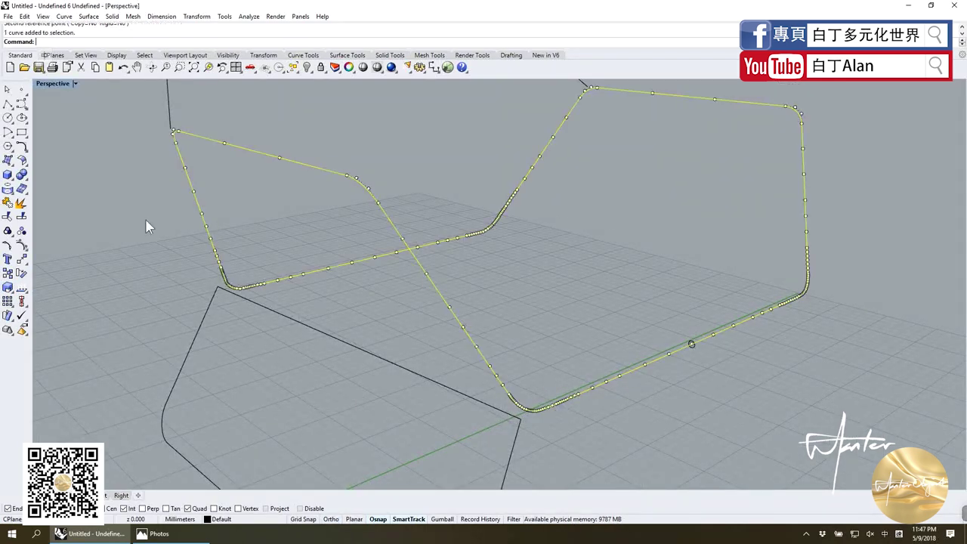
{"action": "left_click", "coordinate": [12, 168]}
{"action": "left_click", "coordinate": [24, 201]}
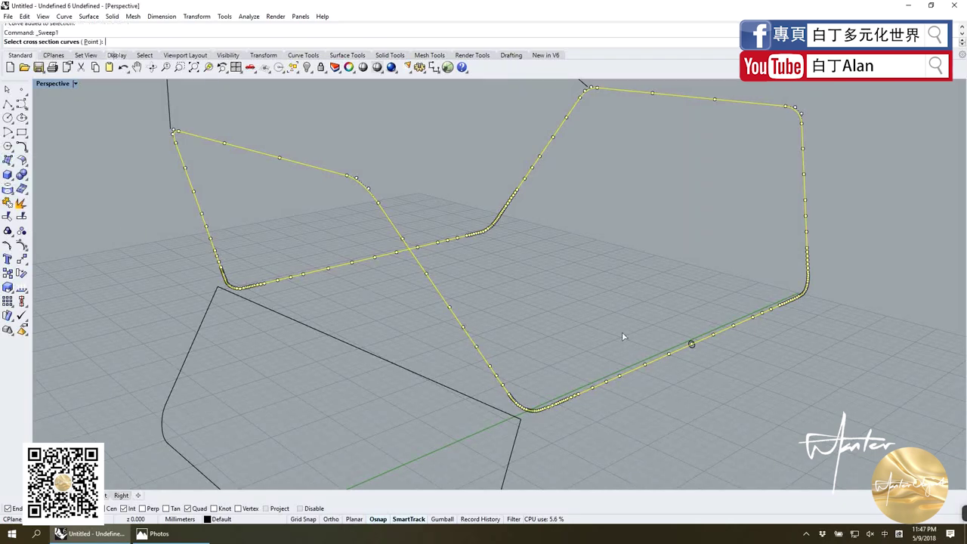
{"action": "left_click", "coordinate": [690, 346]}
{"action": "key", "text": "Return"}
{"action": "key", "text": "Return"}
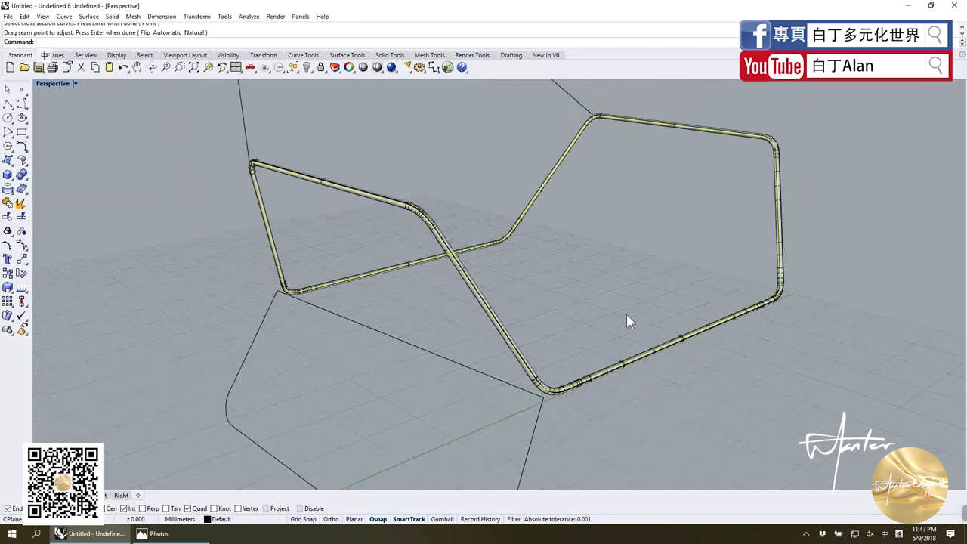
{"action": "right_click_drag", "start_coordinate": [592, 320], "coordinate": [611, 340]}
{"action": "scroll", "coordinate": [639, 317], "scroll_direction": "down", "scroll_amount": 3}
{"action": "scroll", "coordinate": [639, 317], "scroll_direction": "up", "scroll_amount": 3}
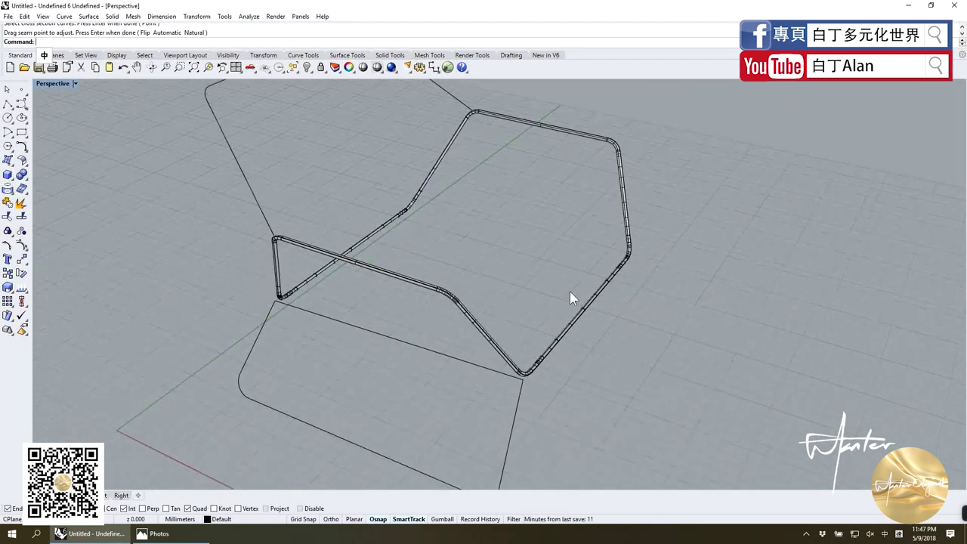
{"action": "left_click", "coordinate": [582, 309]}
{"action": "left_click", "coordinate": [21, 259]}
Move the profile circle by its centre onto the base frame curve's midpoint.
{"action": "scroll", "coordinate": [616, 313], "scroll_direction": "up", "scroll_amount": 3}
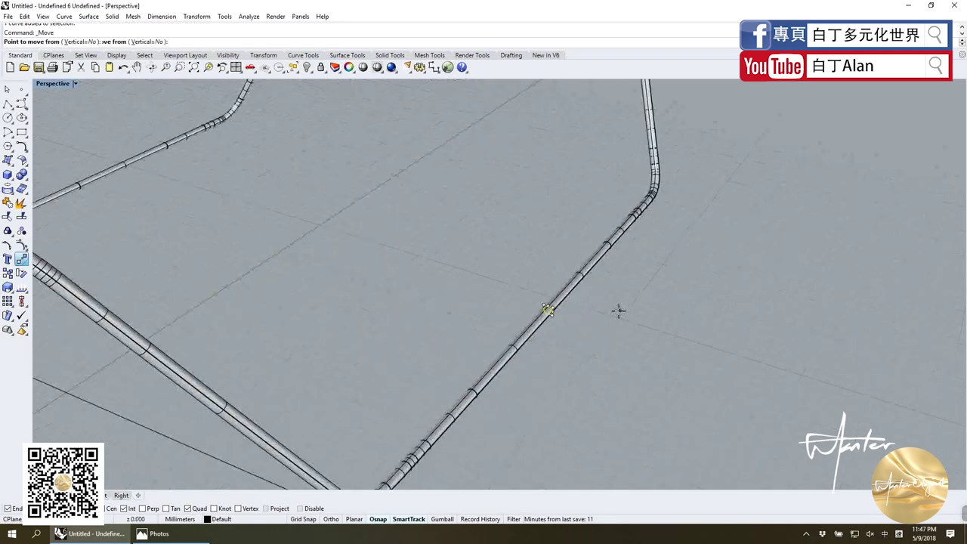
{"action": "scroll", "coordinate": [546, 309], "scroll_direction": "up", "scroll_amount": 2}
{"action": "scroll", "coordinate": [543, 308], "scroll_direction": "up", "scroll_amount": 2}
{"action": "scroll", "coordinate": [545, 306], "scroll_direction": "up", "scroll_amount": 2}
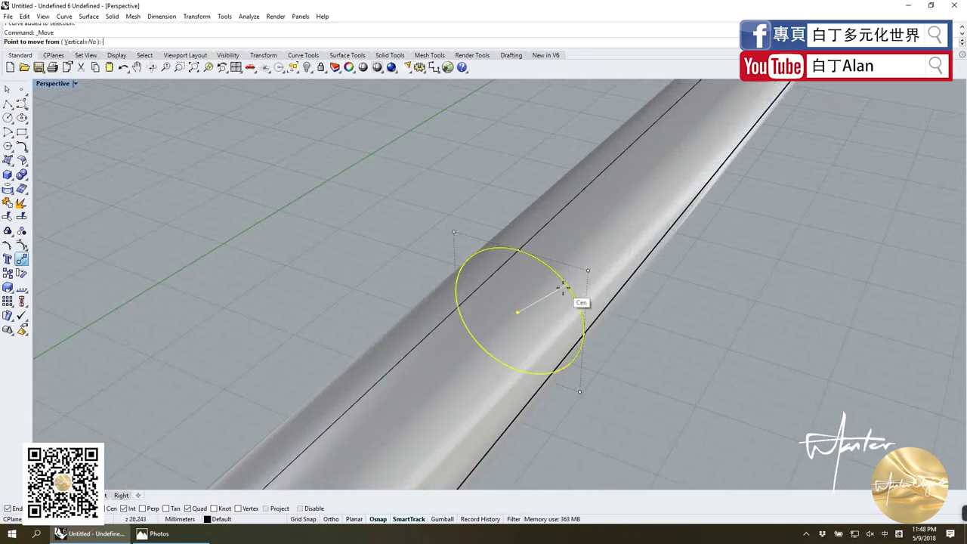
{"action": "left_click", "coordinate": [570, 300]}
{"action": "scroll", "coordinate": [597, 355], "scroll_direction": "down", "scroll_amount": 2}
{"action": "scroll", "coordinate": [609, 382], "scroll_direction": "down", "scroll_amount": 3}
{"action": "scroll", "coordinate": [613, 388], "scroll_direction": "down", "scroll_amount": 3}
{"action": "scroll", "coordinate": [597, 370], "scroll_direction": "down", "scroll_amount": 3}
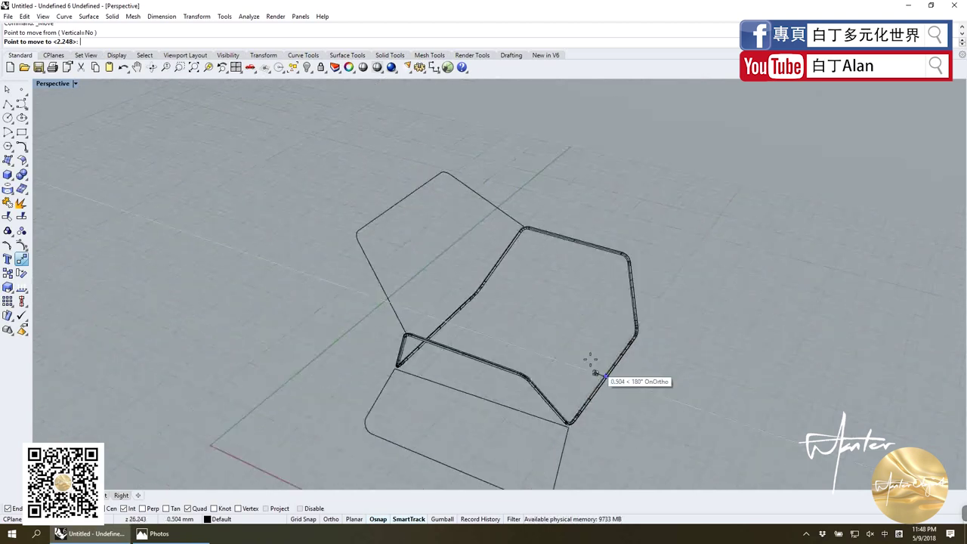
{"action": "scroll", "coordinate": [427, 220], "scroll_direction": "up", "scroll_amount": 2}
{"action": "left_click", "coordinate": [428, 221]}
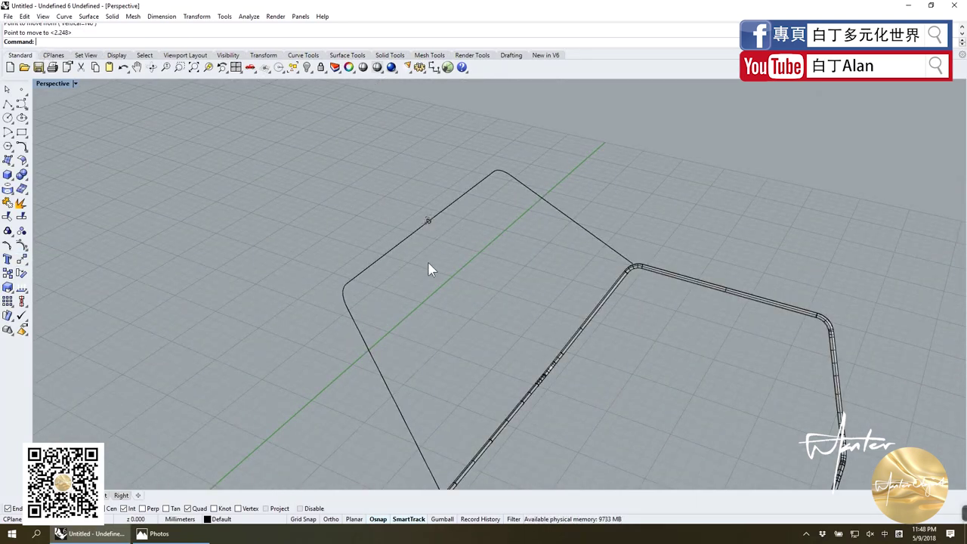
Sweep1 the circle along the base frame curve to make a tube.
{"action": "left_click", "coordinate": [401, 244]}
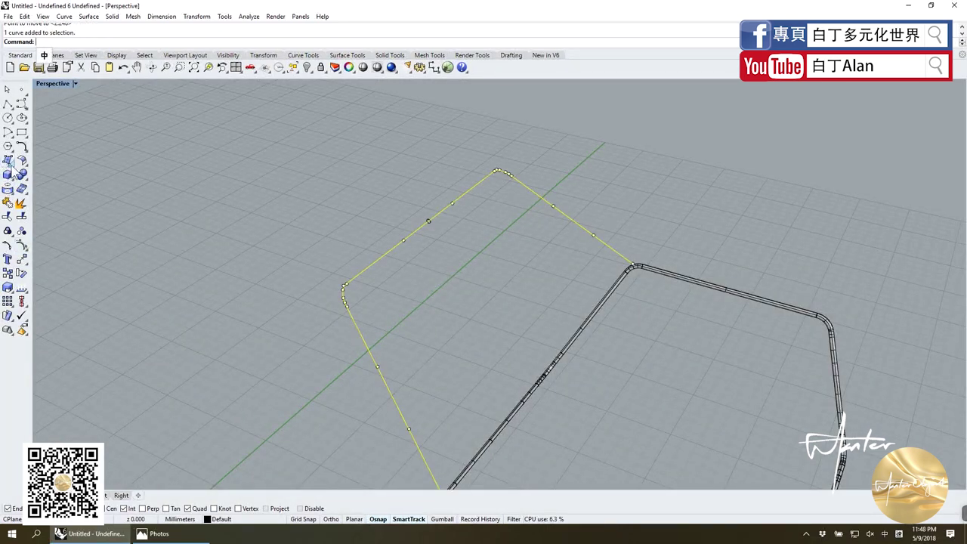
{"action": "left_click", "coordinate": [11, 163]}
{"action": "left_click", "coordinate": [22, 207]}
{"action": "left_click", "coordinate": [429, 221]}
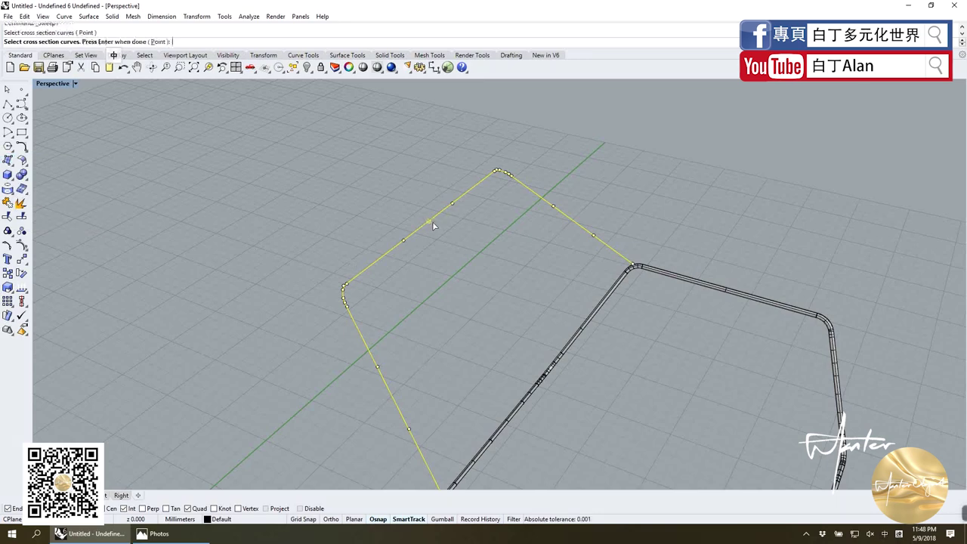
{"action": "key", "text": "Return"}
Sweep the tube-end circle along the next rail curve to build another pipe section.
{"action": "key", "text": "Return"}
{"action": "left_click", "coordinate": [479, 360]}
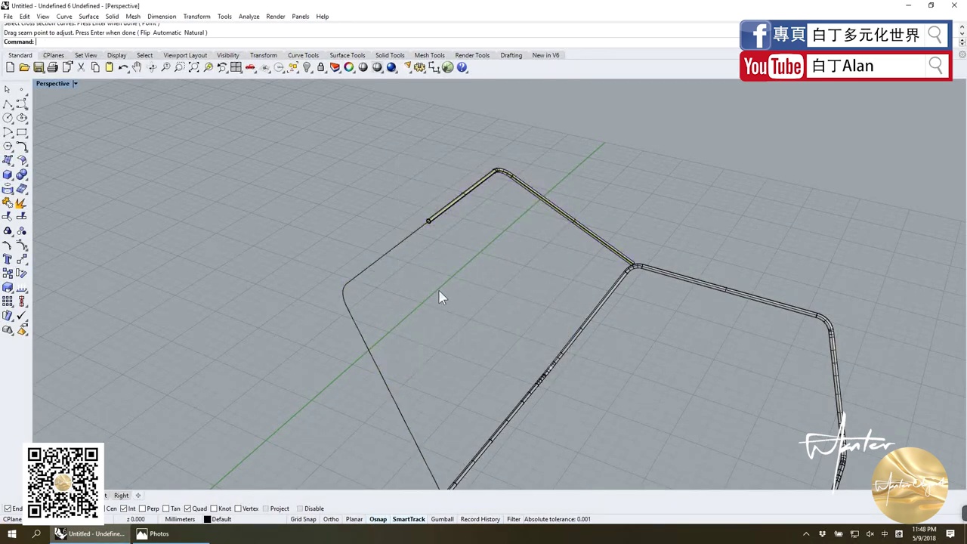
{"action": "left_click", "coordinate": [409, 238]}
{"action": "key", "text": "Return"}
{"action": "left_click", "coordinate": [428, 220]}
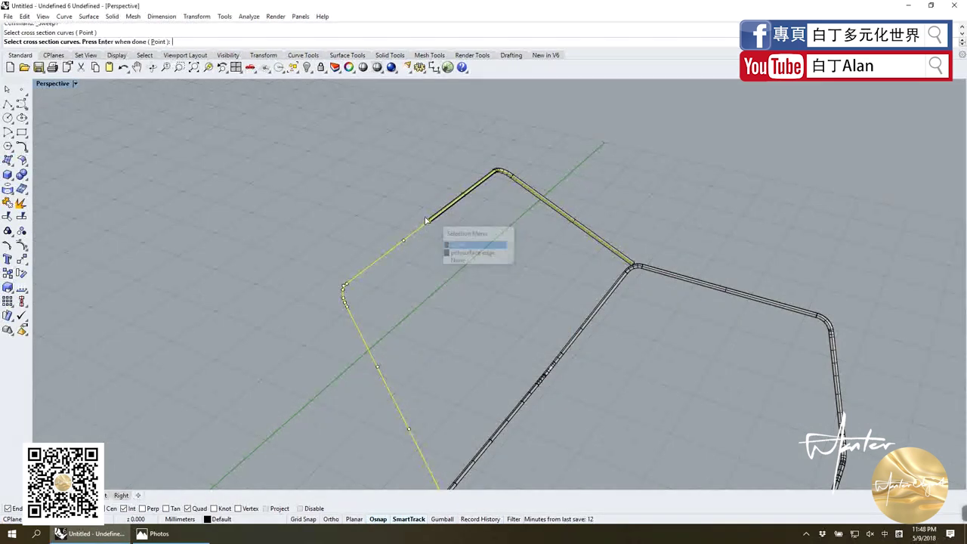
{"action": "left_click", "coordinate": [465, 244]}
{"action": "key", "text": "Return"}
{"action": "scroll", "coordinate": [436, 217], "scroll_direction": "up", "scroll_amount": 3}
{"action": "left_click", "coordinate": [436, 217]}
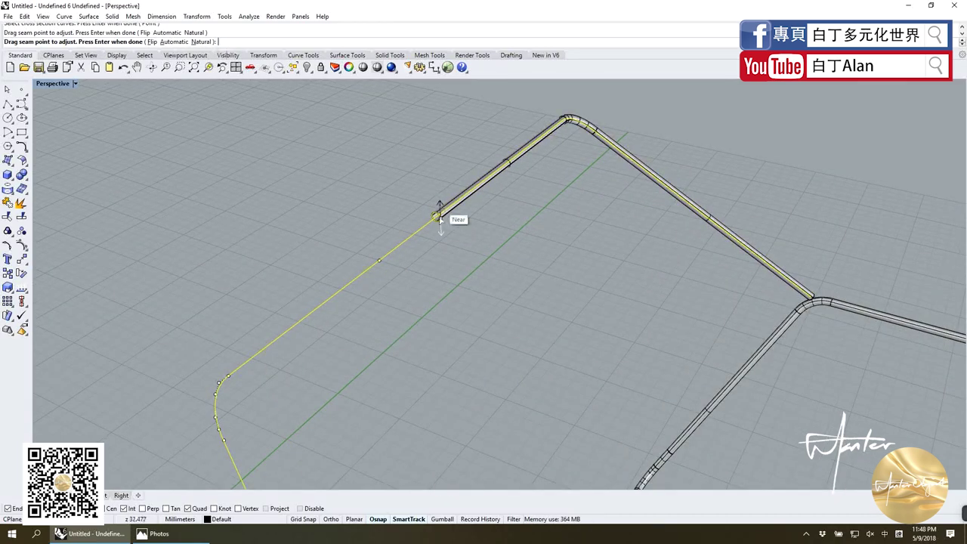
{"action": "key", "text": "Return"}
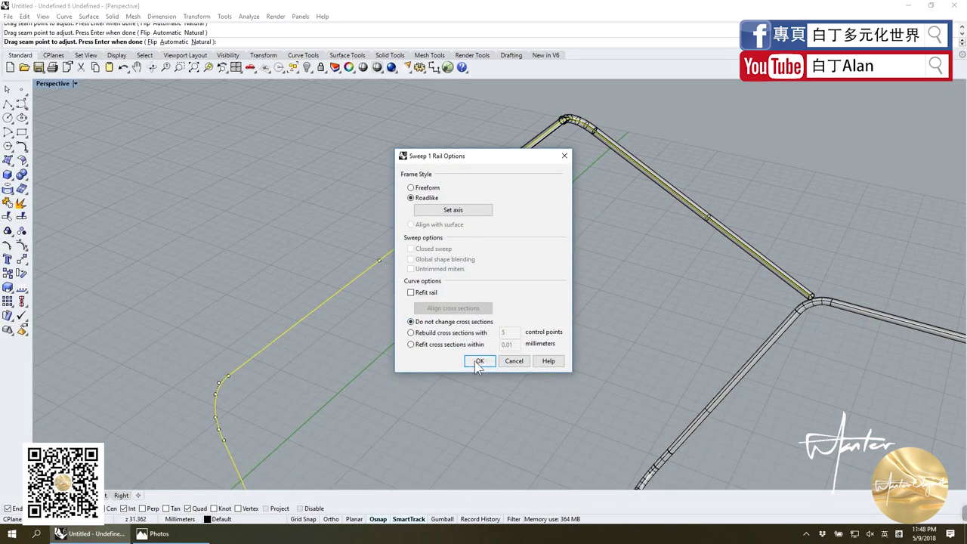
{"action": "left_click", "coordinate": [478, 361]}
Sweep the tube's end edge along the remaining rail curve as a further pipe.
{"action": "left_click", "coordinate": [470, 188]}
{"action": "left_click", "coordinate": [517, 221]}
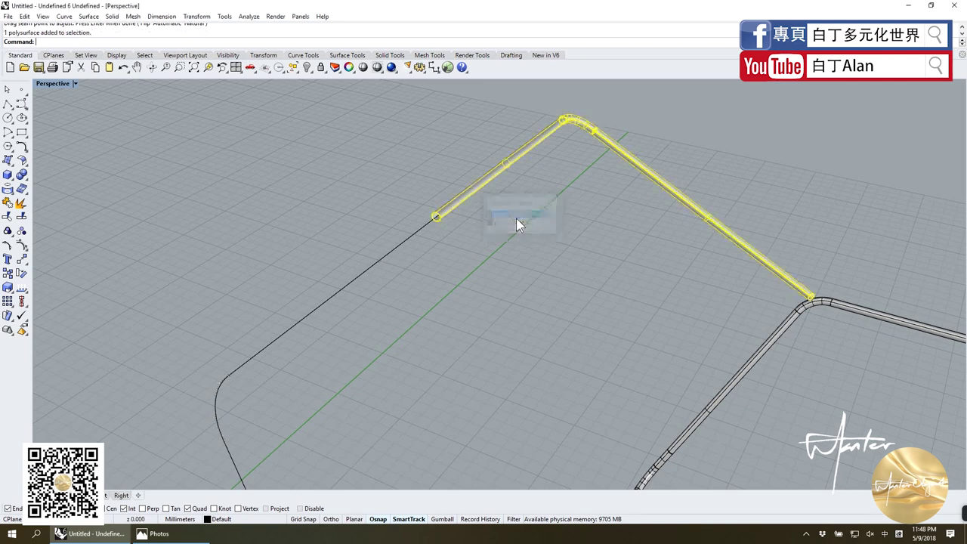
{"action": "key", "text": "Escape"}
{"action": "left_click", "coordinate": [418, 231]}
{"action": "key", "text": "Return"}
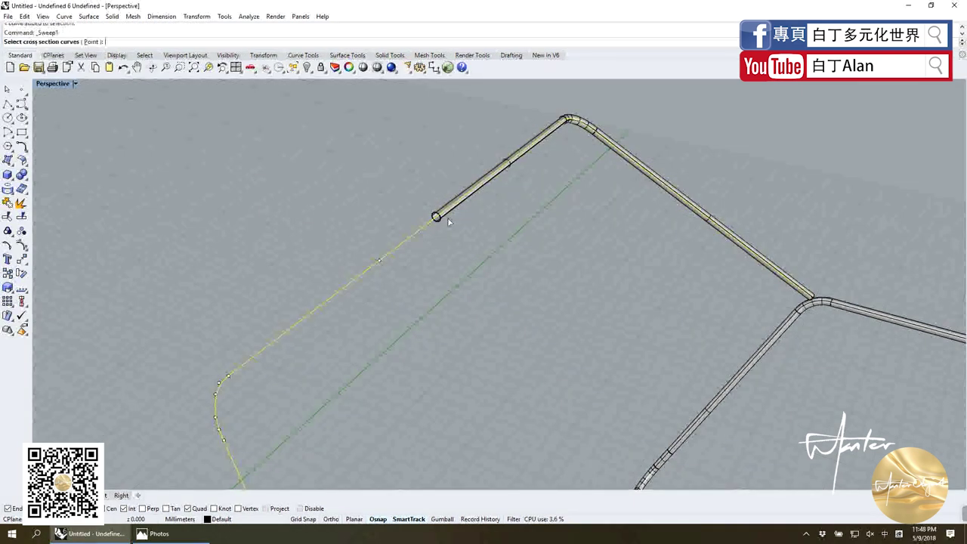
{"action": "left_click", "coordinate": [441, 219]}
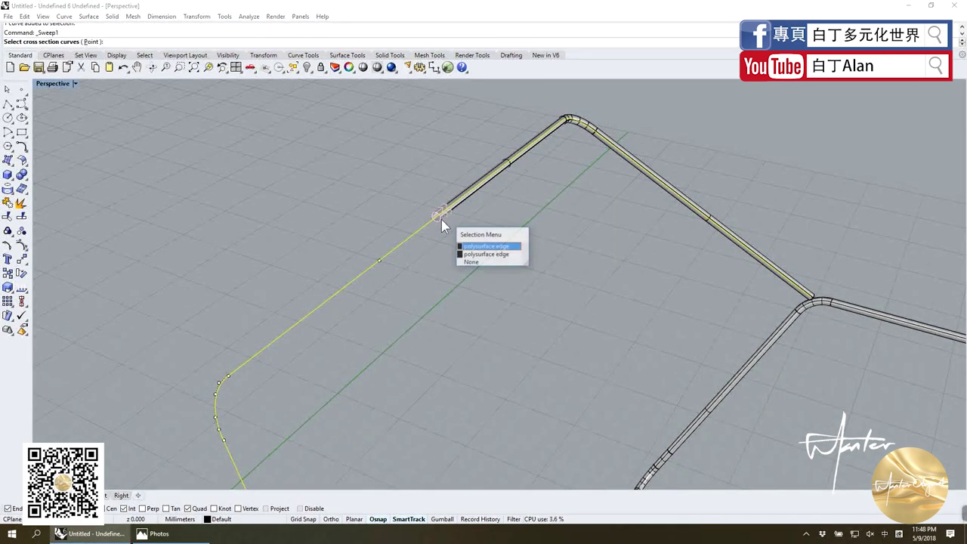
{"action": "left_click", "coordinate": [480, 248]}
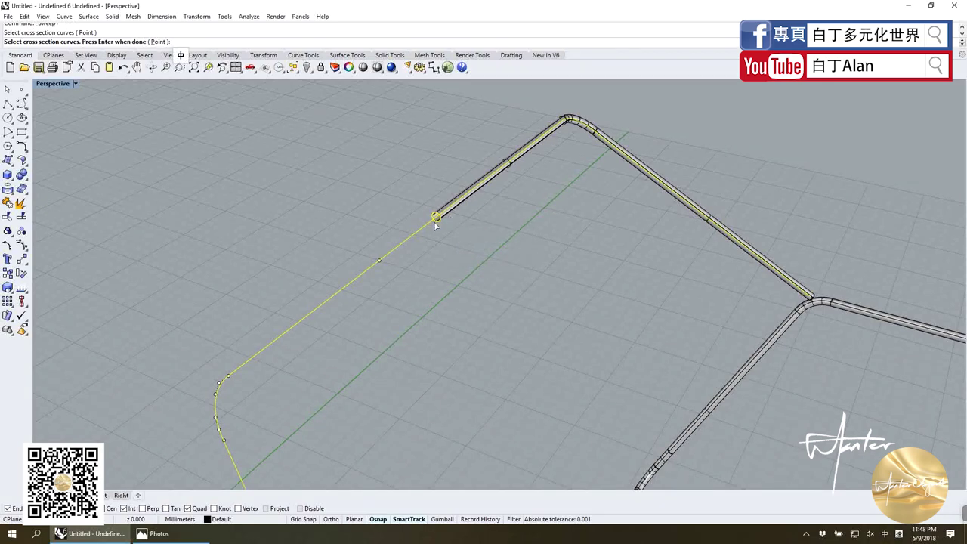
{"action": "key", "text": "Return"}
{"action": "key", "text": "Return"}
{"action": "left_click", "coordinate": [480, 362]}
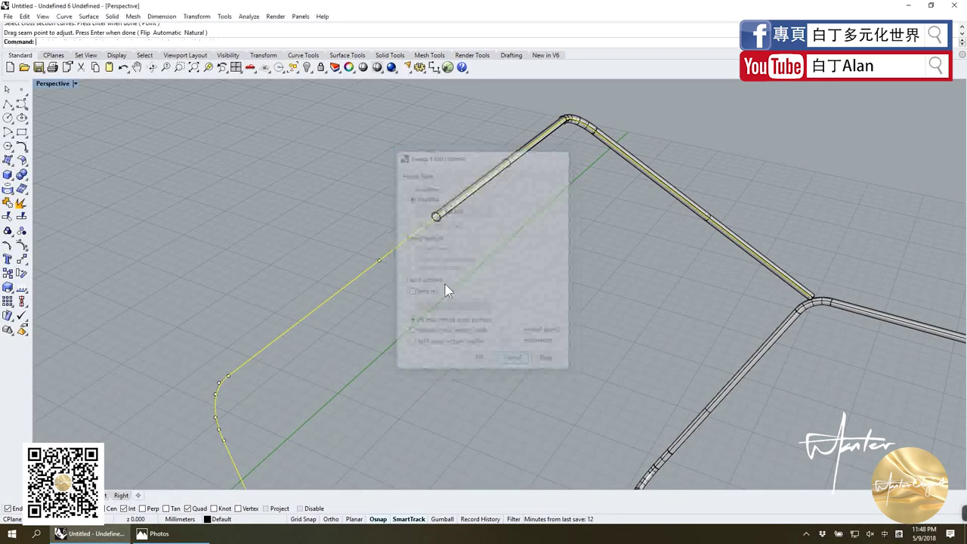
Repeat Sweep1 with the tube-end circle on the rail curve, keeping the default seam.
{"action": "right_click", "coordinate": [445, 221]}
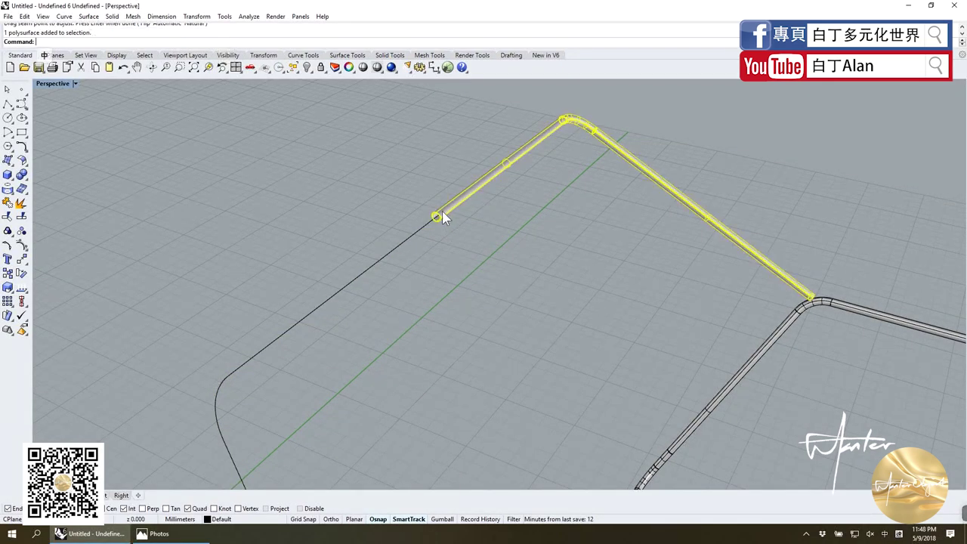
{"action": "left_click", "coordinate": [436, 219]}
{"action": "left_click", "coordinate": [436, 219]}
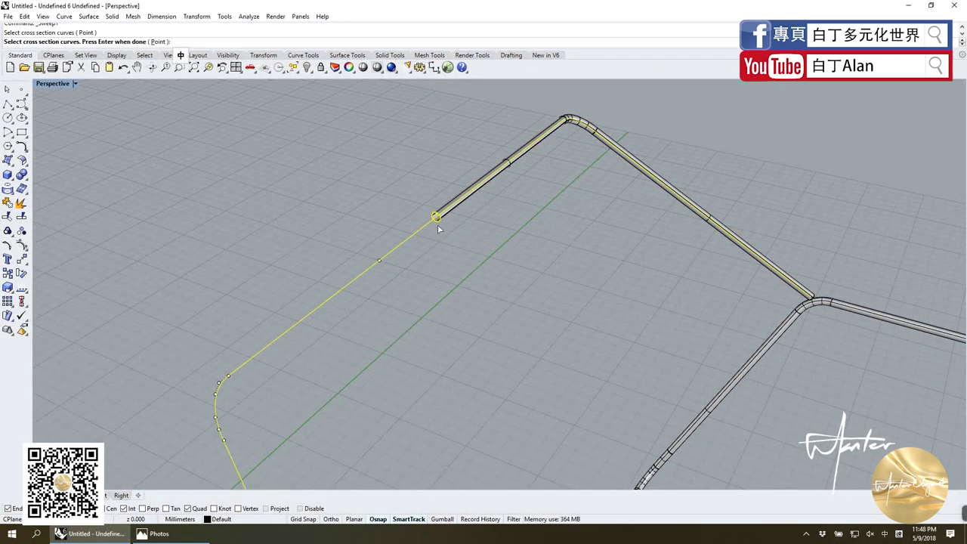
{"action": "right_click", "coordinate": [438, 228]}
{"action": "right_click", "coordinate": [431, 233]}
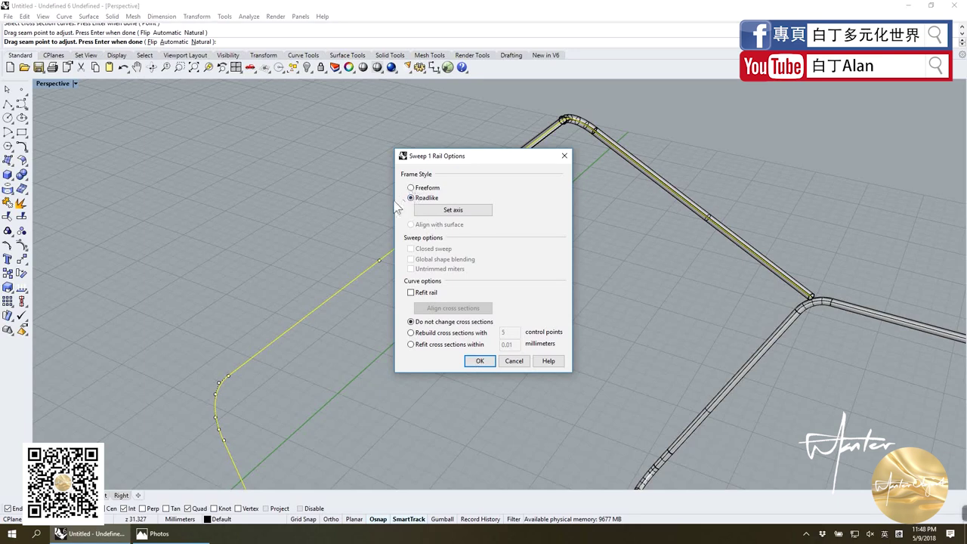
{"action": "key", "text": "Return"}
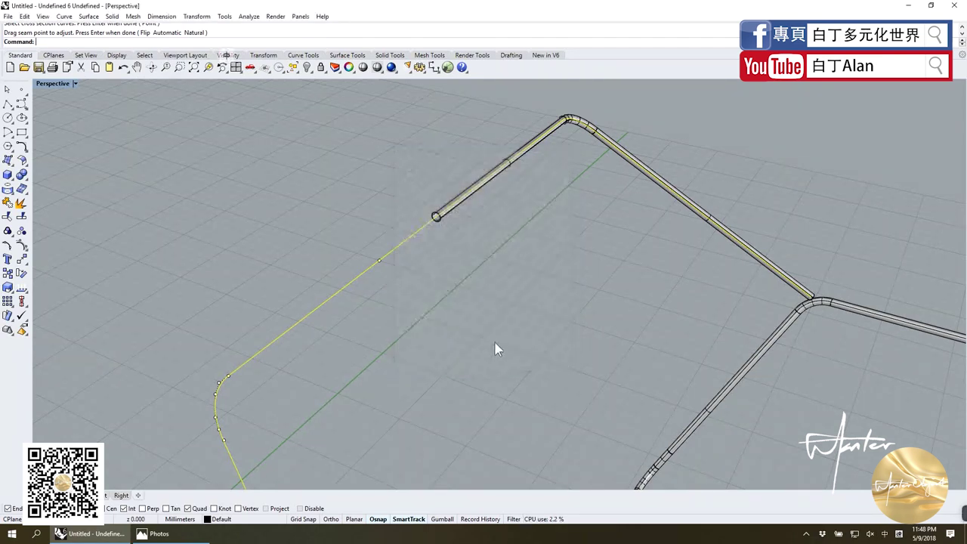
Run Sweep1 from the surface tools with the tube-end curve as cross-section.
{"action": "left_click", "coordinate": [15, 172]}
{"action": "left_click", "coordinate": [56, 211]}
{"action": "left_click", "coordinate": [424, 216]}
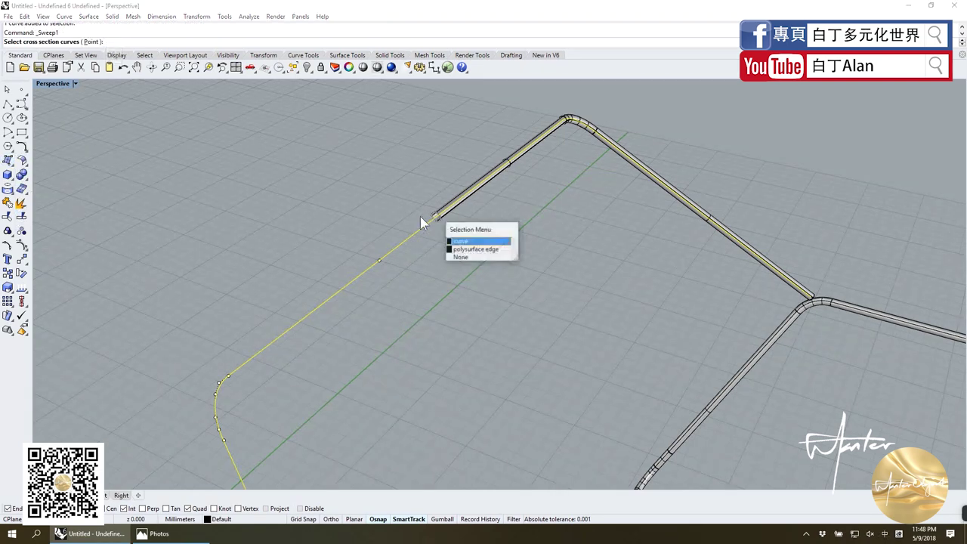
{"action": "key", "text": "Return"}
{"action": "key", "text": "Return"}
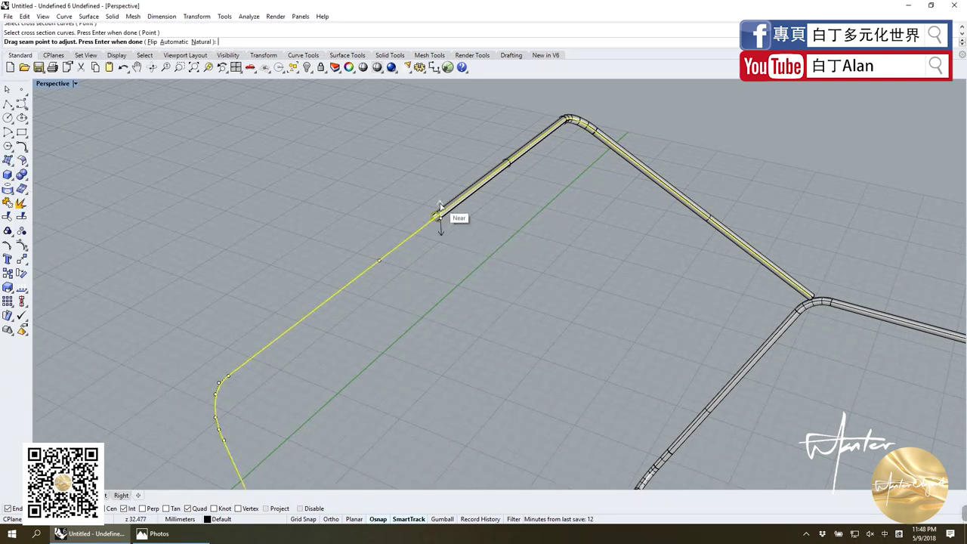
{"action": "key", "text": "Return"}
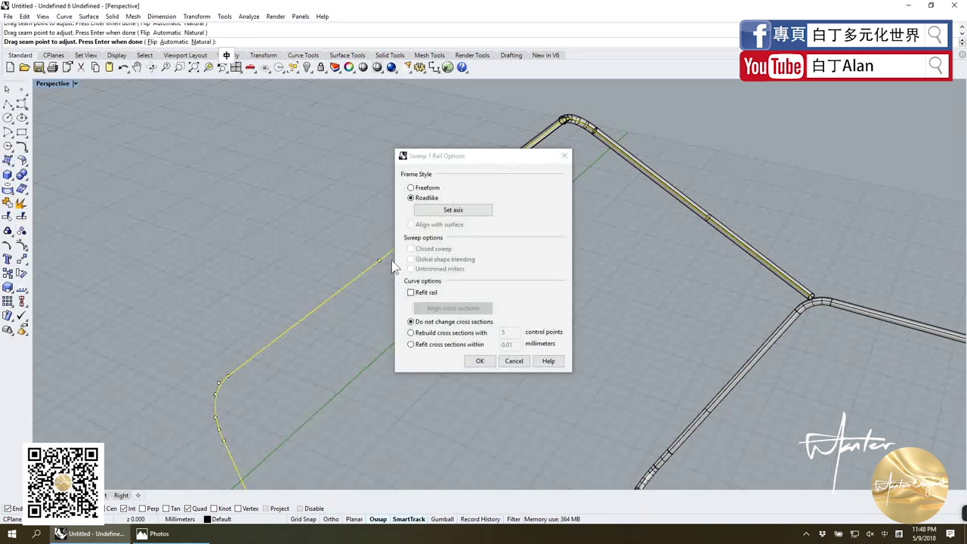
{"action": "key", "text": "Return"}
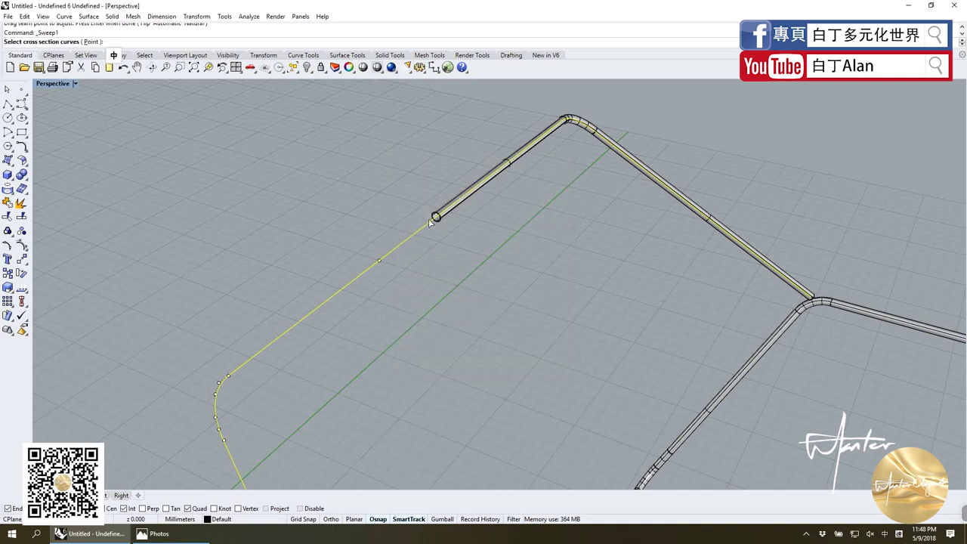
Sweep the end circle once more, then delete the unwanted resulting tube.
{"action": "left_click", "coordinate": [430, 220]}
{"action": "key", "text": "Return"}
{"action": "key", "text": "Return"}
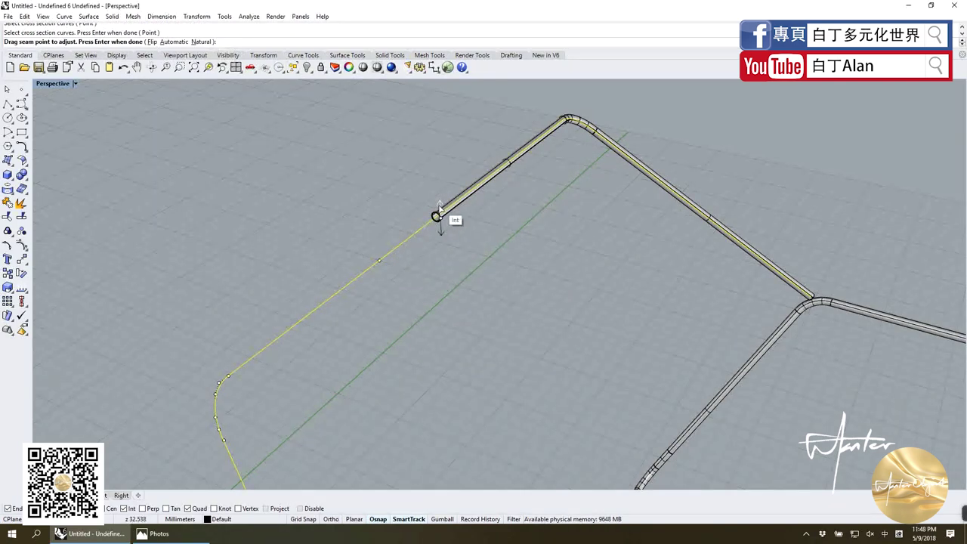
{"action": "key", "text": "Return"}
{"action": "key", "text": "Return"}
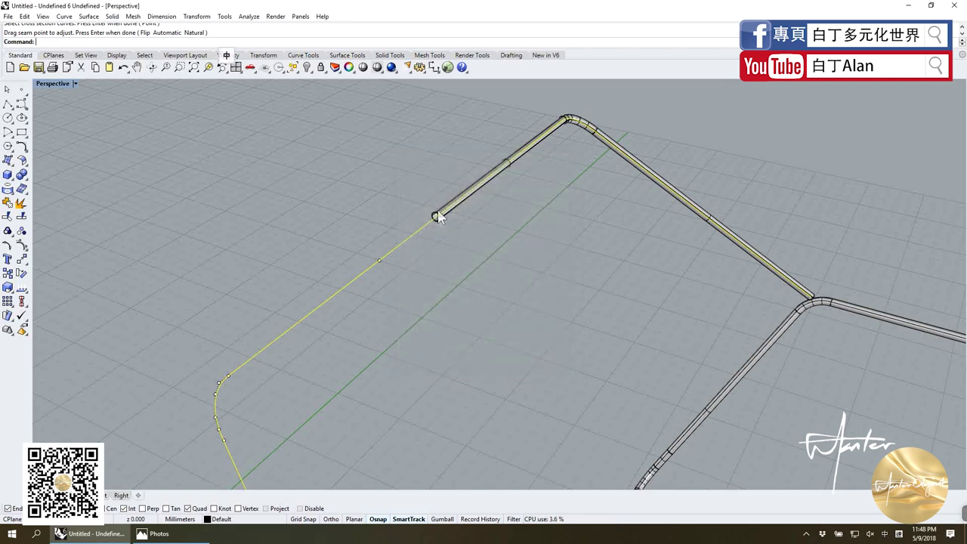
{"action": "left_click", "coordinate": [438, 217]}
{"action": "key", "text": "Delete"}
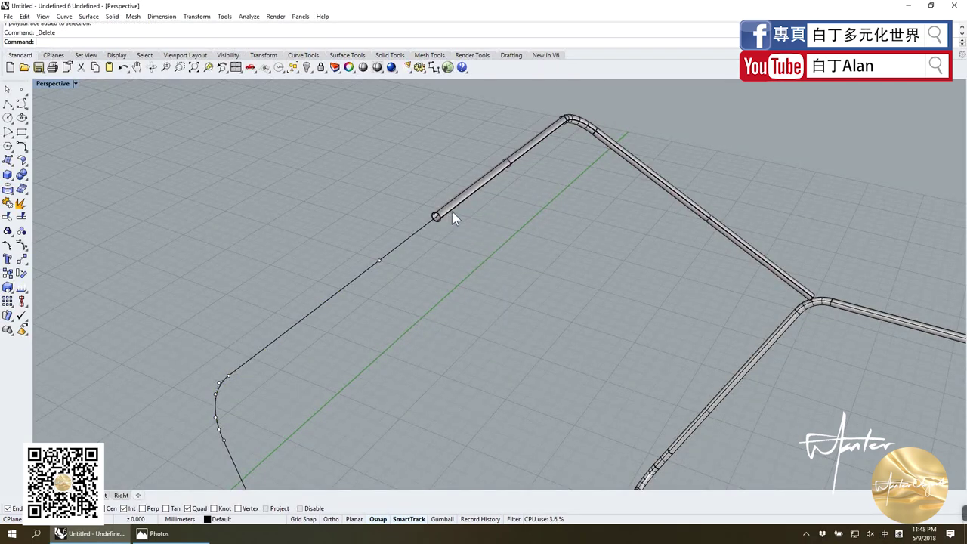
Restart Sweep1 with the frame curve as rail and the tube's end circle as profile.
{"action": "key", "text": "Return"}
{"action": "left_click", "coordinate": [425, 225]}
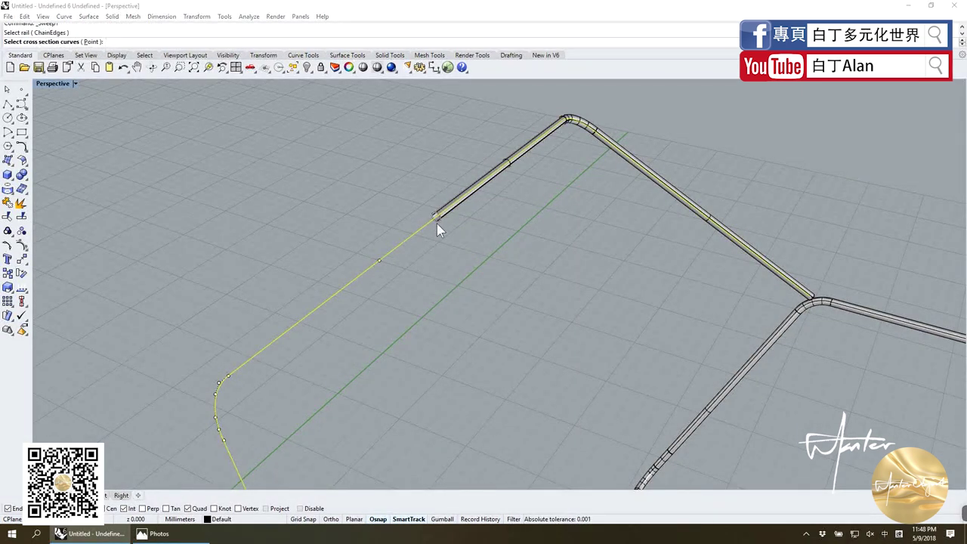
{"action": "left_click", "coordinate": [437, 222]}
{"action": "key", "text": "Return"}
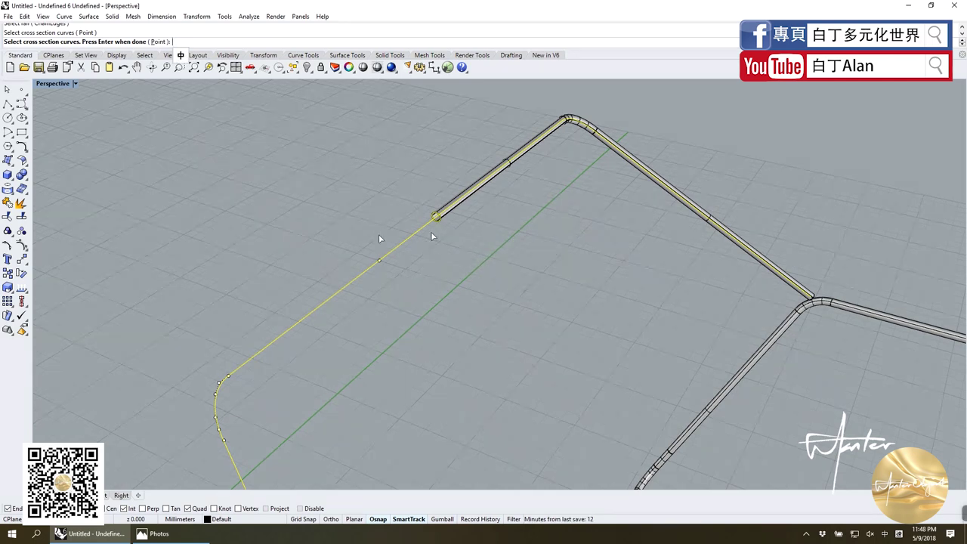
{"action": "key", "text": "Return"}
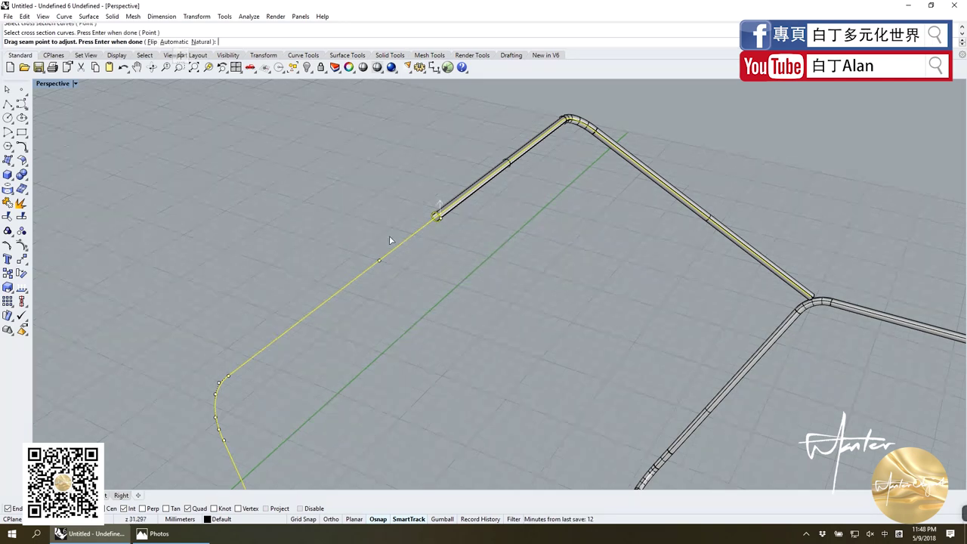
{"action": "left_click", "coordinate": [439, 205]}
In the four-view layout, drag the profile seam to the circle's quadrant point and build the pipe.
{"action": "double_click", "coordinate": [61, 84]}
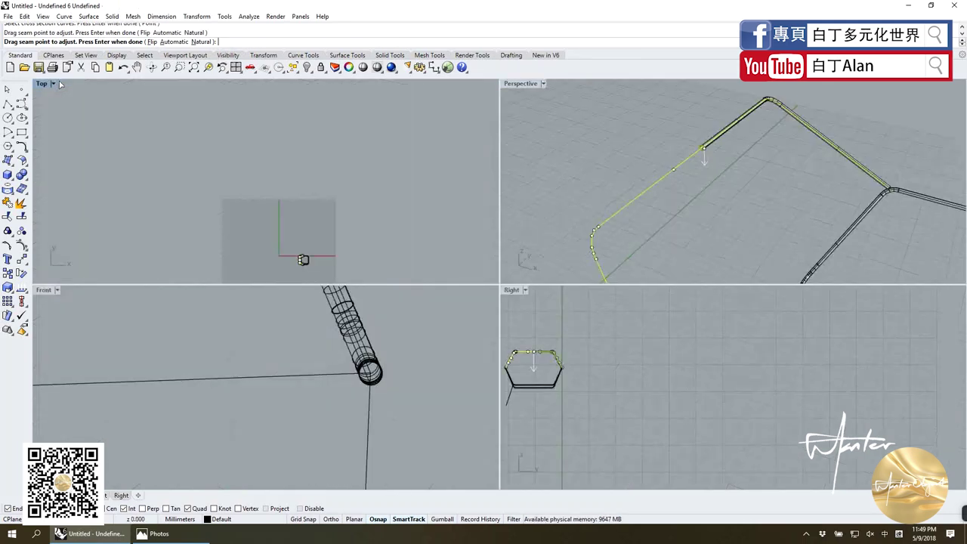
{"action": "scroll", "coordinate": [304, 253], "scroll_direction": "up", "scroll_amount": 3}
{"action": "scroll", "coordinate": [302, 231], "scroll_direction": "up", "scroll_amount": 3}
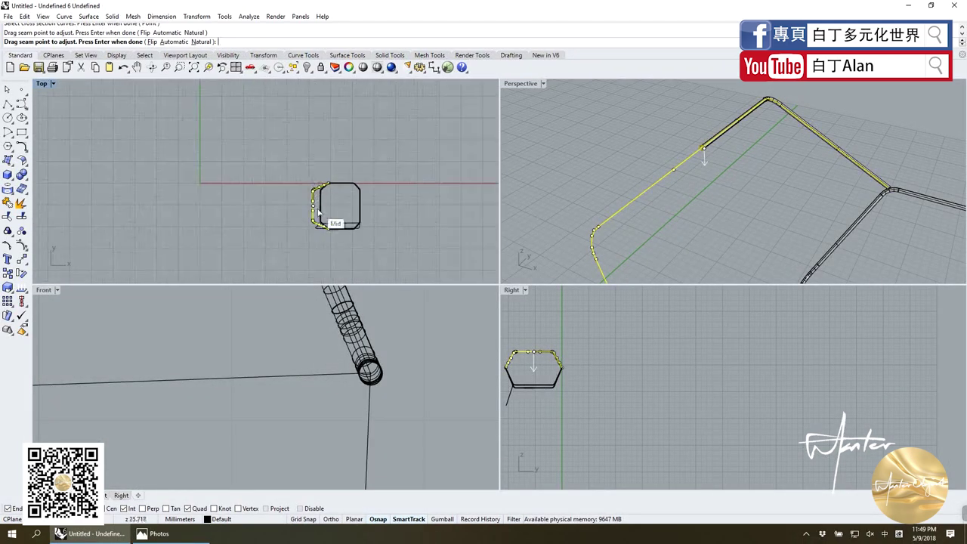
{"action": "scroll", "coordinate": [300, 211], "scroll_direction": "up", "scroll_amount": 2}
{"action": "scroll", "coordinate": [300, 210], "scroll_direction": "up", "scroll_amount": 2}
{"action": "scroll", "coordinate": [289, 162], "scroll_direction": "up", "scroll_amount": 2}
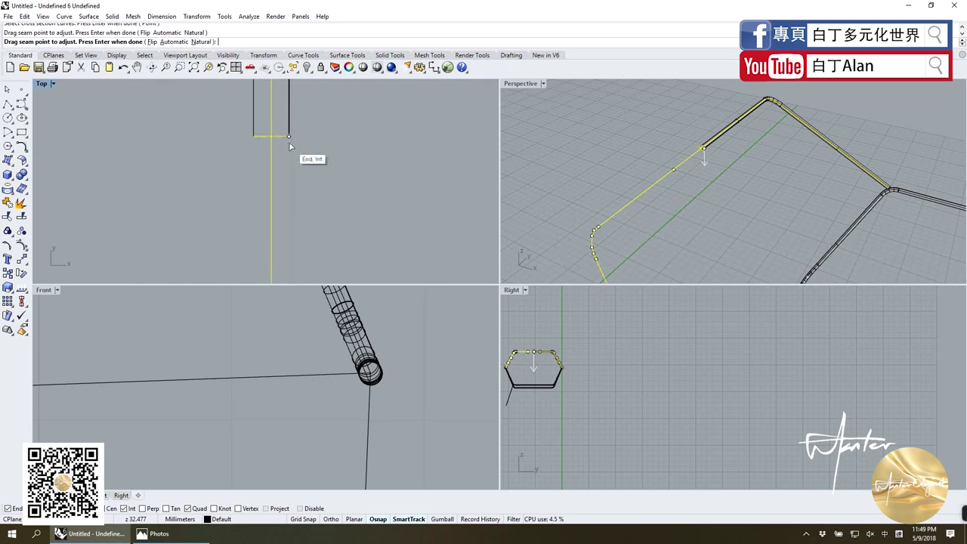
{"action": "left_click", "coordinate": [290, 145]}
{"action": "left_click_drag", "start_coordinate": [290, 146], "coordinate": [270, 177]}
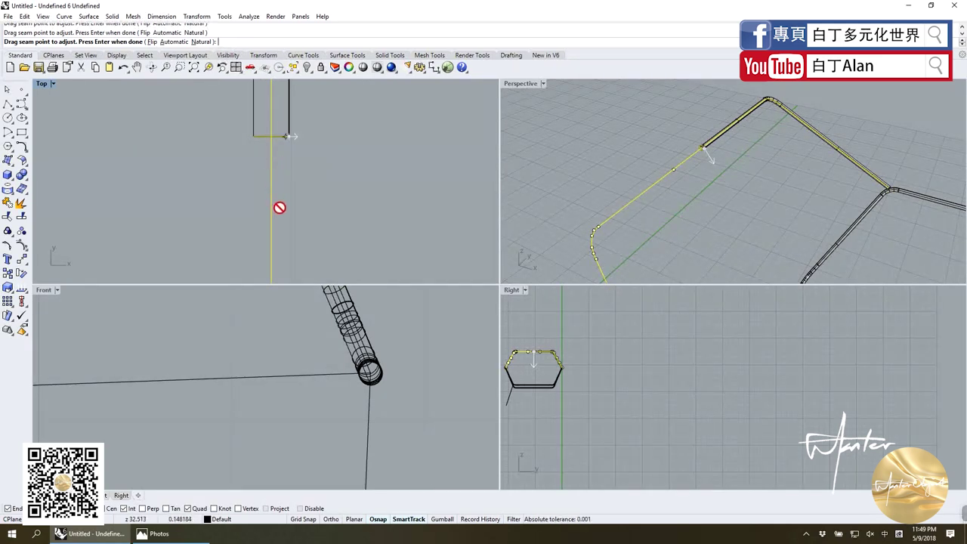
{"action": "left_click_drag", "start_coordinate": [295, 143], "coordinate": [277, 140]}
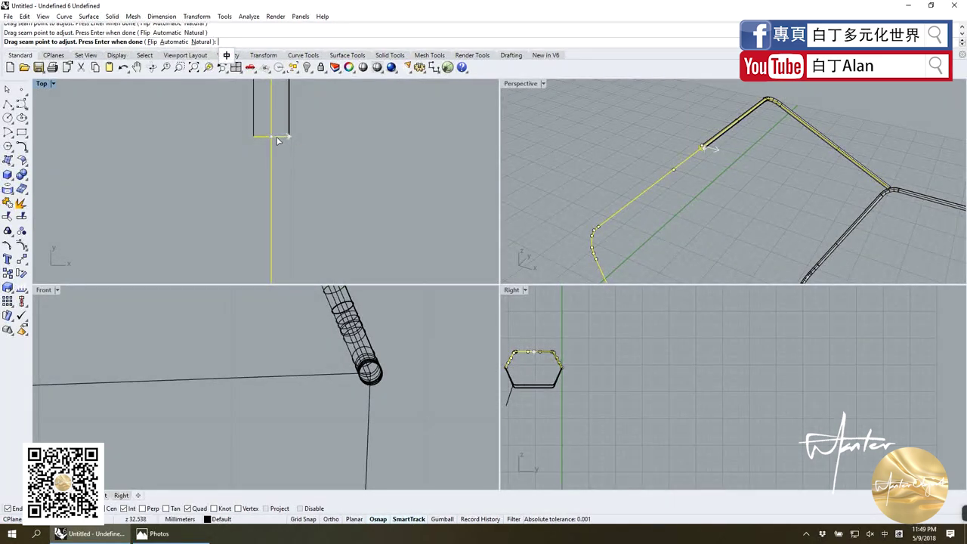
{"action": "key", "text": "Return"}
{"action": "left_click", "coordinate": [474, 360]}
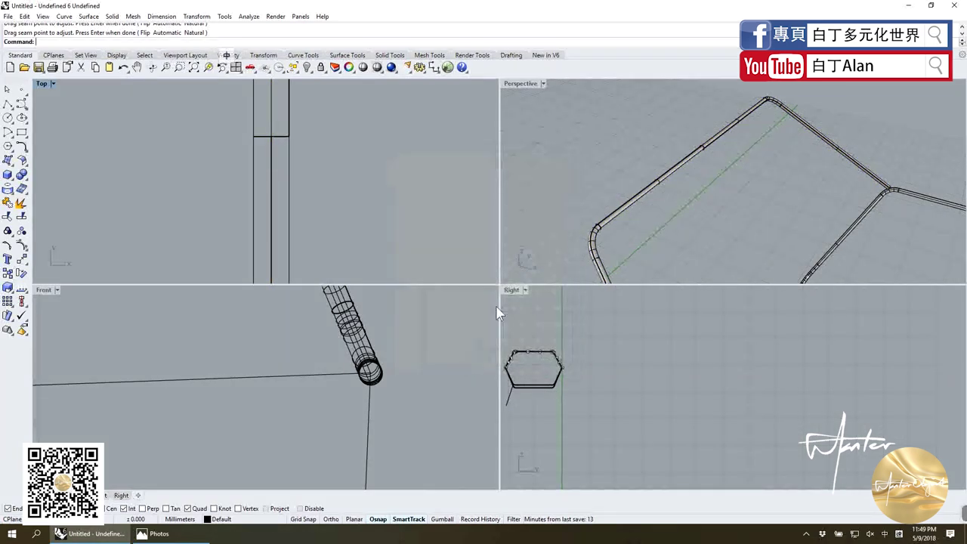
Select the upper pipe and its curves and drag it in Front view to meet the bend.
{"action": "double_click", "coordinate": [520, 83]}
{"action": "mouse_move", "coordinate": [529, 90]}
{"action": "right_mouse_down"}
{"action": "mouse_move", "coordinate": [522, 270]}
{"action": "mouse_move", "coordinate": [488, 272]}
{"action": "mouse_move", "coordinate": [482, 253]}
{"action": "mouse_move", "coordinate": [410, 318]}
{"action": "right_mouse_up"}
{"action": "scroll", "coordinate": [410, 325], "scroll_direction": "up", "scroll_amount": 3}
{"action": "scroll", "coordinate": [453, 356], "scroll_direction": "up", "scroll_amount": 3}
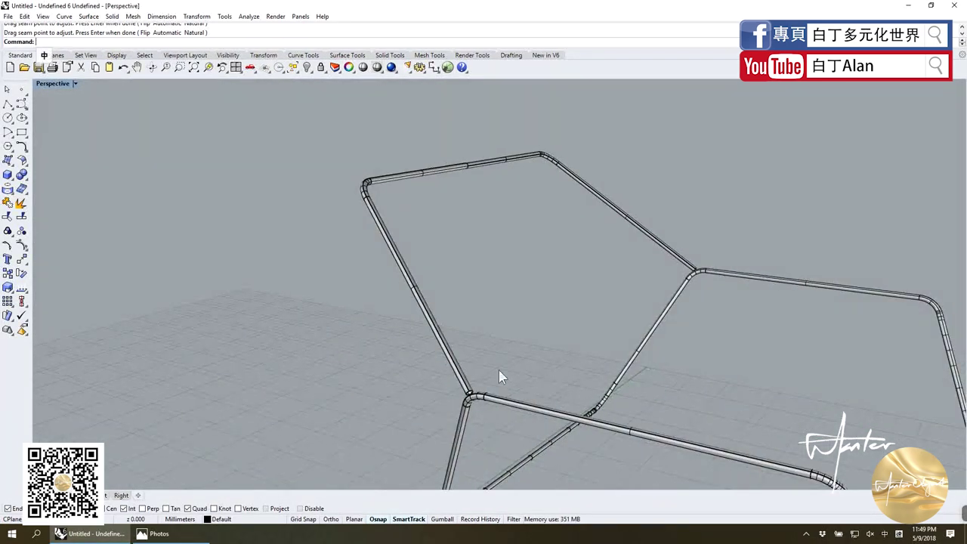
{"action": "scroll", "coordinate": [483, 370], "scroll_direction": "up", "scroll_amount": 3}
{"action": "scroll", "coordinate": [431, 359], "scroll_direction": "down", "scroll_amount": 3}
{"action": "scroll", "coordinate": [385, 325], "scroll_direction": "down", "scroll_amount": 3}
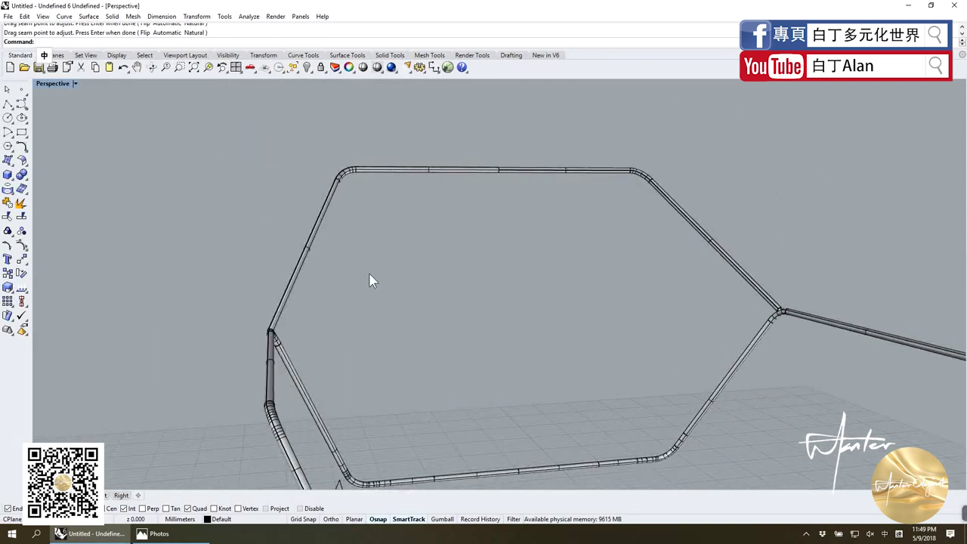
{"action": "mouse_move", "coordinate": [493, 292]}
{"action": "right_mouse_down"}
{"action": "mouse_move", "coordinate": [448, 287]}
{"action": "mouse_move", "coordinate": [266, 352]}
{"action": "right_mouse_up"}
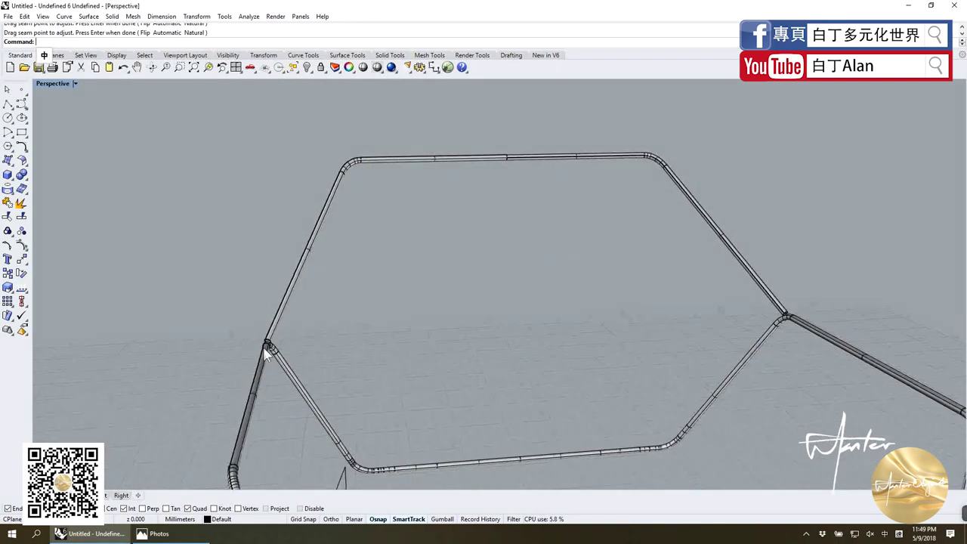
{"action": "scroll", "coordinate": [355, 322], "scroll_direction": "down", "scroll_amount": 3}
{"action": "left_click_drag", "start_coordinate": [529, 266], "coordinate": [294, 266]}
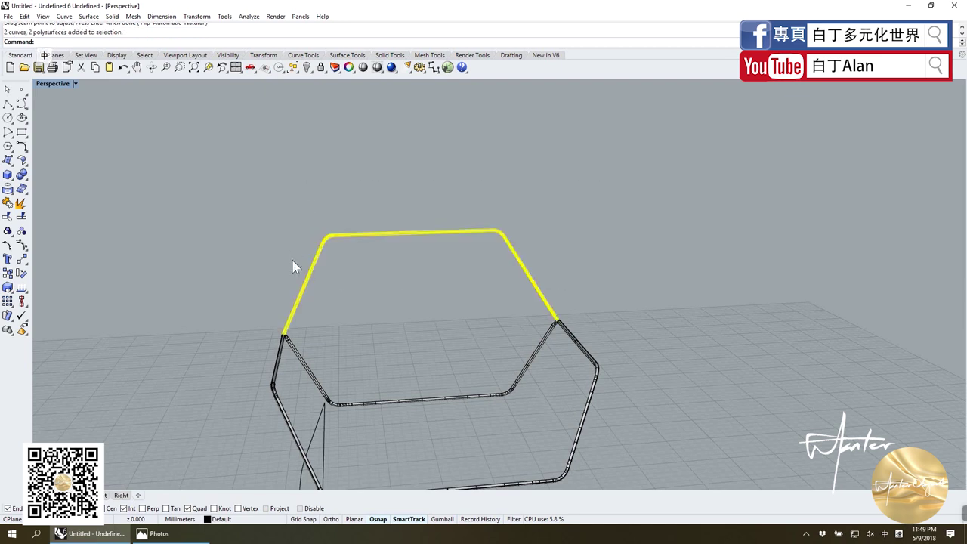
{"action": "double_click", "coordinate": [64, 84]}
{"action": "mouse_move", "coordinate": [473, 364]}
{"action": "right_mouse_down", "text": "ctrl+shift"}
{"action": "mouse_move", "coordinate": [414, 402]}
{"action": "mouse_move", "coordinate": [300, 354]}
{"action": "mouse_move", "coordinate": [404, 390]}
{"action": "mouse_move", "coordinate": [352, 377]}
{"action": "right_mouse_up", "text": "ctrl+shift"}
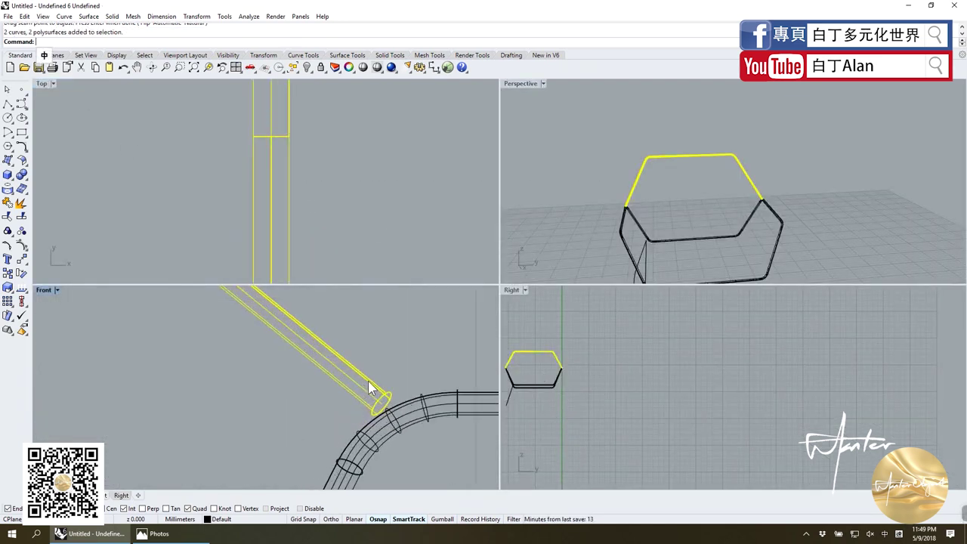
{"action": "left_click_drag", "start_coordinate": [370, 389], "coordinate": [399, 392]}
{"action": "key", "text": "Escape"}
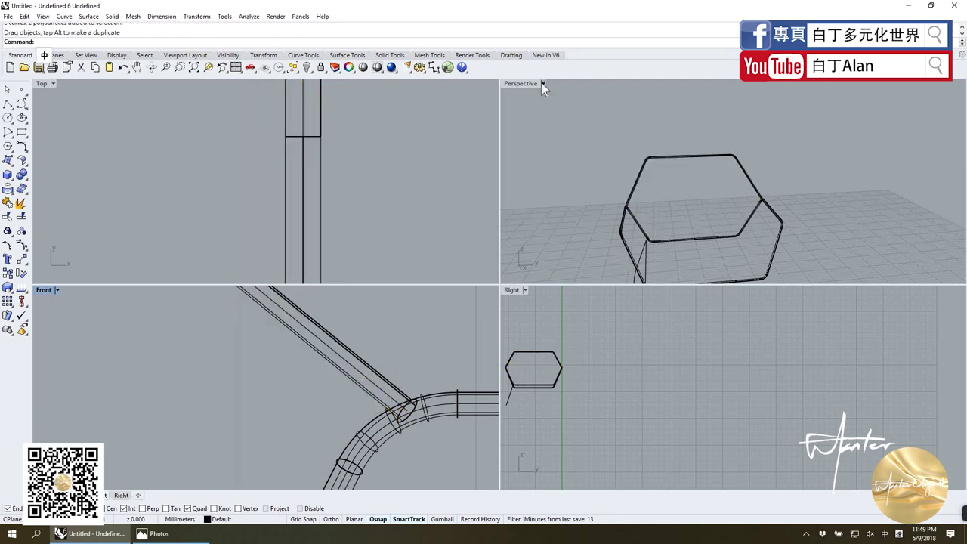
Delete the faulty upright pipe at the chair back's upper corner.
{"action": "double_click", "coordinate": [520, 83]}
{"action": "scroll", "coordinate": [287, 340], "scroll_direction": "up", "scroll_amount": 3}
{"action": "scroll", "coordinate": [287, 340], "scroll_direction": "up", "scroll_amount": 3}
{"action": "scroll", "coordinate": [318, 340], "scroll_direction": "up", "scroll_amount": 3}
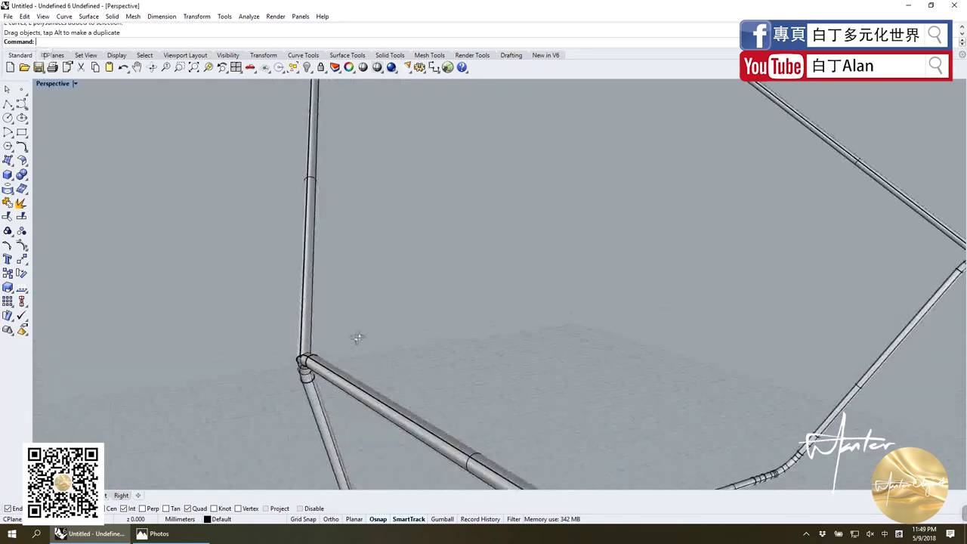
{"action": "right_click_drag", "start_coordinate": [358, 337], "coordinate": [352, 371]}
{"action": "scroll", "coordinate": [387, 382], "scroll_direction": "up", "scroll_amount": 3}
{"action": "scroll", "coordinate": [387, 382], "scroll_direction": "up", "scroll_amount": 3}
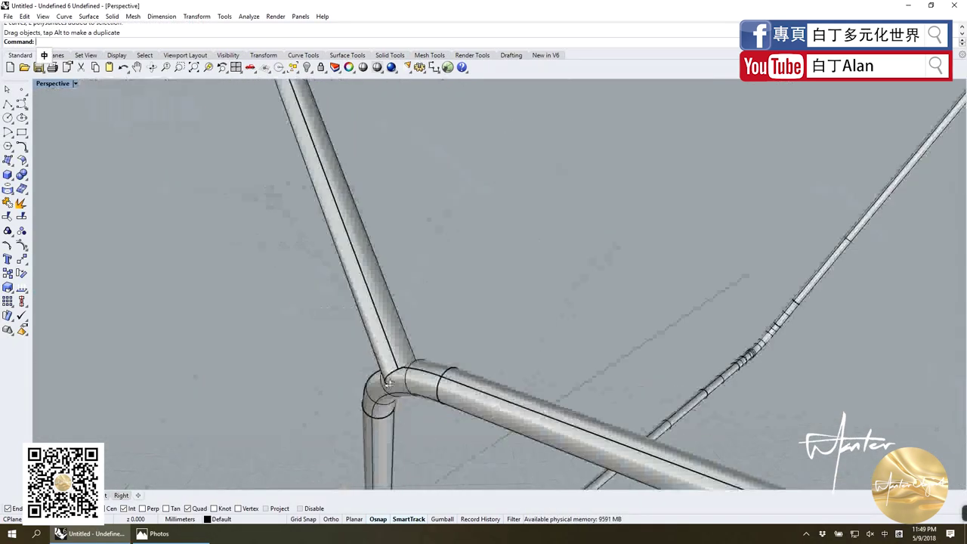
{"action": "scroll", "coordinate": [388, 381], "scroll_direction": "down", "scroll_amount": 3}
{"action": "scroll", "coordinate": [393, 355], "scroll_direction": "down", "scroll_amount": 3}
{"action": "scroll", "coordinate": [398, 325], "scroll_direction": "down", "scroll_amount": 2}
{"action": "scroll", "coordinate": [841, 327], "scroll_direction": "up", "scroll_amount": 5}
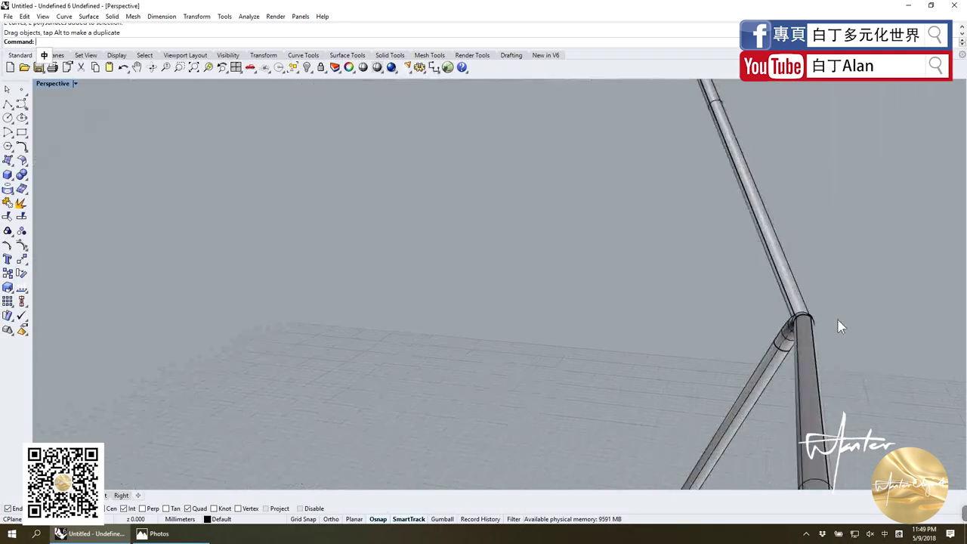
{"action": "scroll", "coordinate": [841, 326], "scroll_direction": "up", "scroll_amount": 3}
{"action": "right_click_drag", "start_coordinate": [841, 326], "coordinate": [711, 278]}
{"action": "left_click", "coordinate": [711, 278]}
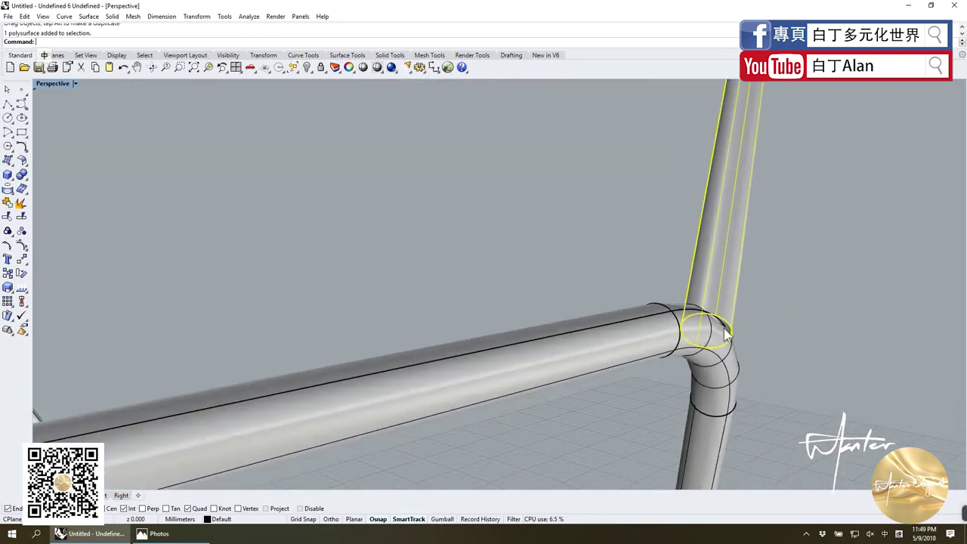
{"action": "scroll", "coordinate": [728, 342], "scroll_direction": "down", "scroll_amount": 3}
{"action": "scroll", "coordinate": [730, 352], "scroll_direction": "down", "scroll_amount": 3}
{"action": "key", "text": "Delete"}
{"action": "scroll", "coordinate": [687, 315], "scroll_direction": "down", "scroll_amount": 2}
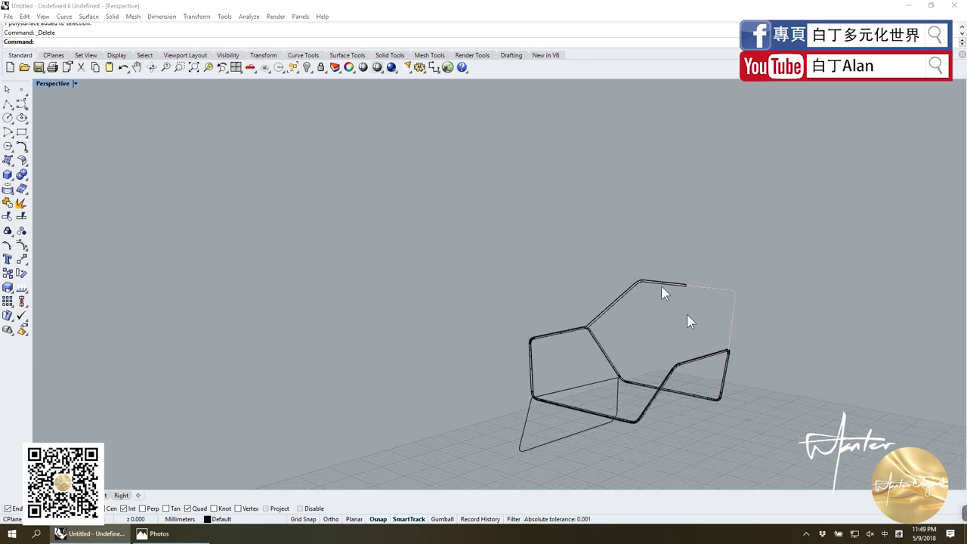
Undo to bring back the previously deleted pipe piece.
{"action": "left_click", "coordinate": [687, 314]}
{"action": "left_click", "coordinate": [692, 320]}
{"action": "scroll", "coordinate": [661, 312], "scroll_direction": "up", "scroll_amount": 3}
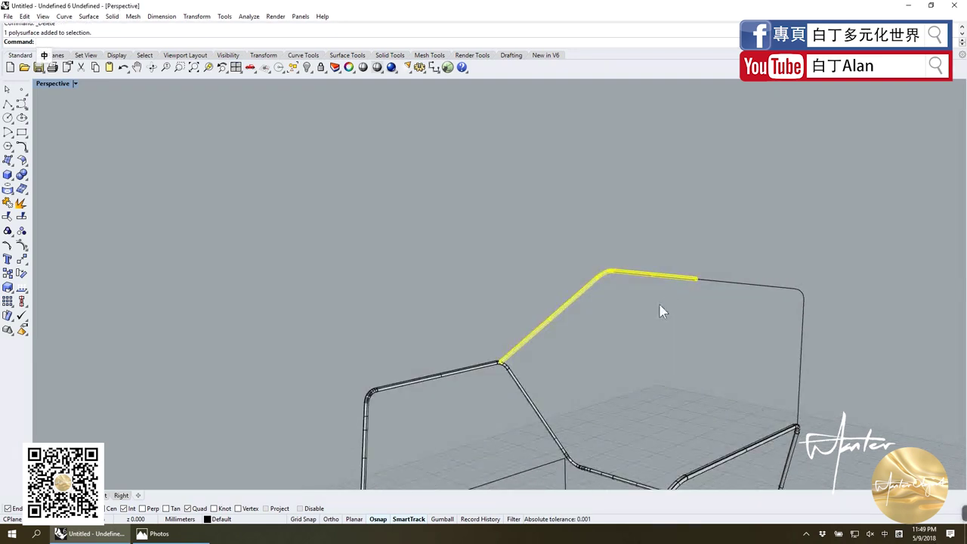
{"action": "left_click", "coordinate": [662, 306]}
{"action": "key", "text": "ctrl+z"}
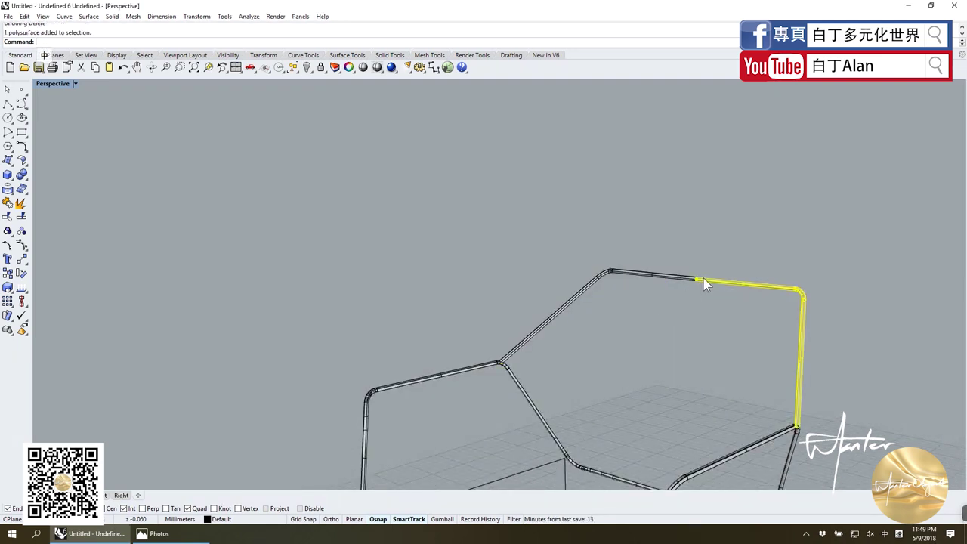
Delete the stray pipe segment in the Right view.
{"action": "double_click", "coordinate": [49, 87]}
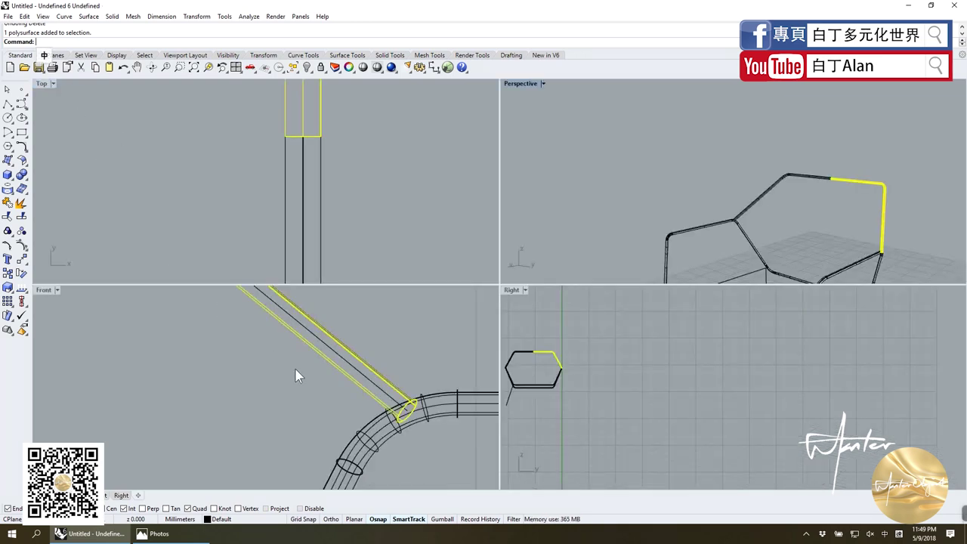
{"action": "scroll", "coordinate": [325, 378], "scroll_direction": "down", "scroll_amount": 3}
{"action": "scroll", "coordinate": [543, 364], "scroll_direction": "up", "scroll_amount": 3}
{"action": "scroll", "coordinate": [589, 374], "scroll_direction": "up", "scroll_amount": 2}
{"action": "scroll", "coordinate": [680, 380], "scroll_direction": "up", "scroll_amount": 1}
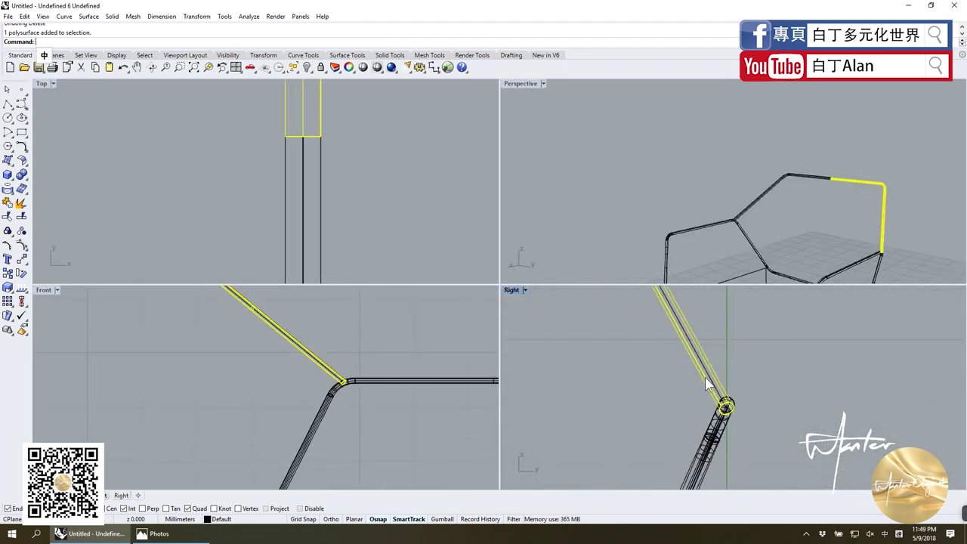
{"action": "scroll", "coordinate": [707, 395], "scroll_direction": "up", "scroll_amount": 2}
{"action": "left_click", "coordinate": [718, 393]}
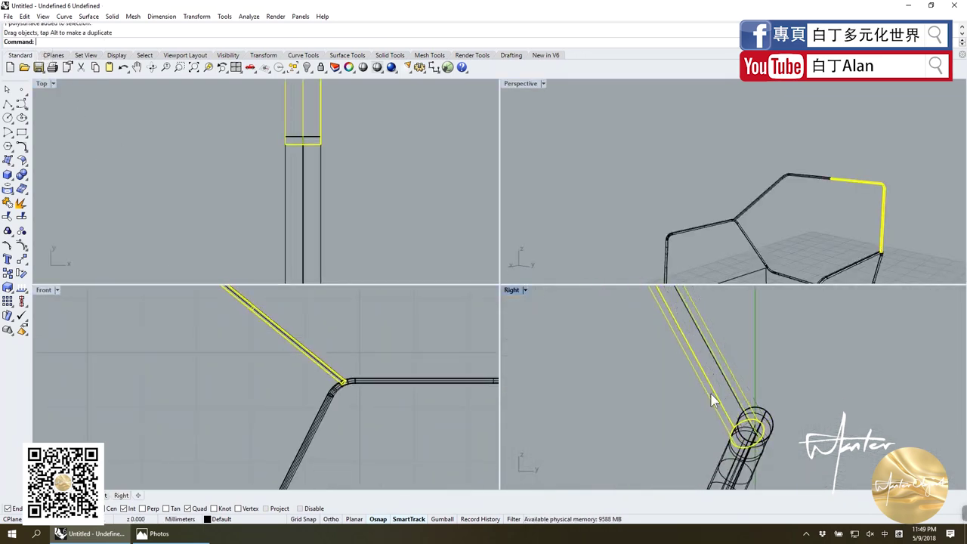
{"action": "scroll", "coordinate": [695, 385], "scroll_direction": "down", "scroll_amount": 3}
{"action": "scroll", "coordinate": [677, 378], "scroll_direction": "down", "scroll_amount": 2}
{"action": "scroll", "coordinate": [664, 374], "scroll_direction": "up", "scroll_amount": 2}
{"action": "key", "text": "Escape"}
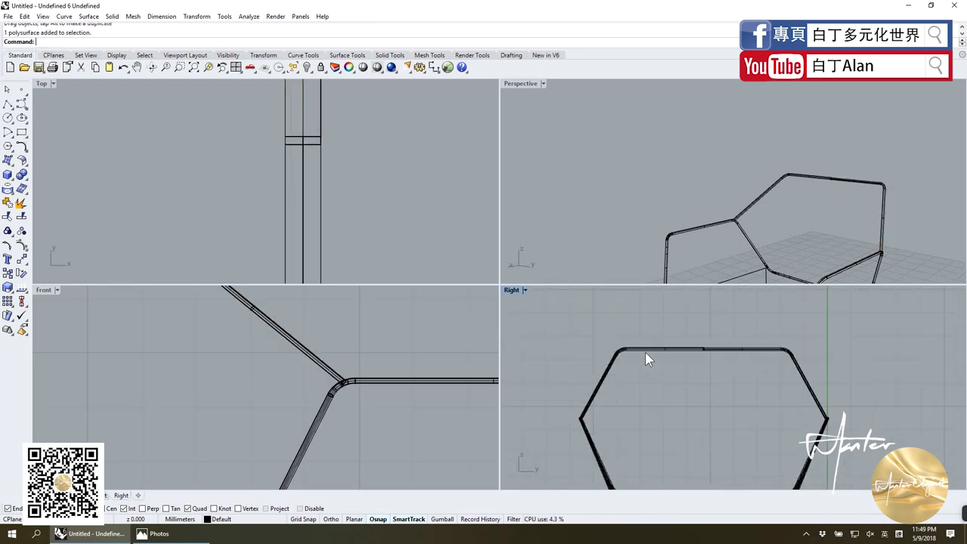
{"action": "left_click", "coordinate": [645, 352]}
{"action": "key", "text": "Delete"}
Mirror the top pipe across a plane at its end to copy it along the back's top edge.
{"action": "scroll", "coordinate": [710, 357], "scroll_direction": "up", "scroll_amount": 3}
{"action": "left_click", "coordinate": [683, 353]}
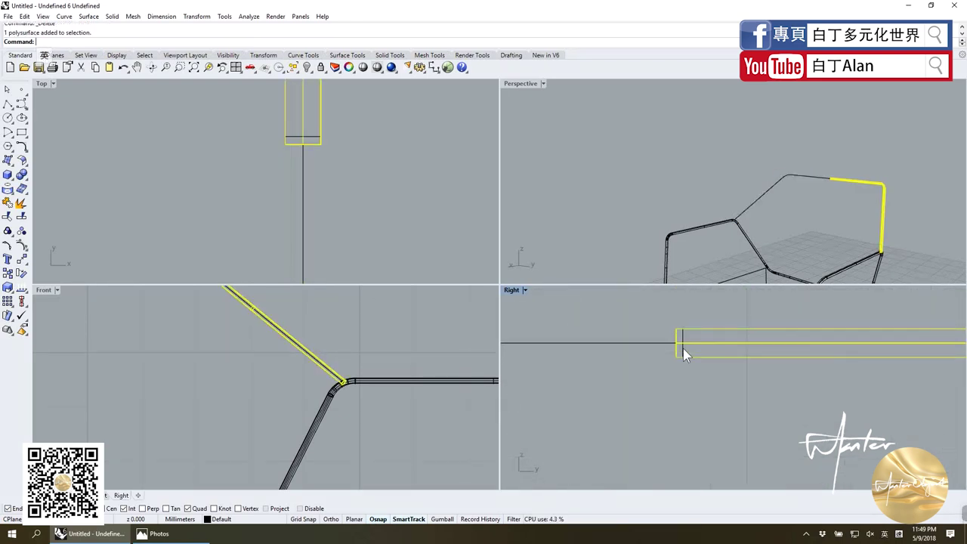
{"action": "left_click", "coordinate": [27, 261]}
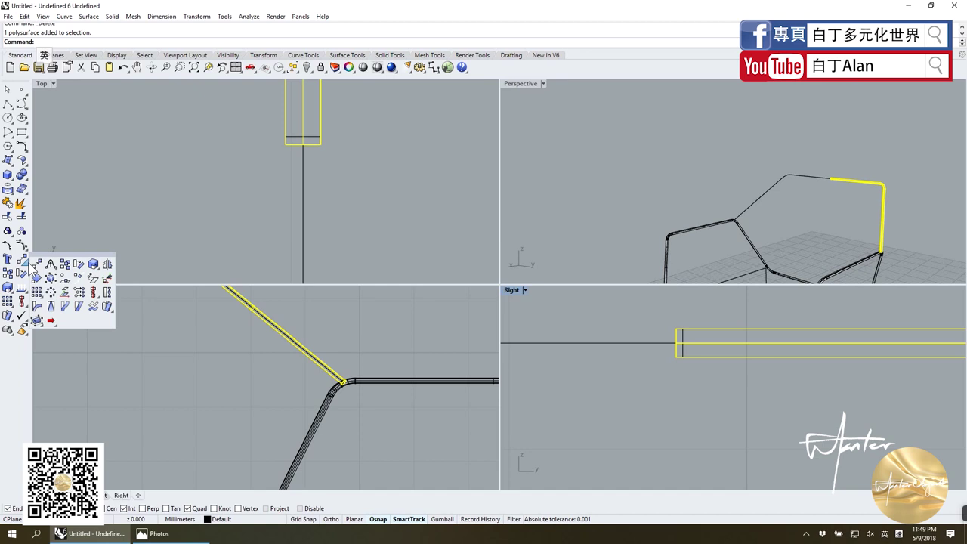
{"action": "left_click", "coordinate": [106, 264]}
{"action": "left_click", "coordinate": [676, 344]}
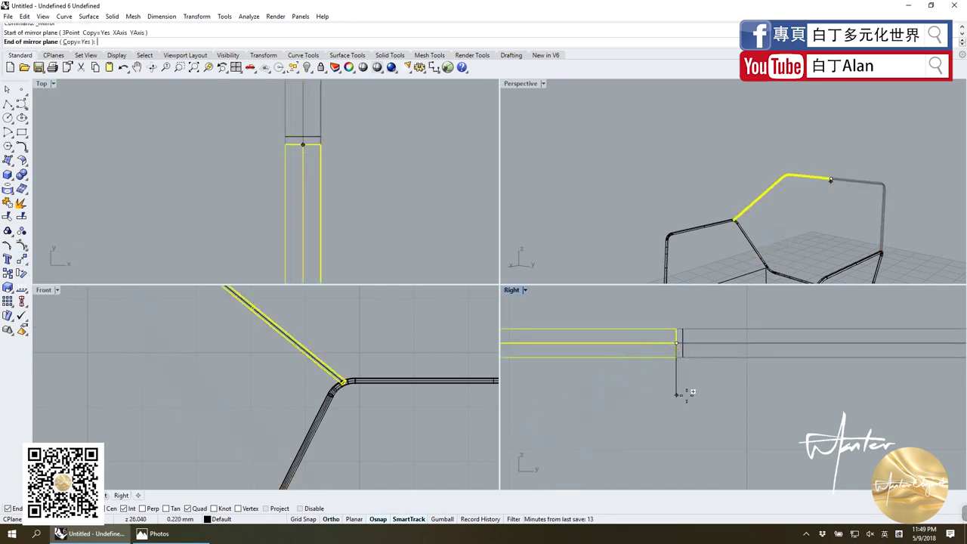
{"action": "left_click", "coordinate": [686, 370]}
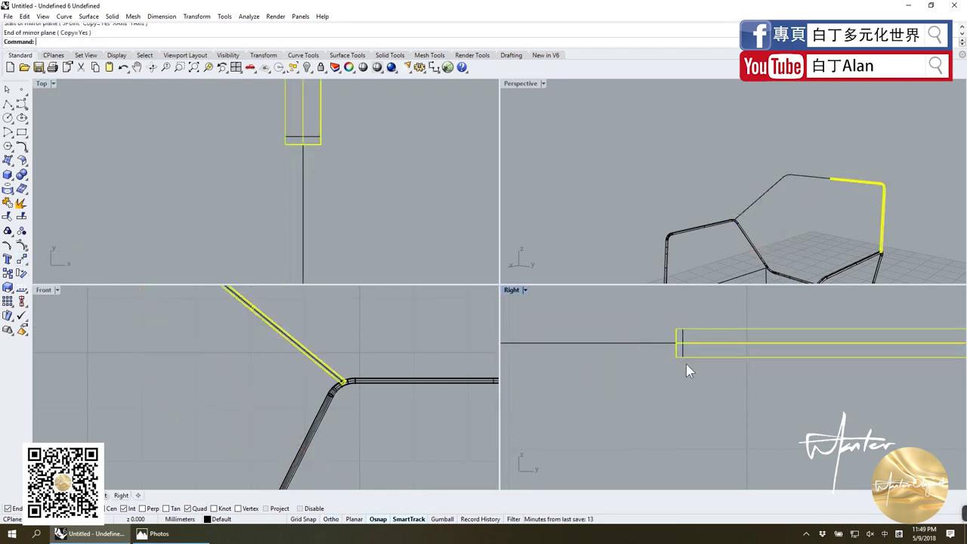
{"action": "key", "text": "Return"}
{"action": "left_click", "coordinate": [682, 345]}
{"action": "left_click", "coordinate": [702, 397]}
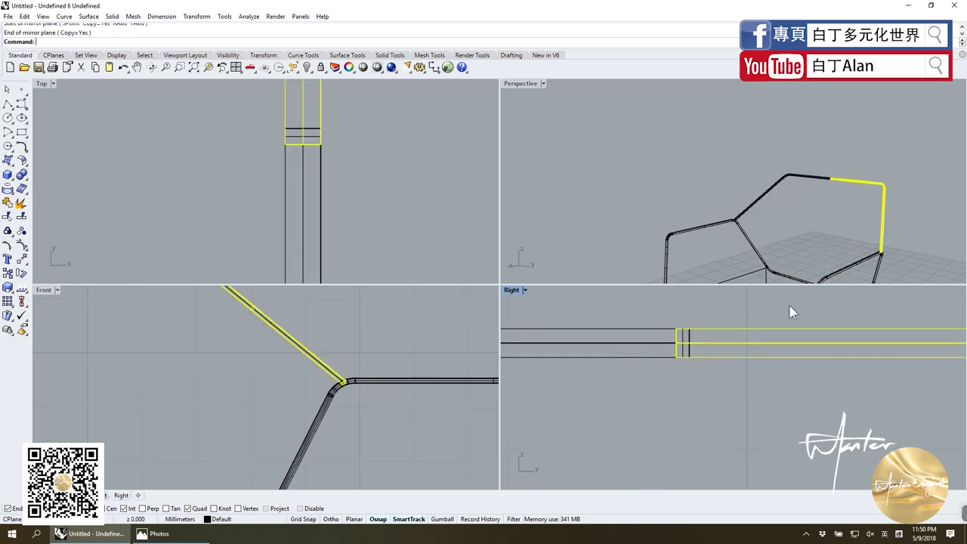
{"action": "left_click", "coordinate": [527, 85]}
{"action": "double_click", "coordinate": [528, 87]}
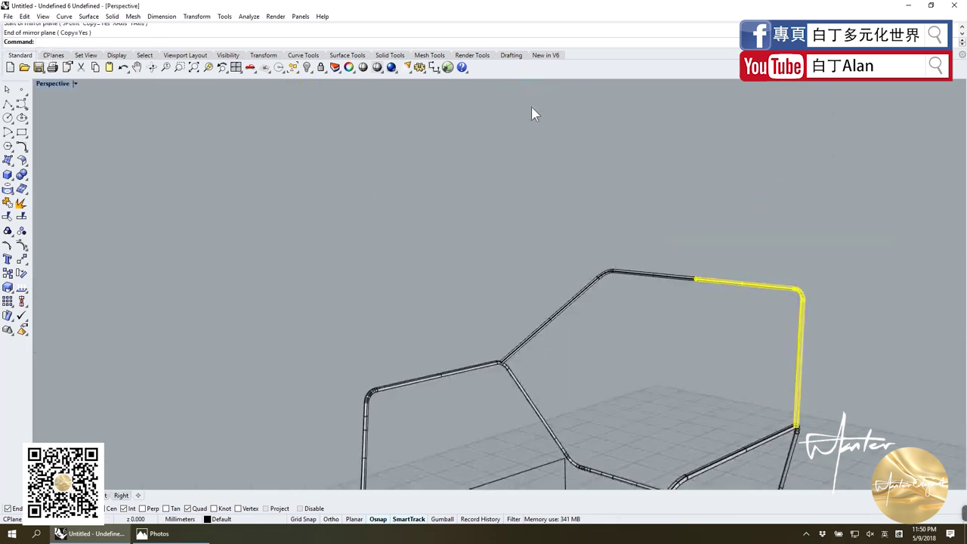
{"action": "right_click_drag", "start_coordinate": [531, 107], "coordinate": [536, 365]}
{"action": "scroll", "coordinate": [413, 340], "scroll_direction": "up", "scroll_amount": 5}
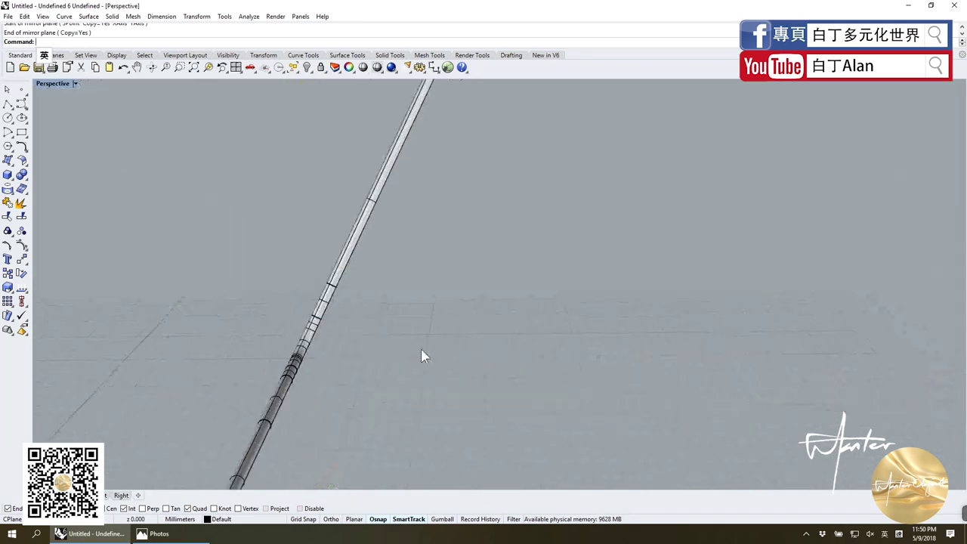
{"action": "scroll", "coordinate": [416, 302], "scroll_direction": "up", "scroll_amount": 3}
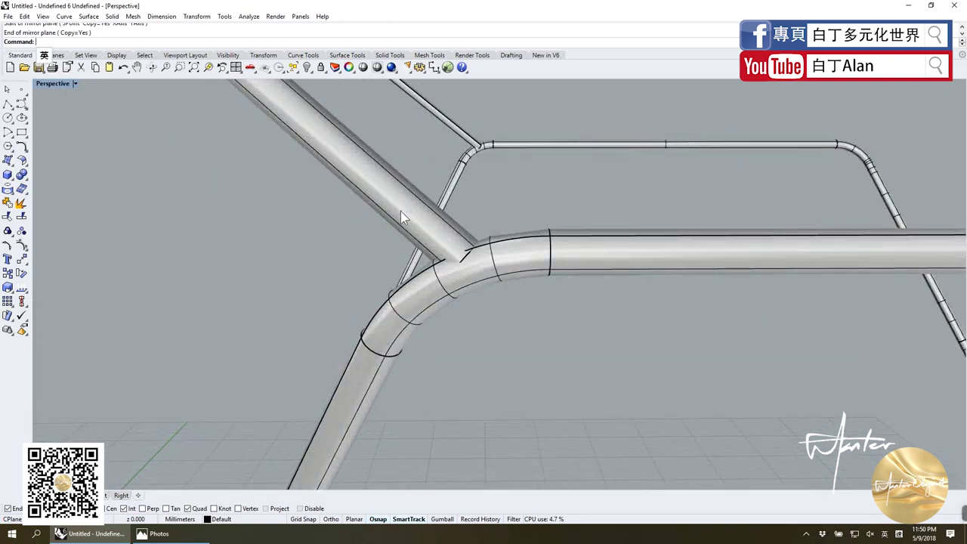
{"action": "scroll", "coordinate": [432, 208], "scroll_direction": "down", "scroll_amount": 8}
{"action": "scroll", "coordinate": [579, 205], "scroll_direction": "up", "scroll_amount": 3}
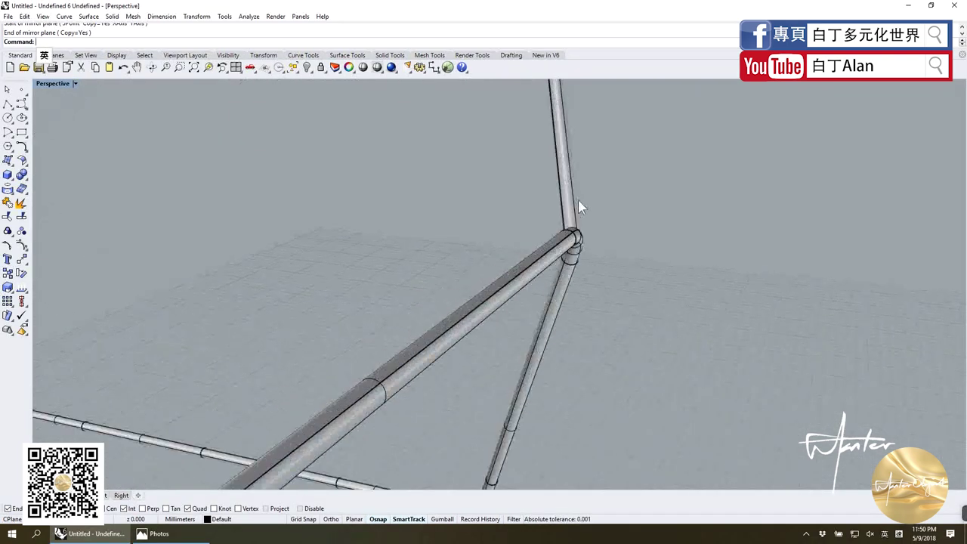
{"action": "scroll", "coordinate": [521, 235], "scroll_direction": "up", "scroll_amount": 3}
{"action": "scroll", "coordinate": [481, 263], "scroll_direction": "up", "scroll_amount": 2}
{"action": "scroll", "coordinate": [486, 284], "scroll_direction": "up", "scroll_amount": 2}
{"action": "scroll", "coordinate": [487, 284], "scroll_direction": "down", "scroll_amount": 3}
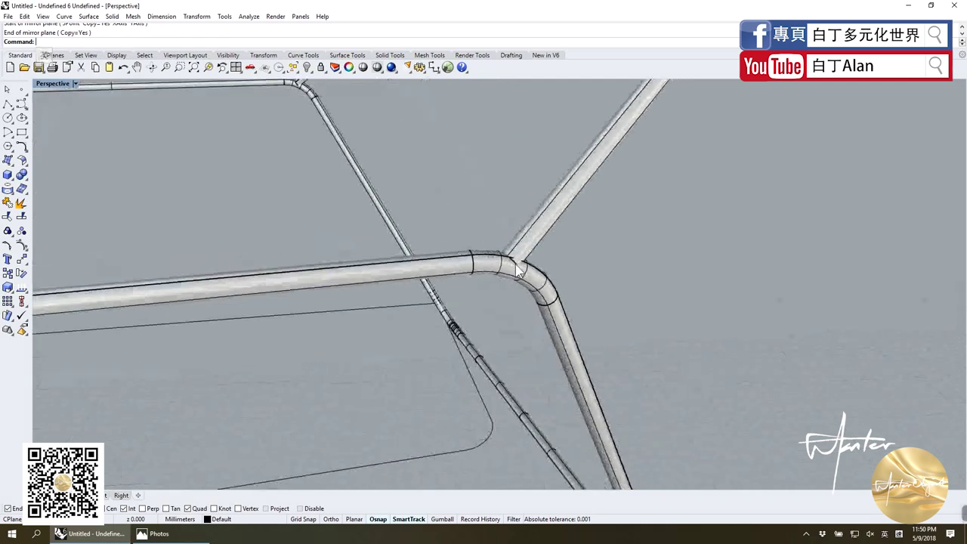
{"action": "scroll", "coordinate": [503, 279], "scroll_direction": "down", "scroll_amount": 3}
{"action": "scroll", "coordinate": [503, 278], "scroll_direction": "down", "scroll_amount": 3}
{"action": "scroll", "coordinate": [562, 318], "scroll_direction": "down", "scroll_amount": 1}
{"action": "scroll", "coordinate": [562, 318], "scroll_direction": "down", "scroll_amount": 2}
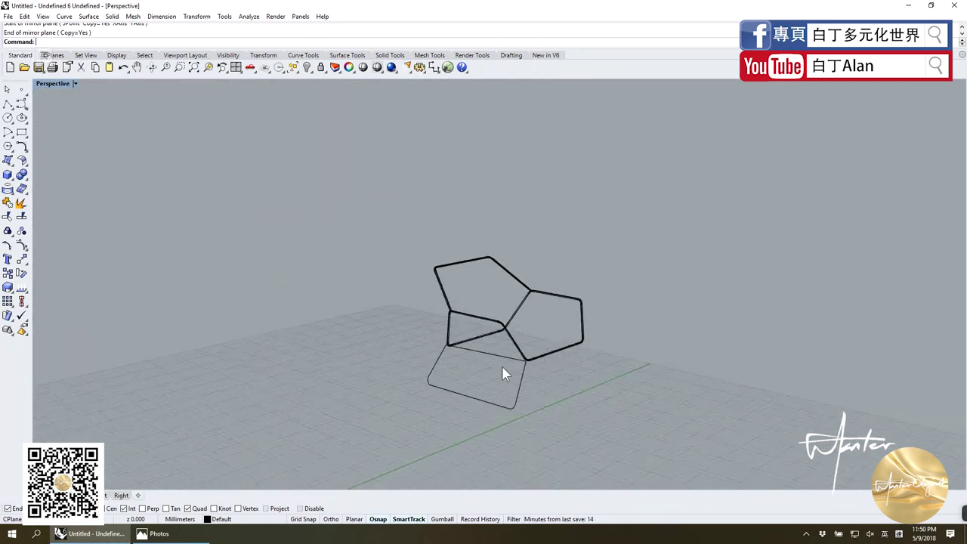
{"action": "scroll", "coordinate": [549, 361], "scroll_direction": "up", "scroll_amount": 4}
{"action": "left_click", "coordinate": [589, 364]}
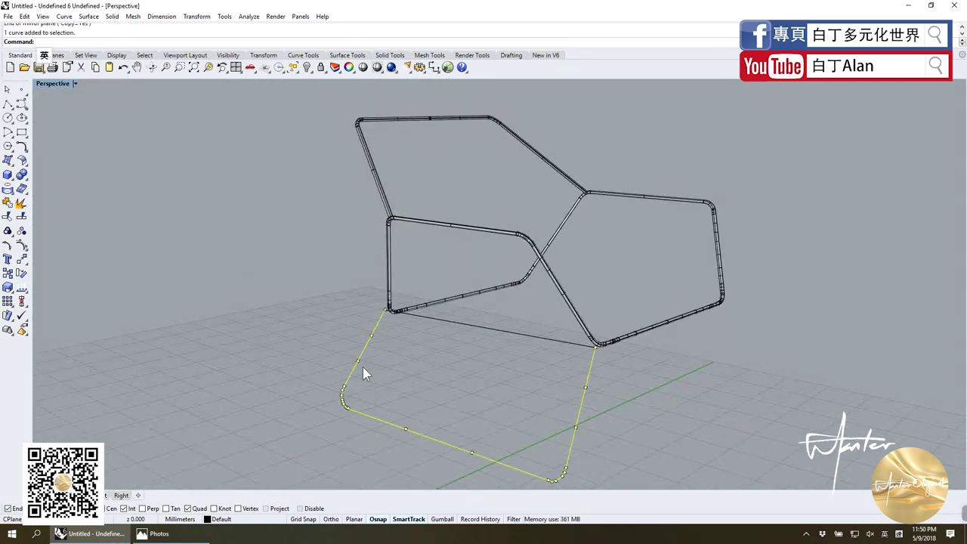
Draw a circle at the base leg's end and scale it down to tube thickness.
{"action": "left_click", "coordinate": [8, 117]}
{"action": "scroll", "coordinate": [600, 356], "scroll_direction": "up", "scroll_amount": 2}
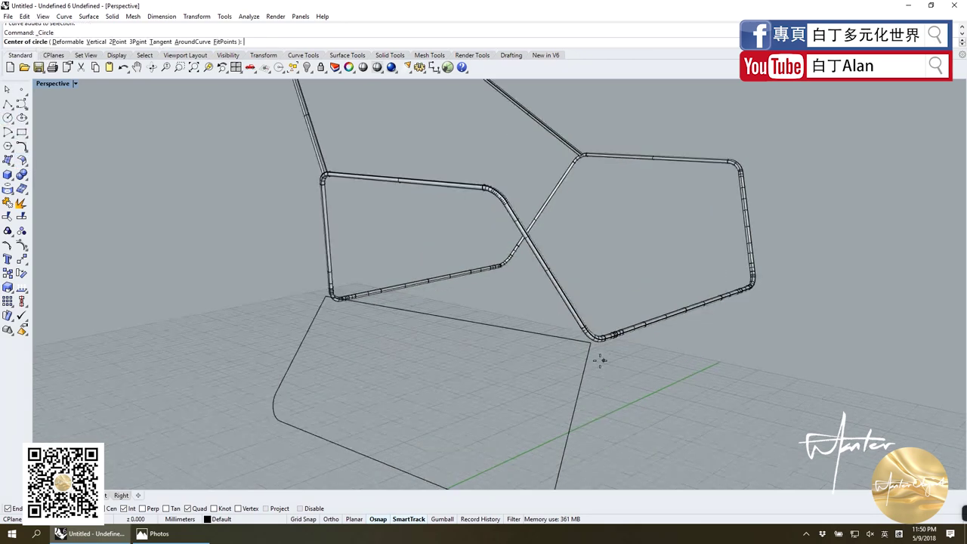
{"action": "scroll", "coordinate": [582, 330], "scroll_direction": "up", "scroll_amount": 3}
{"action": "scroll", "coordinate": [554, 300], "scroll_direction": "down", "scroll_amount": 2}
{"action": "left_click", "coordinate": [556, 299]}
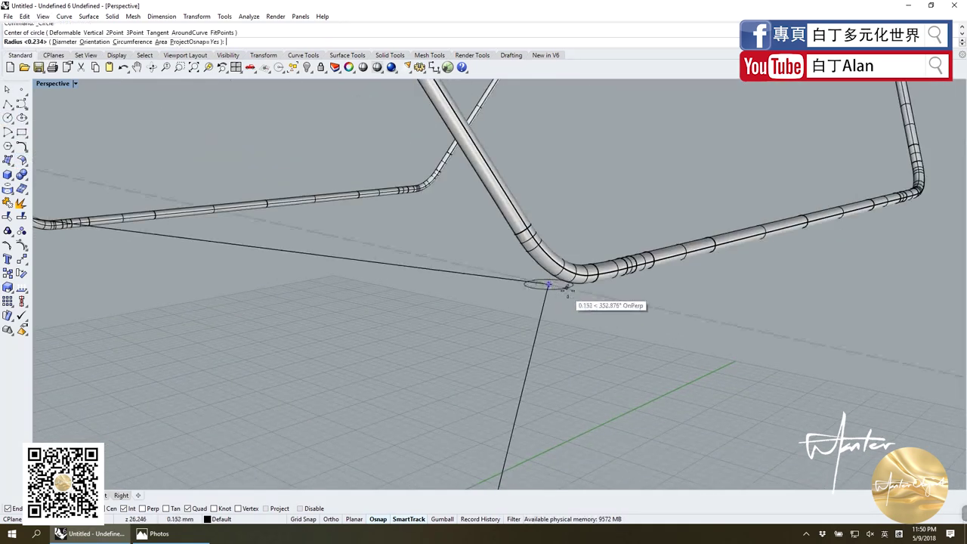
{"action": "key", "text": "Escape"}
{"action": "scroll", "coordinate": [378, 347], "scroll_direction": "down", "scroll_amount": 5}
{"action": "scroll", "coordinate": [460, 341], "scroll_direction": "up", "scroll_amount": 5}
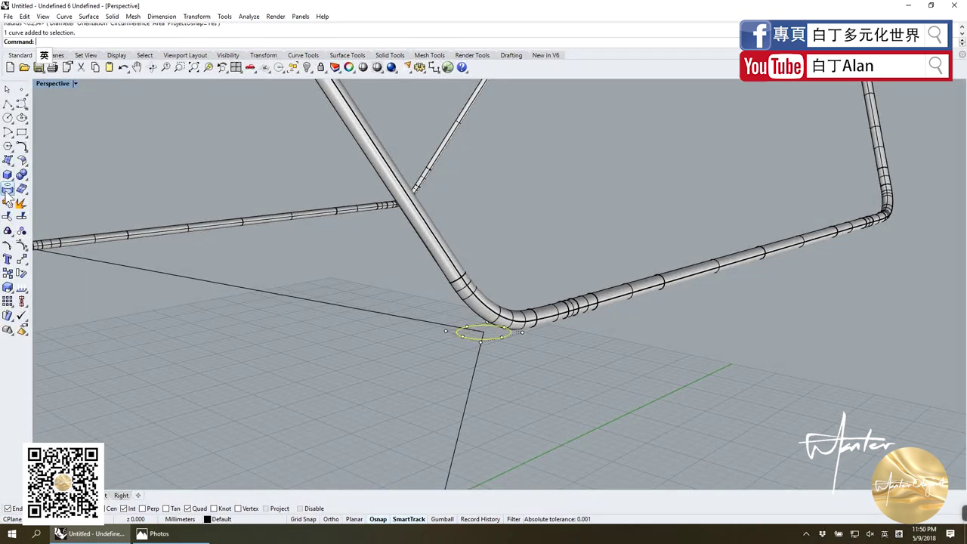
{"action": "left_click", "coordinate": [8, 288]}
{"action": "scroll", "coordinate": [472, 331], "scroll_direction": "up", "scroll_amount": 2}
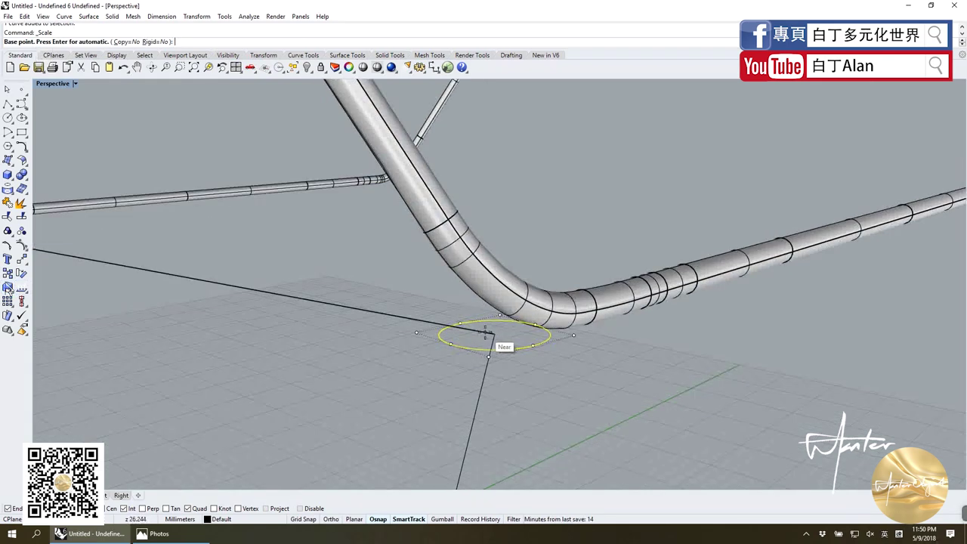
{"action": "left_click", "coordinate": [495, 334]}
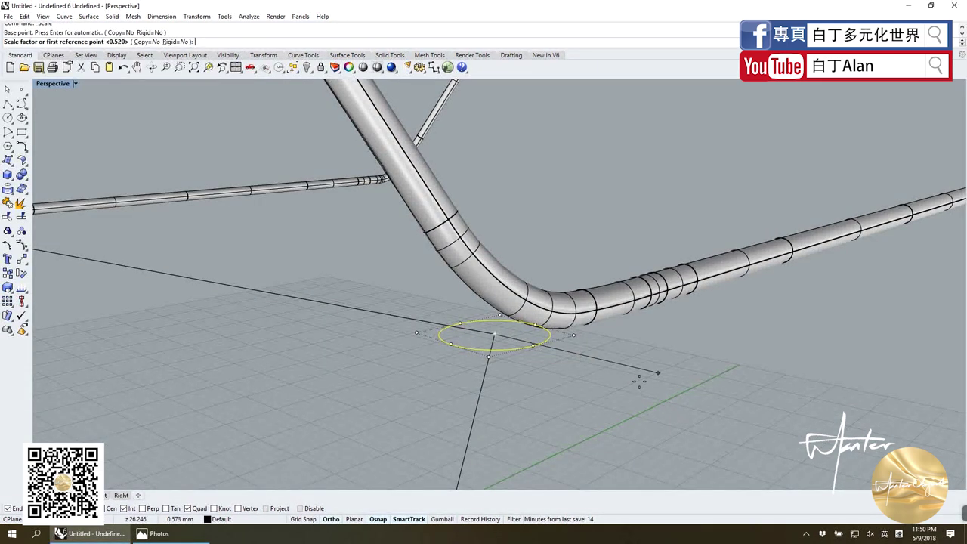
{"action": "left_click", "coordinate": [639, 382]}
{"action": "left_click", "coordinate": [541, 360]}
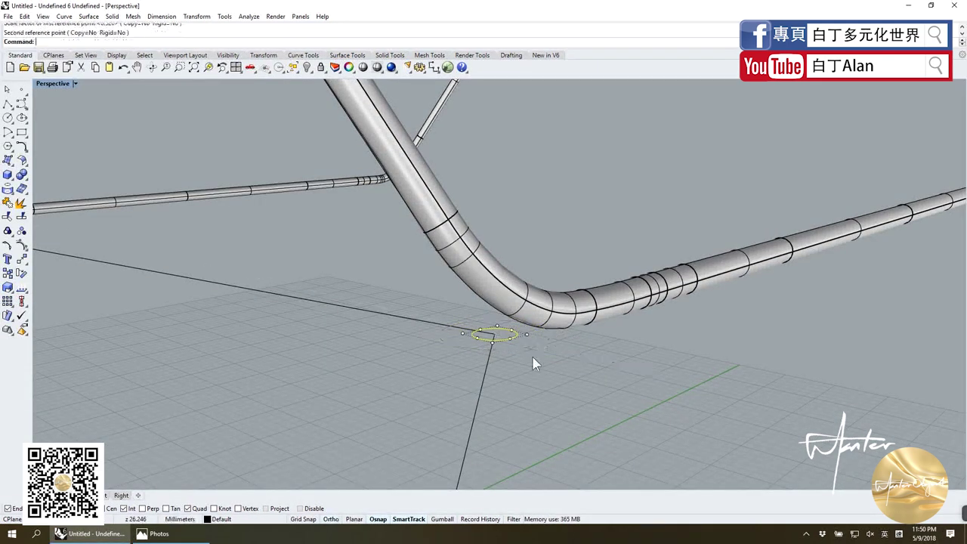
Sweep the circle along the leg curve with Sweep 1 Rail to make a thin tube.
{"action": "left_click", "coordinate": [489, 358]}
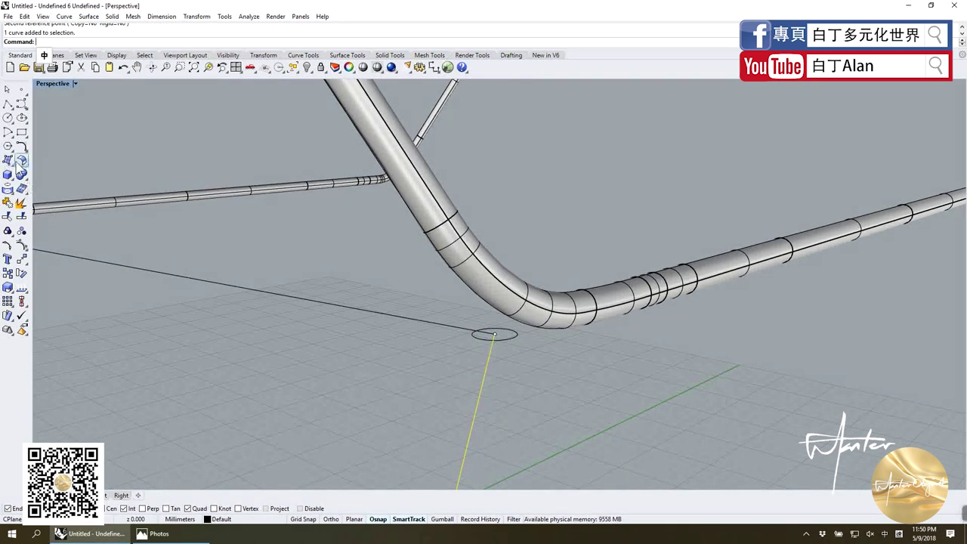
{"action": "left_click", "coordinate": [9, 162]}
{"action": "left_click", "coordinate": [27, 215]}
{"action": "left_click", "coordinate": [510, 338]}
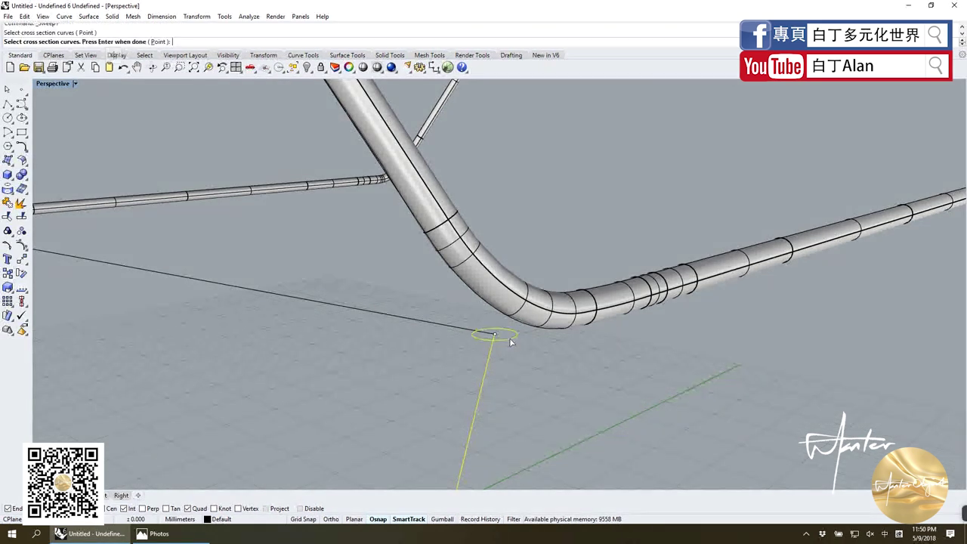
{"action": "key", "text": "Return"}
{"action": "key", "text": "Return"}
{"action": "left_click", "coordinate": [479, 360]}
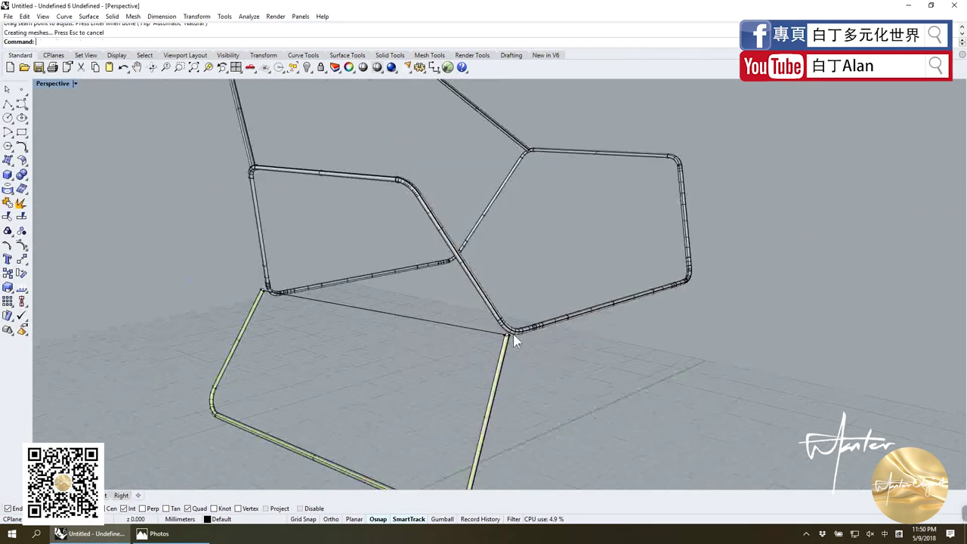
{"action": "scroll", "coordinate": [430, 346], "scroll_direction": "down", "scroll_amount": 3}
Select the base leg, restore the four-view layout and nudge it in the side view.
{"action": "scroll", "coordinate": [431, 346], "scroll_direction": "down", "scroll_amount": 3}
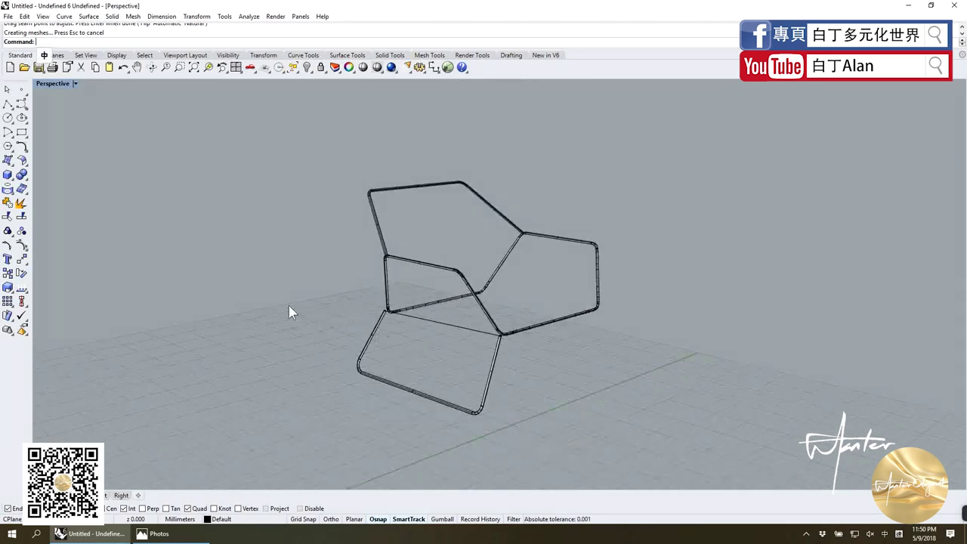
{"action": "left_click_drag", "start_coordinate": [289, 305], "coordinate": [529, 434]}
{"action": "left_click", "coordinate": [424, 321], "text": "ctrl"}
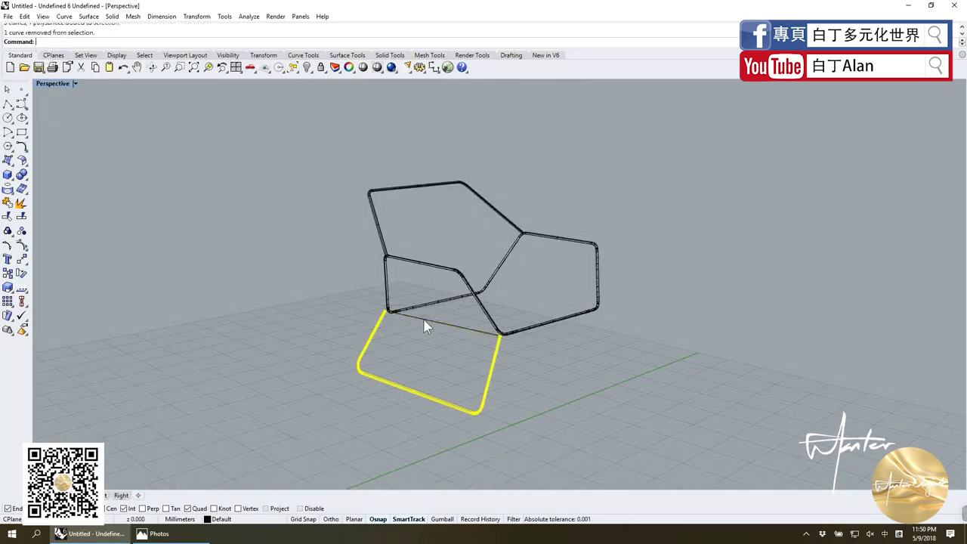
{"action": "double_click", "coordinate": [39, 85]}
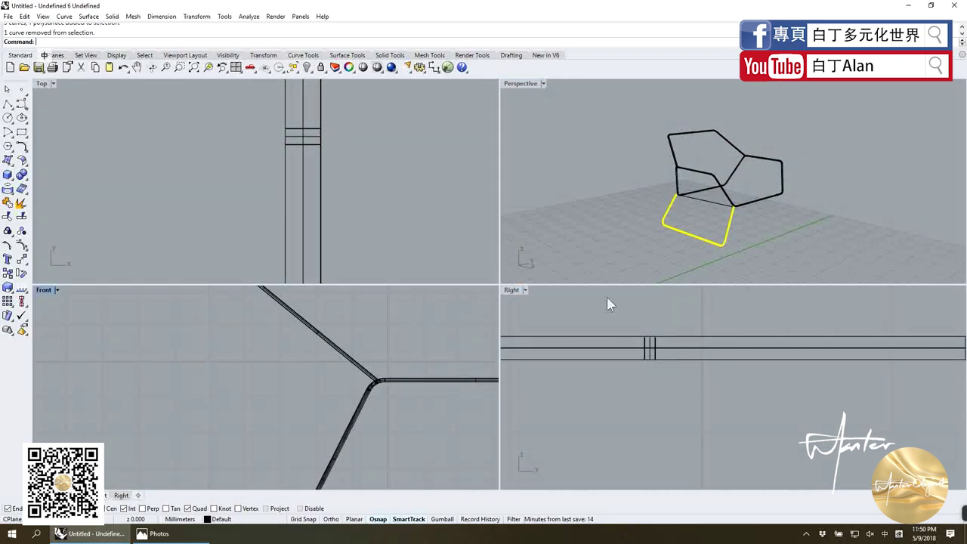
{"action": "scroll", "coordinate": [715, 405], "scroll_direction": "down", "scroll_amount": 3}
{"action": "scroll", "coordinate": [693, 394], "scroll_direction": "down", "scroll_amount": 2}
{"action": "scroll", "coordinate": [691, 416], "scroll_direction": "up", "scroll_amount": 3}
{"action": "scroll", "coordinate": [691, 420], "scroll_direction": "up", "scroll_amount": 3}
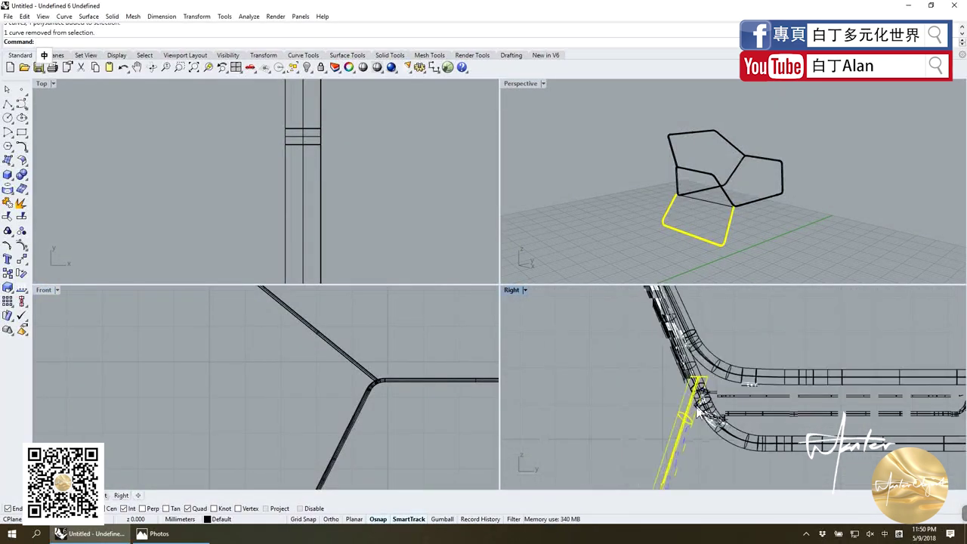
{"action": "left_click_drag", "start_coordinate": [692, 420], "coordinate": [701, 414]}
{"action": "key", "text": "Escape"}
Select the leg curves and tube in the side view, then clear the selection.
{"action": "scroll", "coordinate": [755, 219], "scroll_direction": "up", "scroll_amount": 3}
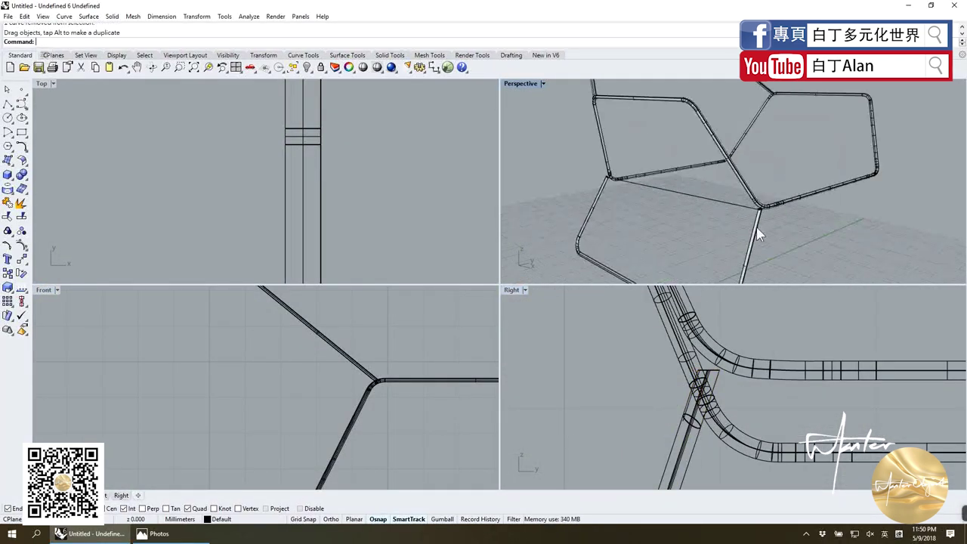
{"action": "scroll", "coordinate": [758, 233], "scroll_direction": "up", "scroll_amount": 3}
{"action": "scroll", "coordinate": [706, 358], "scroll_direction": "up", "scroll_amount": 2}
{"action": "scroll", "coordinate": [706, 359], "scroll_direction": "down", "scroll_amount": 2}
{"action": "scroll", "coordinate": [679, 378], "scroll_direction": "down", "scroll_amount": 2}
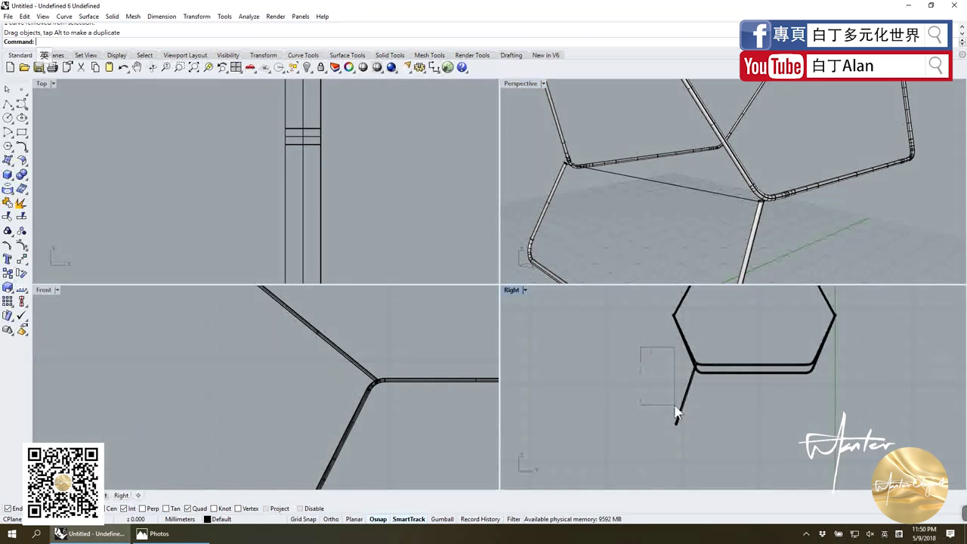
{"action": "left_click_drag", "start_coordinate": [673, 346], "coordinate": [684, 415]}
{"action": "scroll", "coordinate": [689, 367], "scroll_direction": "up", "scroll_amount": 3}
{"action": "left_click_drag", "start_coordinate": [701, 379], "coordinate": [711, 381]}
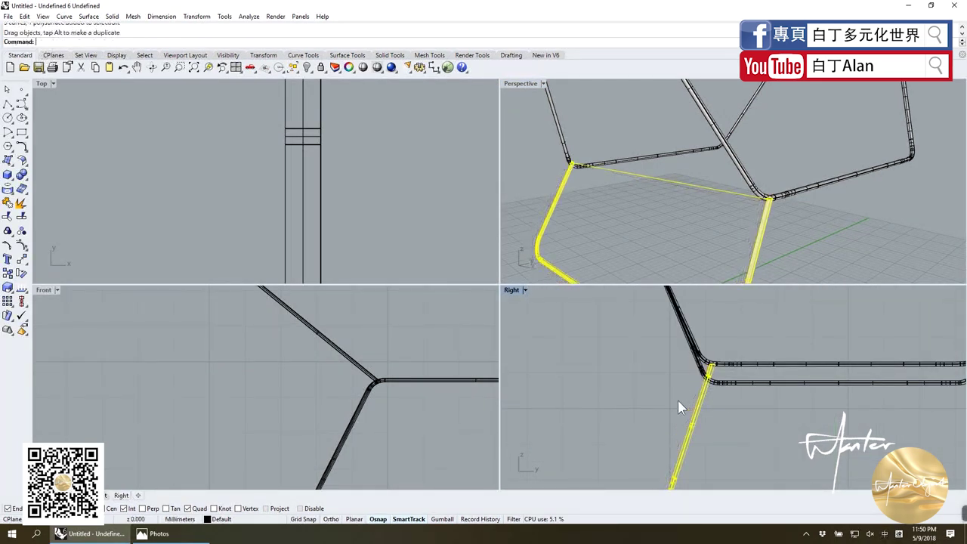
{"action": "left_click", "coordinate": [753, 208]}
Maximize the Perspective view and orbit toward the leg joint.
{"action": "scroll", "coordinate": [785, 207], "scroll_direction": "up", "scroll_amount": 3}
{"action": "scroll", "coordinate": [605, 182], "scroll_direction": "down", "scroll_amount": 3}
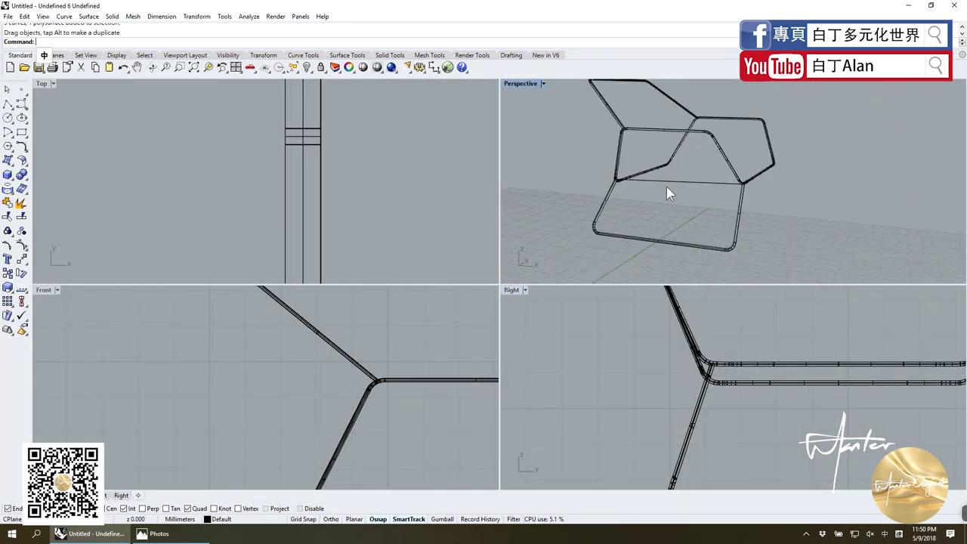
{"action": "right_click_drag", "start_coordinate": [666, 186], "coordinate": [647, 184]}
{"action": "scroll", "coordinate": [780, 182], "scroll_direction": "up", "scroll_amount": 3}
{"action": "scroll", "coordinate": [780, 183], "scroll_direction": "up", "scroll_amount": 2}
{"action": "scroll", "coordinate": [812, 229], "scroll_direction": "up", "scroll_amount": 1}
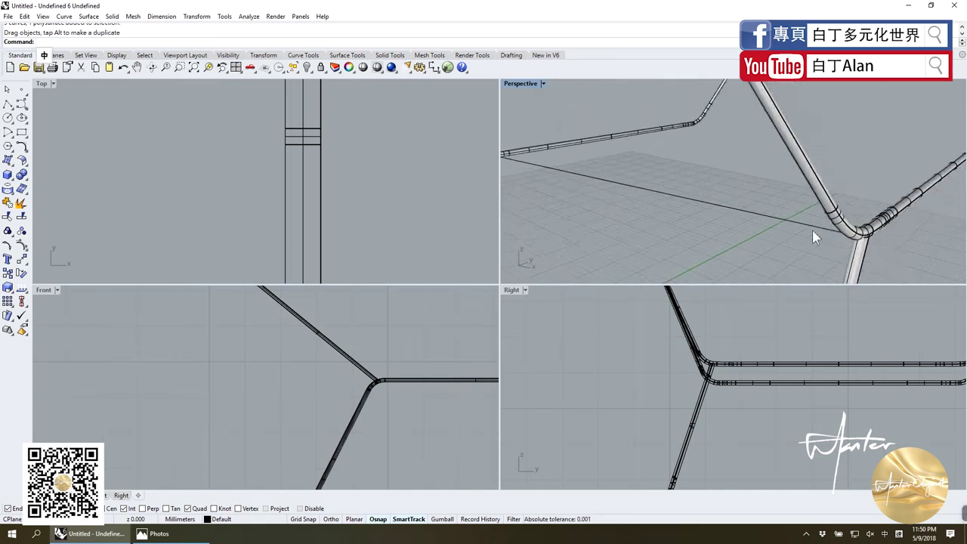
{"action": "double_click", "coordinate": [521, 83]}
{"action": "scroll", "coordinate": [602, 234], "scroll_direction": "down", "scroll_amount": 3}
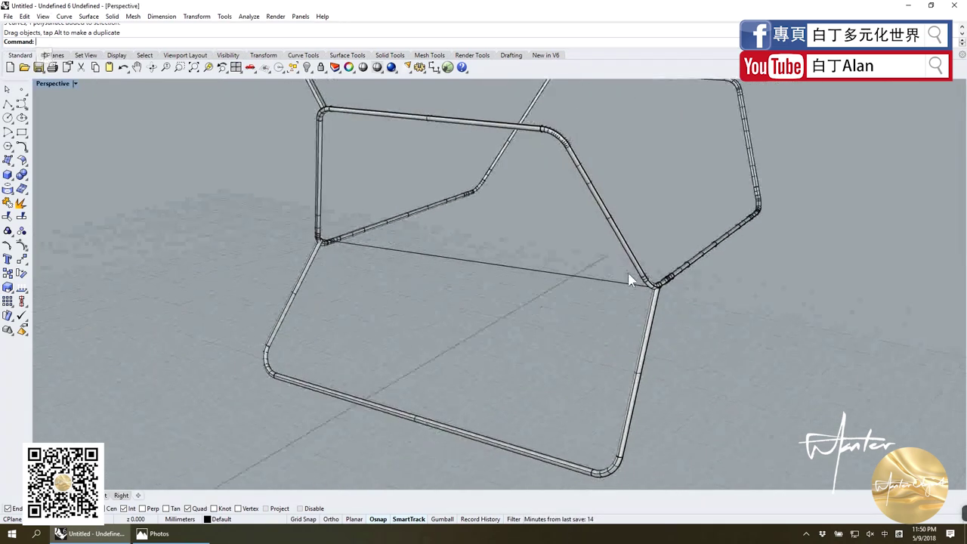
{"action": "right_click_drag", "start_coordinate": [628, 272], "coordinate": [526, 265]}
{"action": "scroll", "coordinate": [529, 265], "scroll_direction": "up", "scroll_amount": 3}
Pick the thin brace line and orbit to a lower, flatter view of the chair.
{"action": "left_click", "coordinate": [589, 266]}
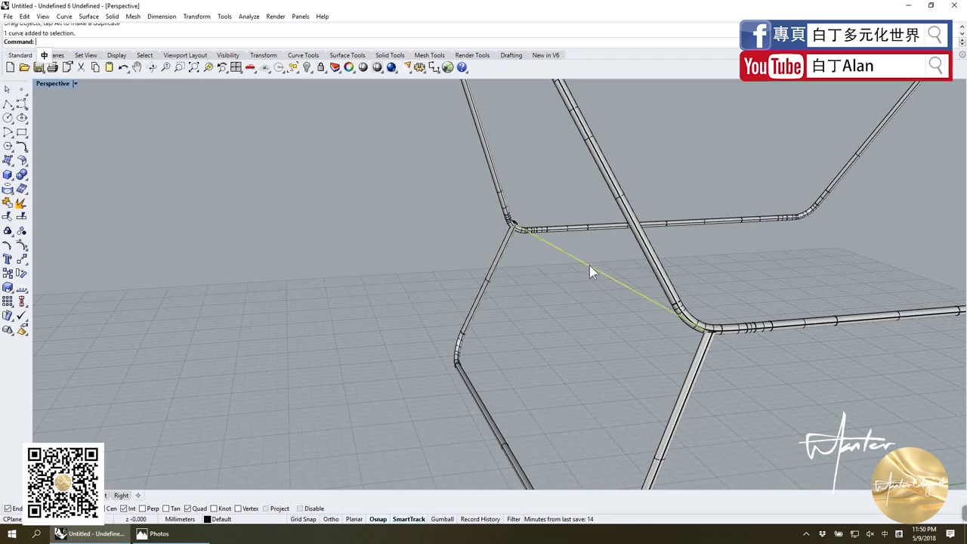
{"action": "right_click_drag", "start_coordinate": [599, 281], "coordinate": [620, 288]}
{"action": "scroll", "coordinate": [650, 316], "scroll_direction": "down", "scroll_amount": 3}
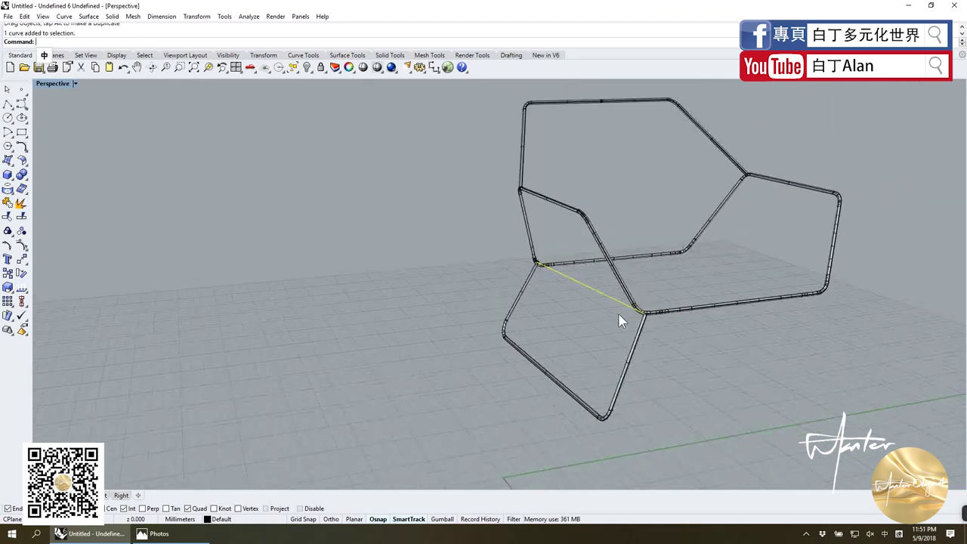
{"action": "scroll", "coordinate": [626, 319], "scroll_direction": "down", "scroll_amount": 2}
{"action": "scroll", "coordinate": [626, 320], "scroll_direction": "up", "scroll_amount": 3}
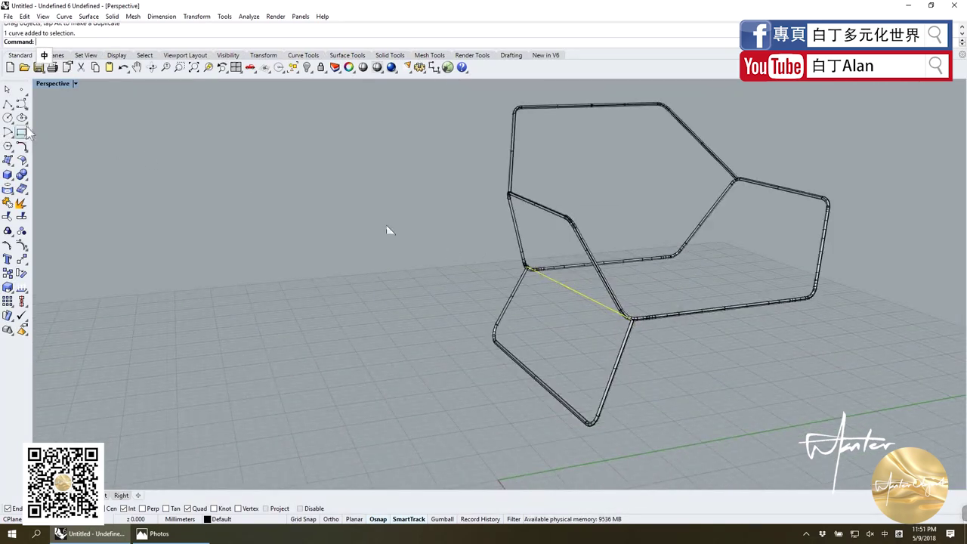
Start a Cylinder with its base at the brace line's end and set the crossbar radius.
{"action": "left_click", "coordinate": [8, 175]}
{"action": "left_click", "coordinate": [50, 181]}
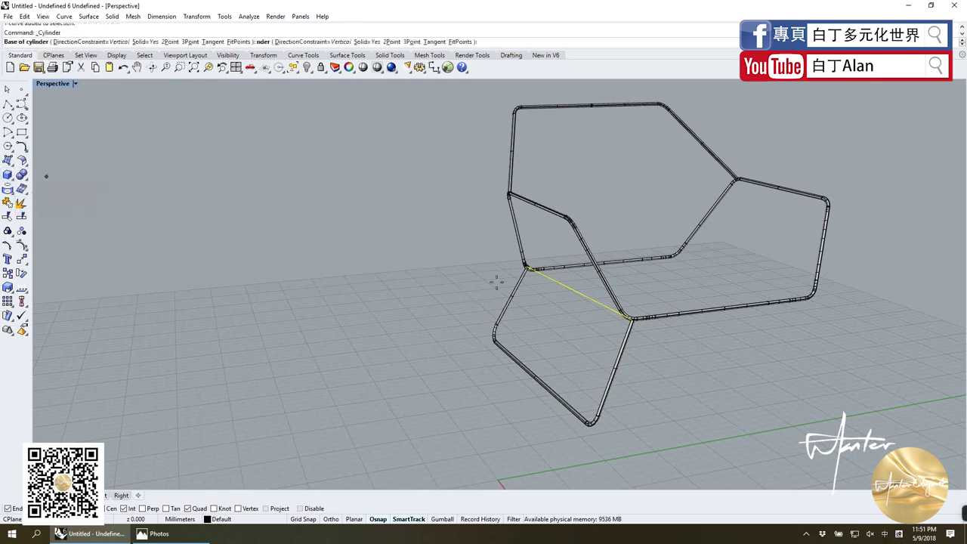
{"action": "scroll", "coordinate": [672, 339], "scroll_direction": "up", "scroll_amount": 3}
{"action": "scroll", "coordinate": [620, 302], "scroll_direction": "up", "scroll_amount": 3}
{"action": "left_click", "coordinate": [601, 277]}
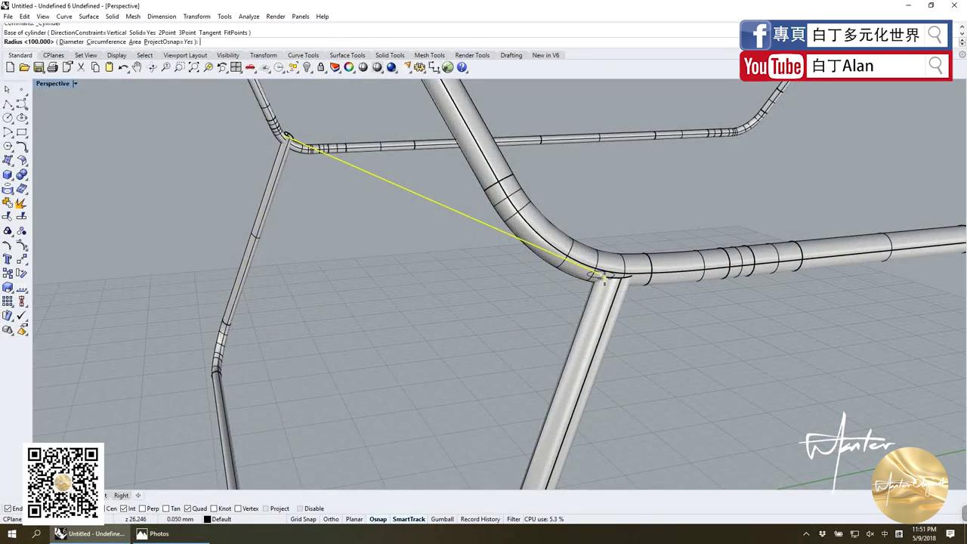
{"action": "double_click", "coordinate": [65, 85]}
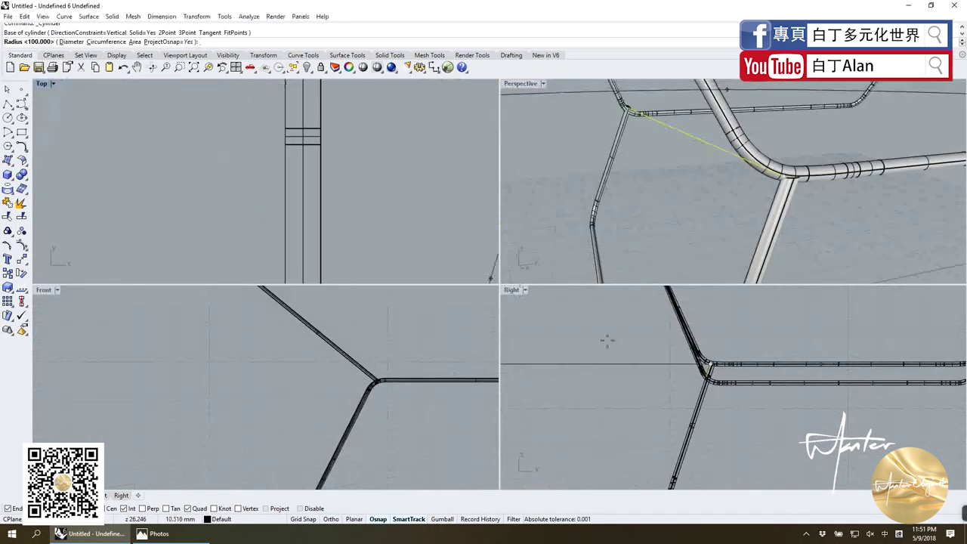
{"action": "scroll", "coordinate": [735, 390], "scroll_direction": "up", "scroll_amount": 2}
{"action": "scroll", "coordinate": [714, 349], "scroll_direction": "up", "scroll_amount": 3}
{"action": "scroll", "coordinate": [691, 340], "scroll_direction": "up", "scroll_amount": 2}
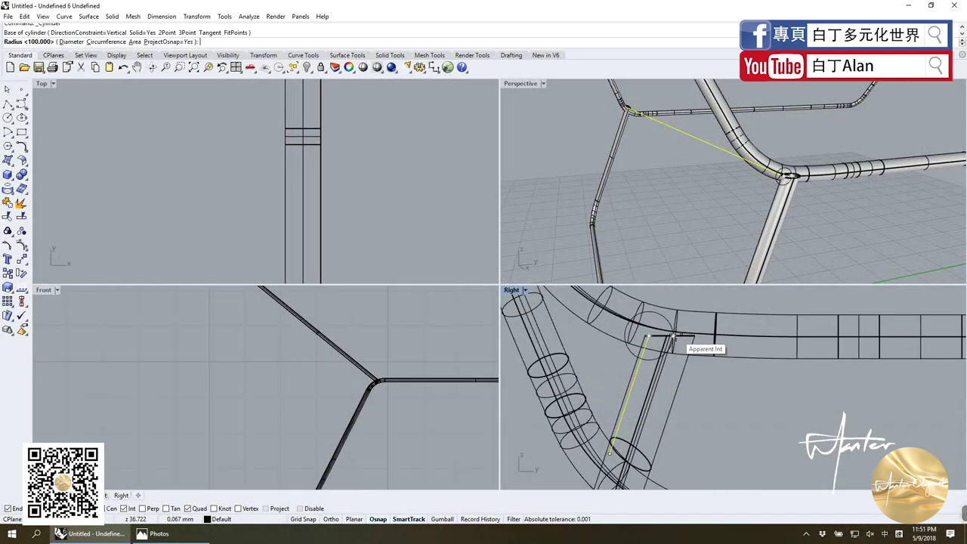
{"action": "left_click", "coordinate": [674, 338]}
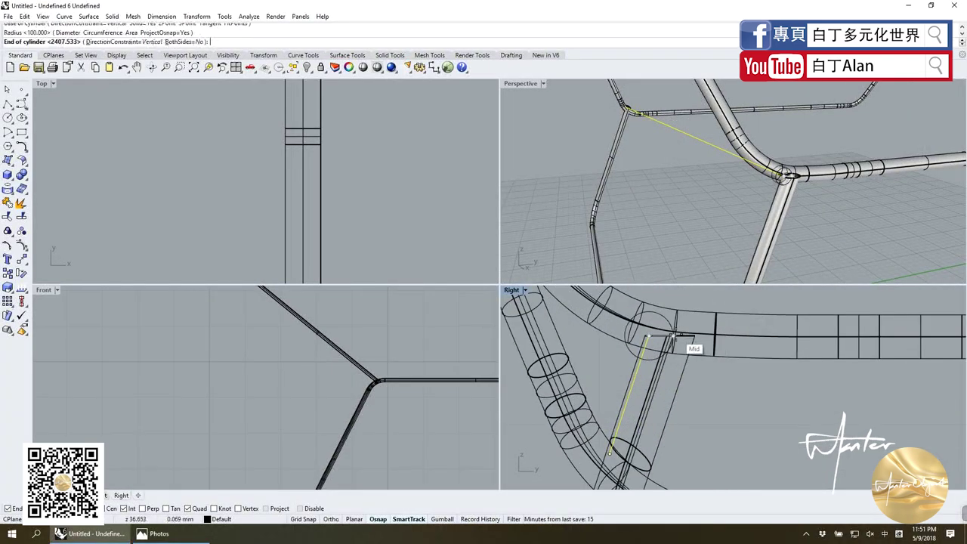
With DirectionConstraint None, end the crossbar at the other joint and open the reference drawing.
{"action": "left_click", "coordinate": [100, 43]}
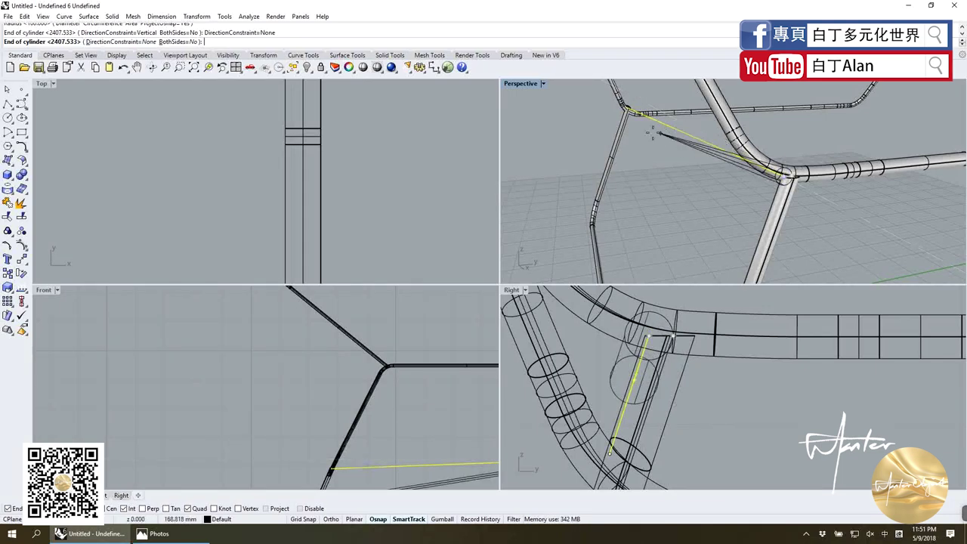
{"action": "right_click_drag", "start_coordinate": [646, 119], "coordinate": [666, 130]}
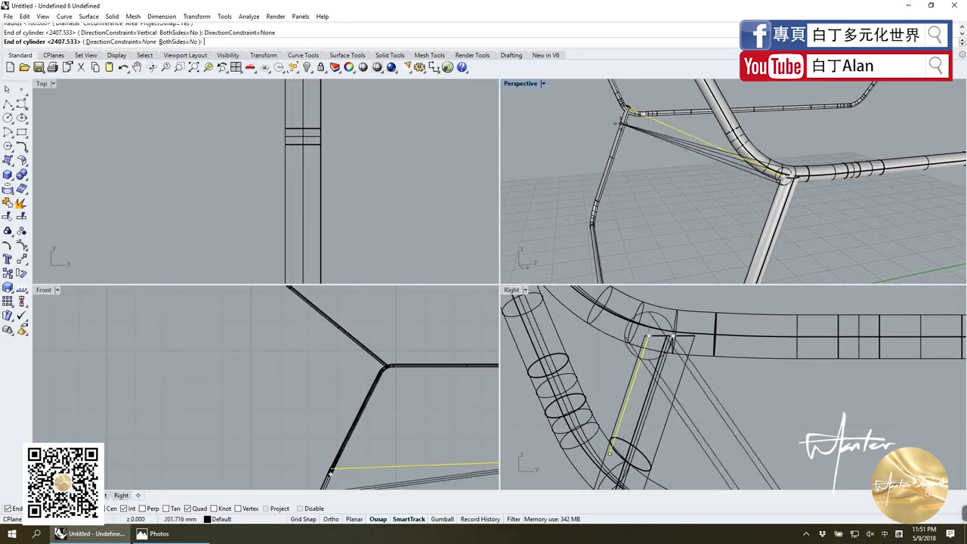
{"action": "scroll", "coordinate": [666, 130], "scroll_direction": "up", "scroll_amount": 5}
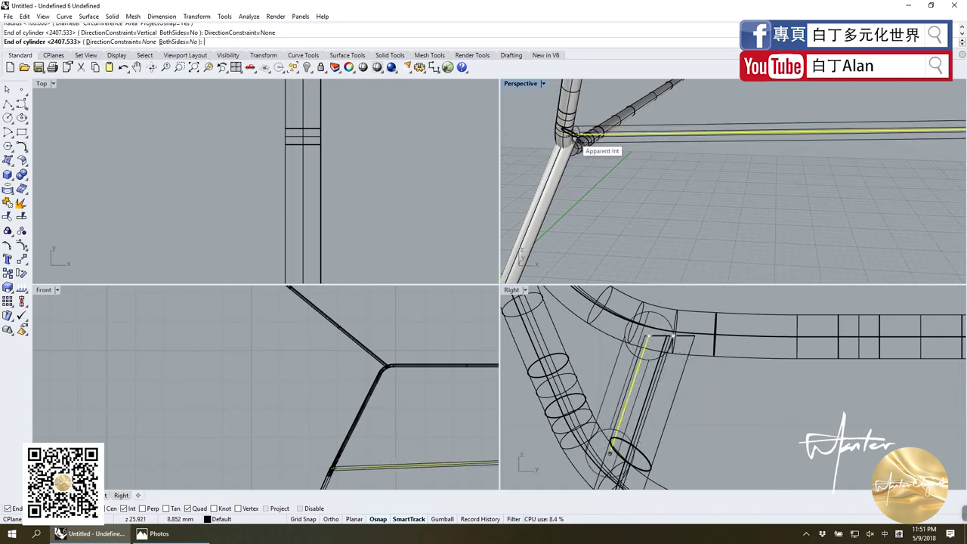
{"action": "left_click", "coordinate": [572, 137]}
{"action": "scroll", "coordinate": [608, 179], "scroll_direction": "down", "scroll_amount": 2}
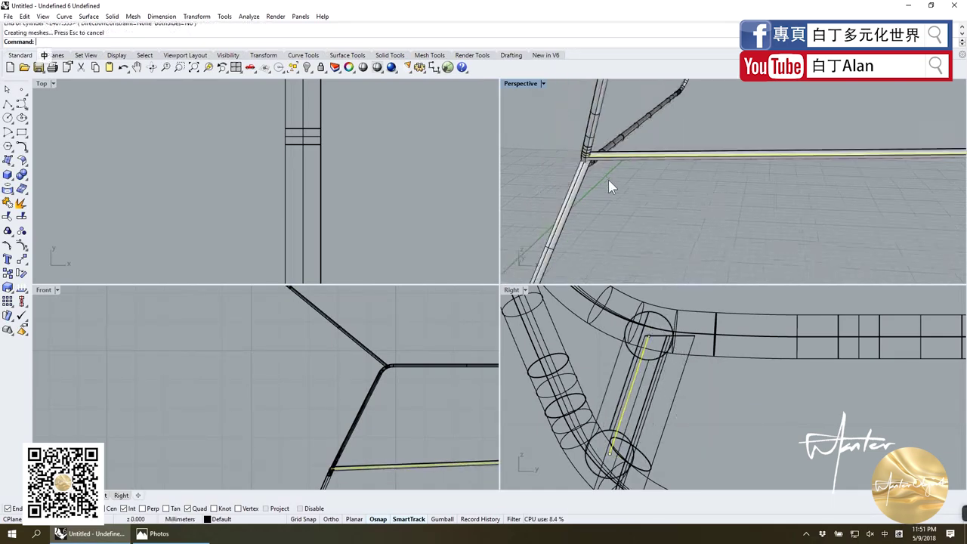
{"action": "scroll", "coordinate": [684, 210], "scroll_direction": "down", "scroll_amount": 2}
{"action": "scroll", "coordinate": [652, 222], "scroll_direction": "down", "scroll_amount": 2}
{"action": "scroll", "coordinate": [657, 216], "scroll_direction": "up", "scroll_amount": 3}
{"action": "scroll", "coordinate": [672, 193], "scroll_direction": "up", "scroll_amount": 3}
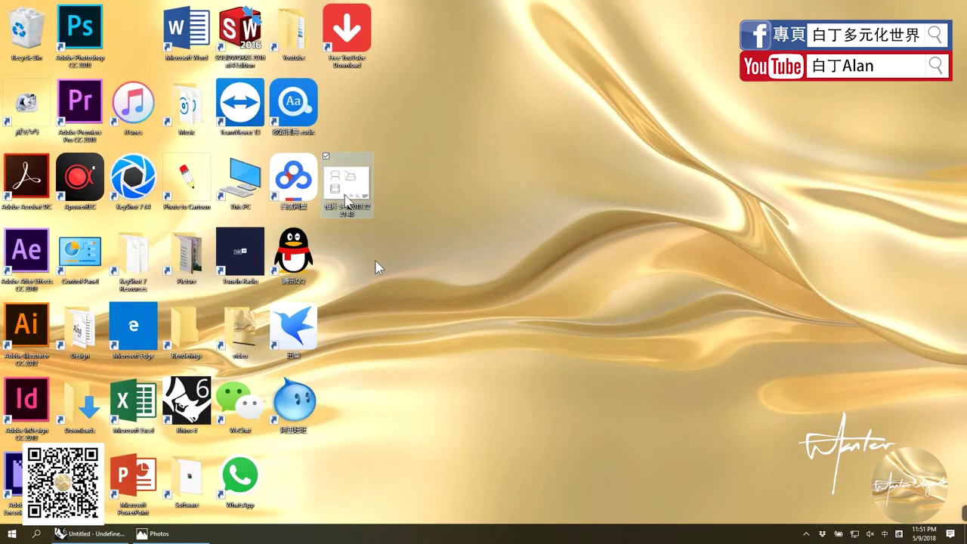
{"action": "double_click", "coordinate": [346, 188]}
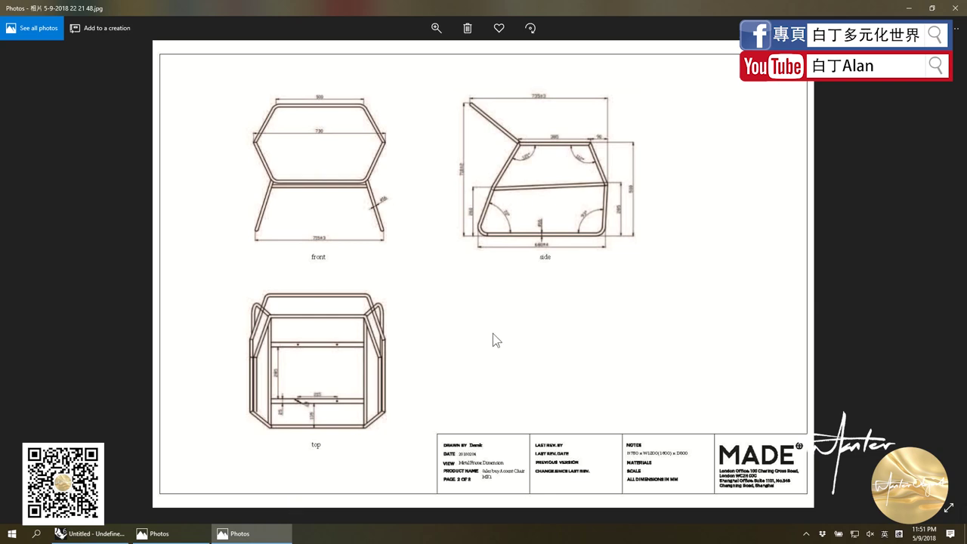
{"action": "left_click", "coordinate": [90, 533]}
{"action": "left_click", "coordinate": [706, 315]}
Select a leg frame and the crossbar and mirror them in the maximized Perspective view.
{"action": "scroll", "coordinate": [706, 317], "scroll_direction": "down", "scroll_amount": 3}
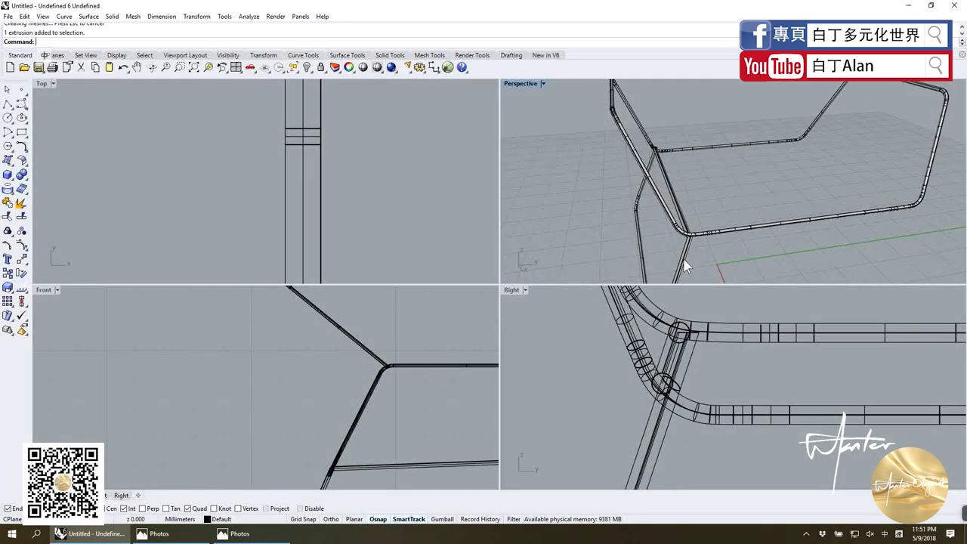
{"action": "left_click", "coordinate": [686, 227]}
{"action": "left_click", "coordinate": [687, 213], "text": "shift"}
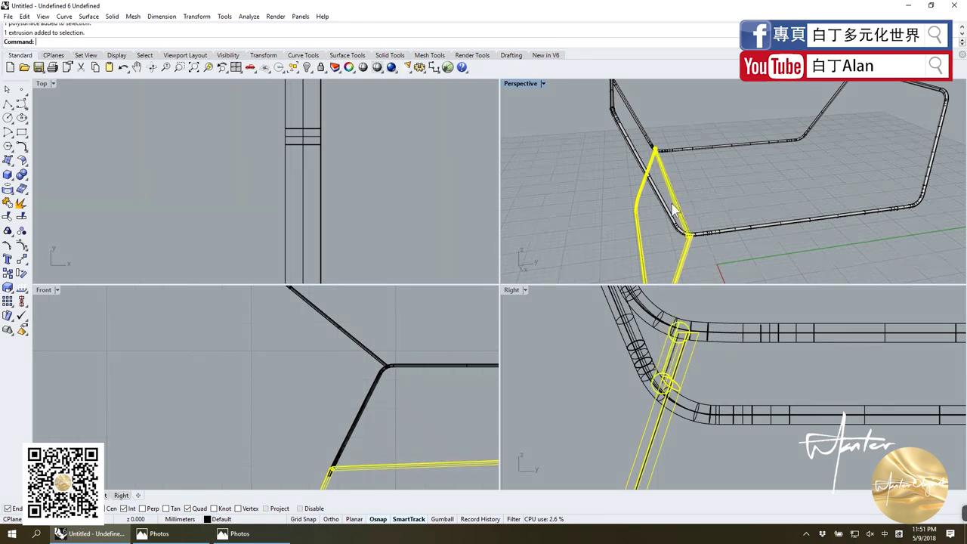
{"action": "double_click", "coordinate": [520, 83]}
{"action": "scroll", "coordinate": [317, 257], "scroll_direction": "down", "scroll_amount": 3}
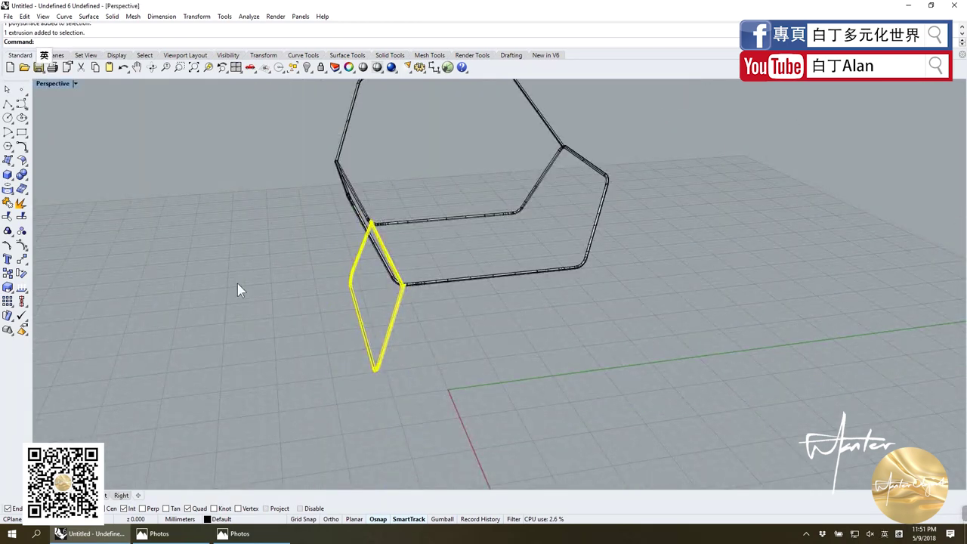
{"action": "left_click", "coordinate": [23, 273]}
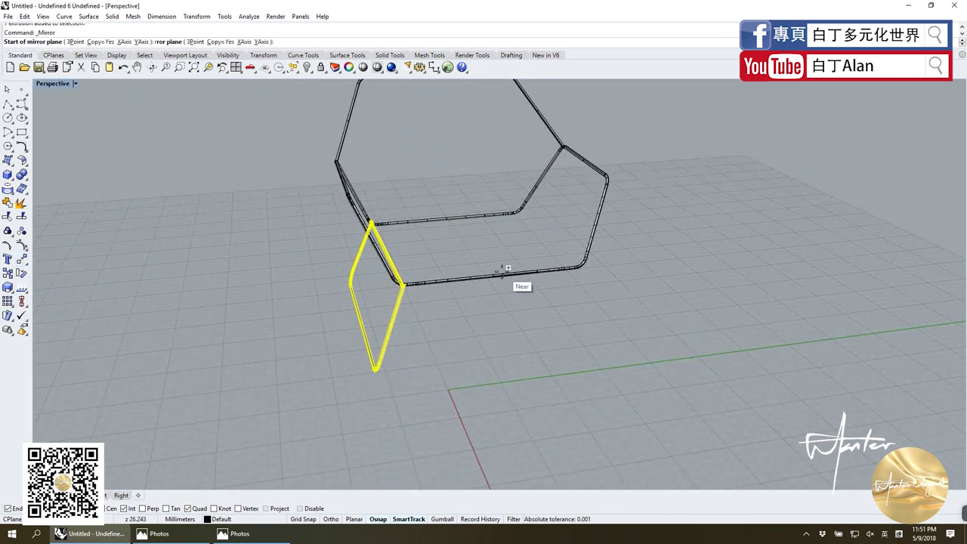
{"action": "left_click", "coordinate": [508, 269]}
{"action": "left_click", "coordinate": [509, 246]}
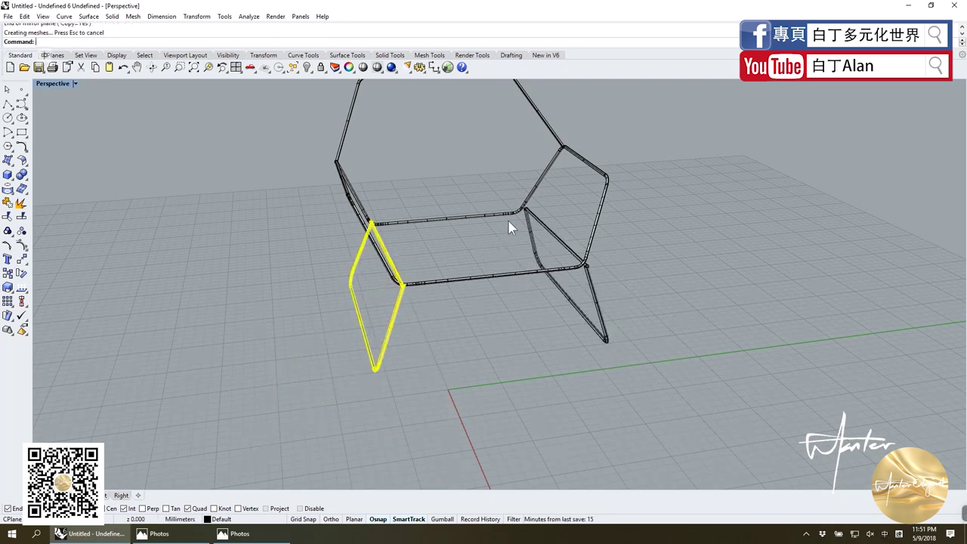
Back in four viewports, undo an accidental move and delete the selected leg.
{"action": "double_click", "coordinate": [49, 83]}
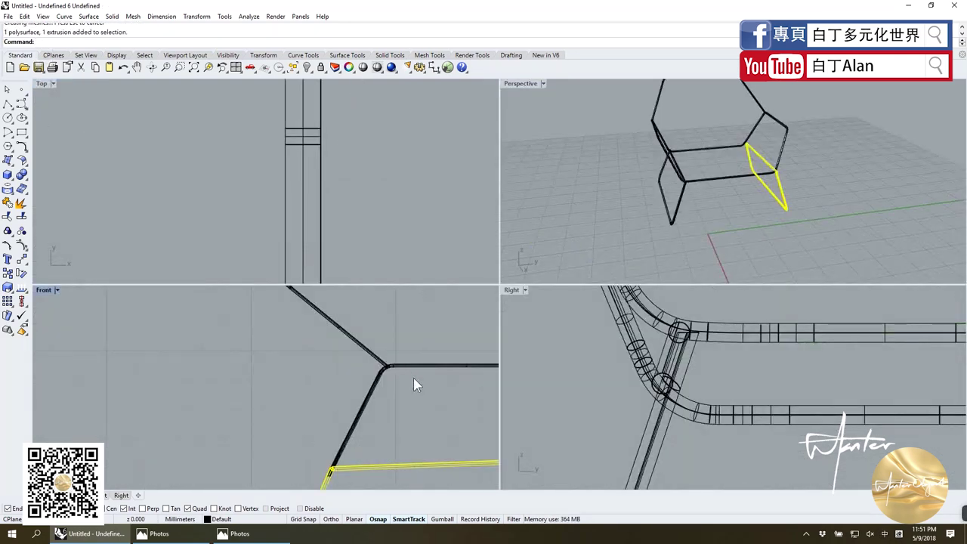
{"action": "scroll", "coordinate": [413, 377], "scroll_direction": "down", "scroll_amount": 5}
{"action": "scroll", "coordinate": [816, 397], "scroll_direction": "down", "scroll_amount": 5}
{"action": "scroll", "coordinate": [815, 398], "scroll_direction": "up", "scroll_amount": 5}
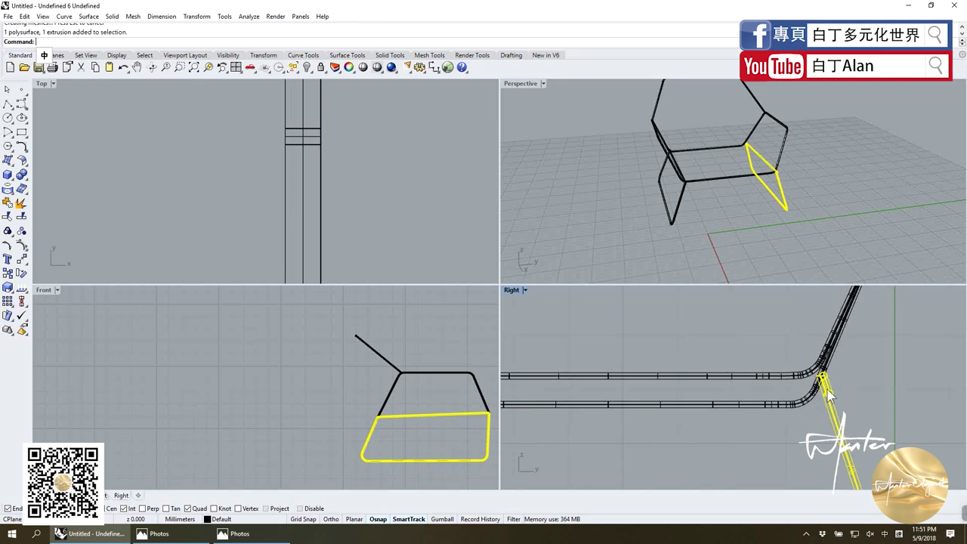
{"action": "left_click_drag", "start_coordinate": [827, 393], "coordinate": [833, 398]}
{"action": "key", "text": "ctrl+z"}
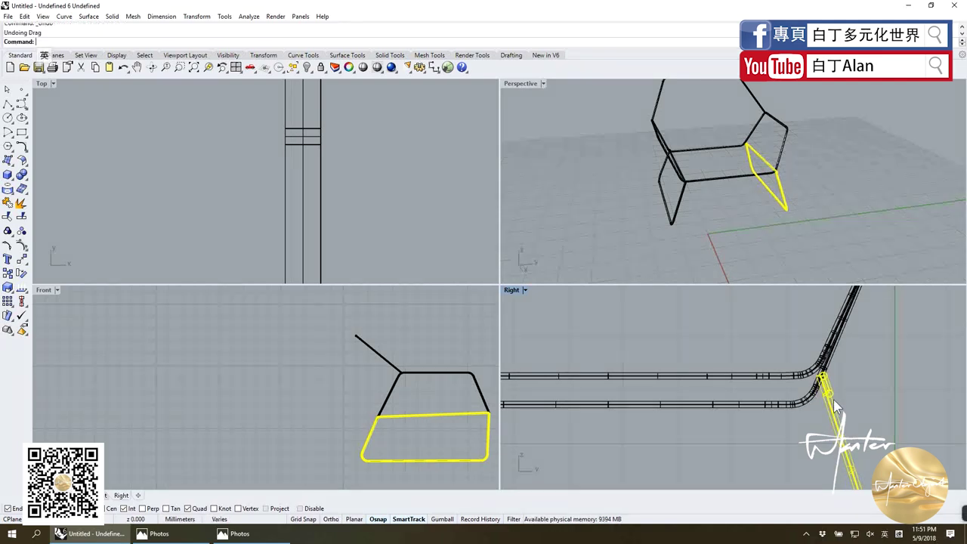
{"action": "key", "text": "Delete"}
Mirror the base leg tube across the frame midpoint with Transform > Mirror.
{"action": "scroll", "coordinate": [788, 395], "scroll_direction": "down", "scroll_amount": 3}
{"action": "scroll", "coordinate": [740, 416], "scroll_direction": "down", "scroll_amount": 3}
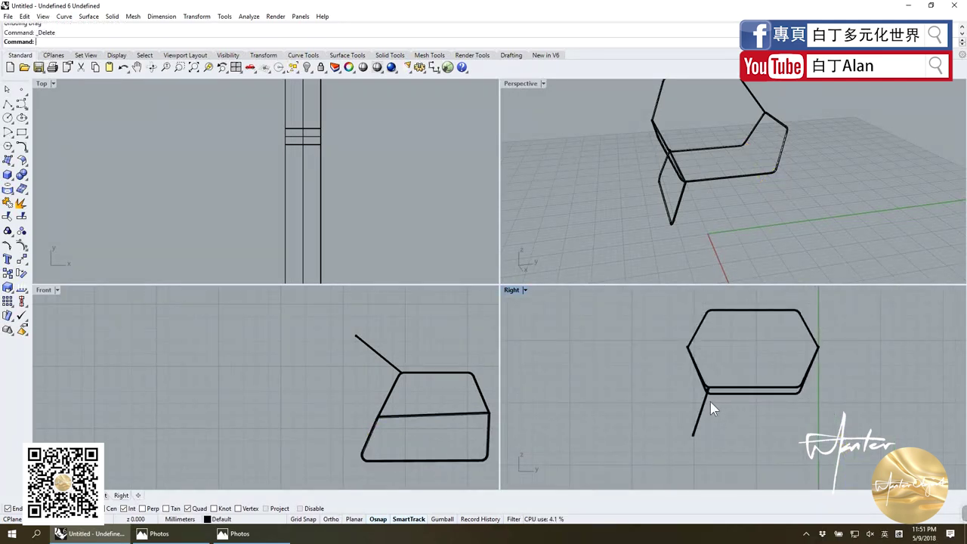
{"action": "left_click", "coordinate": [708, 406]}
{"action": "left_click", "coordinate": [26, 270]}
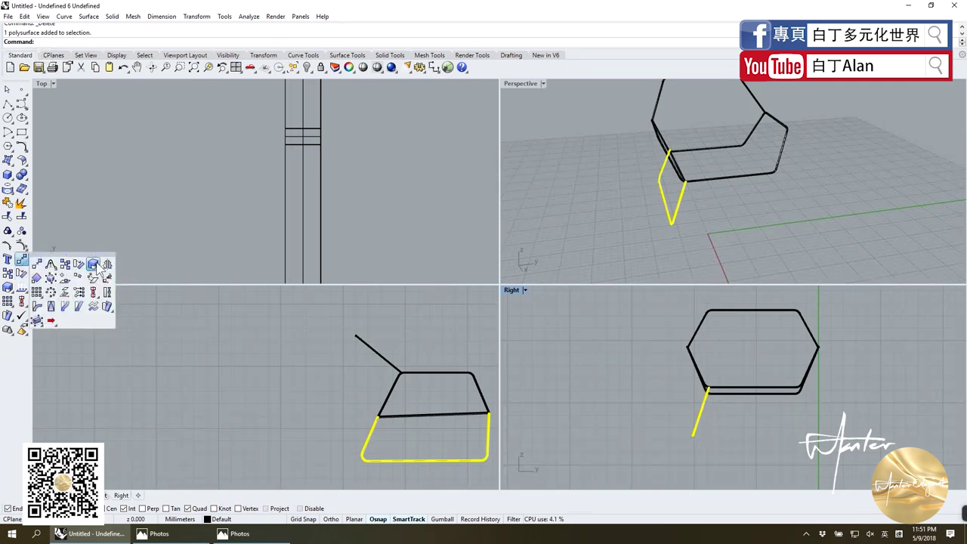
{"action": "left_click", "coordinate": [98, 266]}
{"action": "scroll", "coordinate": [709, 376], "scroll_direction": "up", "scroll_amount": 3}
{"action": "scroll", "coordinate": [708, 376], "scroll_direction": "up", "scroll_amount": 3}
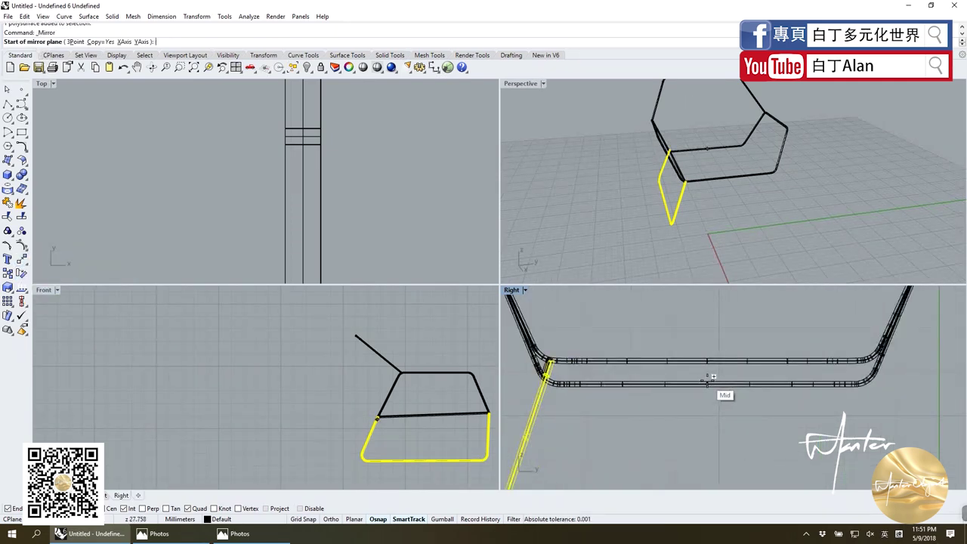
{"action": "left_click", "coordinate": [709, 375]}
{"action": "left_click", "coordinate": [727, 324]}
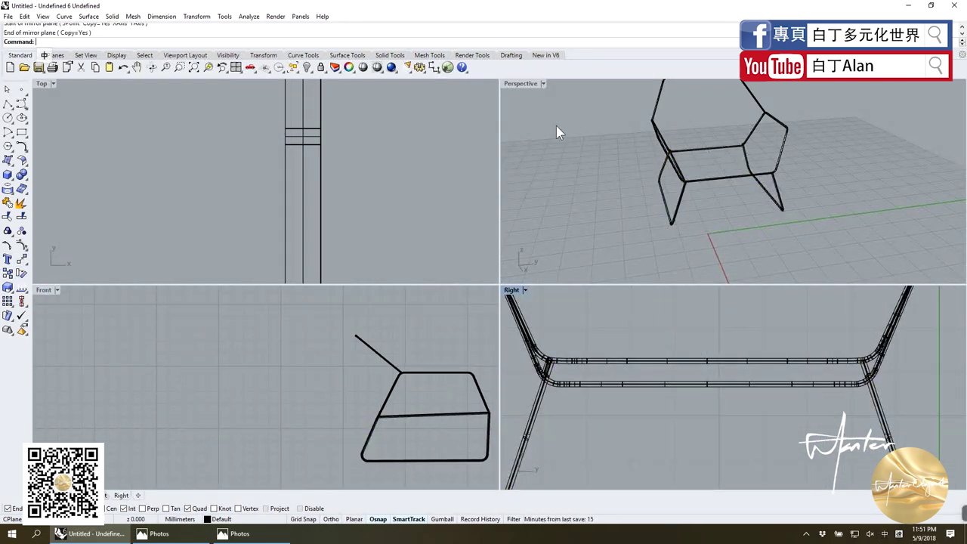
Maximize the Perspective view to check both mirrored legs.
{"action": "double_click", "coordinate": [527, 85]}
{"action": "scroll", "coordinate": [579, 293], "scroll_direction": "down", "scroll_amount": 3}
{"action": "scroll", "coordinate": [621, 301], "scroll_direction": "up", "scroll_amount": 5}
{"action": "scroll", "coordinate": [579, 288], "scroll_direction": "up", "scroll_amount": 2}
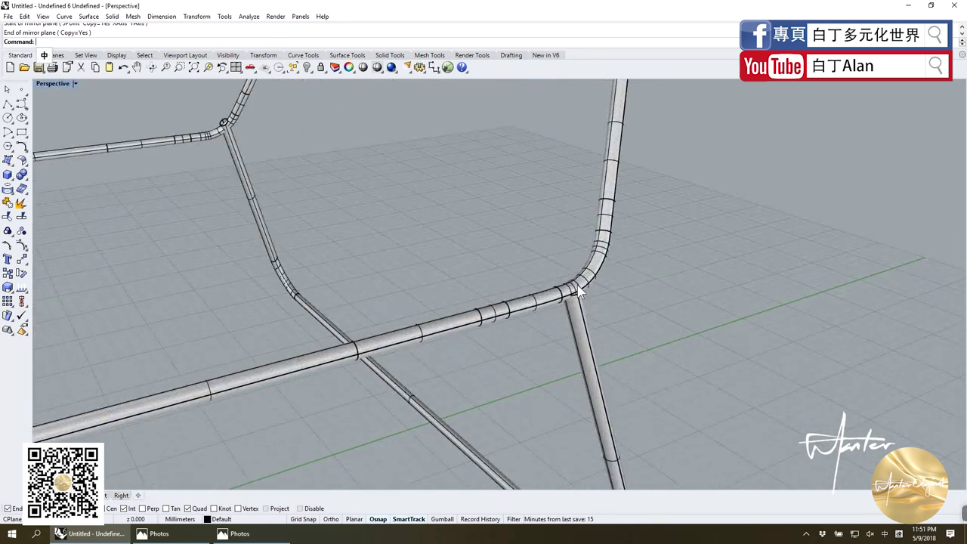
{"action": "scroll", "coordinate": [578, 292], "scroll_direction": "up", "scroll_amount": 2}
{"action": "scroll", "coordinate": [598, 302], "scroll_direction": "up", "scroll_amount": 2}
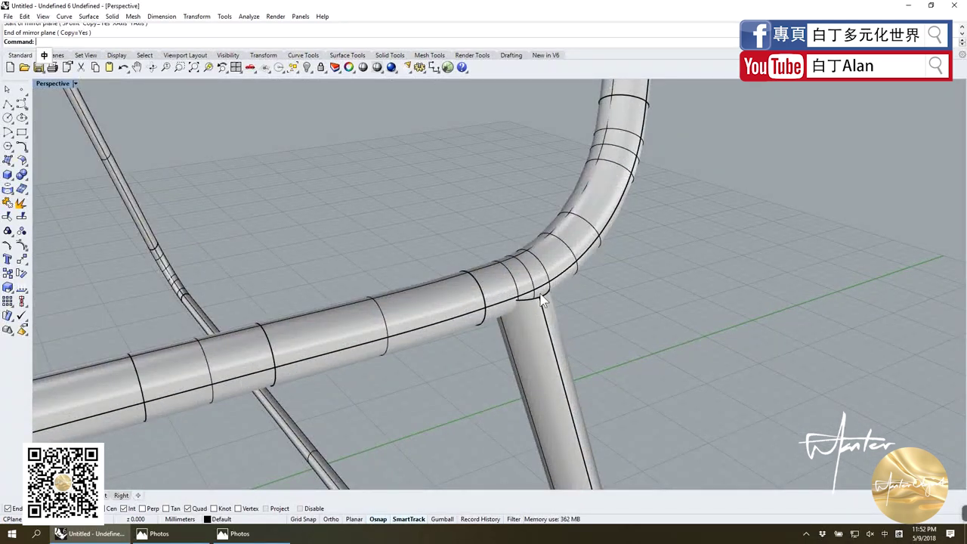
{"action": "left_click", "coordinate": [568, 304]}
{"action": "key", "text": "Escape"}
{"action": "scroll", "coordinate": [573, 305], "scroll_direction": "down", "scroll_amount": 3}
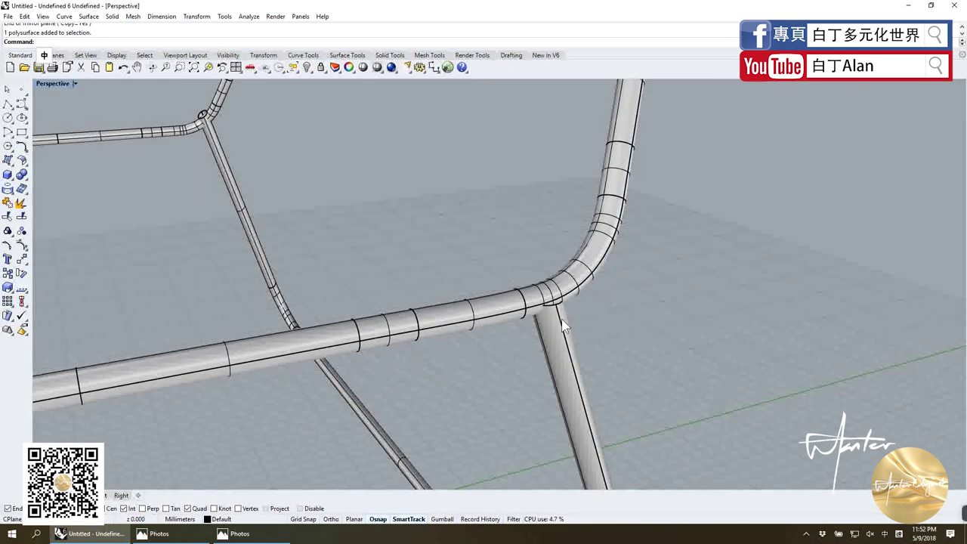
{"action": "mouse_move", "coordinate": [363, 222]}
{"action": "right_mouse_down"}
{"action": "mouse_move", "coordinate": [222, 124]}
{"action": "mouse_move", "coordinate": [319, 229]}
{"action": "right_mouse_up"}
{"action": "scroll", "coordinate": [364, 308], "scroll_direction": "down", "scroll_amount": 5}
{"action": "mouse_move", "coordinate": [363, 309]}
{"action": "right_mouse_down"}
{"action": "mouse_move", "coordinate": [367, 287]}
{"action": "mouse_move", "coordinate": [335, 276]}
{"action": "mouse_move", "coordinate": [352, 264]}
{"action": "mouse_move", "coordinate": [373, 267]}
{"action": "right_mouse_up"}
{"action": "scroll", "coordinate": [325, 274], "scroll_direction": "up", "scroll_amount": 3}
{"action": "scroll", "coordinate": [352, 263], "scroll_direction": "down", "scroll_amount": 3}
{"action": "scroll", "coordinate": [337, 277], "scroll_direction": "up", "scroll_amount": 3}
{"action": "scroll", "coordinate": [298, 303], "scroll_direction": "up", "scroll_amount": 3}
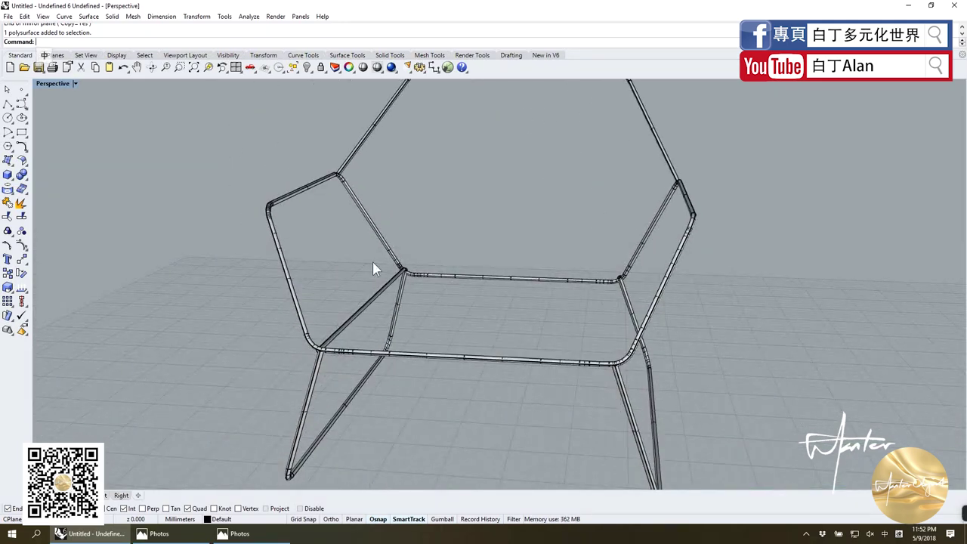
{"action": "scroll", "coordinate": [374, 268], "scroll_direction": "up", "scroll_amount": 3}
{"action": "left_click", "coordinate": [380, 260]}
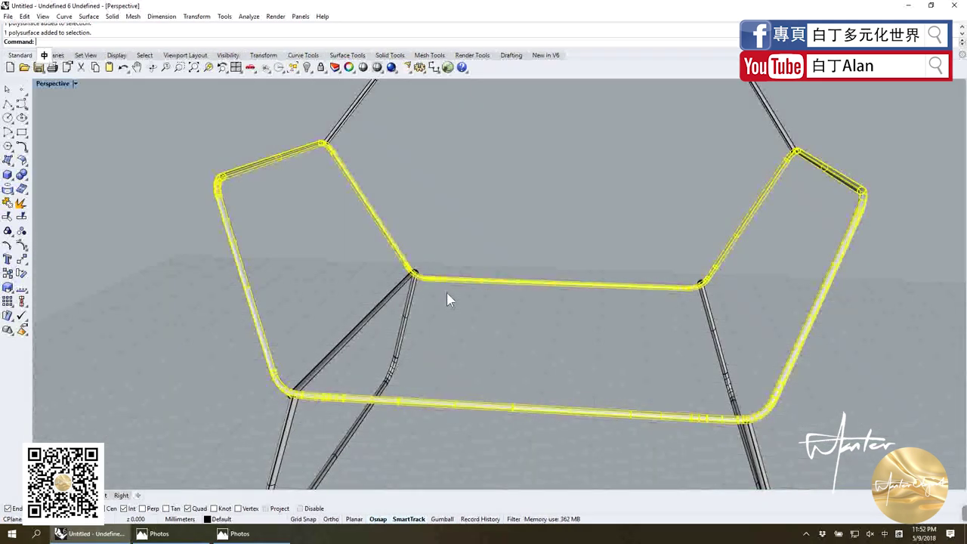
{"action": "right_click_drag", "start_coordinate": [446, 292], "coordinate": [682, 292]}
{"action": "scroll", "coordinate": [646, 240], "scroll_direction": "up", "scroll_amount": 3}
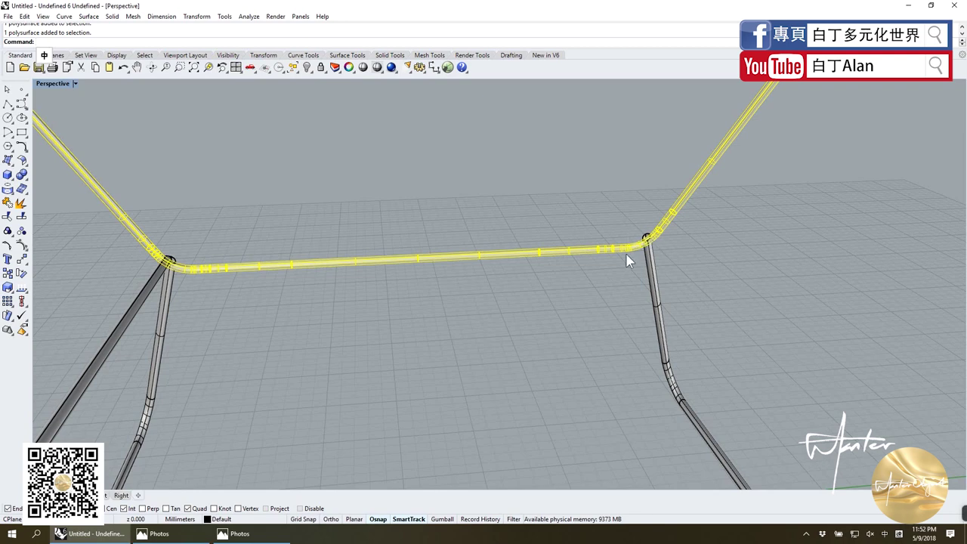
{"action": "scroll", "coordinate": [627, 260], "scroll_direction": "down", "scroll_amount": 3}
{"action": "scroll", "coordinate": [461, 281], "scroll_direction": "down", "scroll_amount": 3}
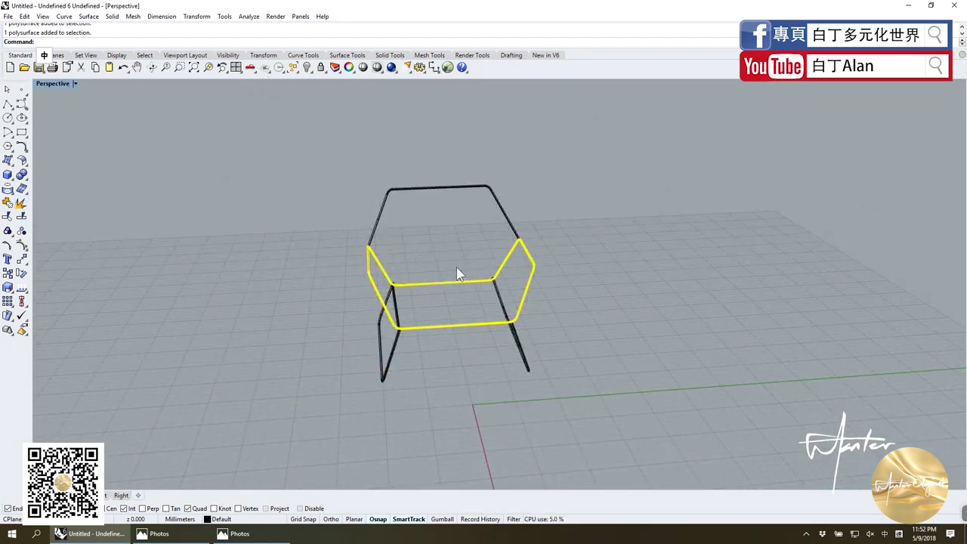
{"action": "left_click", "coordinate": [457, 270]}
{"action": "mouse_move", "coordinate": [458, 270]}
{"action": "right_mouse_down"}
{"action": "mouse_move", "coordinate": [480, 255]}
{"action": "mouse_move", "coordinate": [443, 248]}
{"action": "right_mouse_up"}
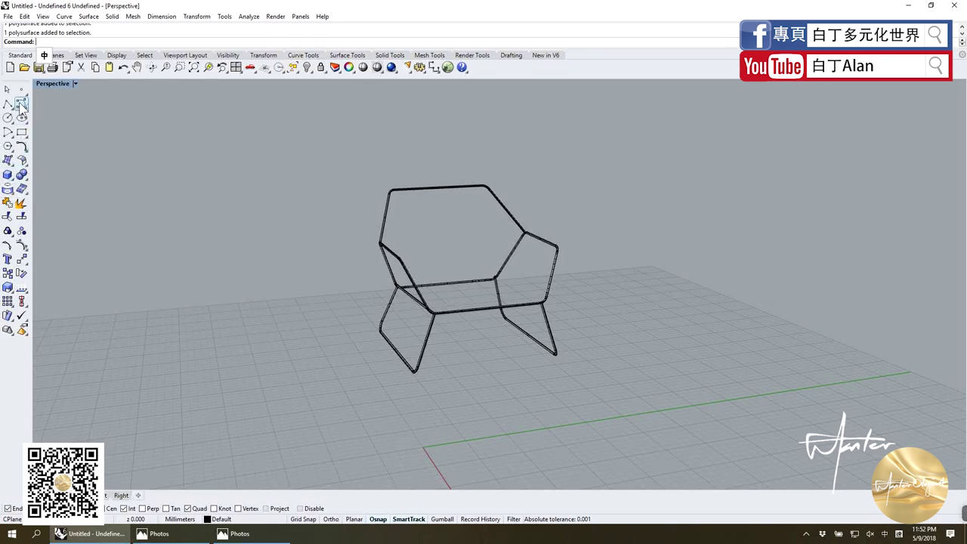
Restore four viewports and draw a flat rectangular plane beside the chair in Top.
{"action": "double_click", "coordinate": [51, 83]}
{"action": "scroll", "coordinate": [205, 204], "scroll_direction": "down", "scroll_amount": 2}
{"action": "scroll", "coordinate": [226, 208], "scroll_direction": "down", "scroll_amount": 3}
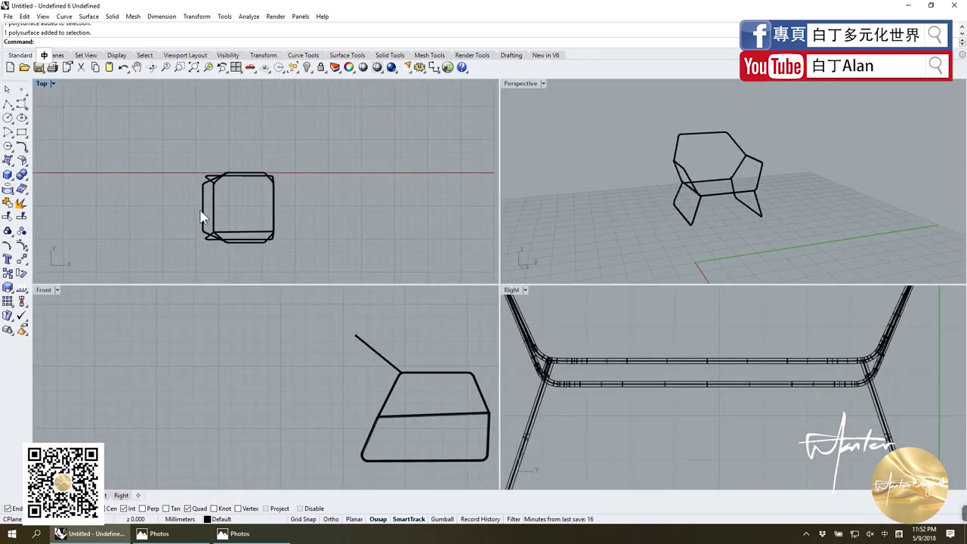
{"action": "scroll", "coordinate": [263, 213], "scroll_direction": "up", "scroll_amount": 1}
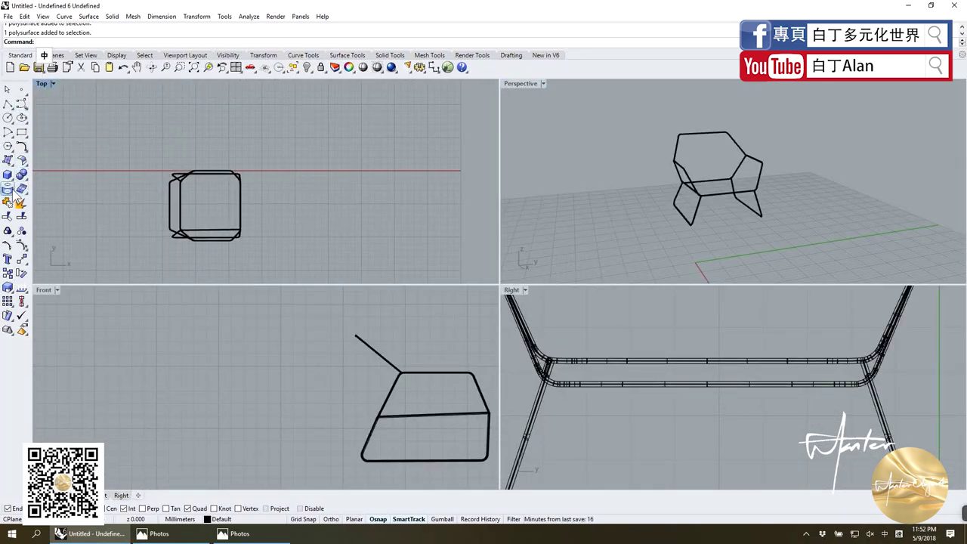
{"action": "left_click", "coordinate": [13, 168]}
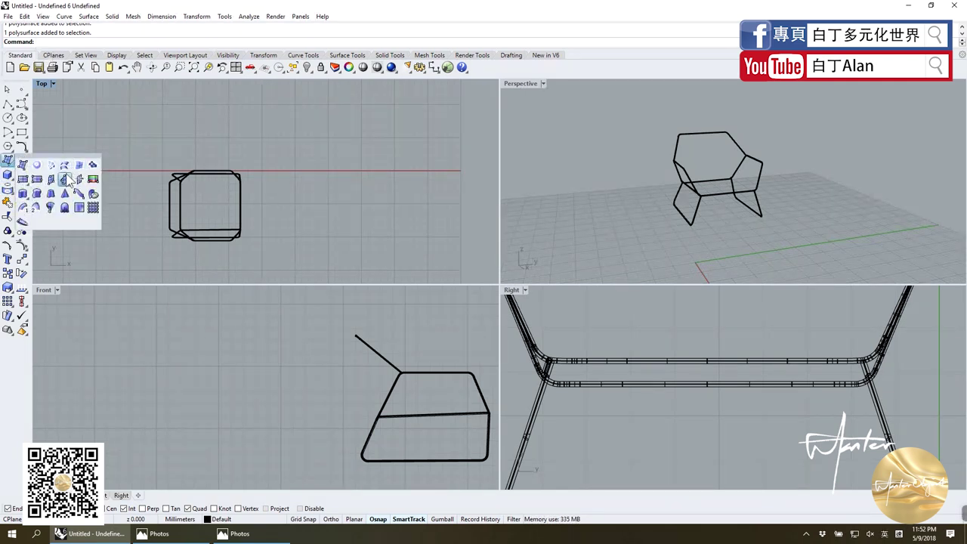
{"action": "left_click", "coordinate": [37, 180]}
{"action": "left_click", "coordinate": [317, 140]}
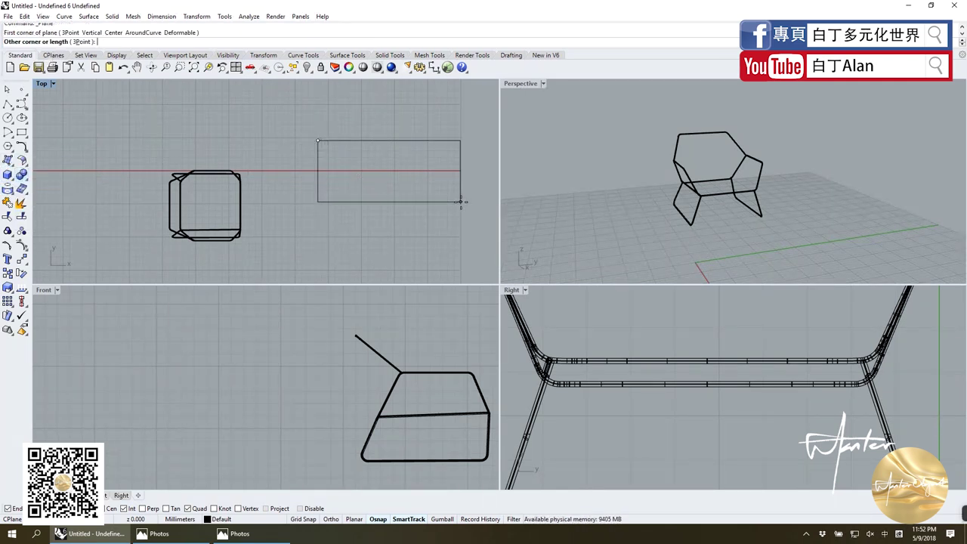
{"action": "left_click", "coordinate": [461, 201]}
Draw an upright plane crossing the flat plane in the Front view.
{"action": "scroll", "coordinate": [411, 318], "scroll_direction": "down", "scroll_amount": 5}
{"action": "right_click_drag", "start_coordinate": [439, 424], "coordinate": [373, 431]}
{"action": "key", "text": "Return"}
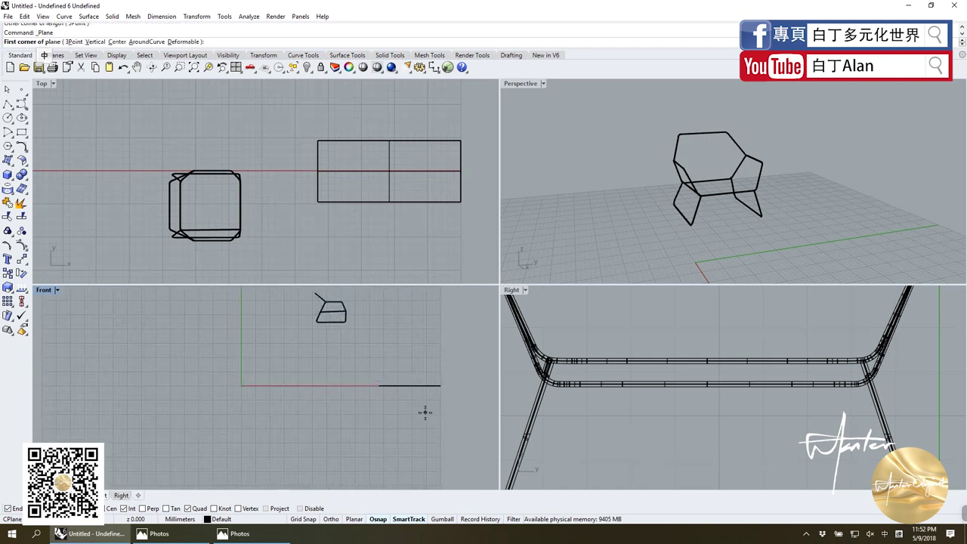
{"action": "left_click", "coordinate": [425, 386]}
{"action": "left_click", "coordinate": [421, 349]}
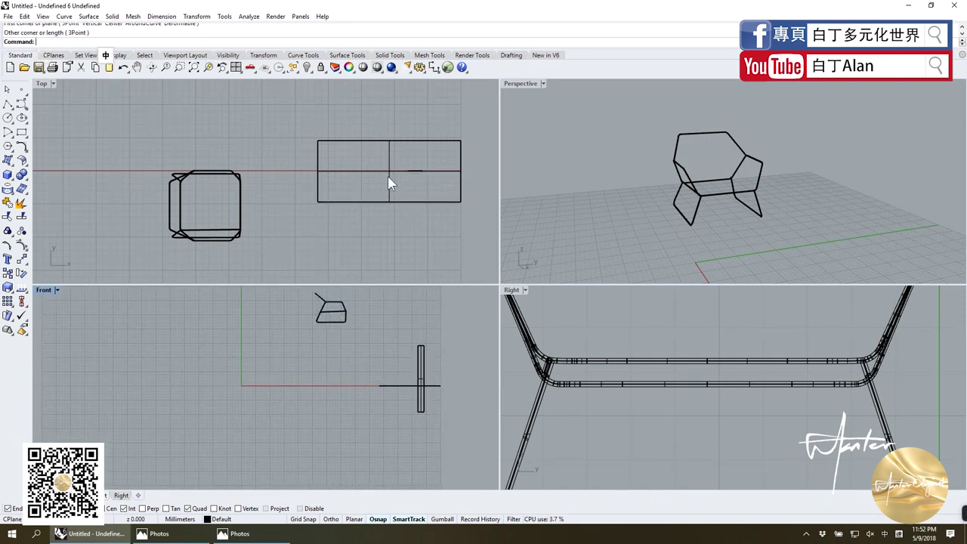
{"action": "left_click", "coordinate": [387, 181]}
Orbit the Perspective view and select both planes to check their placement.
{"action": "mouse_move", "coordinate": [718, 197]}
{"action": "right_mouse_down"}
{"action": "mouse_move", "coordinate": [761, 259]}
{"action": "mouse_move", "coordinate": [774, 246]}
{"action": "right_mouse_up"}
{"action": "left_click", "coordinate": [772, 245]}
{"action": "left_click", "coordinate": [771, 227]}
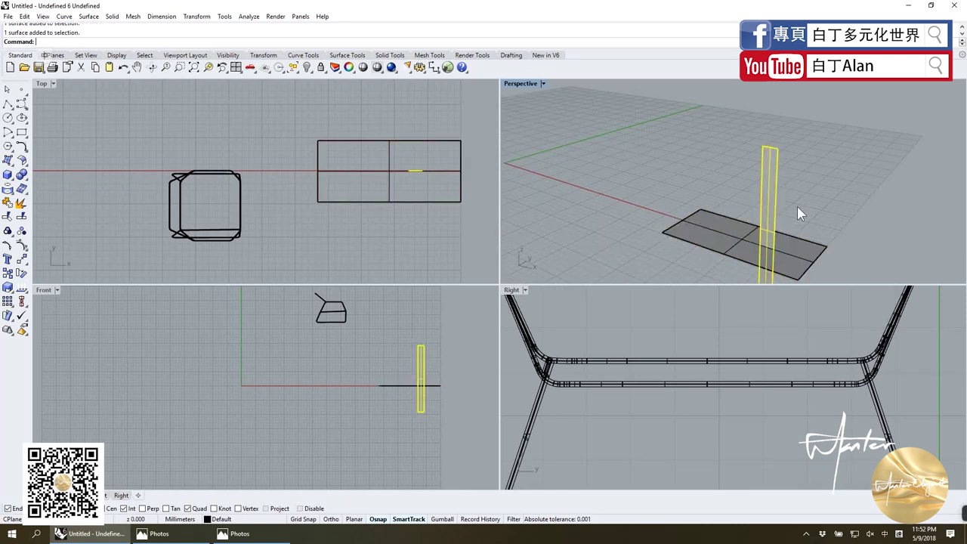
{"action": "left_click", "coordinate": [797, 206]}
{"action": "scroll", "coordinate": [797, 206], "scroll_direction": "down", "scroll_amount": 3}
{"action": "scroll", "coordinate": [704, 240], "scroll_direction": "up", "scroll_amount": 5}
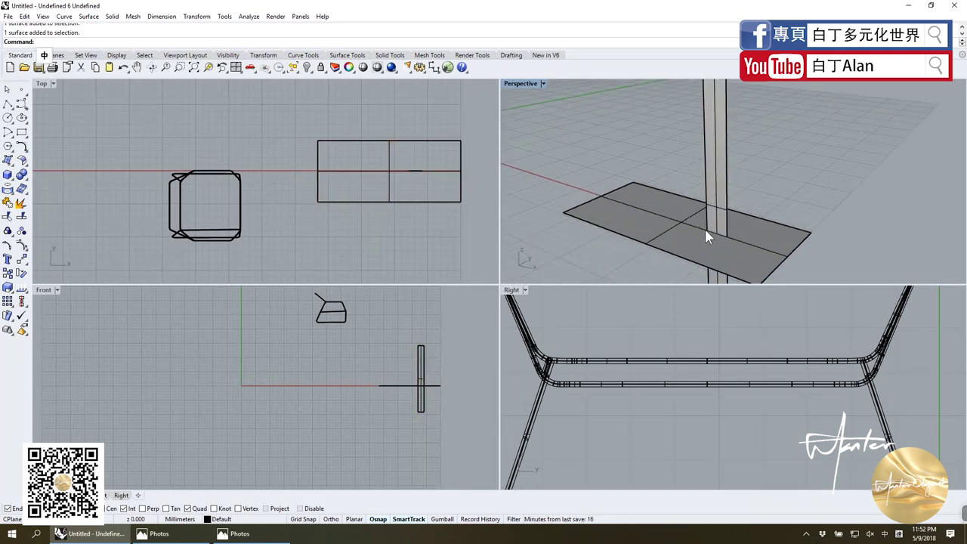
Run Object Intersection on the two planes to create their intersection curve.
{"action": "left_click", "coordinate": [83, 191]}
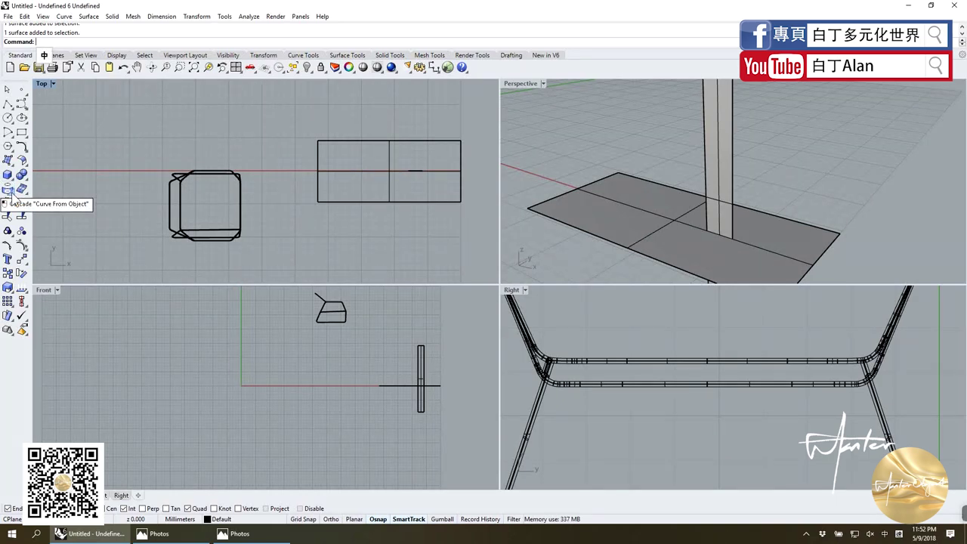
{"action": "left_click", "coordinate": [11, 195]}
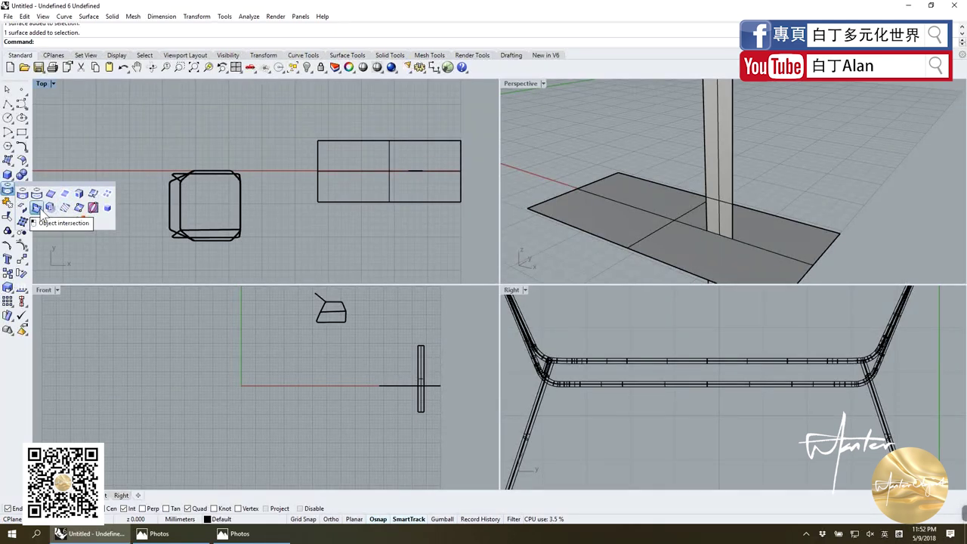
{"action": "left_click", "coordinate": [38, 210]}
{"action": "left_click", "coordinate": [667, 217]}
{"action": "left_click", "coordinate": [710, 223]}
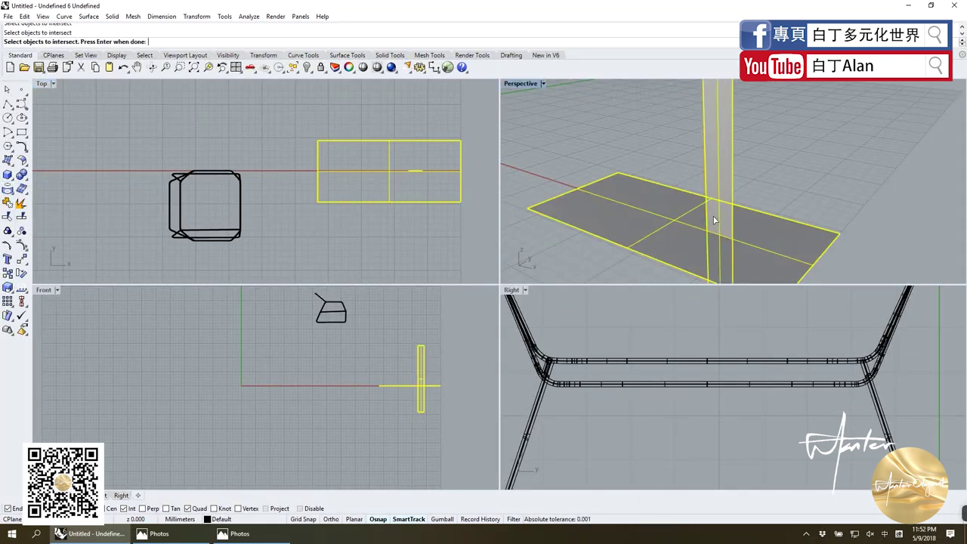
{"action": "key", "text": "Return"}
{"action": "left_click", "coordinate": [710, 234]}
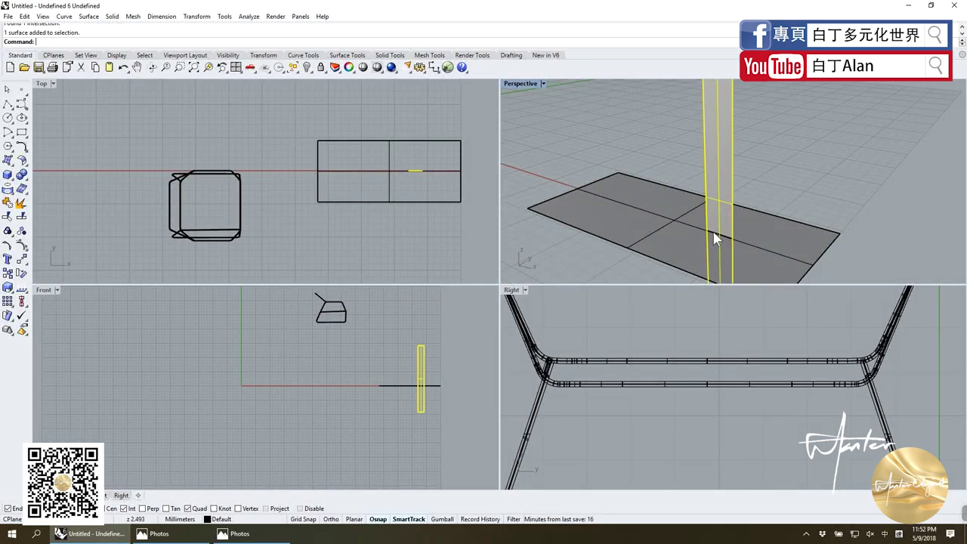
{"action": "scroll", "coordinate": [798, 229], "scroll_direction": "down", "scroll_amount": 5}
{"action": "left_click_drag", "start_coordinate": [798, 230], "coordinate": [701, 167]}
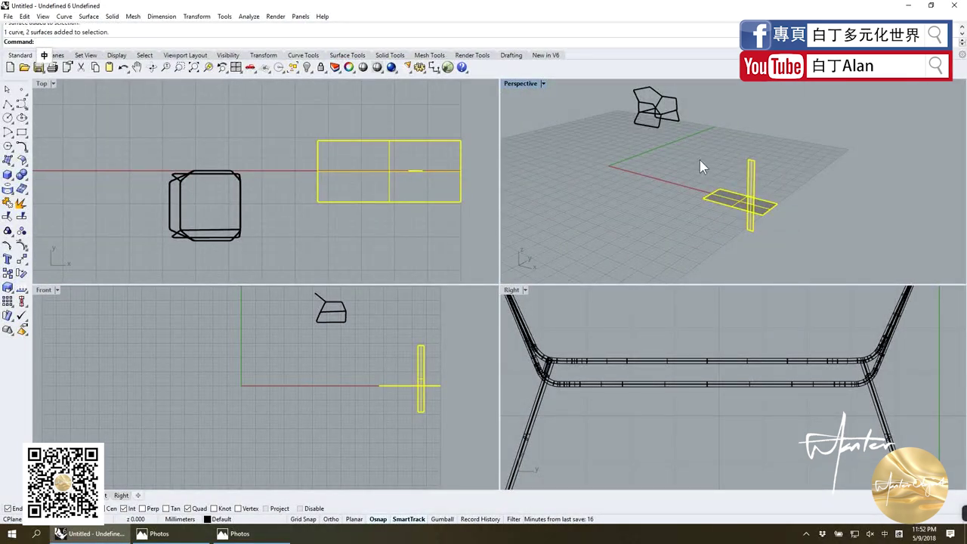
Delete the test planes and curve, then show the chair maximized in three-quarter Perspective.
{"action": "key", "text": "Delete"}
{"action": "double_click", "coordinate": [513, 85]}
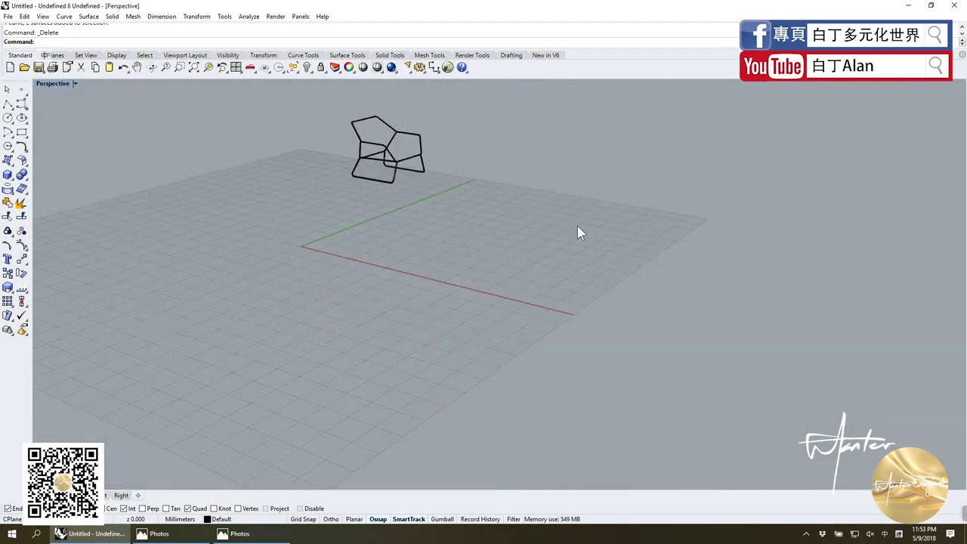
{"action": "right_click_drag", "start_coordinate": [577, 226], "coordinate": [553, 269]}
{"action": "scroll", "coordinate": [552, 270], "scroll_direction": "up", "scroll_amount": 3}
{"action": "mouse_move", "coordinate": [472, 165]}
{"action": "right_mouse_down"}
{"action": "mouse_move", "coordinate": [448, 198]}
{"action": "mouse_move", "coordinate": [410, 146]}
{"action": "right_mouse_up"}
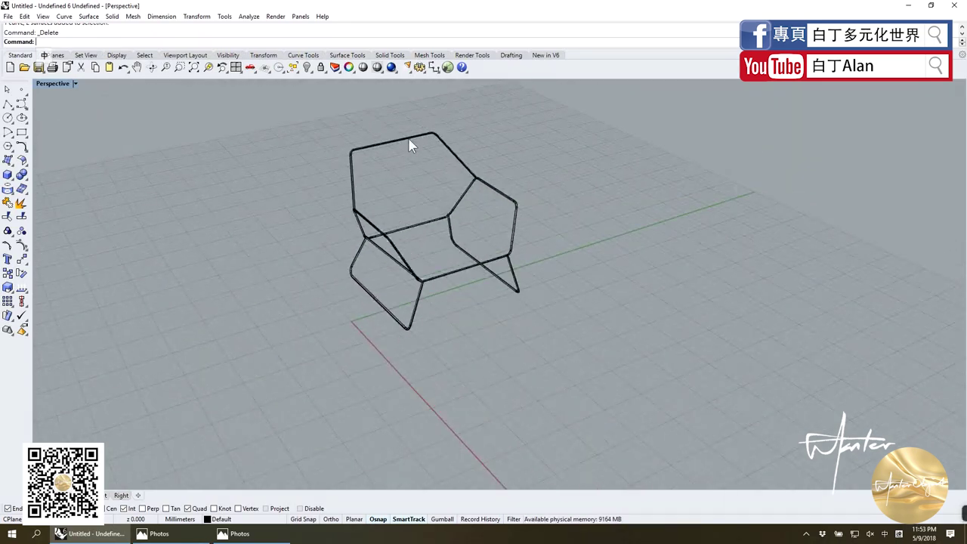
{"action": "scroll", "coordinate": [464, 231], "scroll_direction": "up", "scroll_amount": 5}
{"action": "scroll", "coordinate": [459, 210], "scroll_direction": "down", "scroll_amount": 5}
{"action": "scroll", "coordinate": [461, 236], "scroll_direction": "up", "scroll_amount": 1}
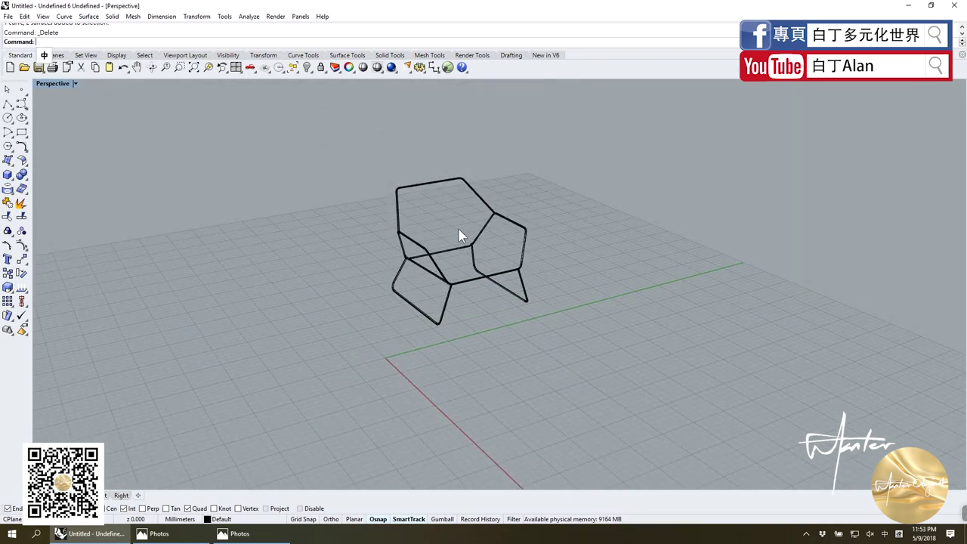